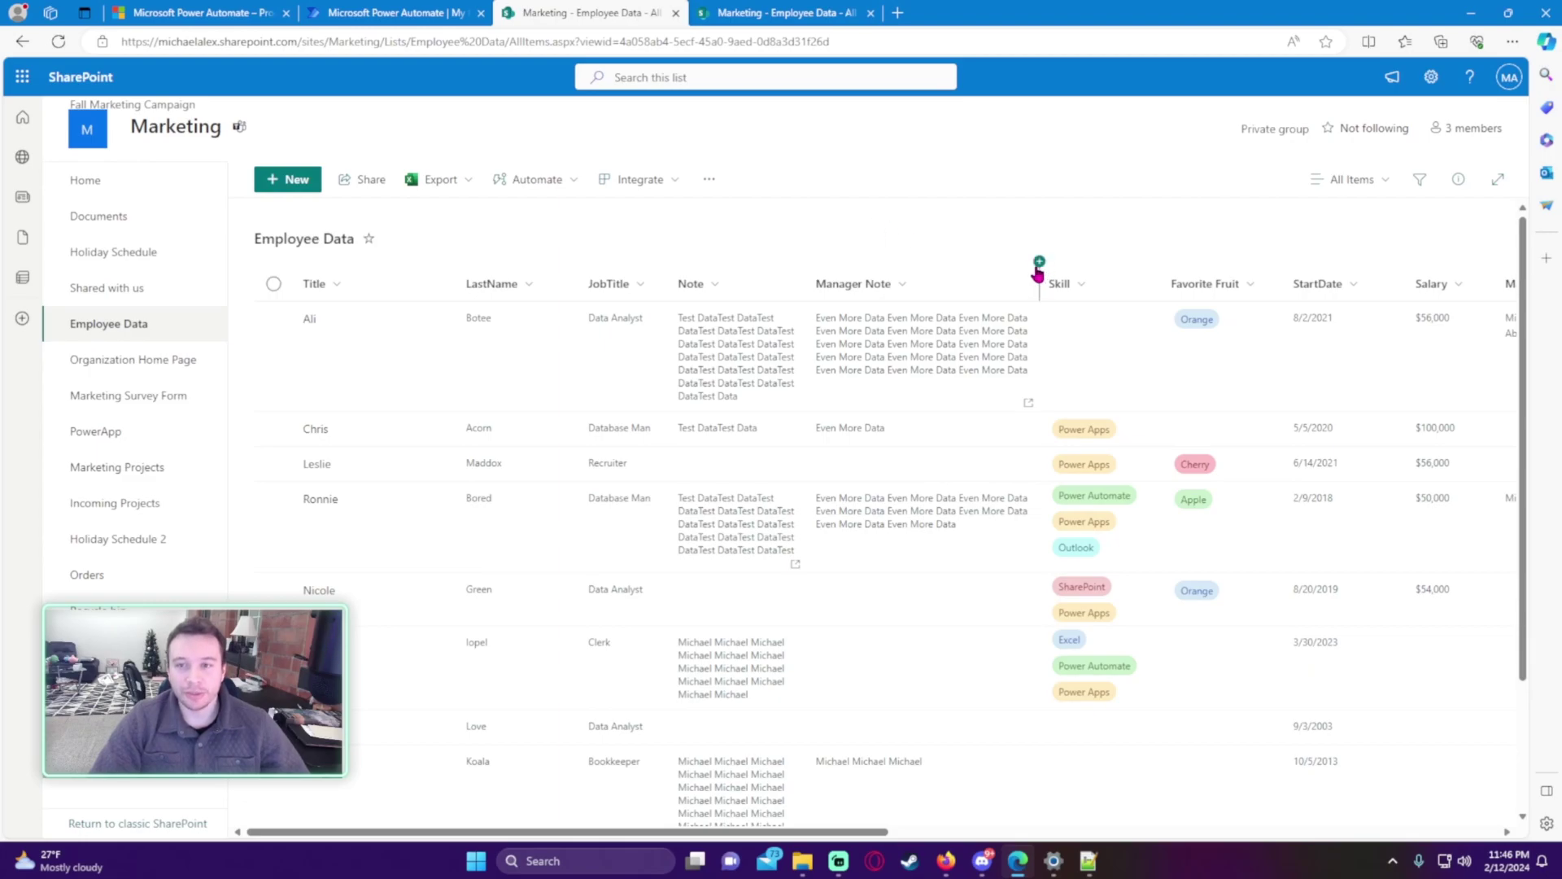
Add a Yes/No column between Manager Note and Skill and open its settings form
click(1037, 265)
scroll(980, 428, down, 1)
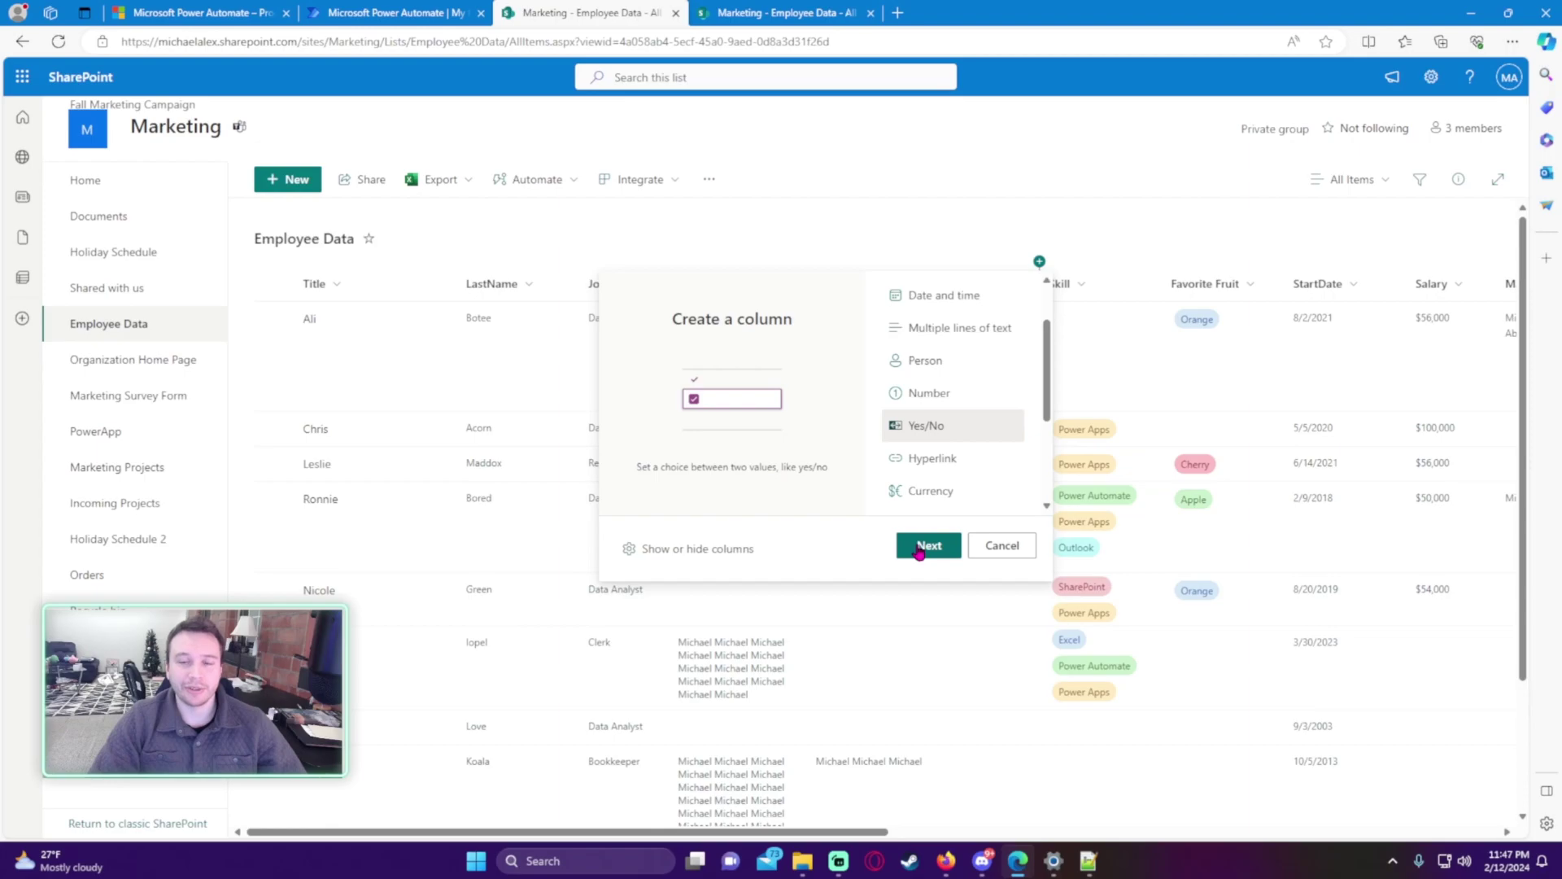
scroll(936, 358, up, 2)
click(940, 337)
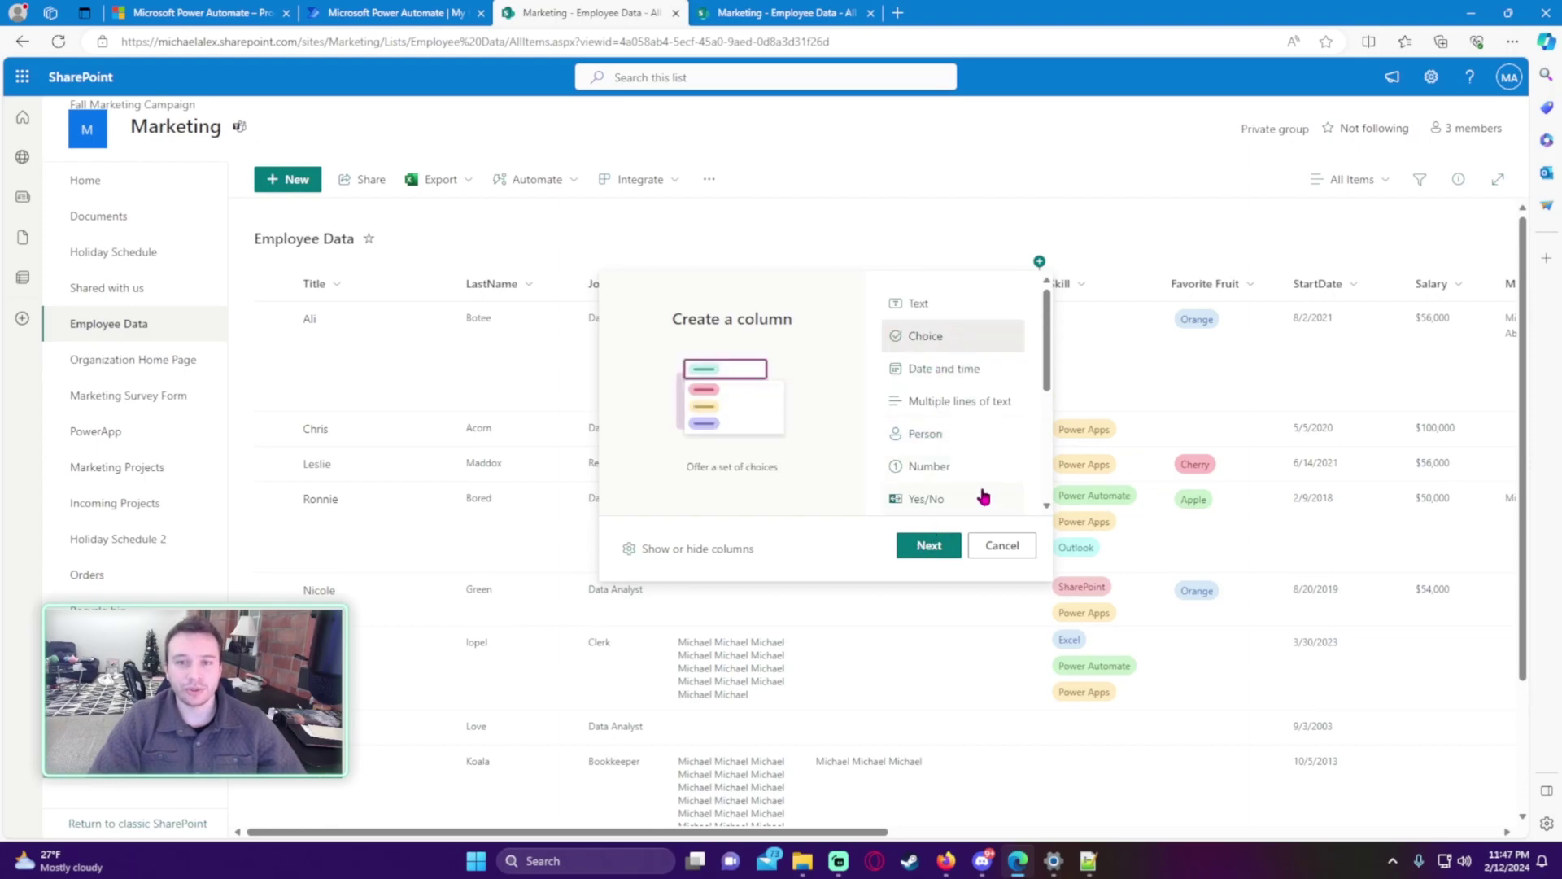
click(968, 498)
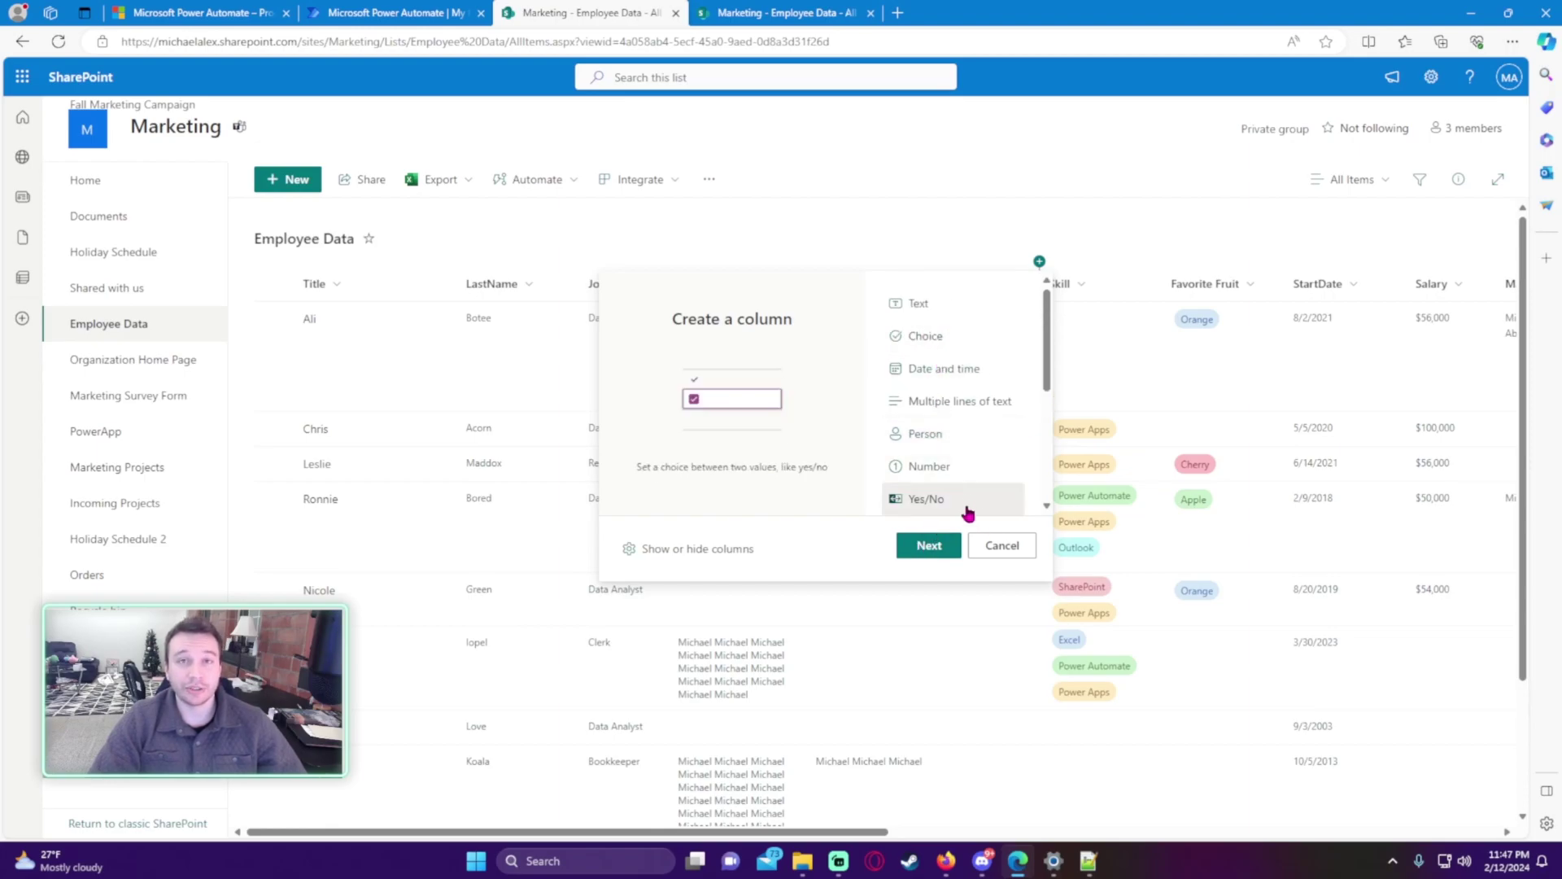
click(929, 545)
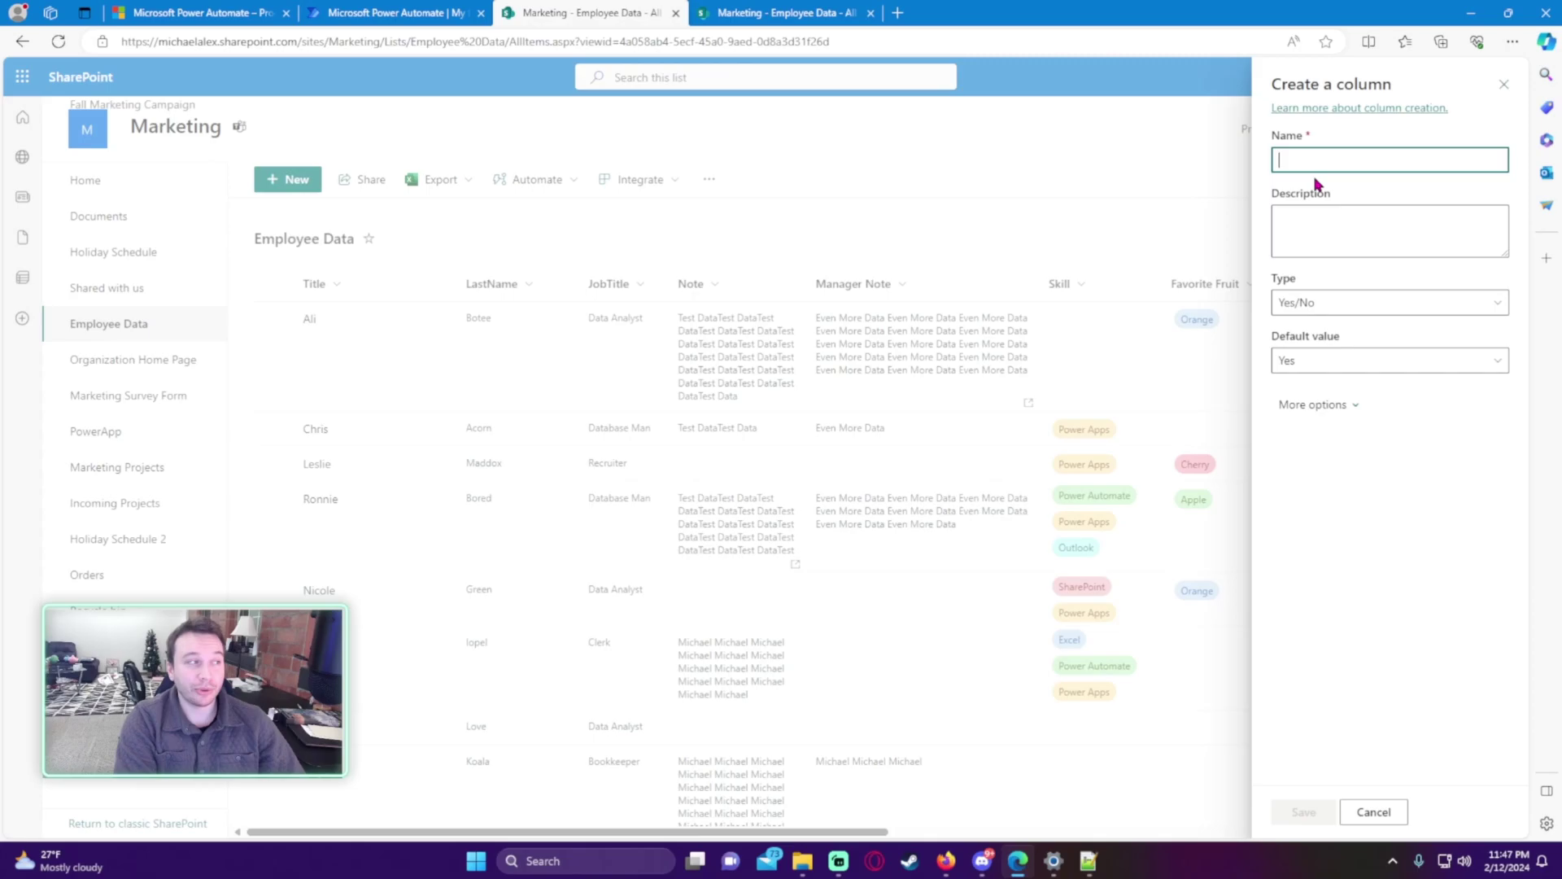
Name the new Yes/No column 'Currently Employed' and save it
text(E)
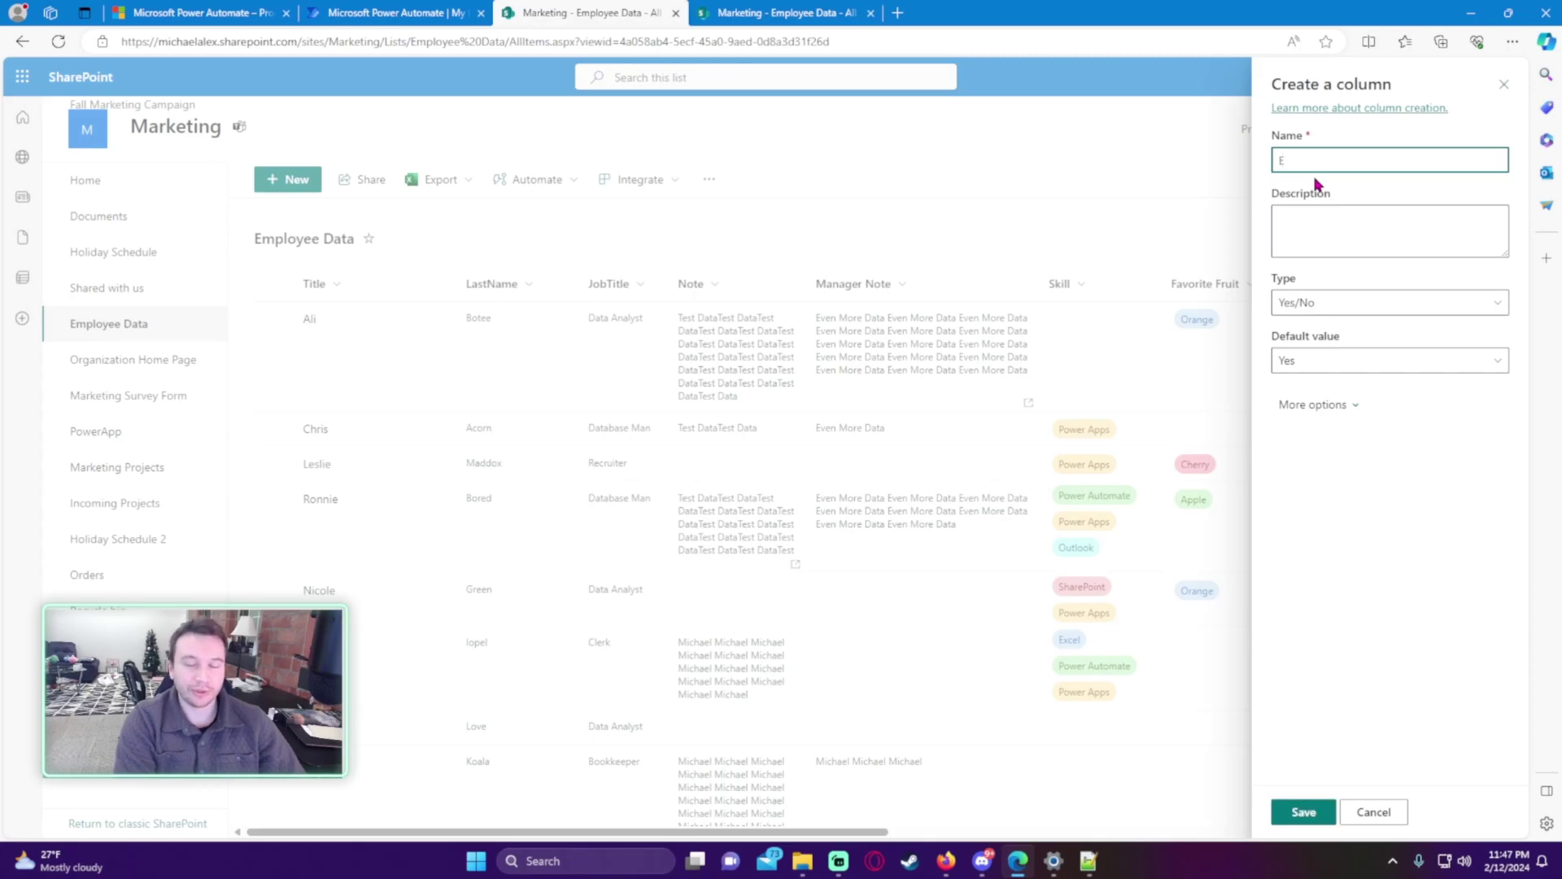
key(BackSpace)
key(BackSpace)
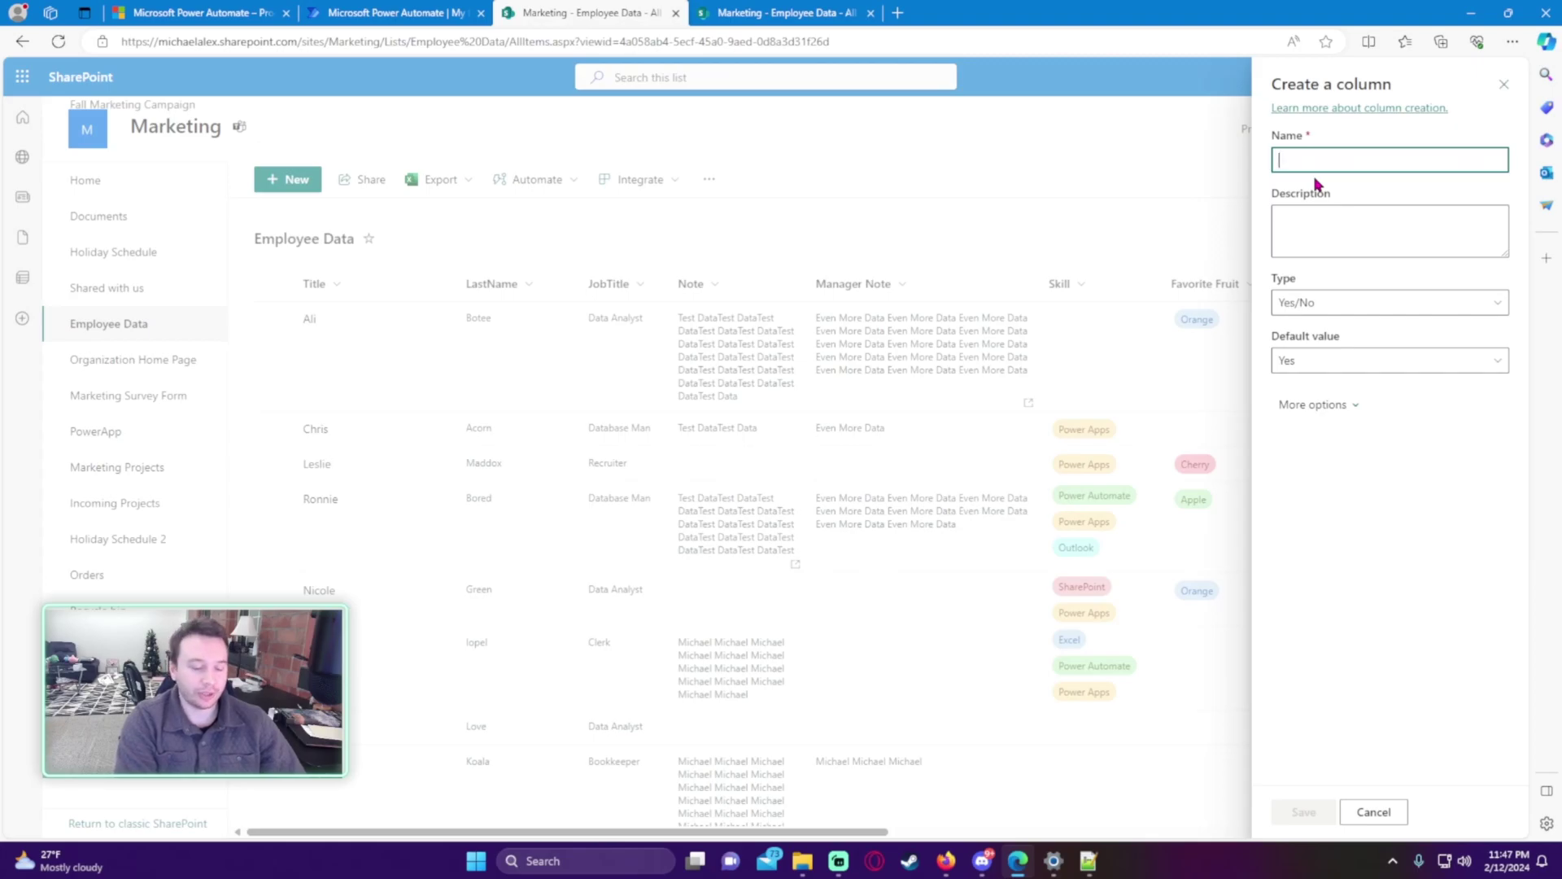
text(Currently Em)
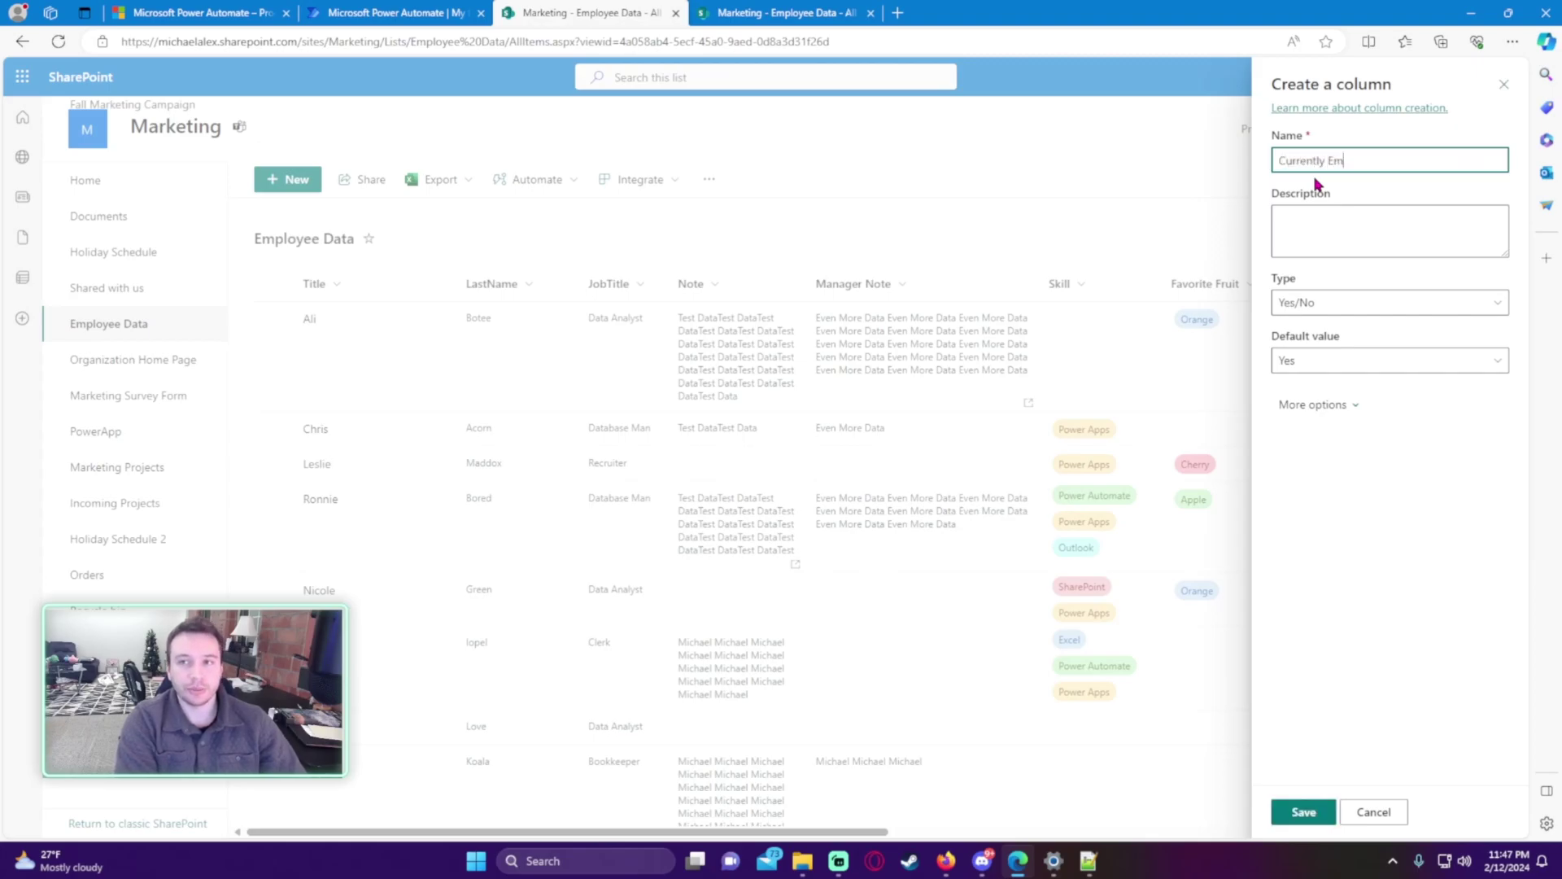
text(ployed)
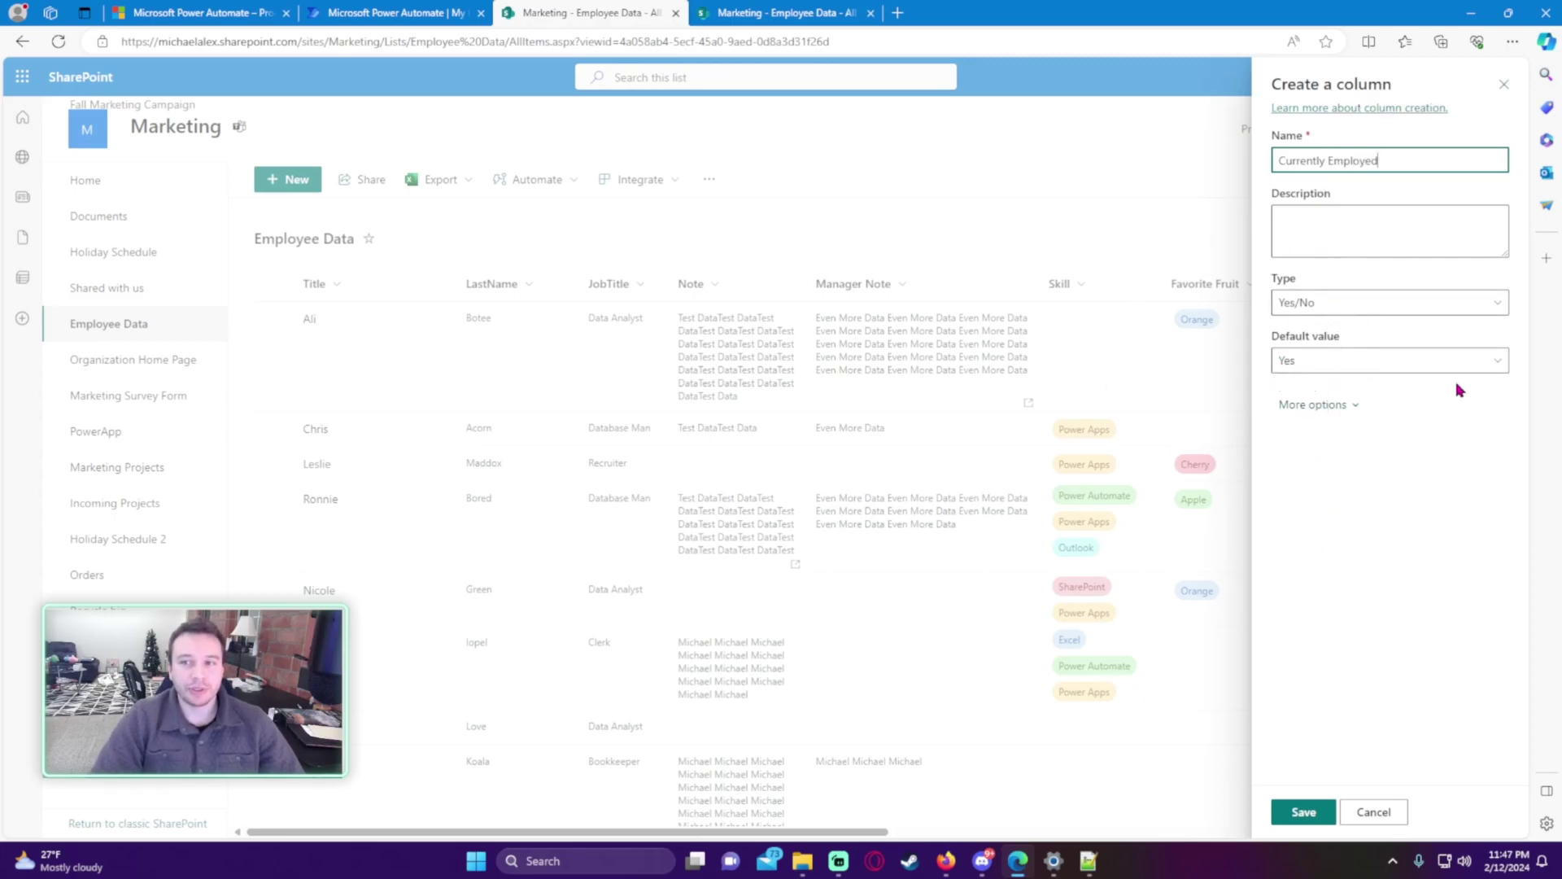
click(1308, 813)
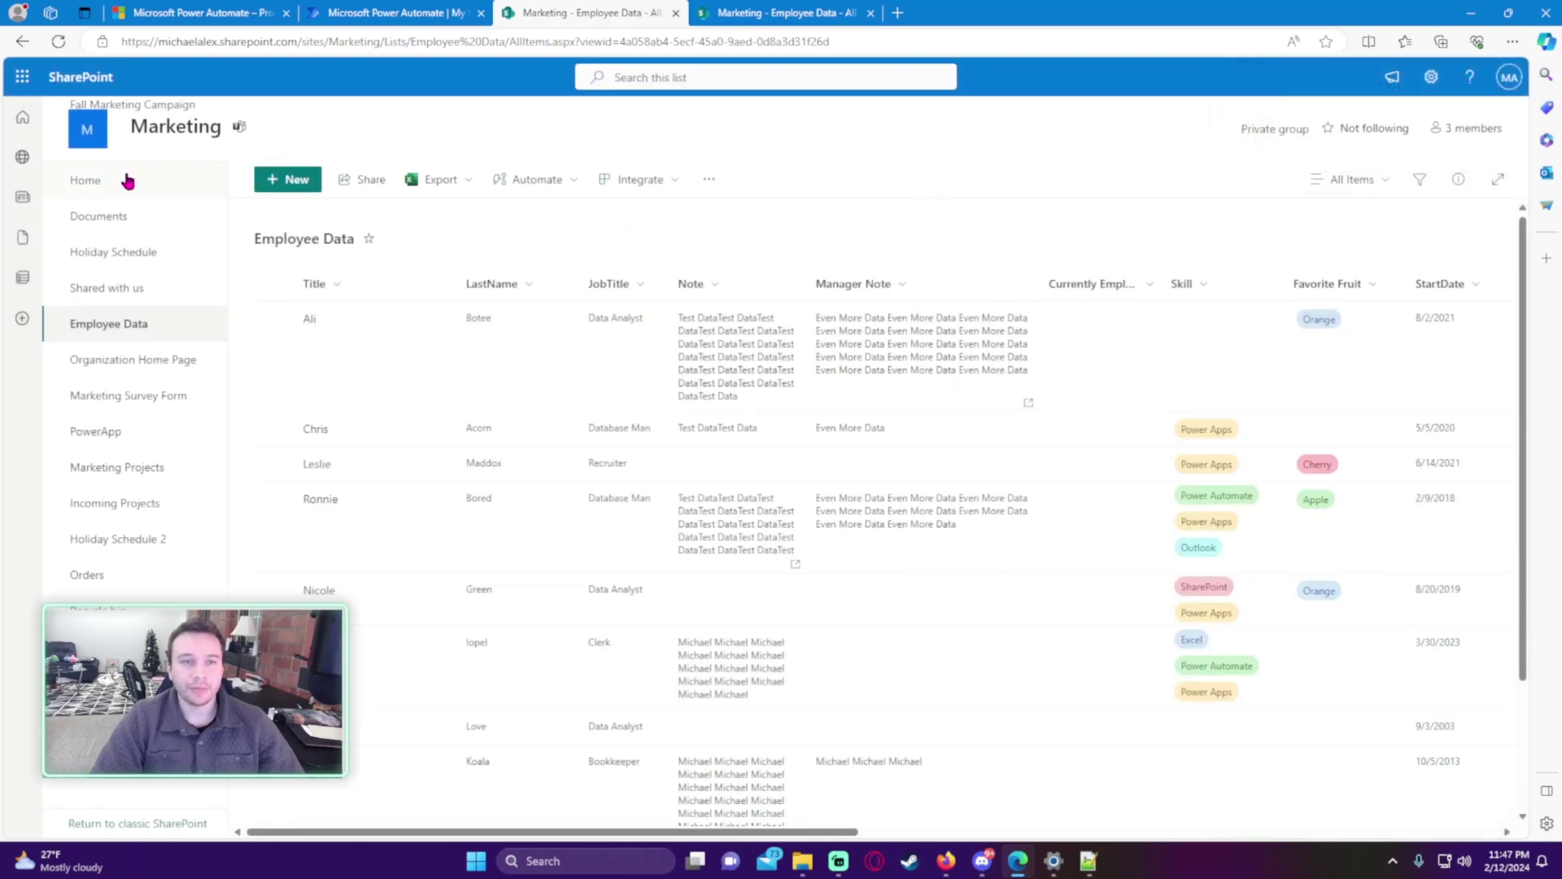
Zoom out and tick Currently Employed for the first two employees in their record details
key(ctrl+minus)
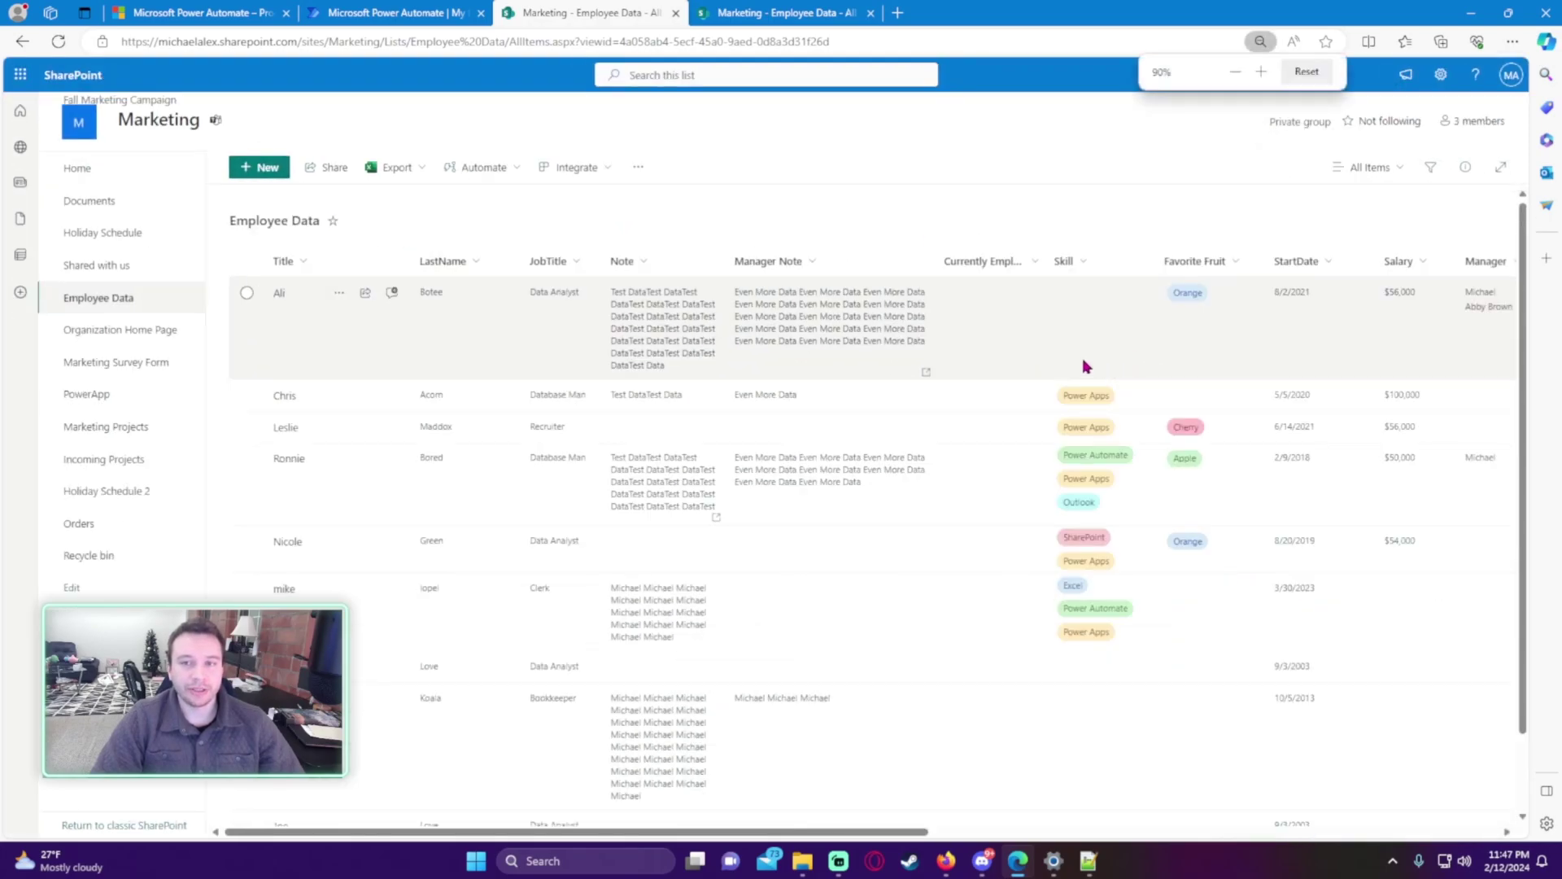
double_click(966, 334)
scroll(1021, 567, down, 3)
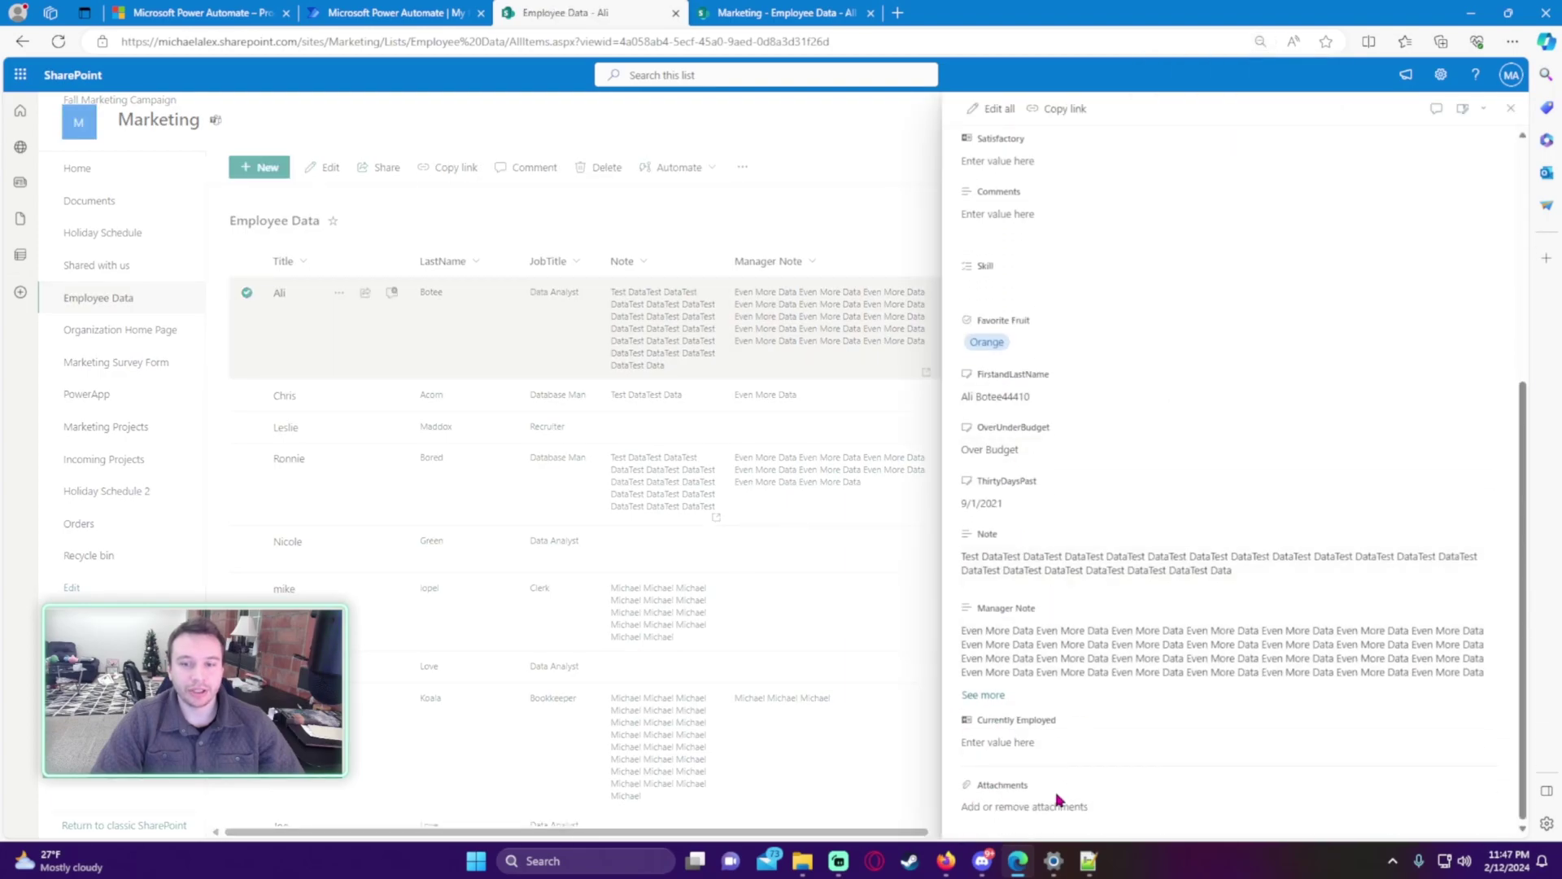
click(970, 742)
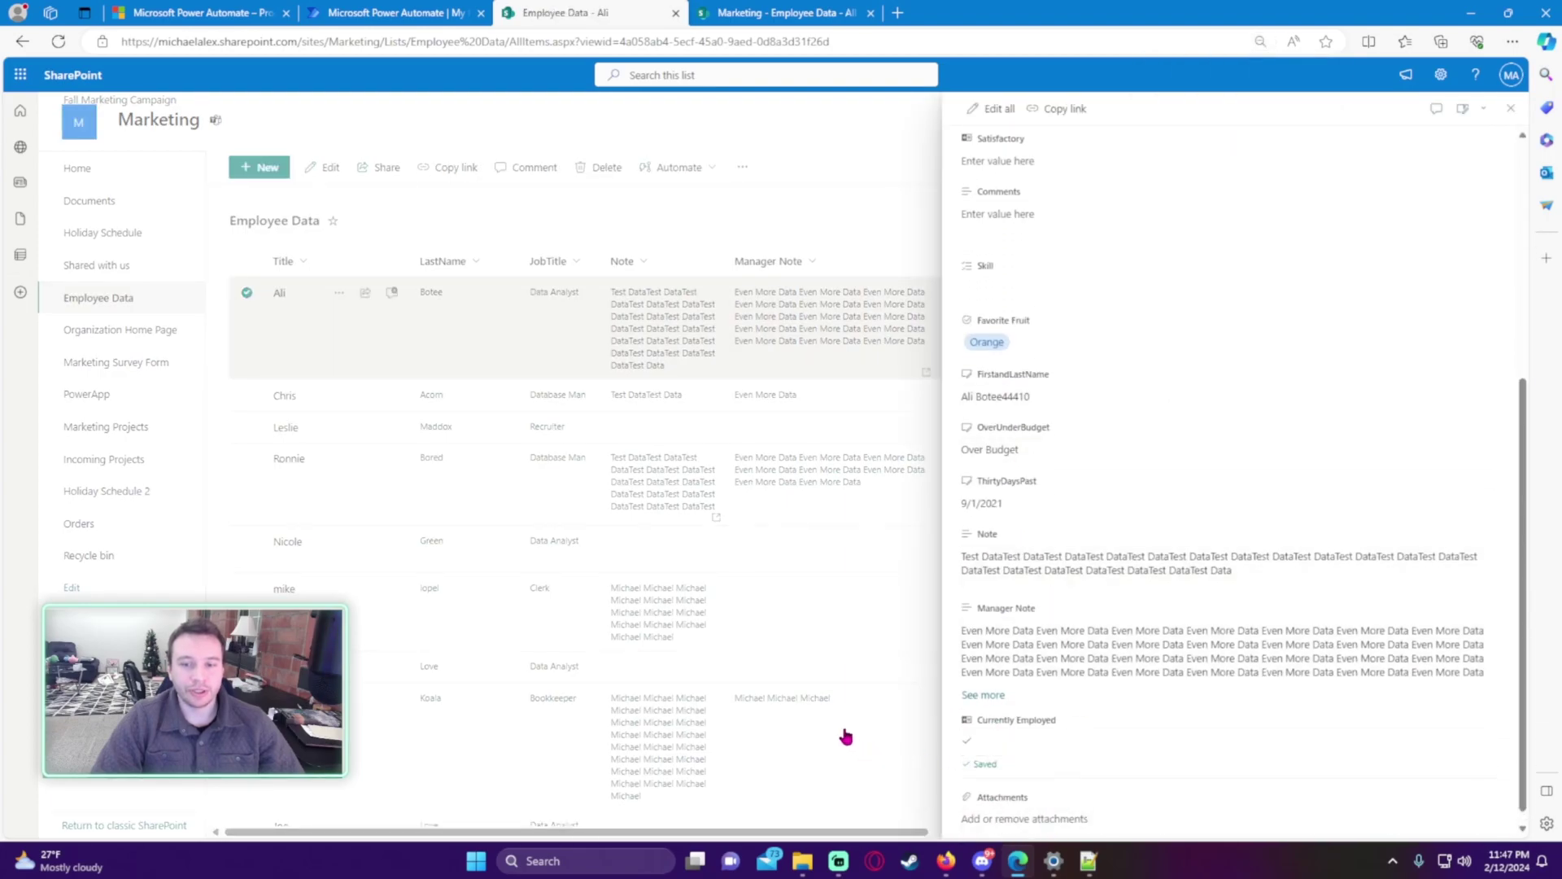
double_click(1080, 387)
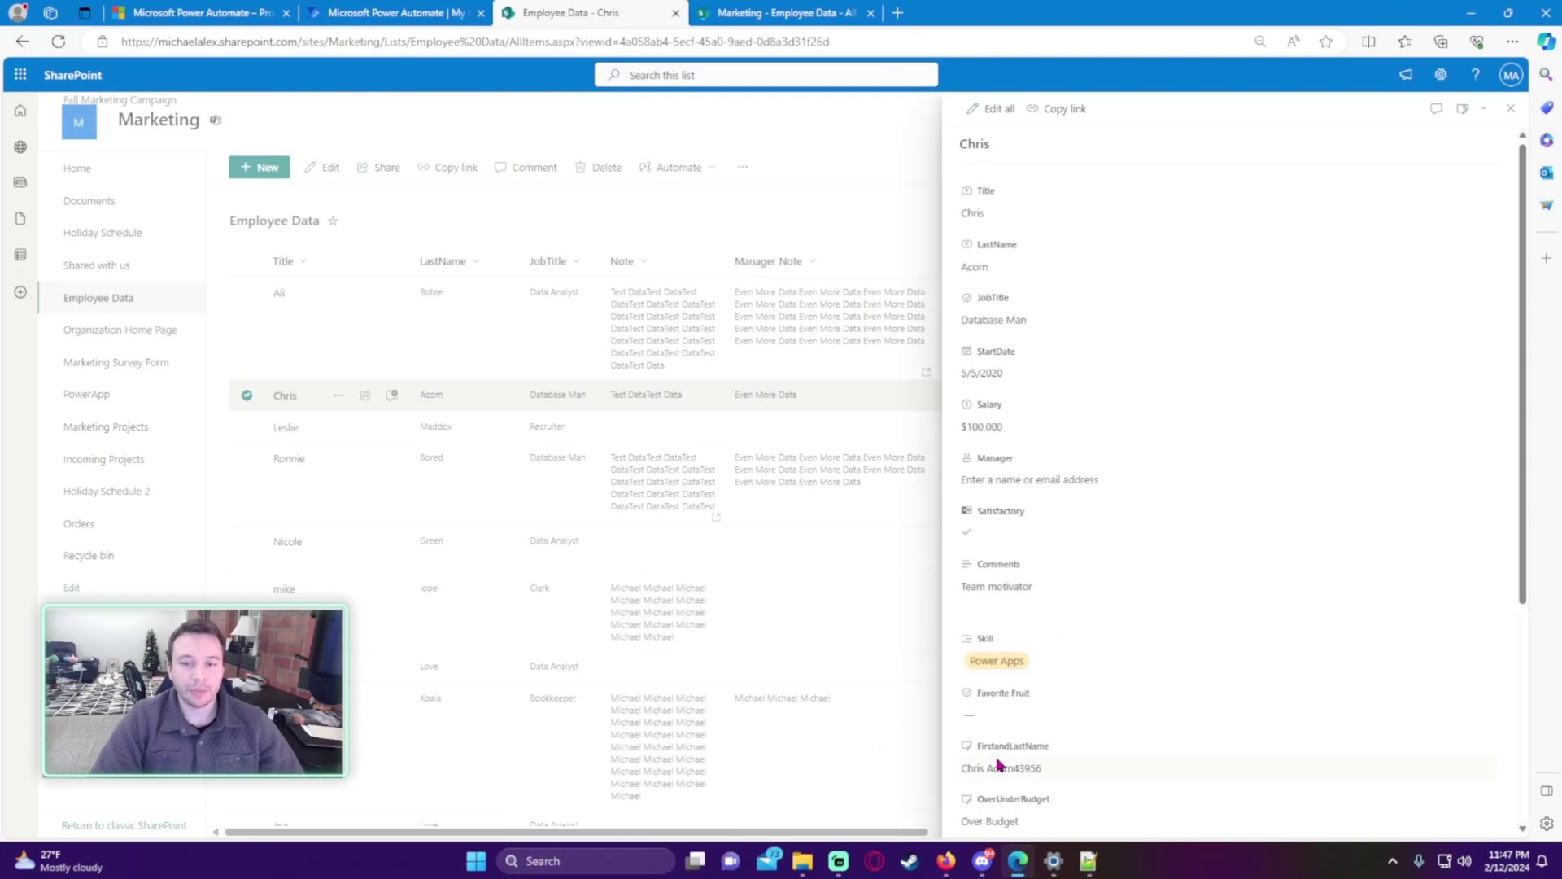
scroll(1025, 757, down, 5)
click(969, 741)
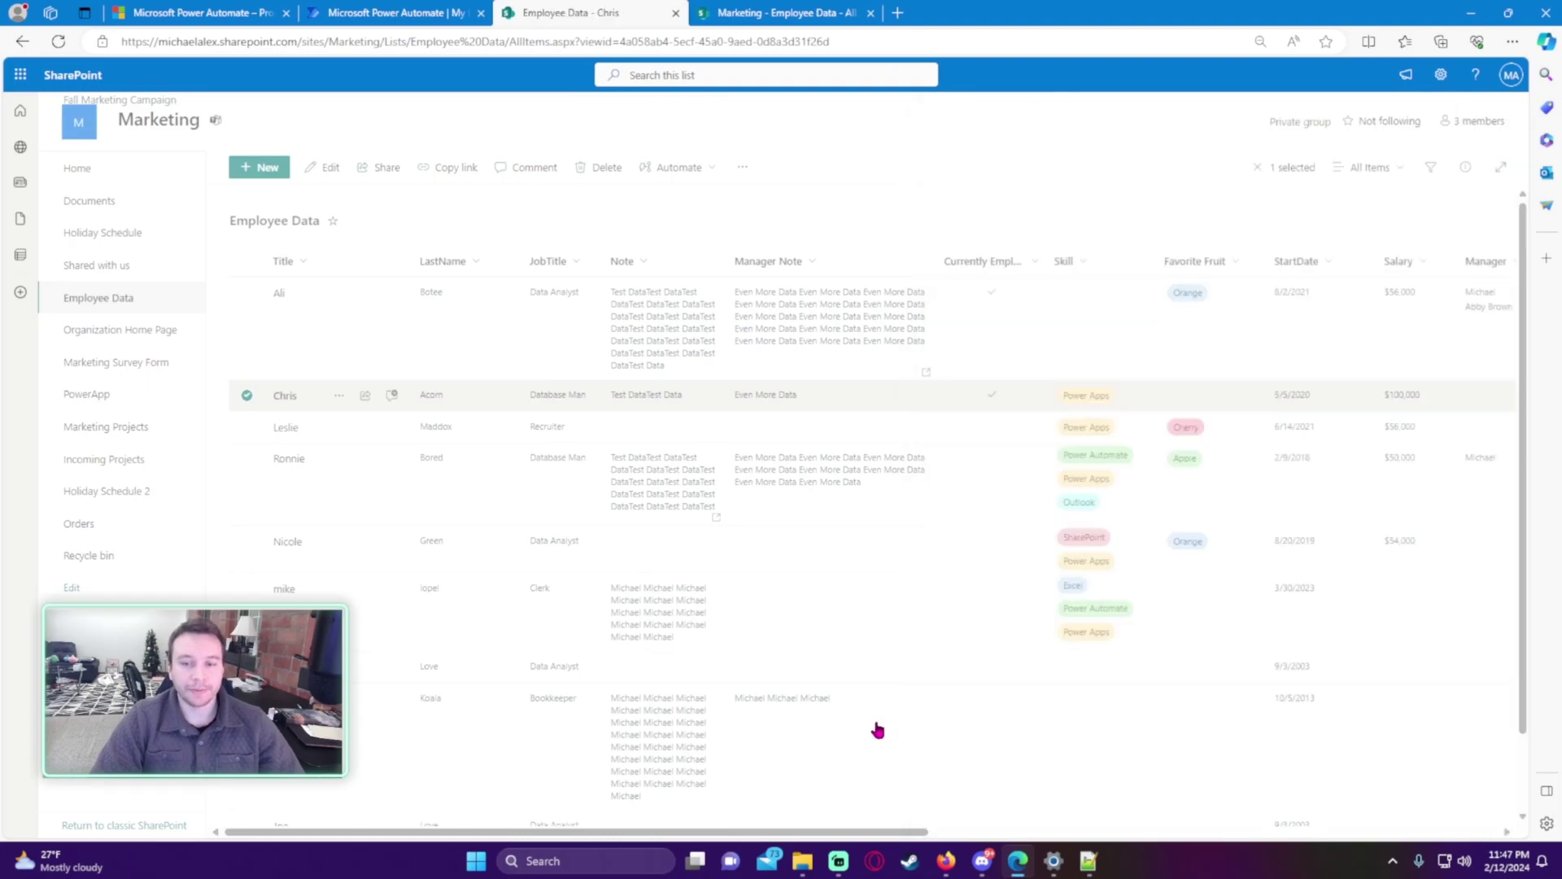
Tick Currently Employed for the third and fourth employees, then widen the Currently Employed column
double_click(1012, 436)
scroll(1050, 667, down, 5)
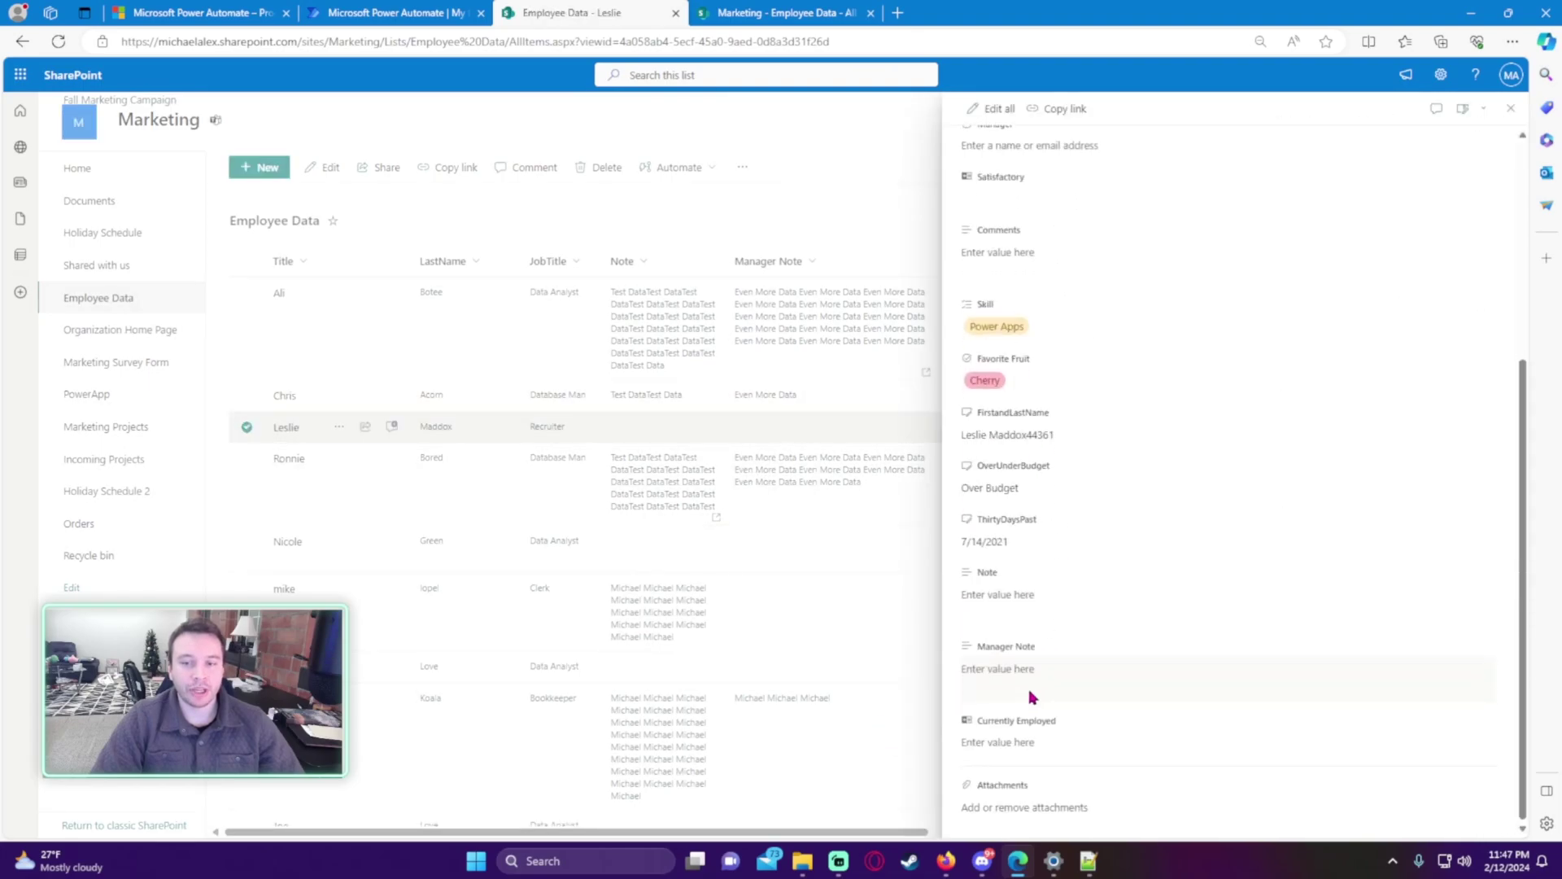
click(976, 741)
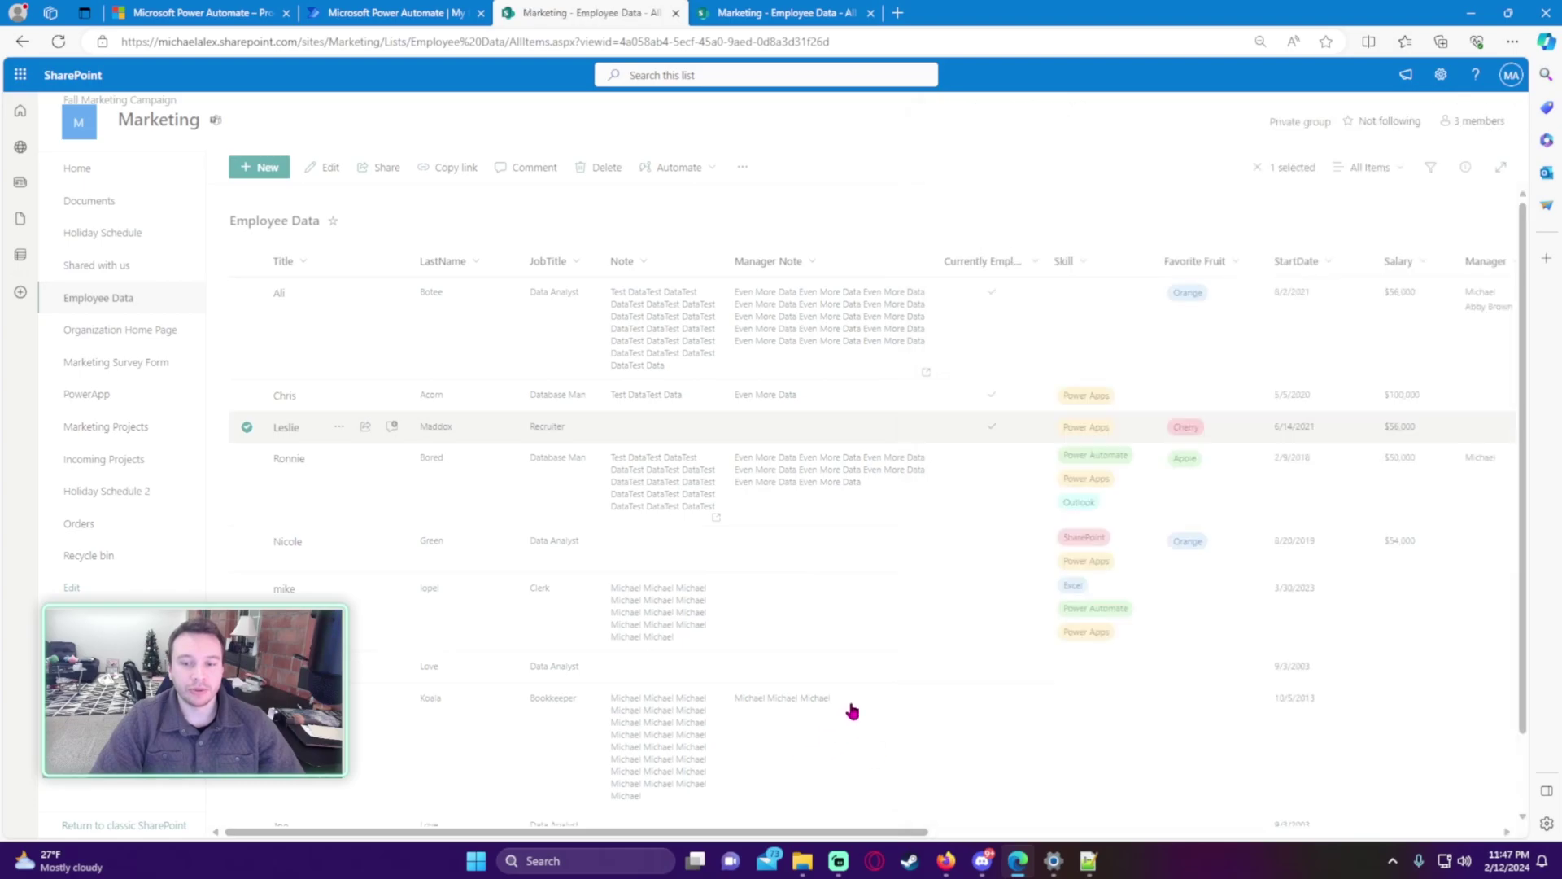
double_click(991, 478)
scroll(1051, 698, down, 5)
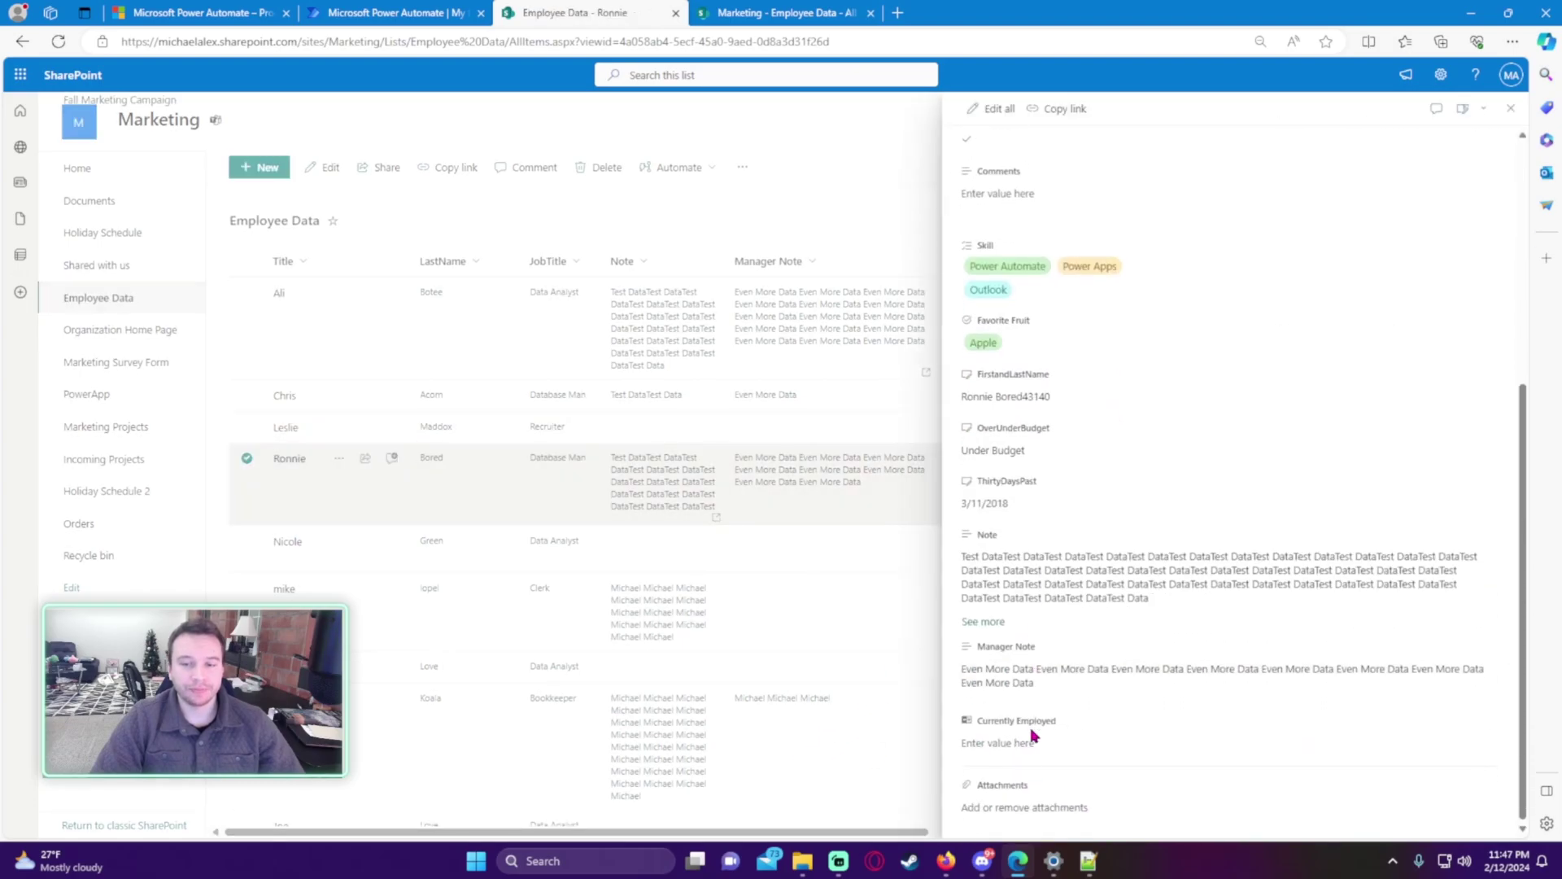
click(976, 743)
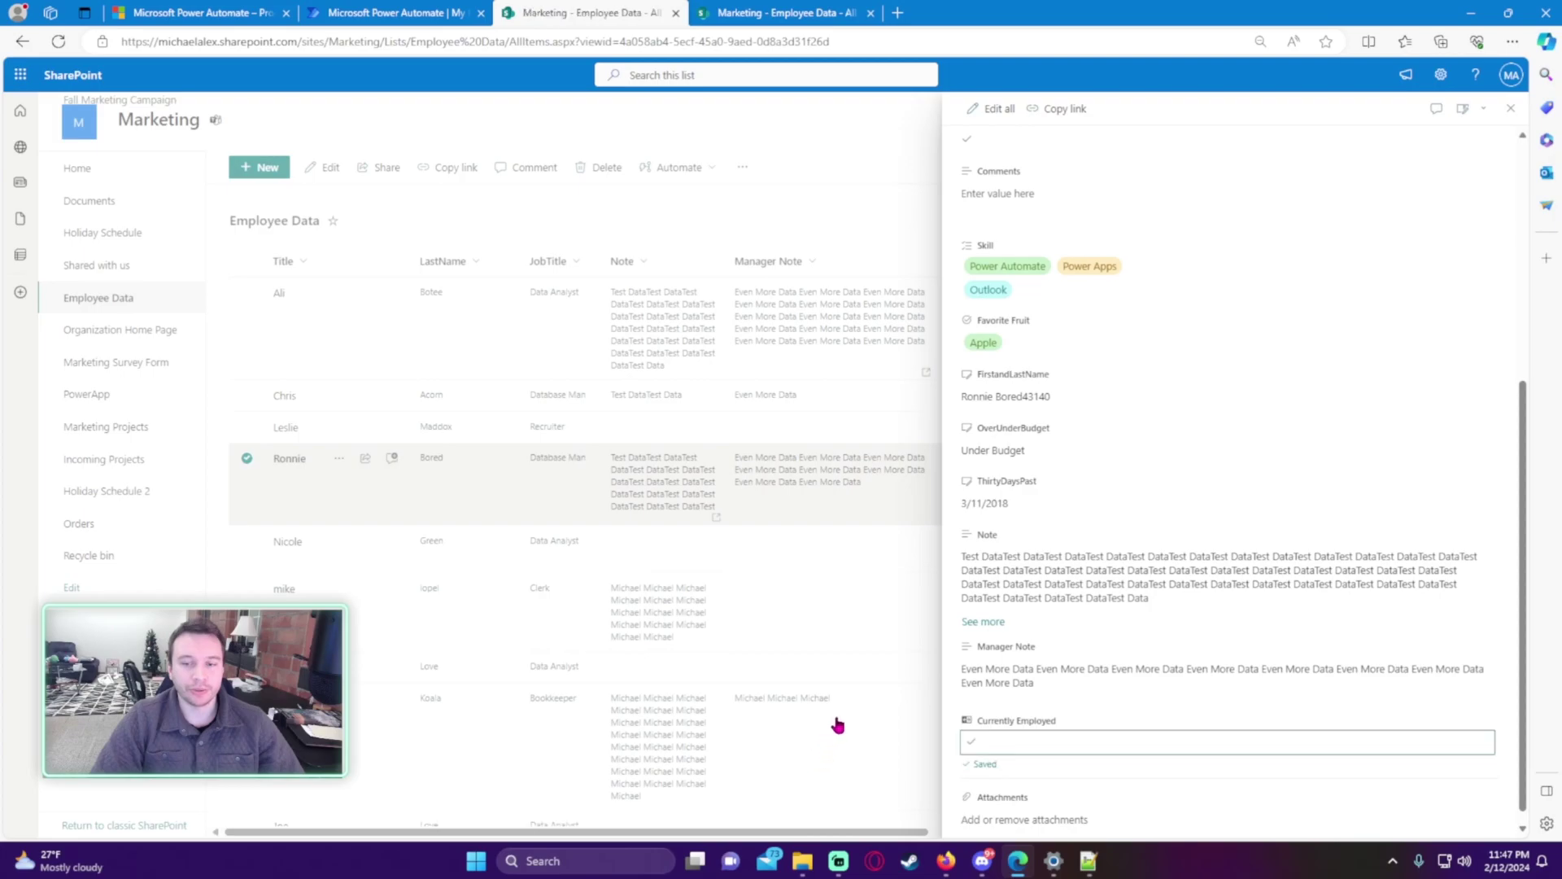
key(Escape)
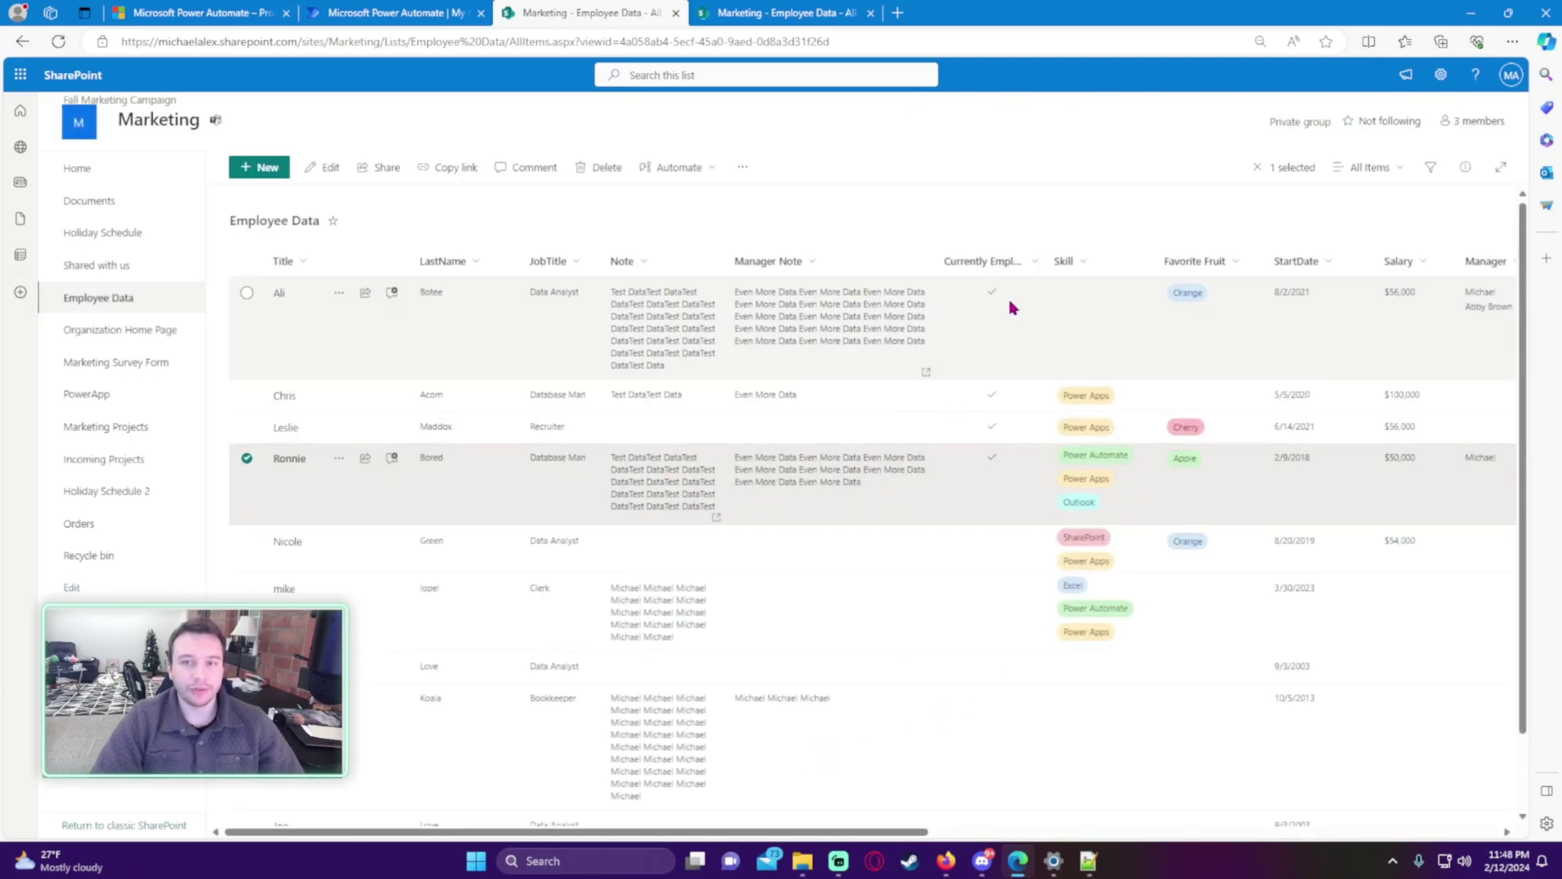
drag(1046, 261, 1082, 262)
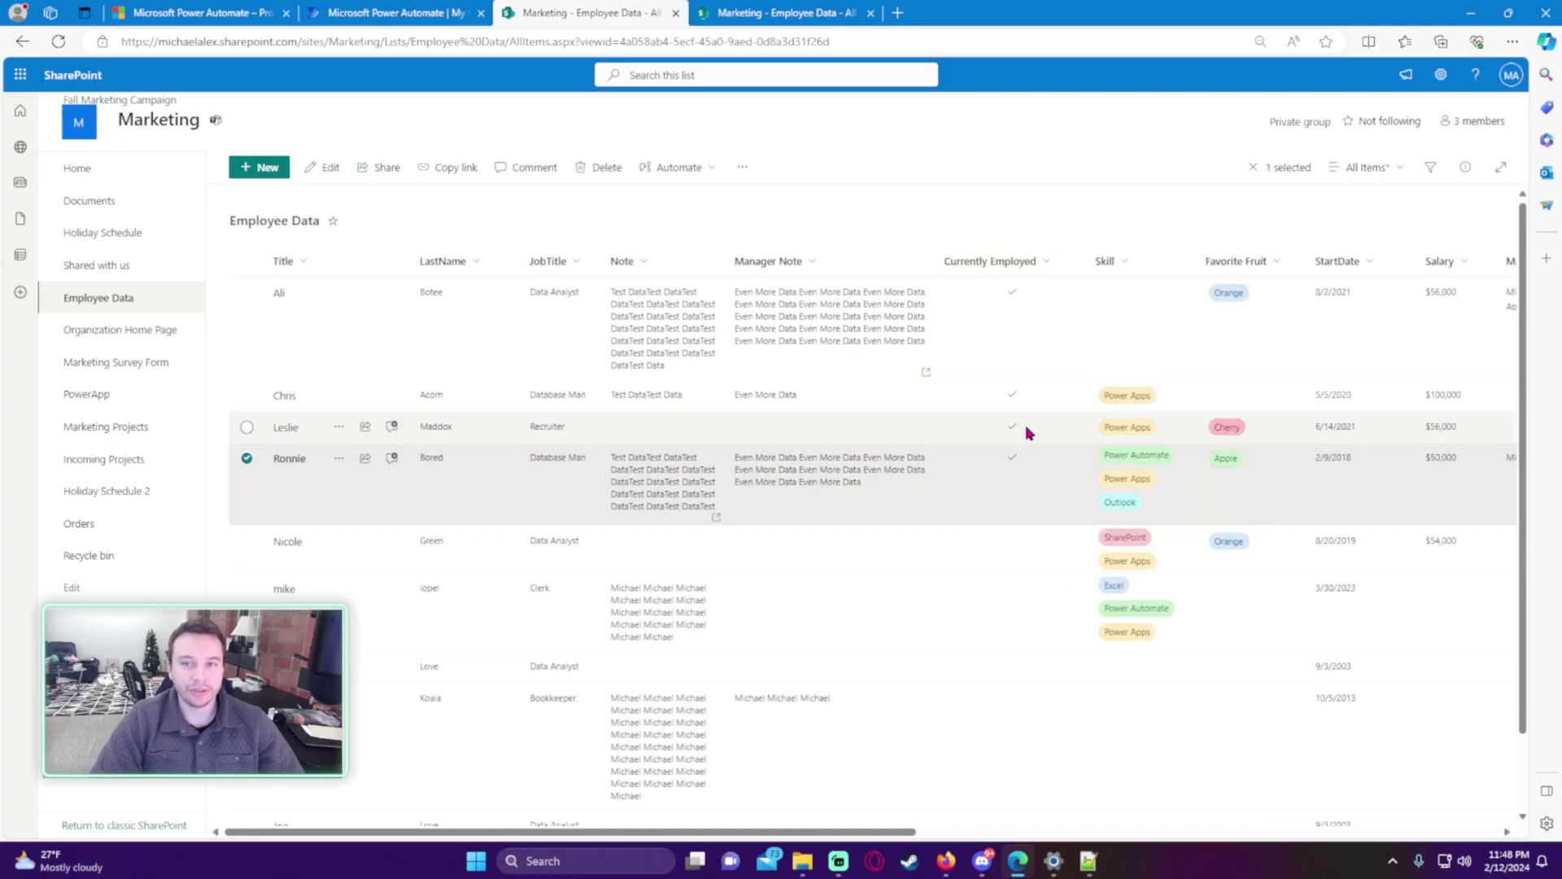
Create an instant cloud flow named Employee CSV Report triggered by 'Manually trigger a flow'
click(376, 11)
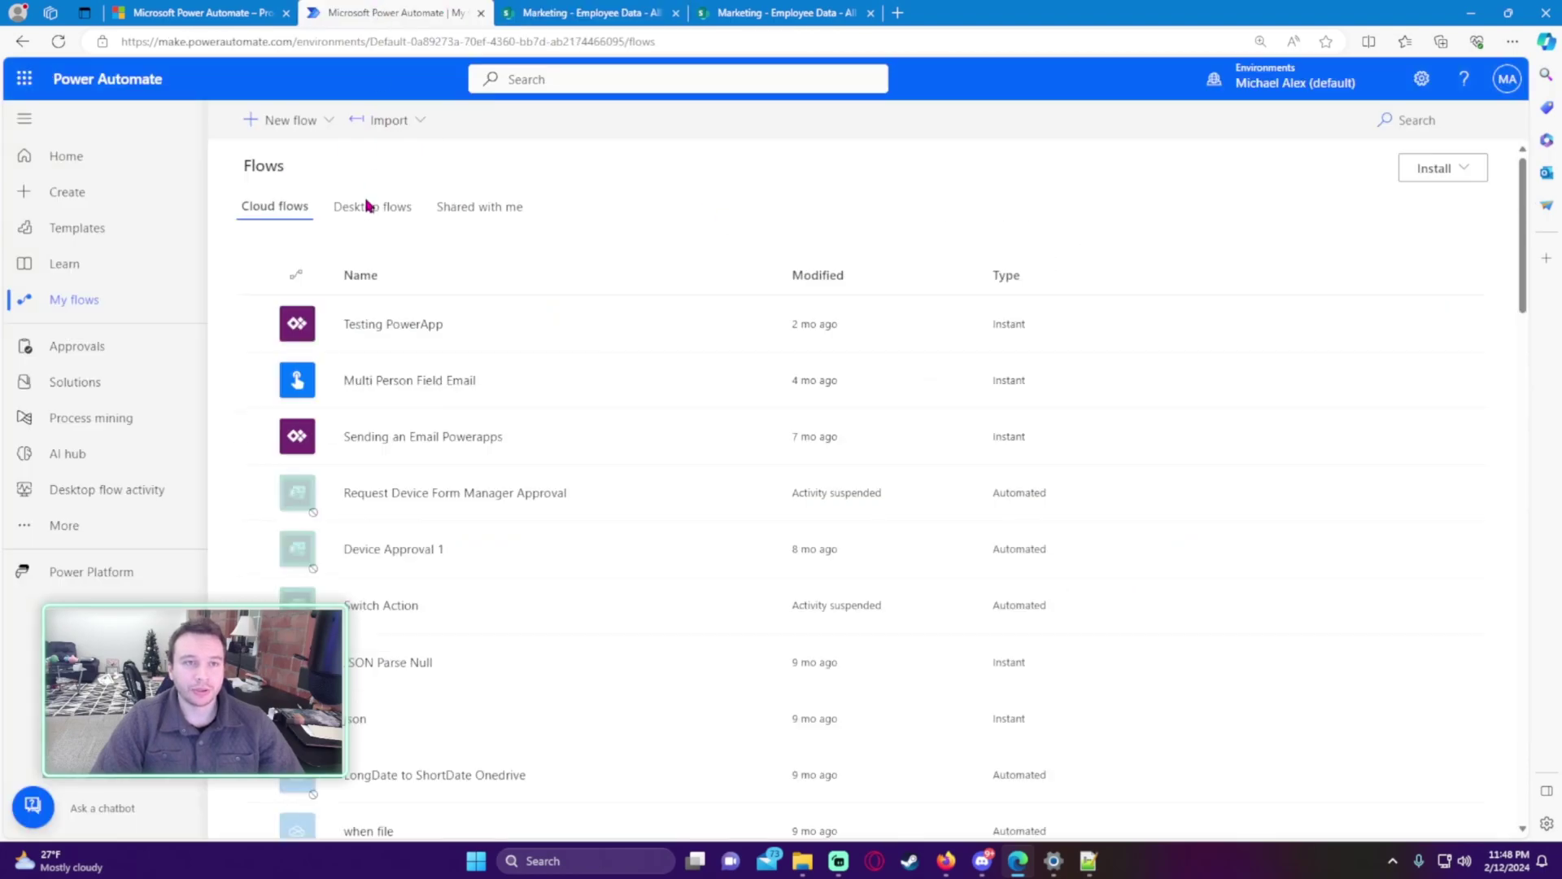
click(273, 129)
click(321, 314)
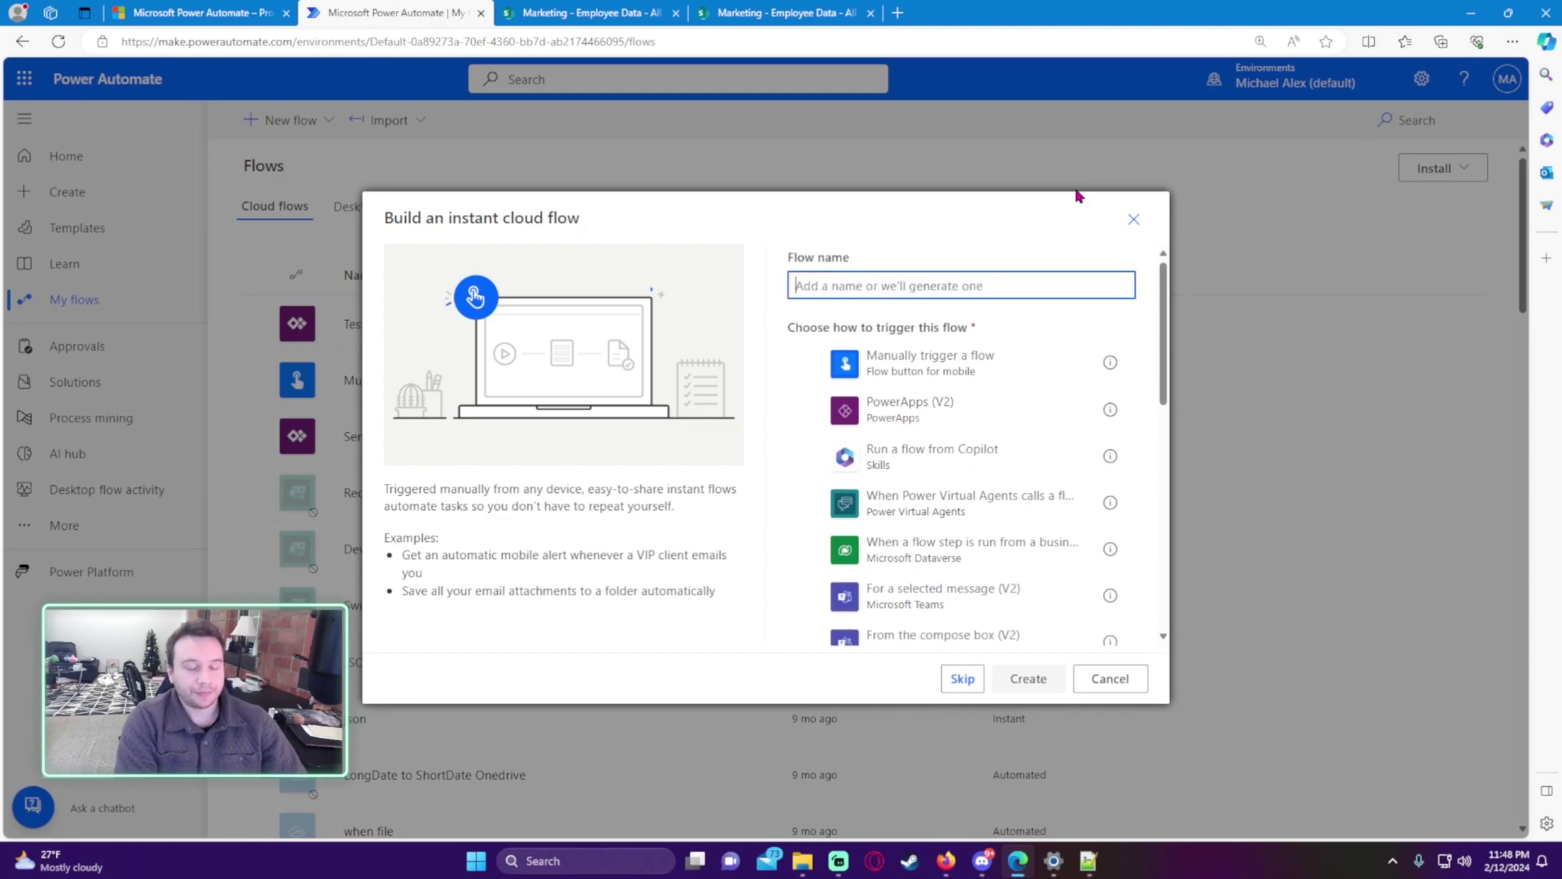
text(Curret)
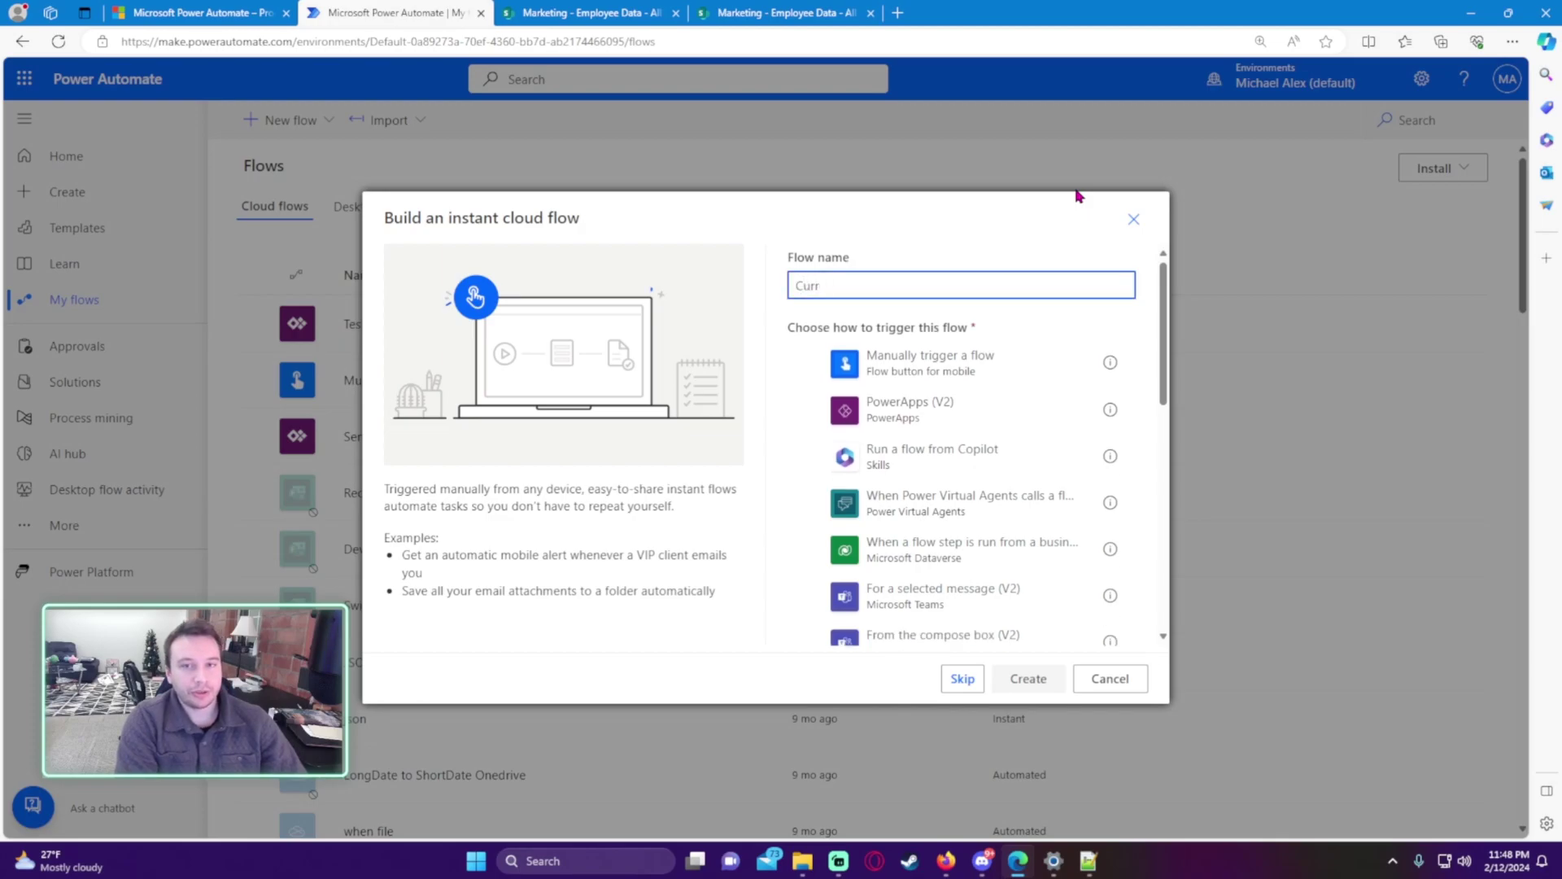
key(BackSpace)
key(BackSpace)
key(BackSpace)
key(BackSpace)
text(Employee CSV Report)
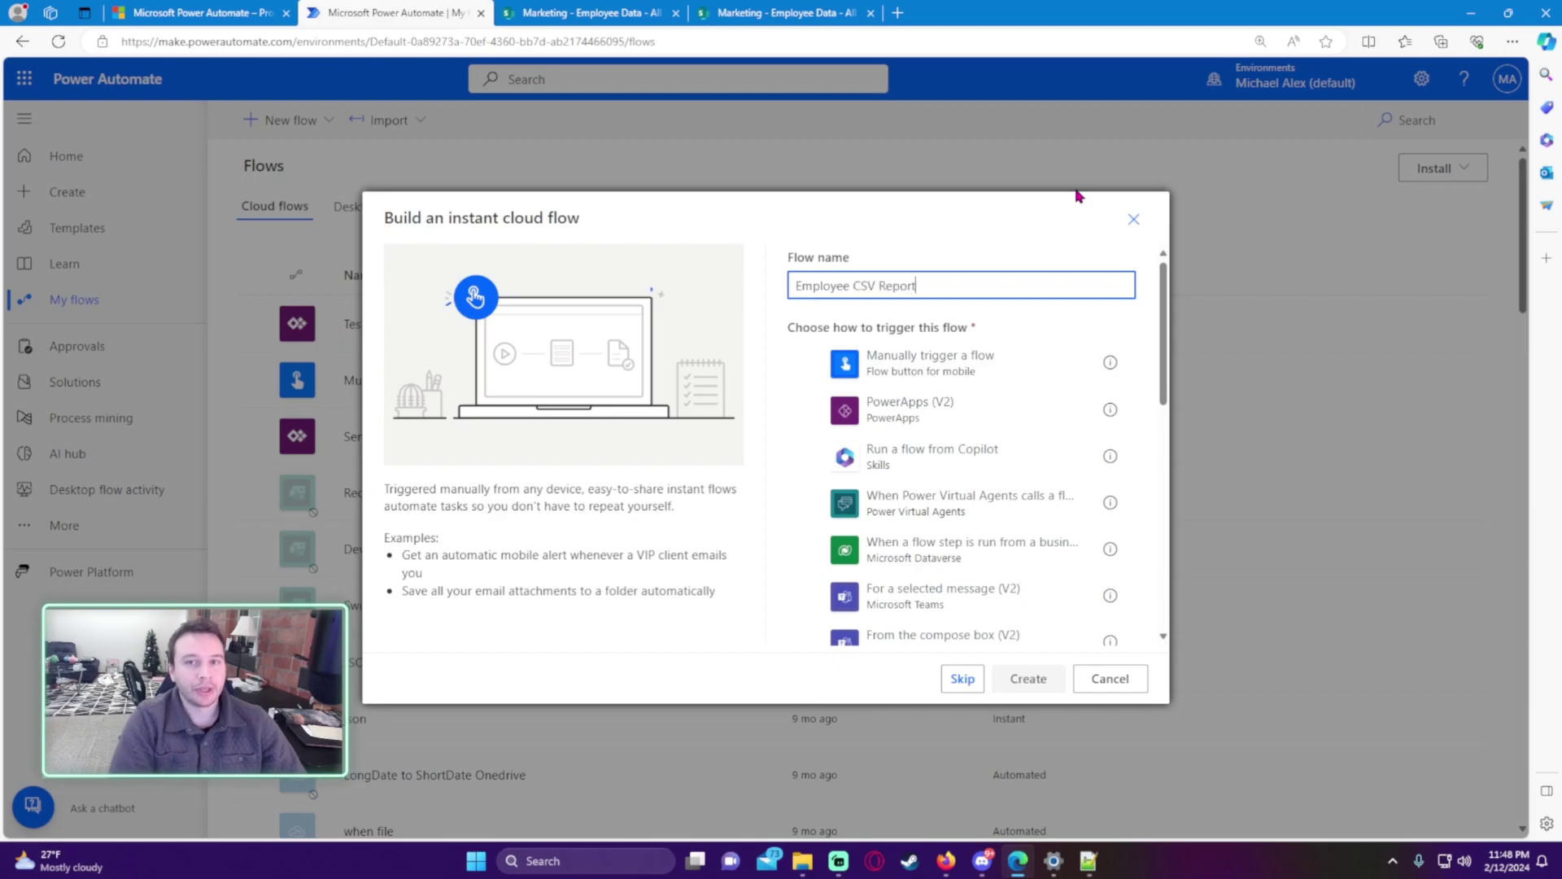
click(959, 366)
click(1034, 682)
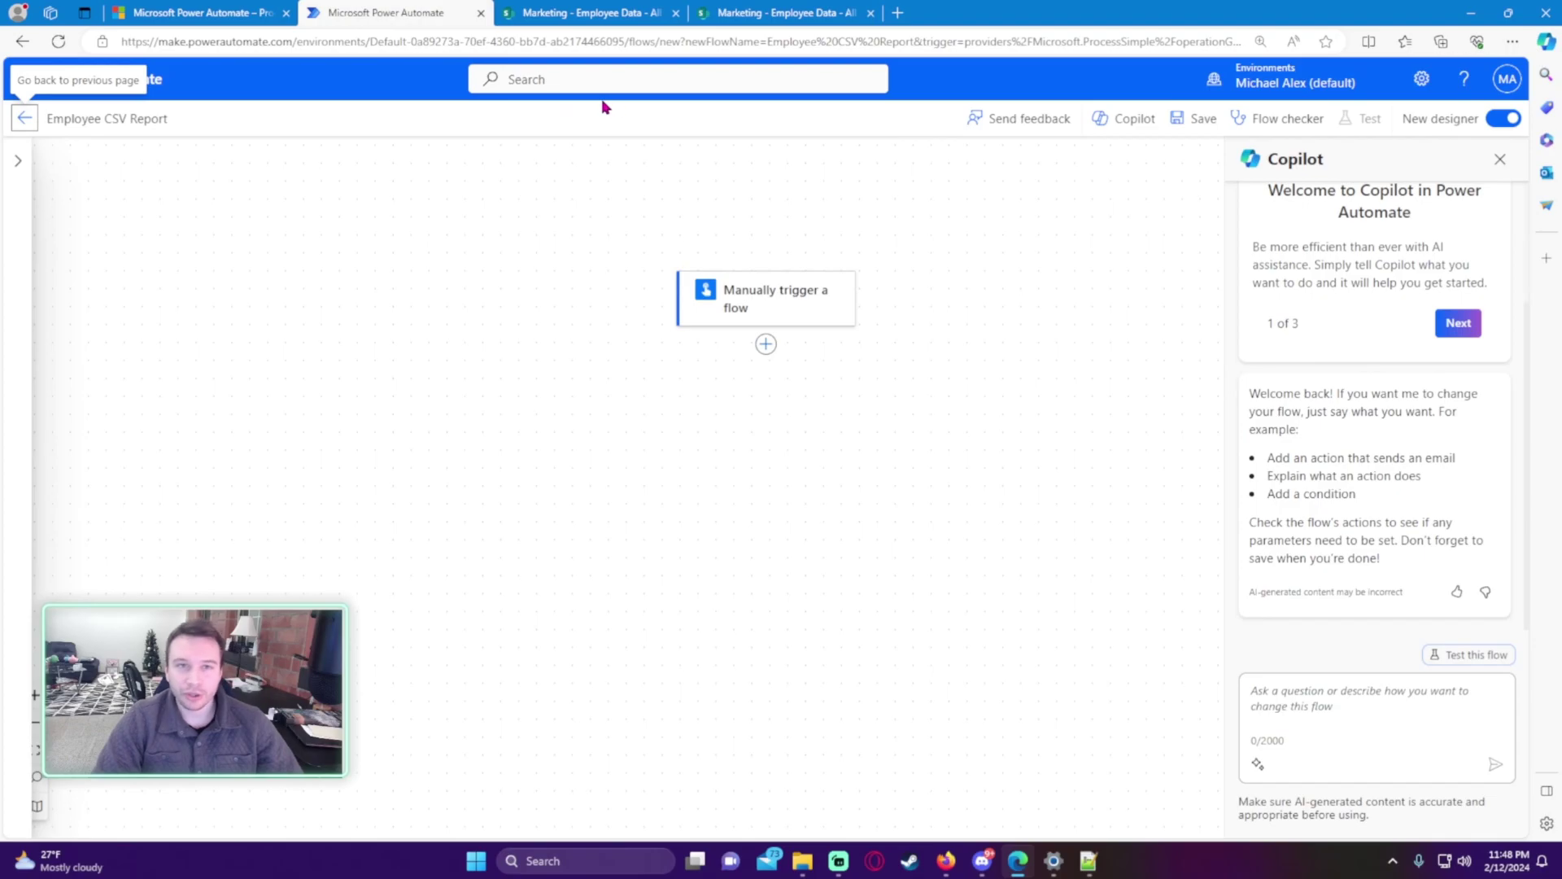
Return to the flow, close the Copilot pane and switch to the classic designer
click(743, 10)
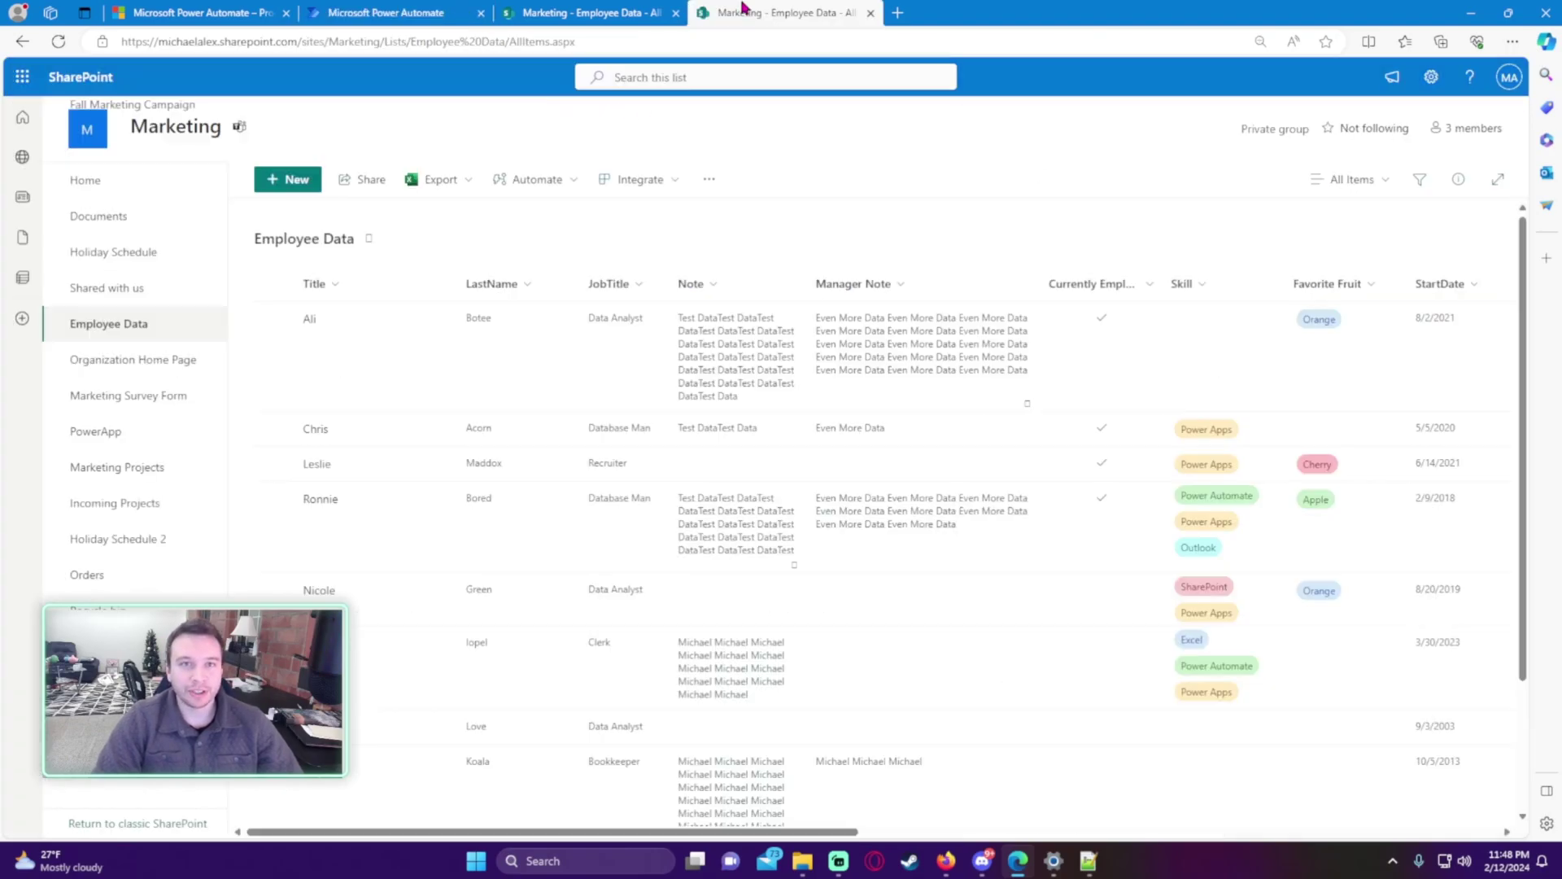
click(380, 11)
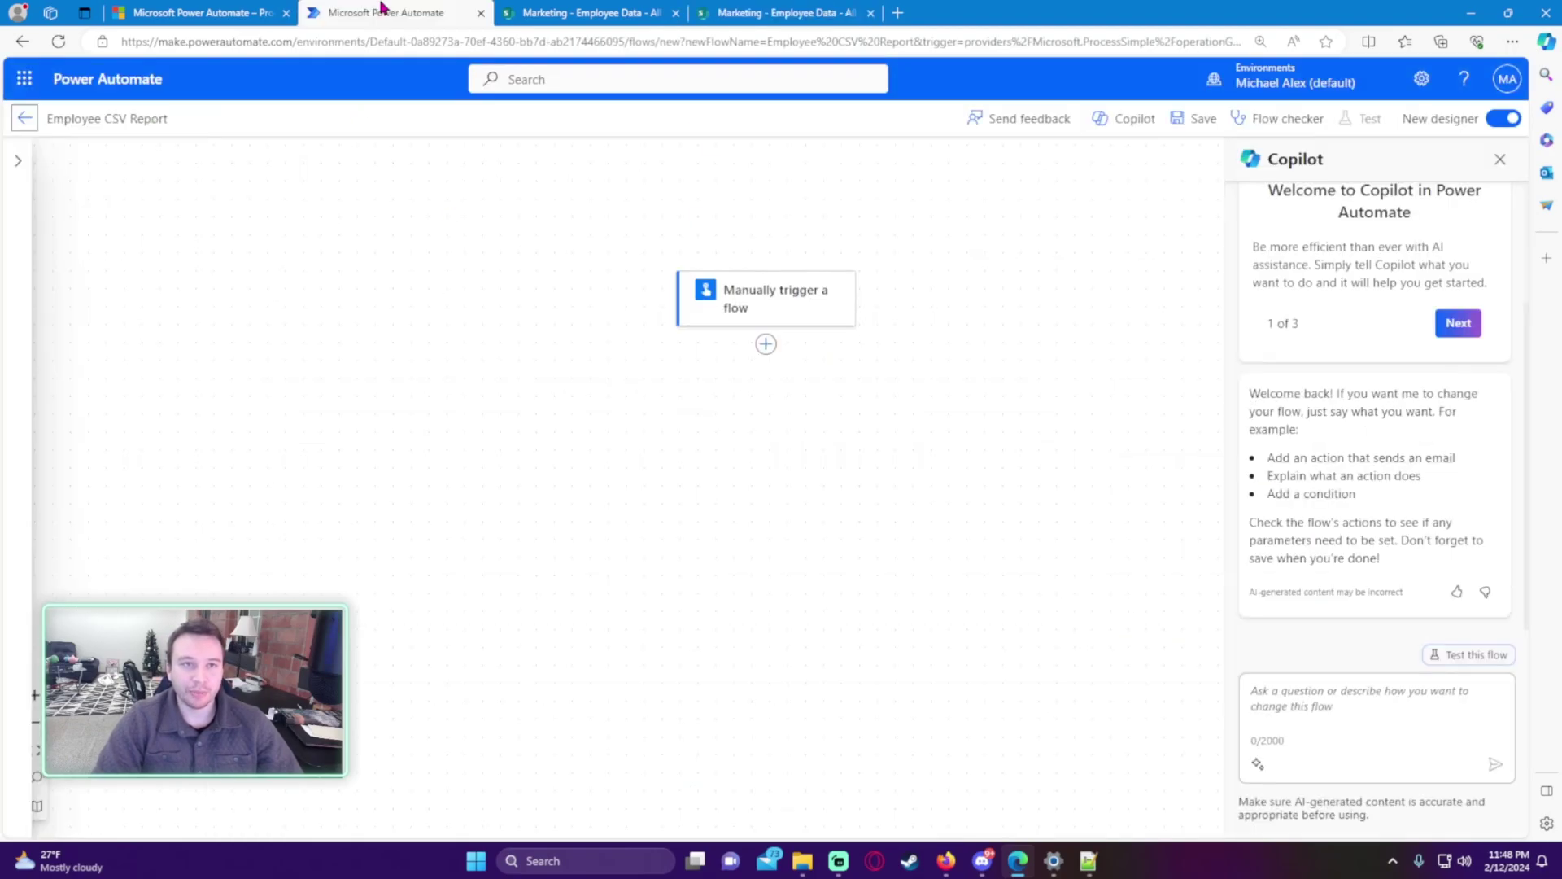
click(1501, 161)
click(1500, 119)
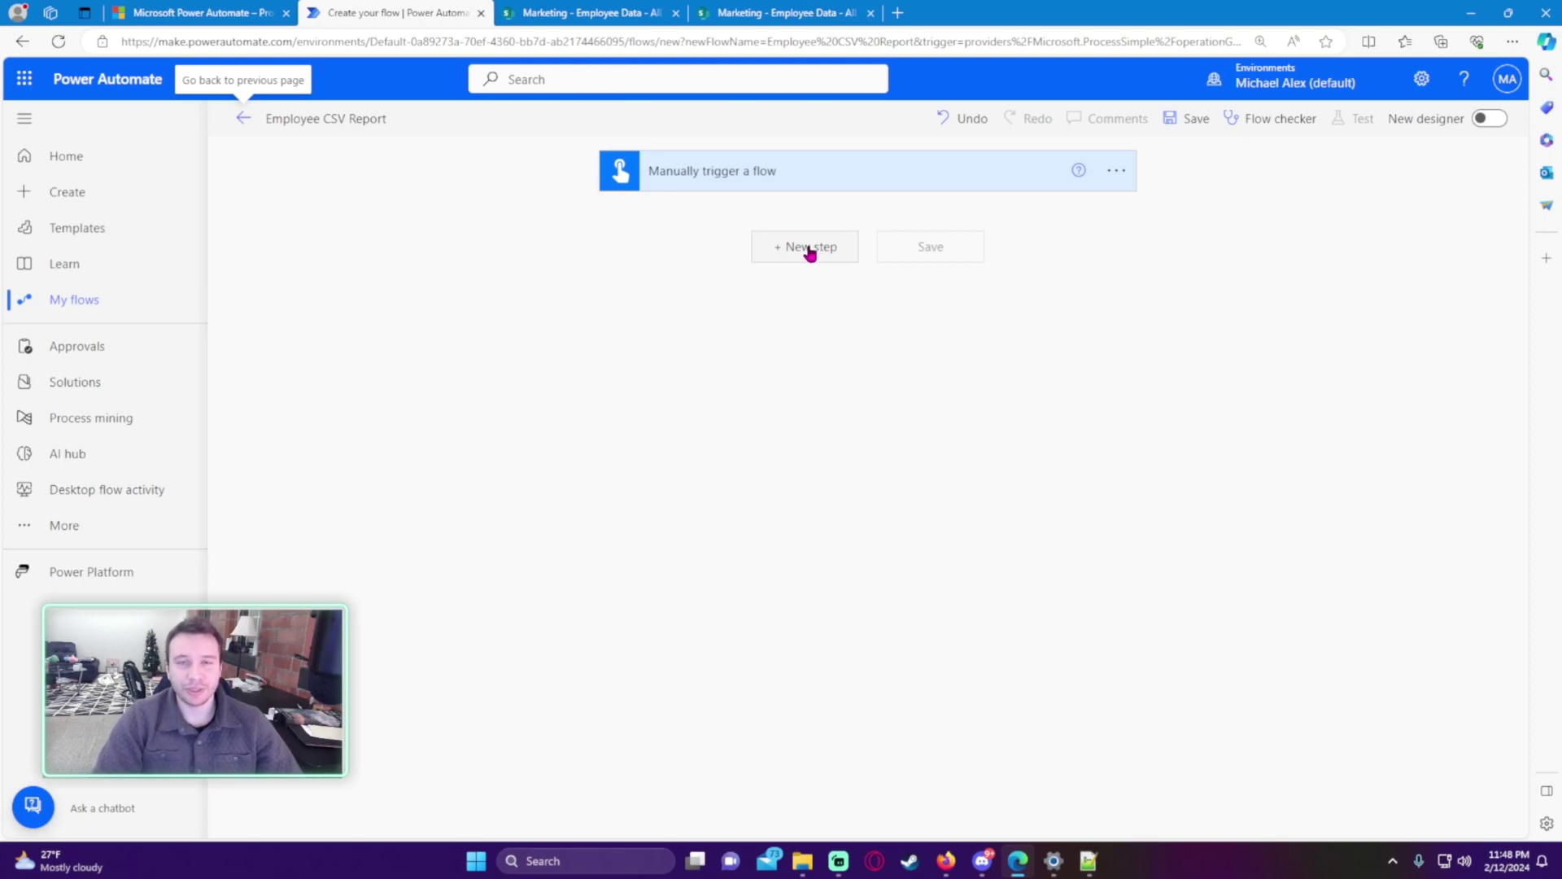
Add a SharePoint Get items action for the Marketing site's Employee Data list
click(824, 249)
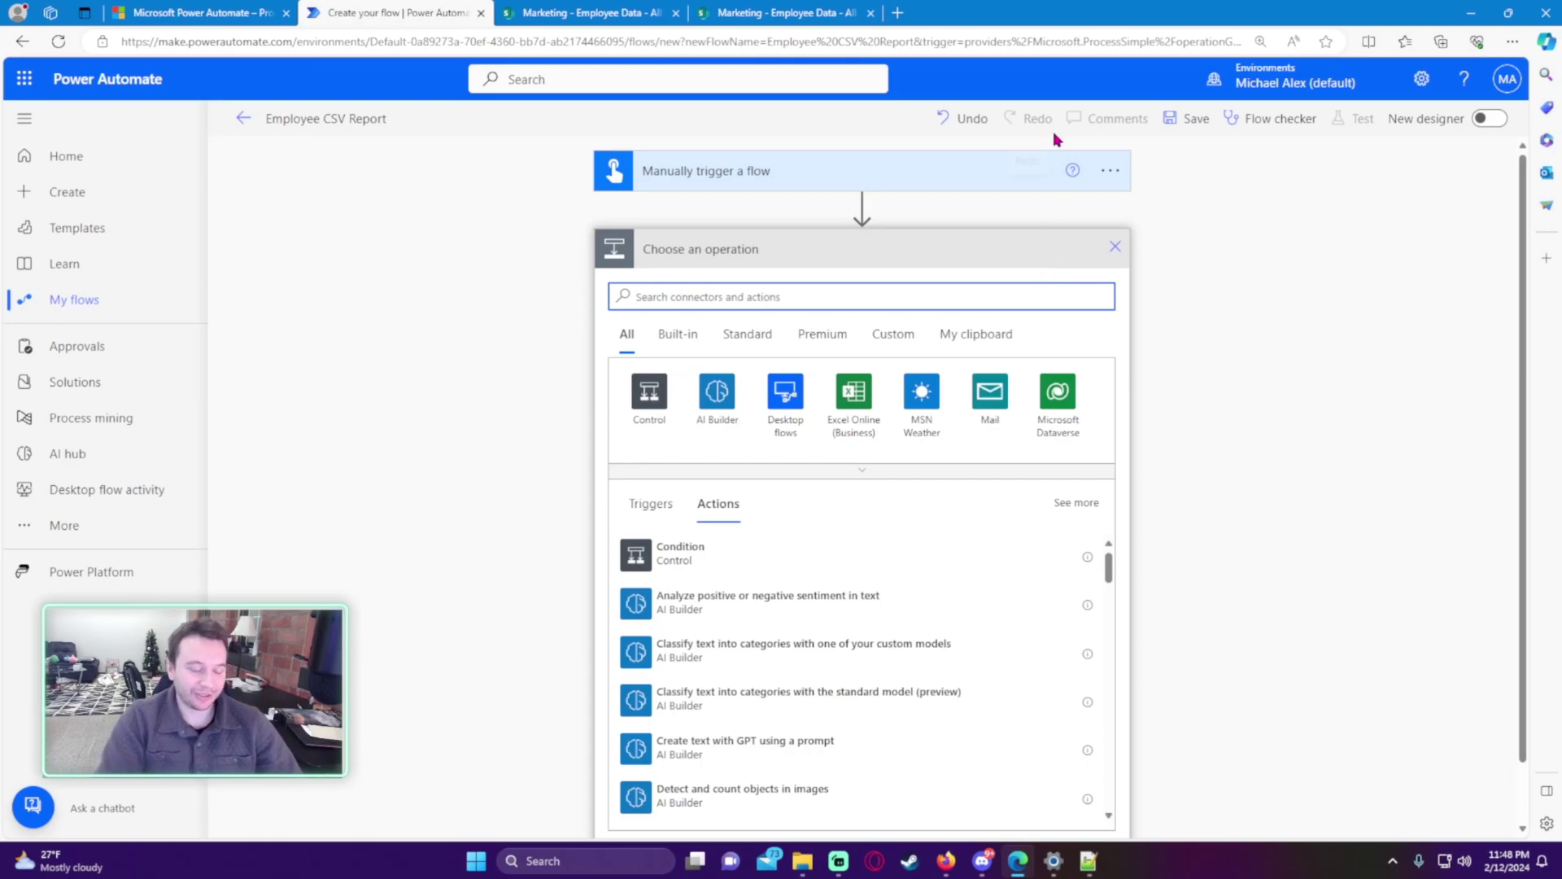
text(get items)
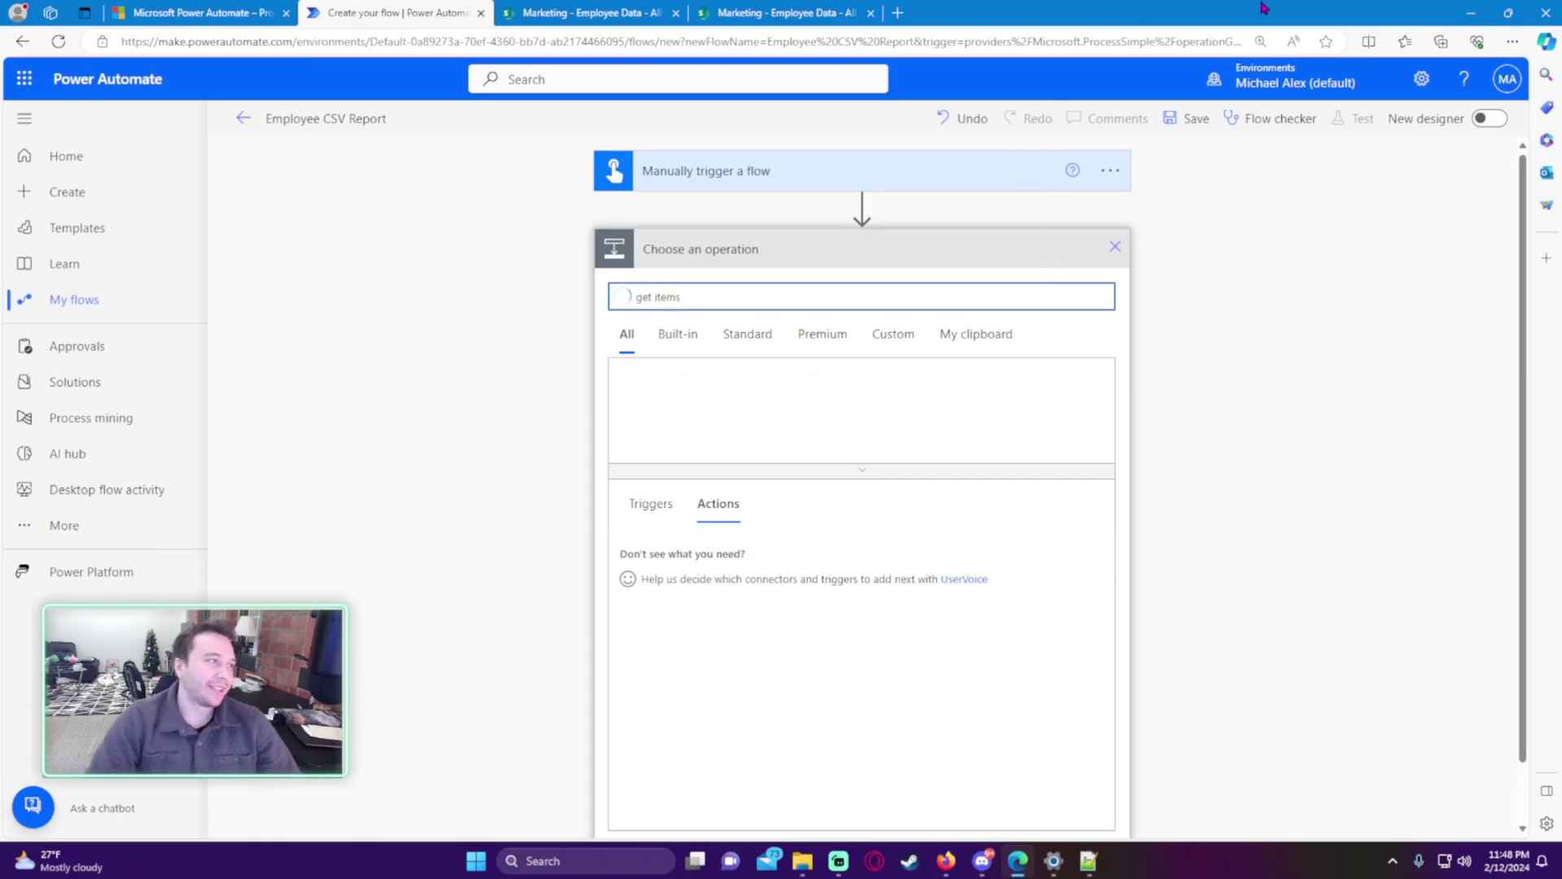
click(805, 569)
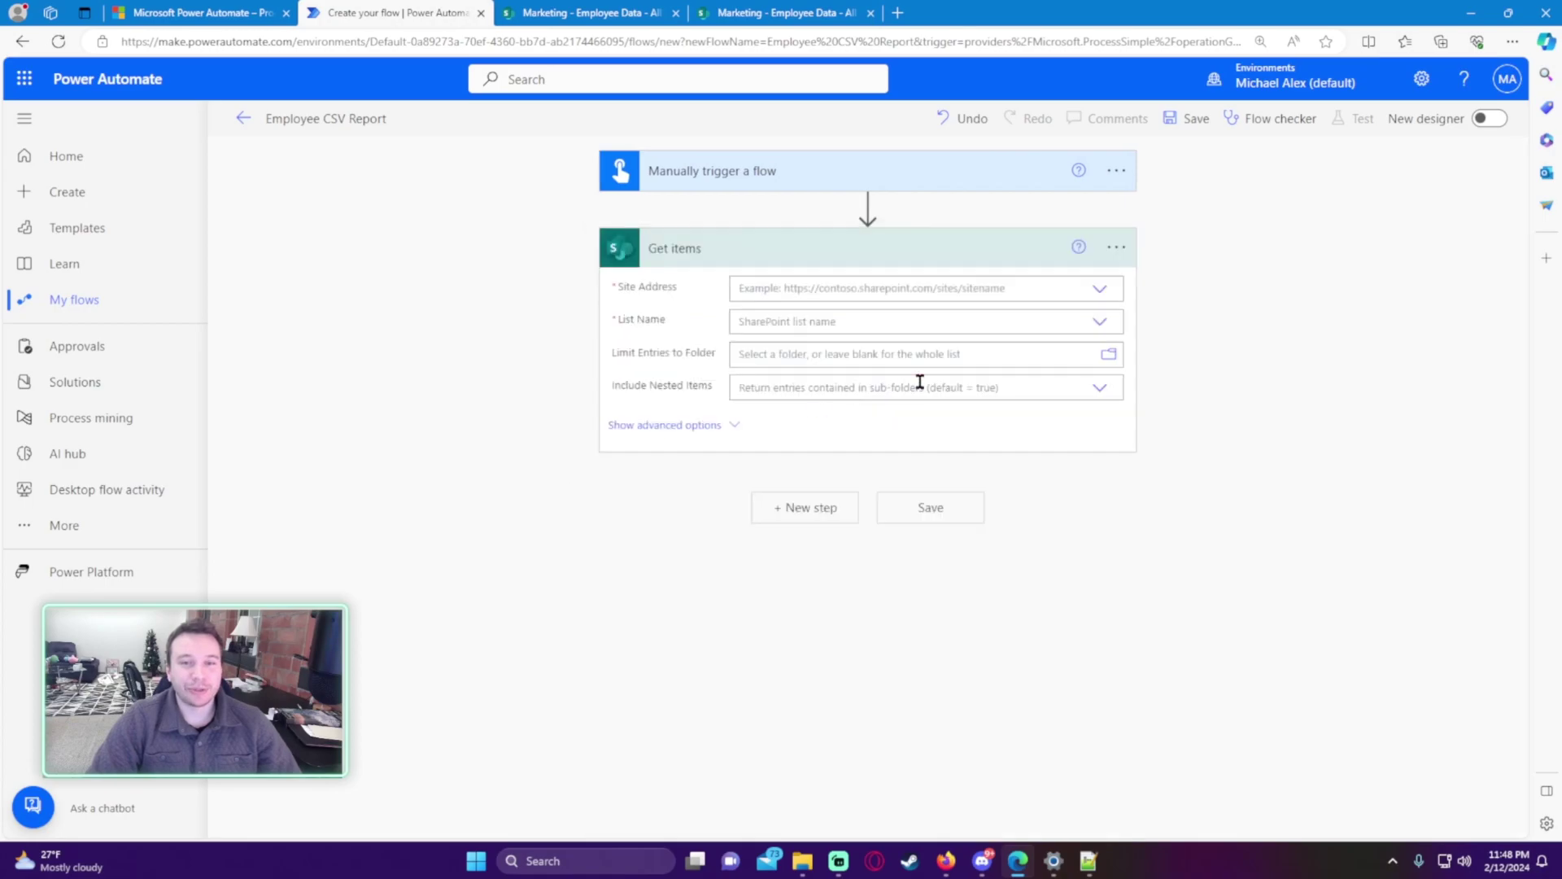
click(1065, 291)
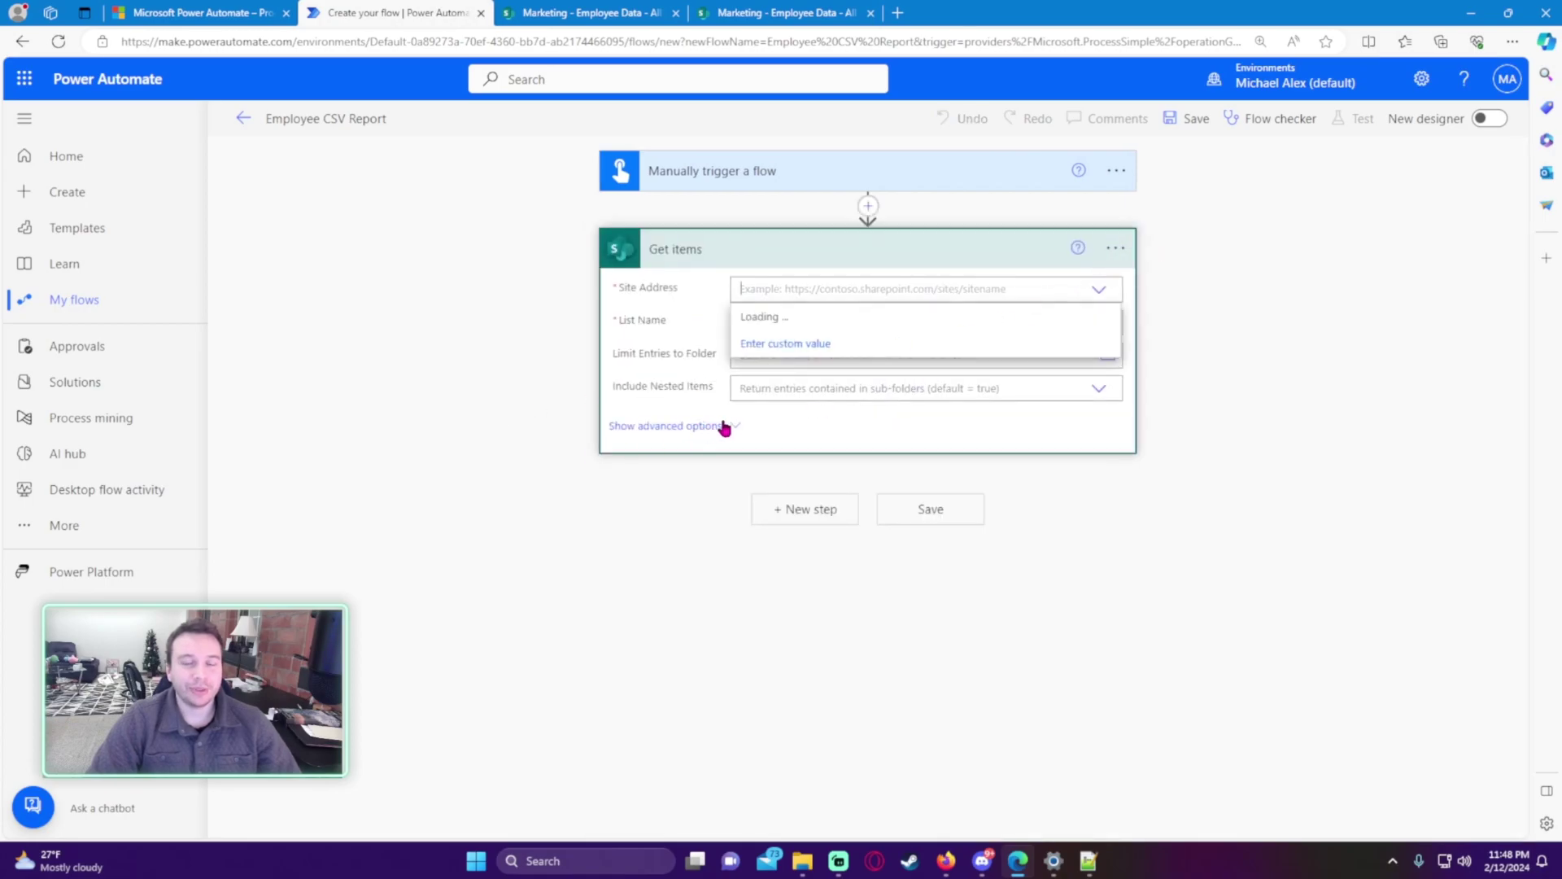
click(794, 425)
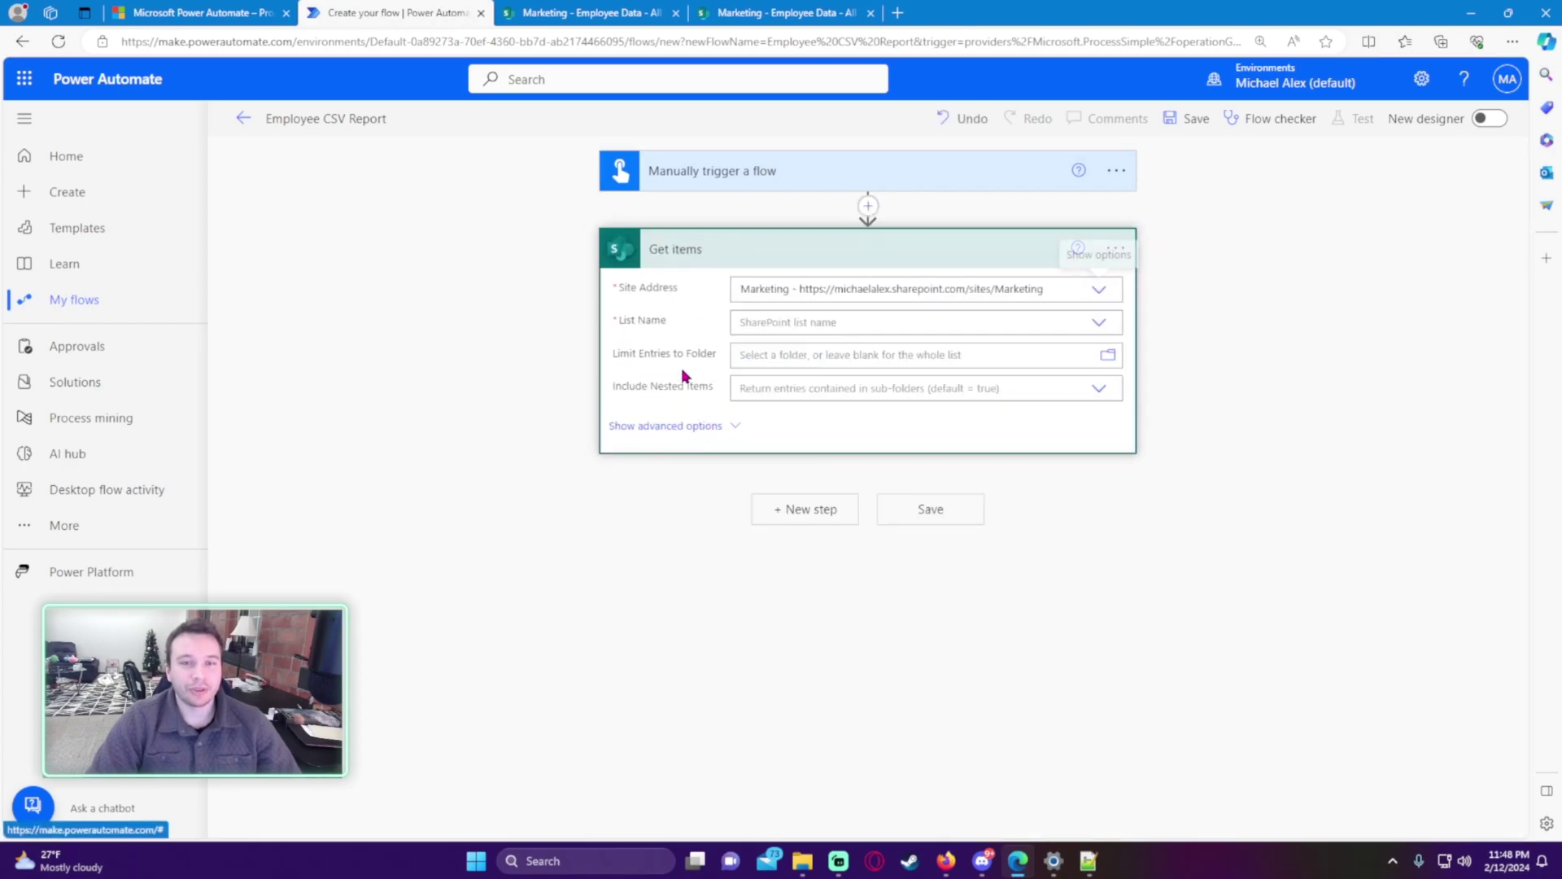
click(781, 322)
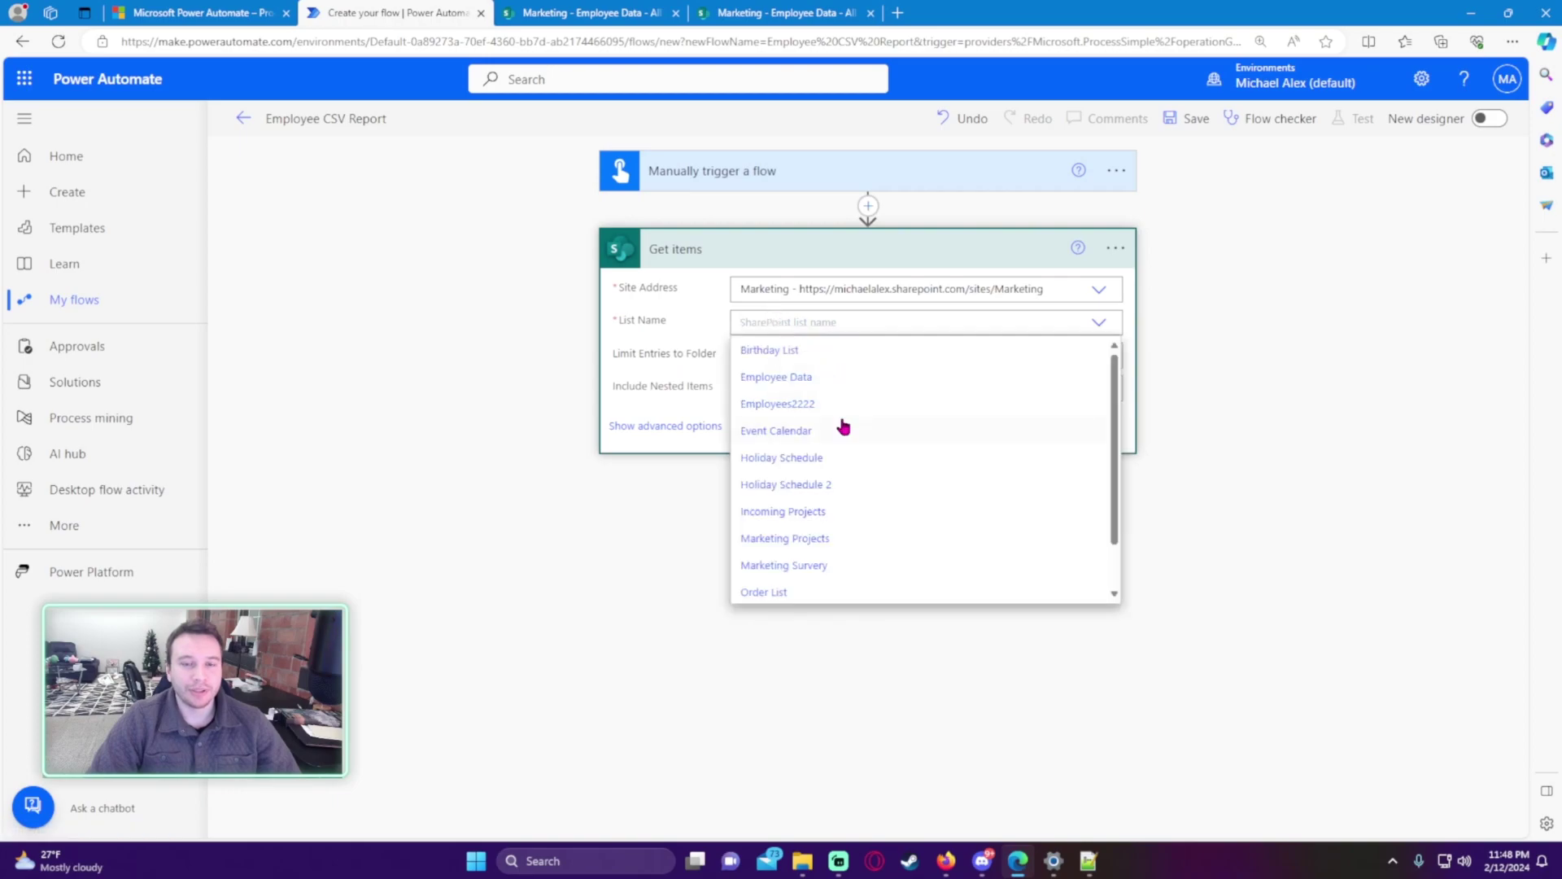
click(793, 386)
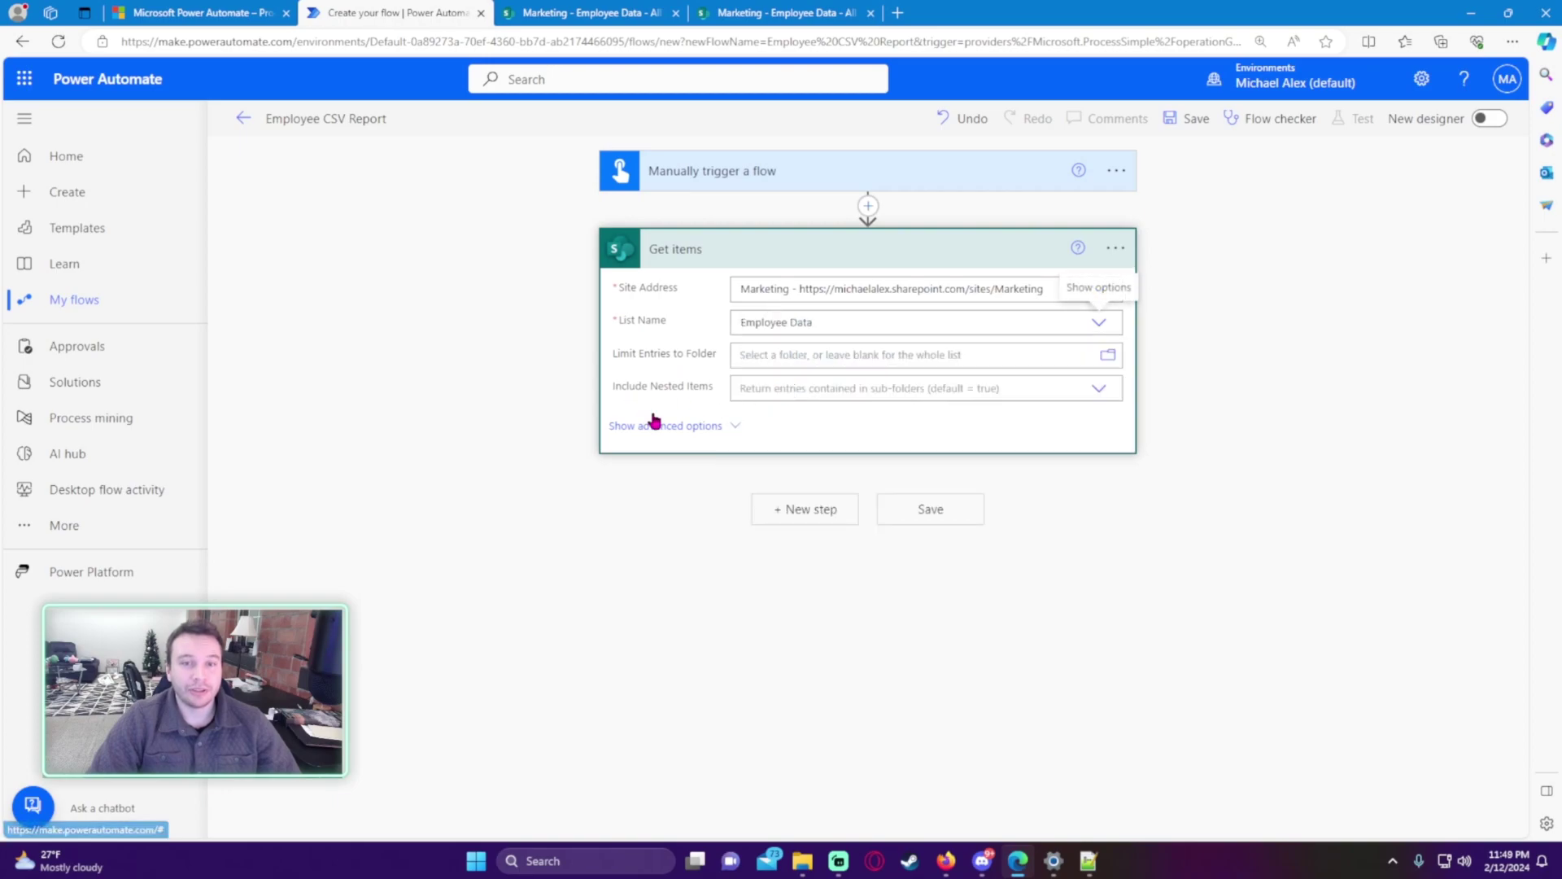
click(730, 429)
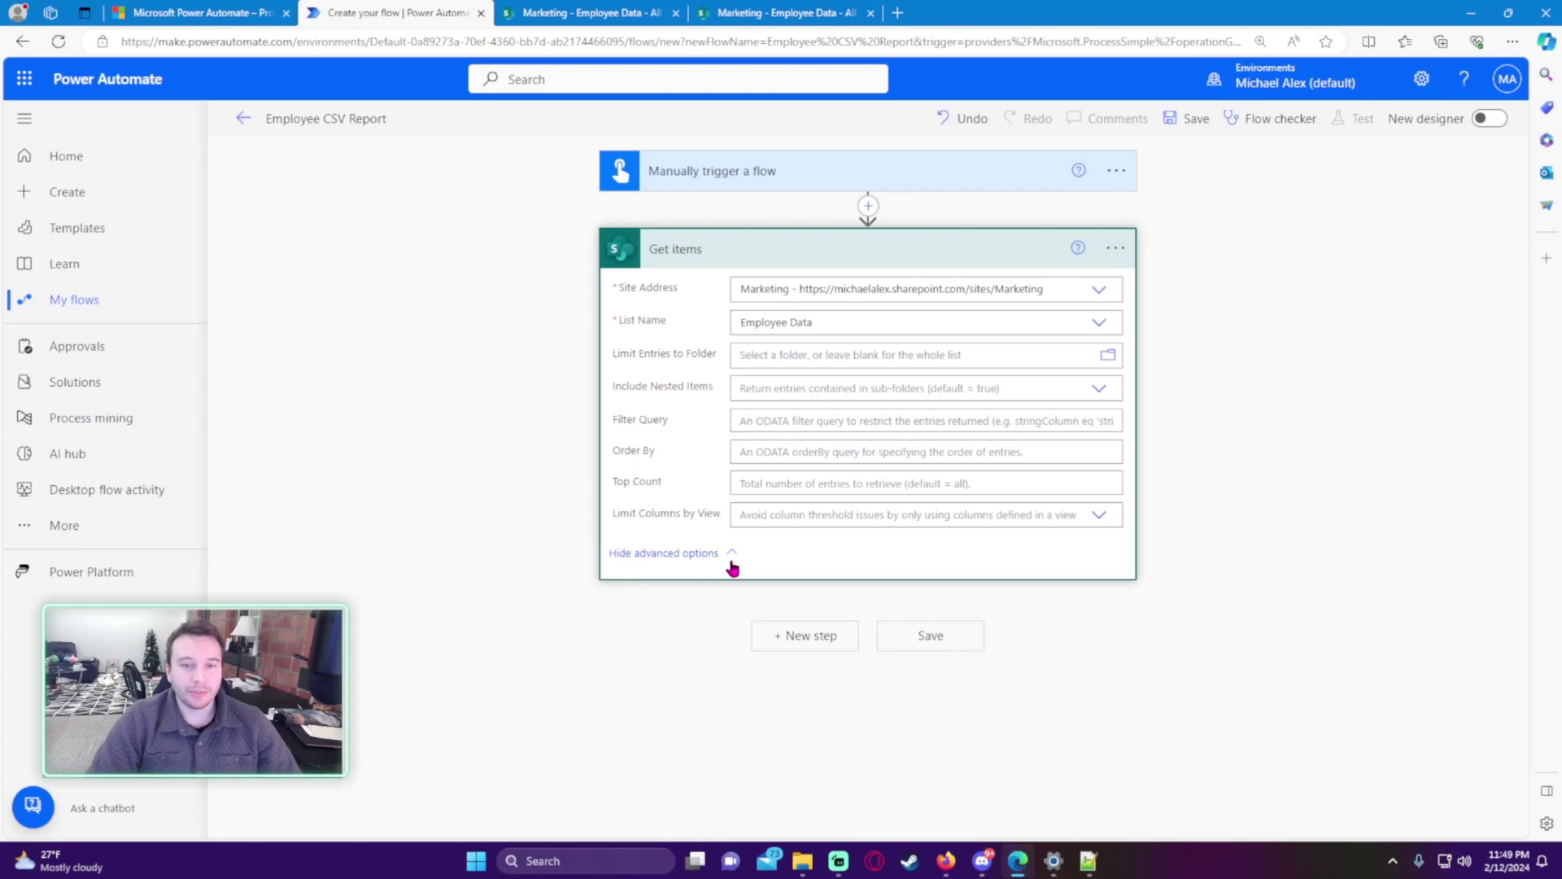
click(731, 560)
click(684, 429)
click(741, 553)
Turn on pagination for Get items with a threshold of 1000
click(1116, 249)
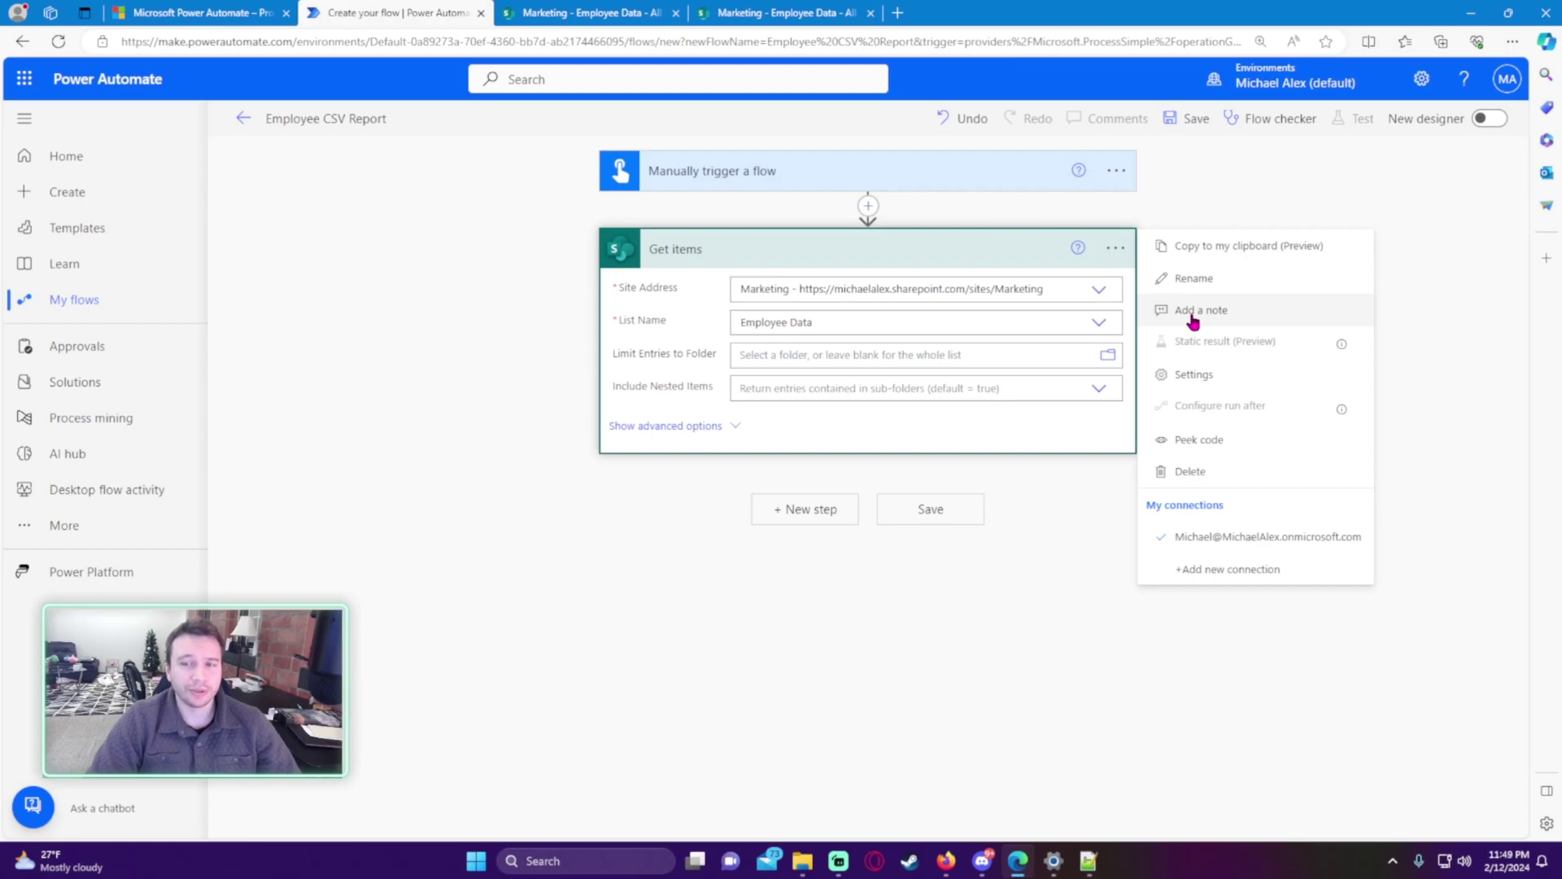
click(1194, 374)
click(628, 371)
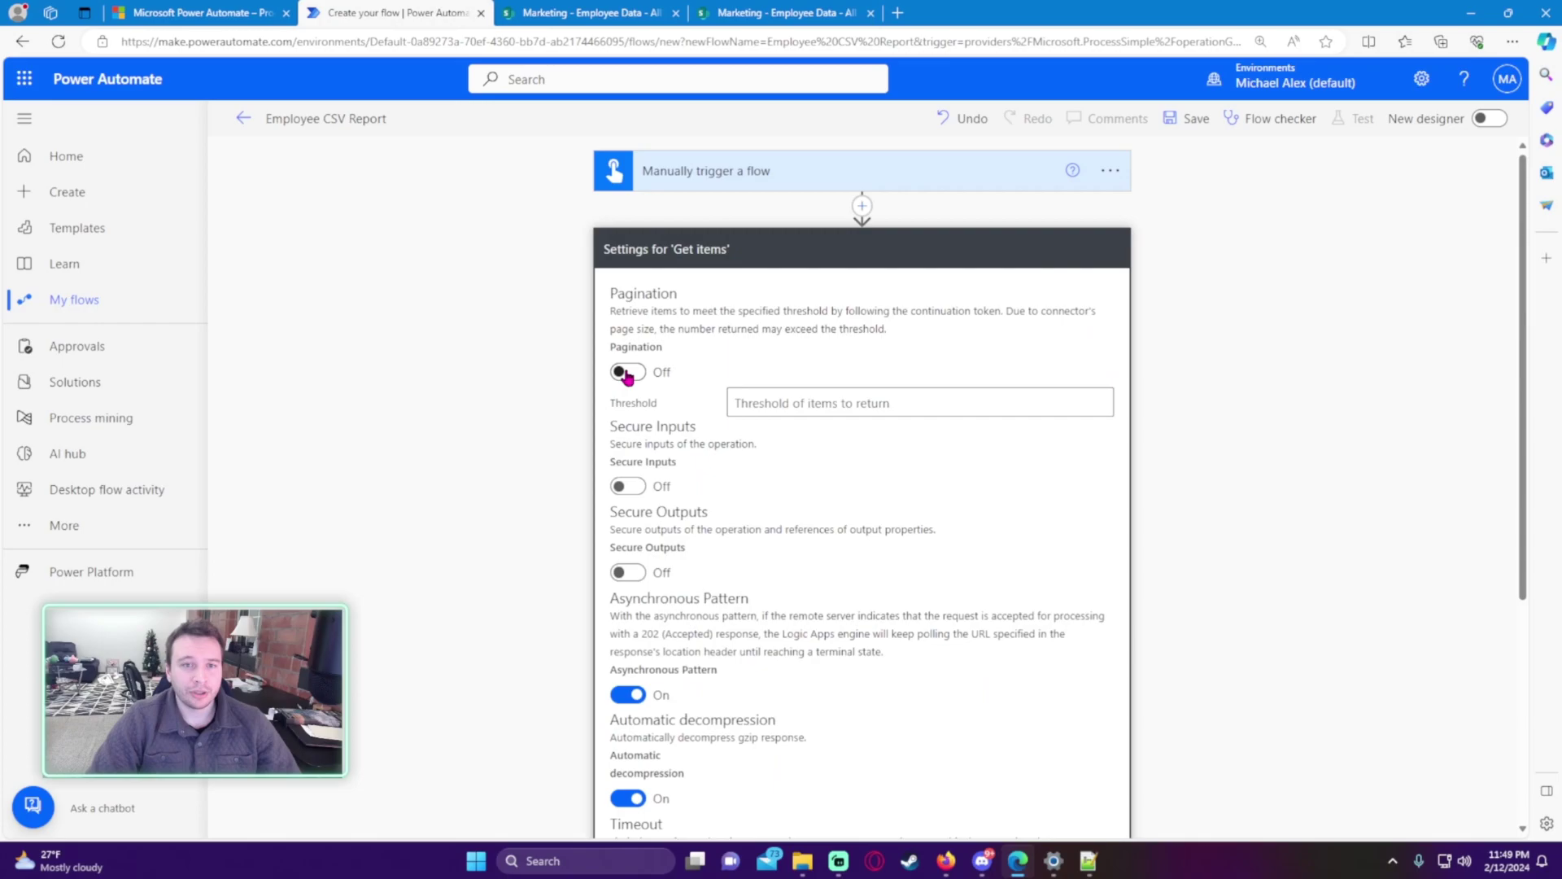
click(862, 405)
text(1000)
middle_click(1243, 382)
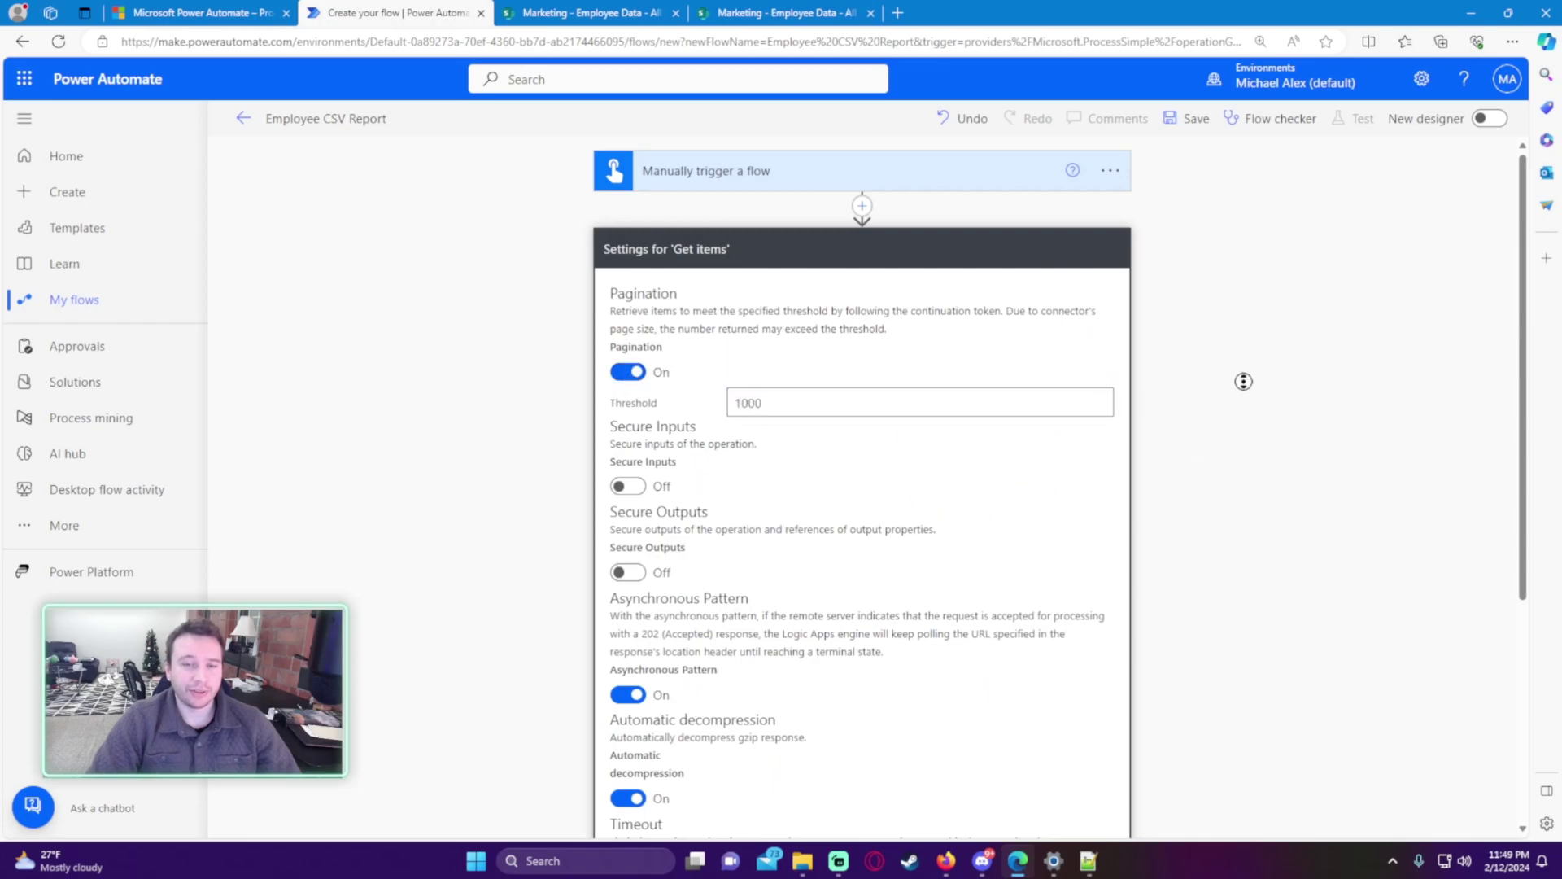
scroll(982, 673, down, 4)
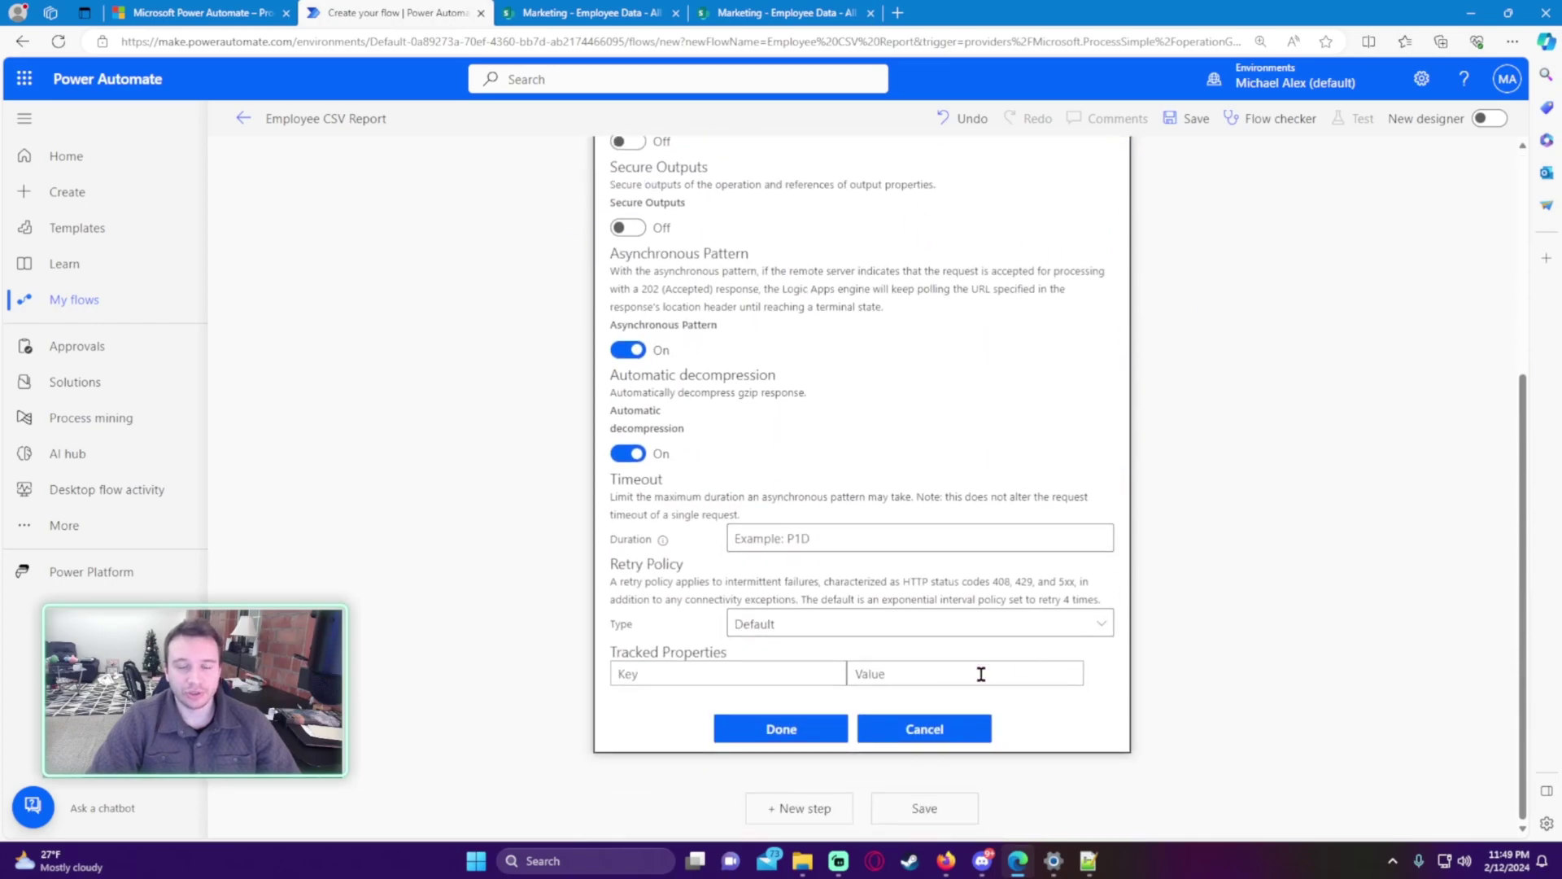
click(816, 730)
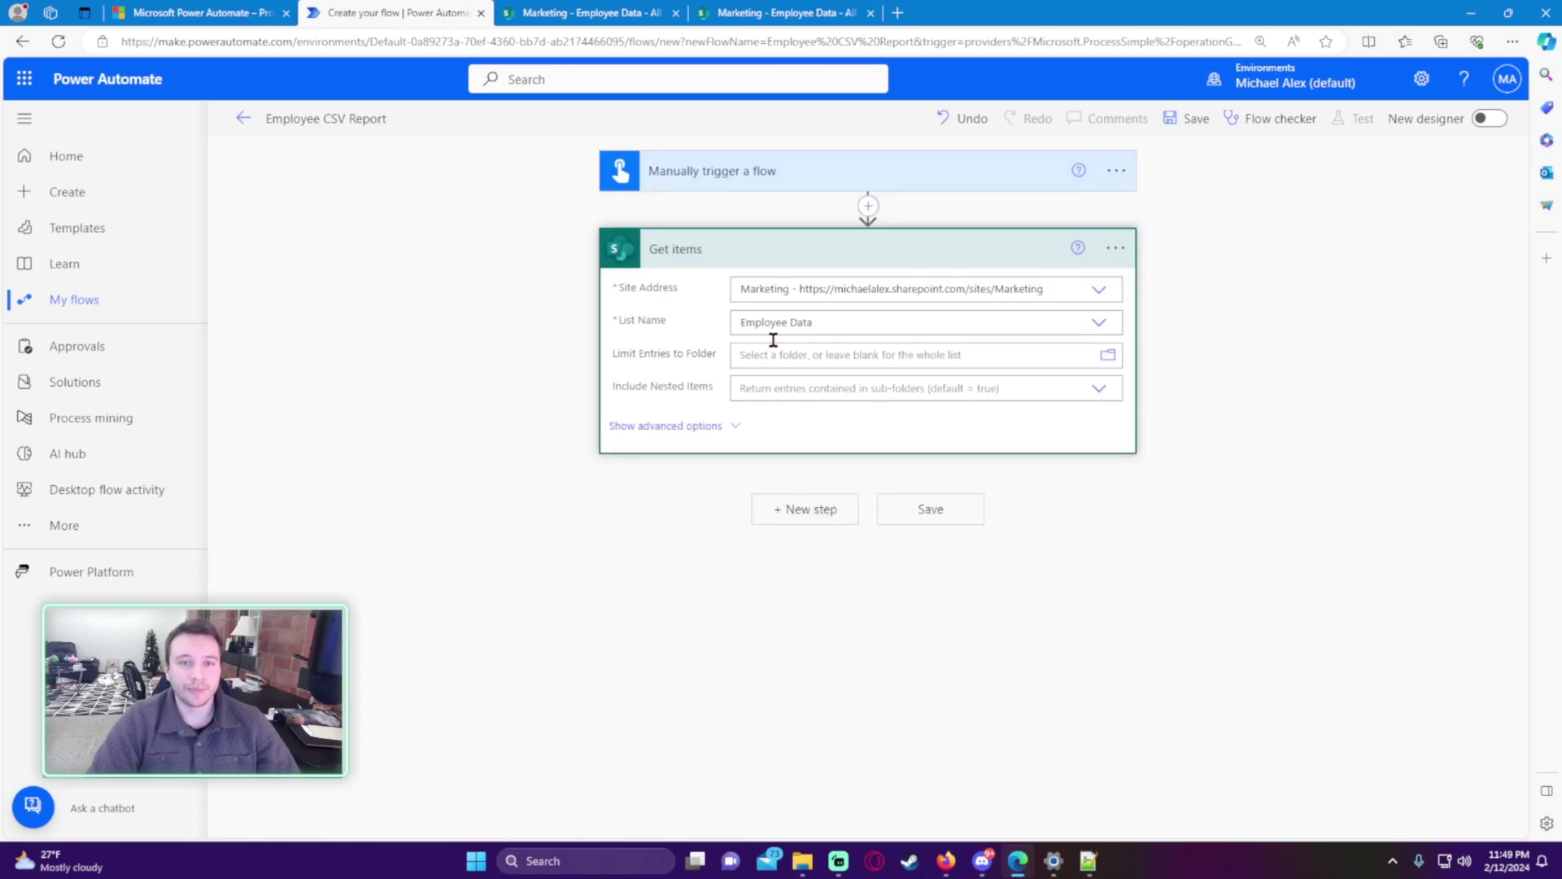
Start a new step after Get items and search for 'select'
click(770, 511)
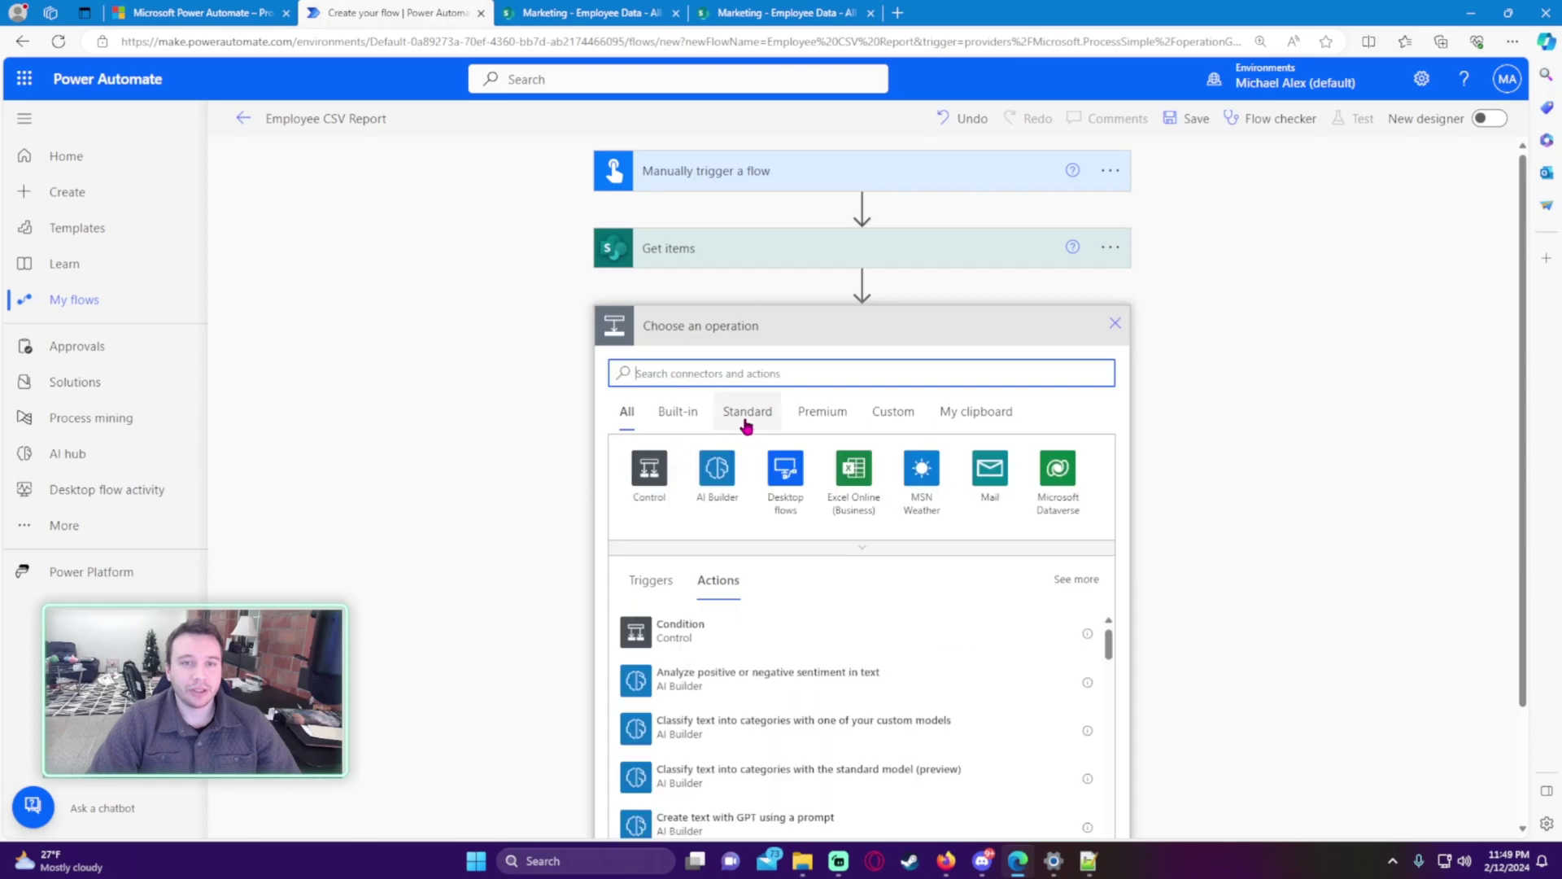
text(select)
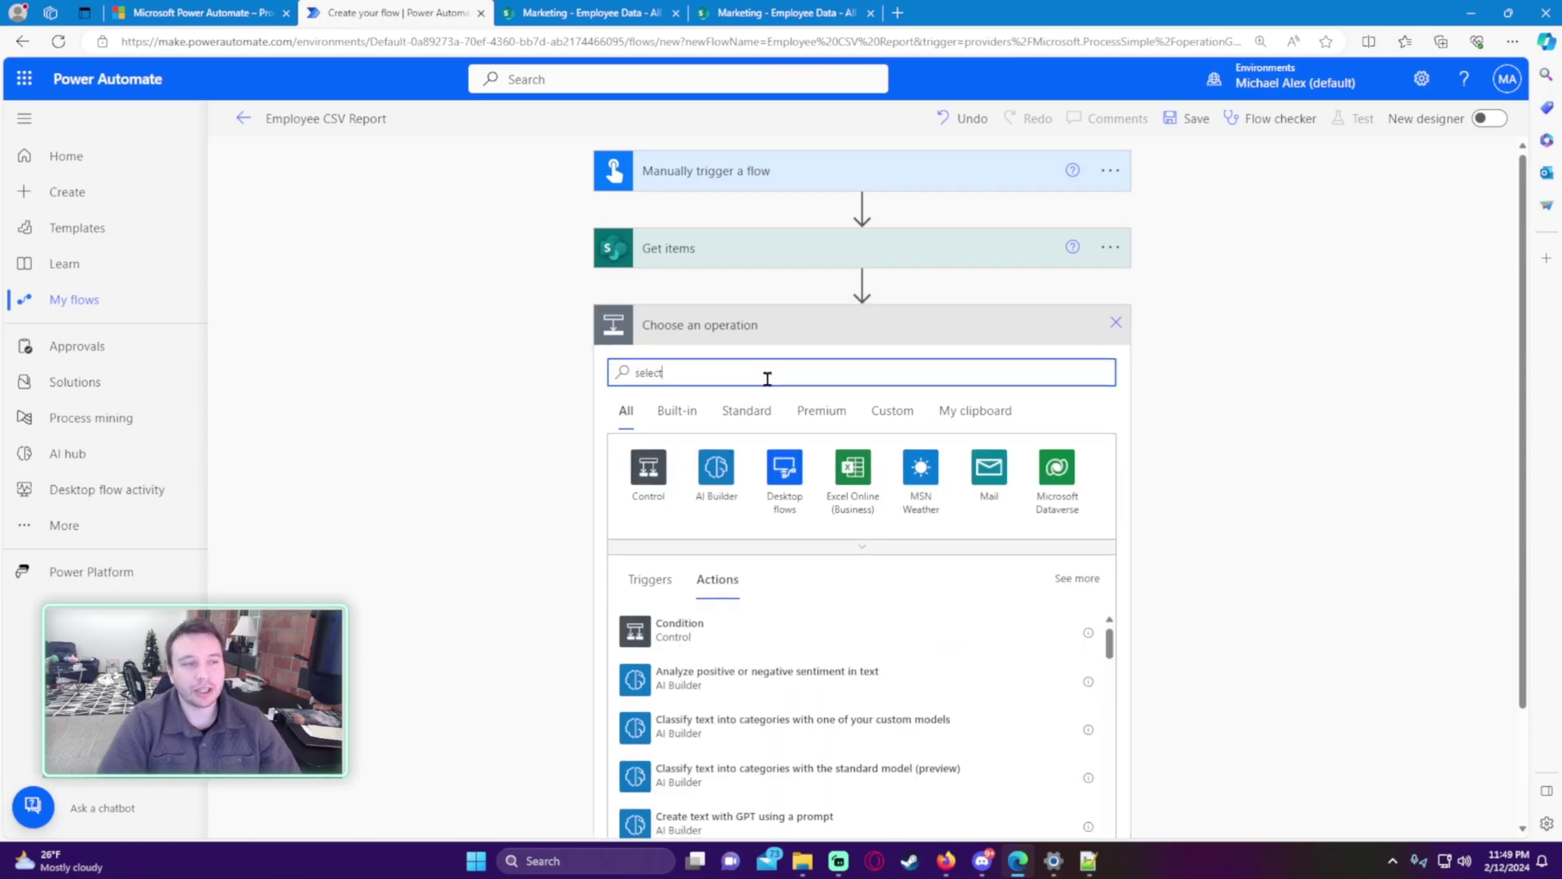
scroll(551, 478, down, 2)
Add the Data Operation Select action below Get items
click(711, 332)
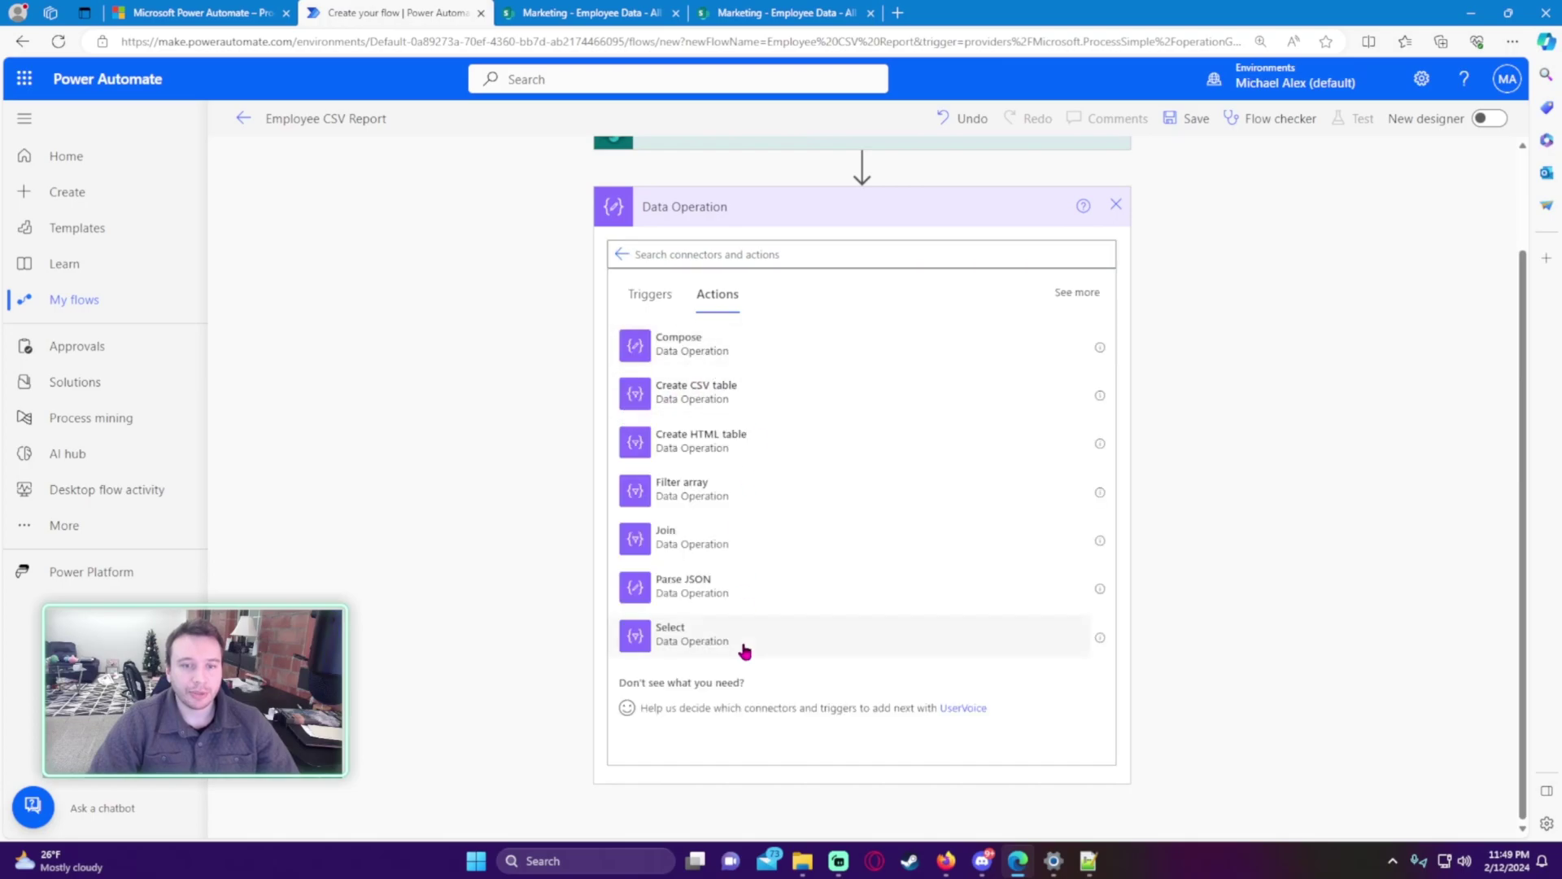
click(744, 648)
click(777, 12)
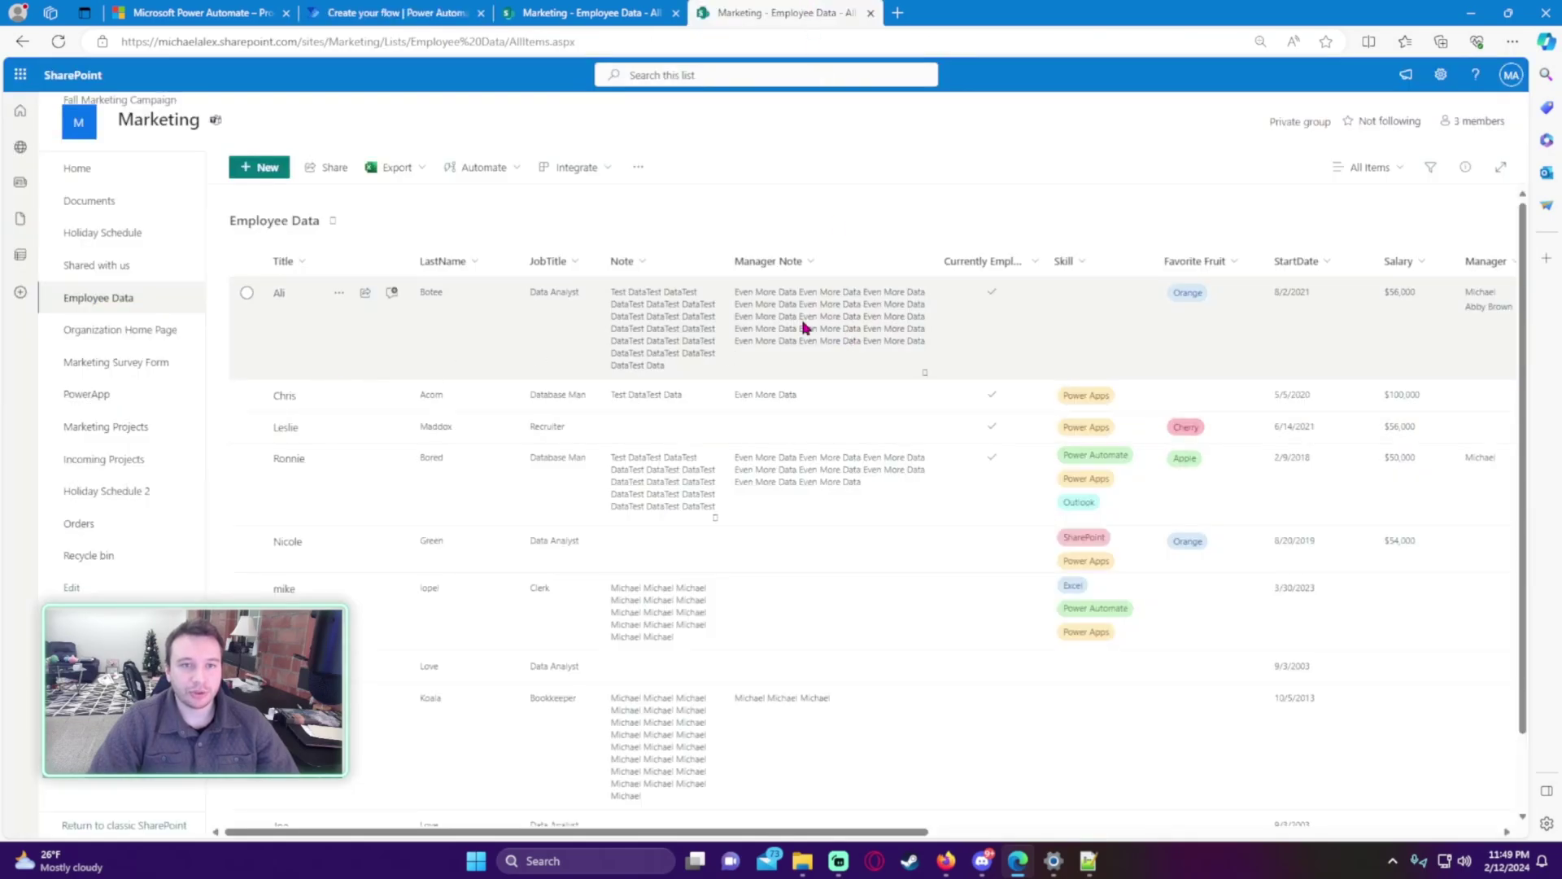
click(409, 9)
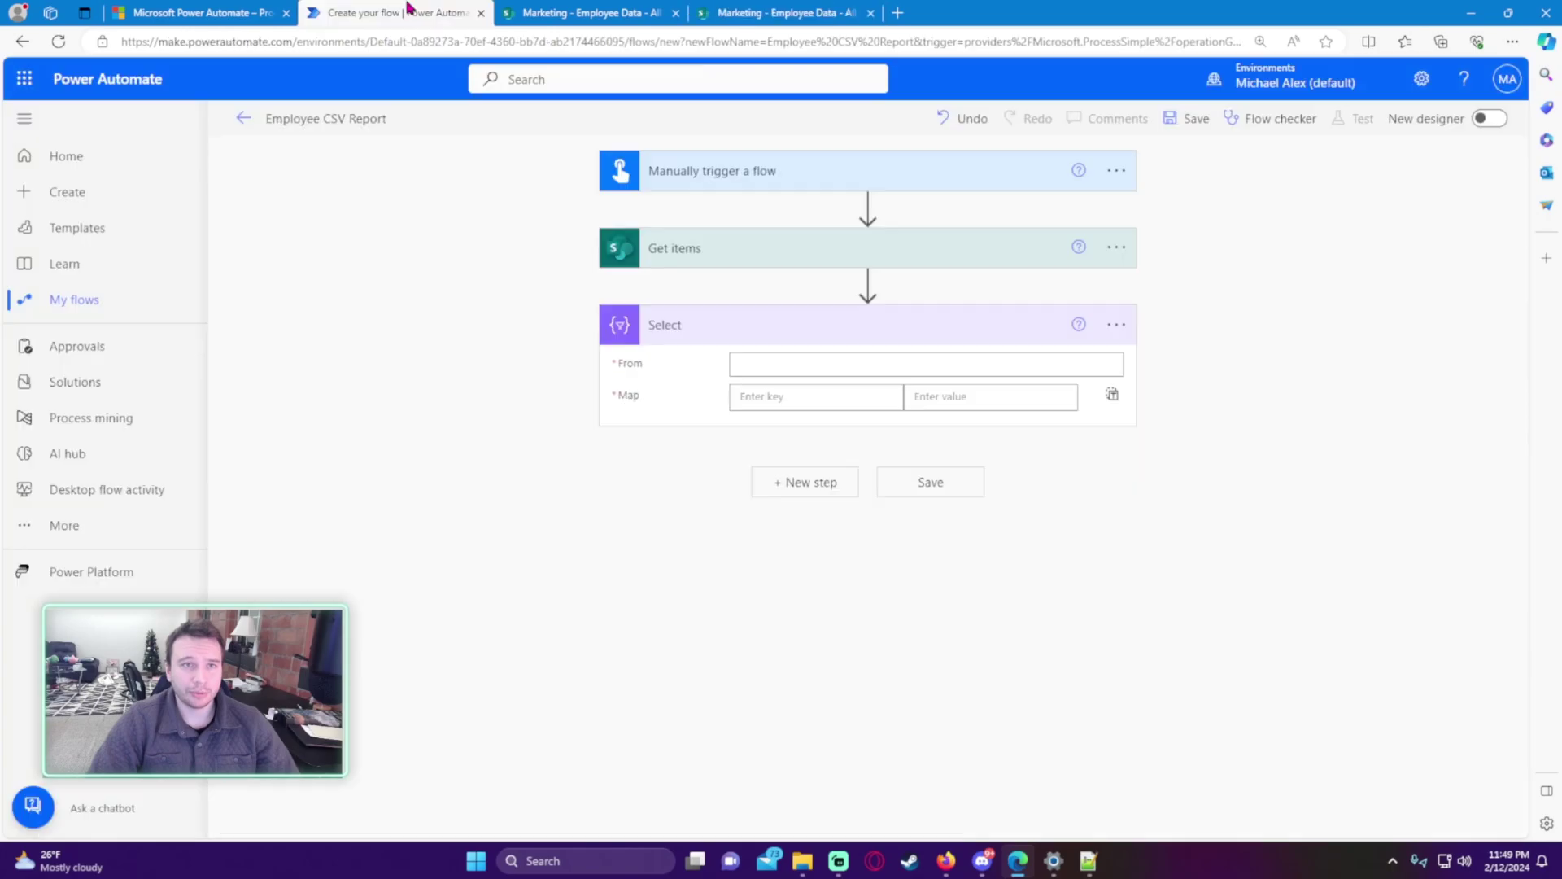
Set the Select step's From to the Get items value and add First Name and Last Name keys
click(780, 372)
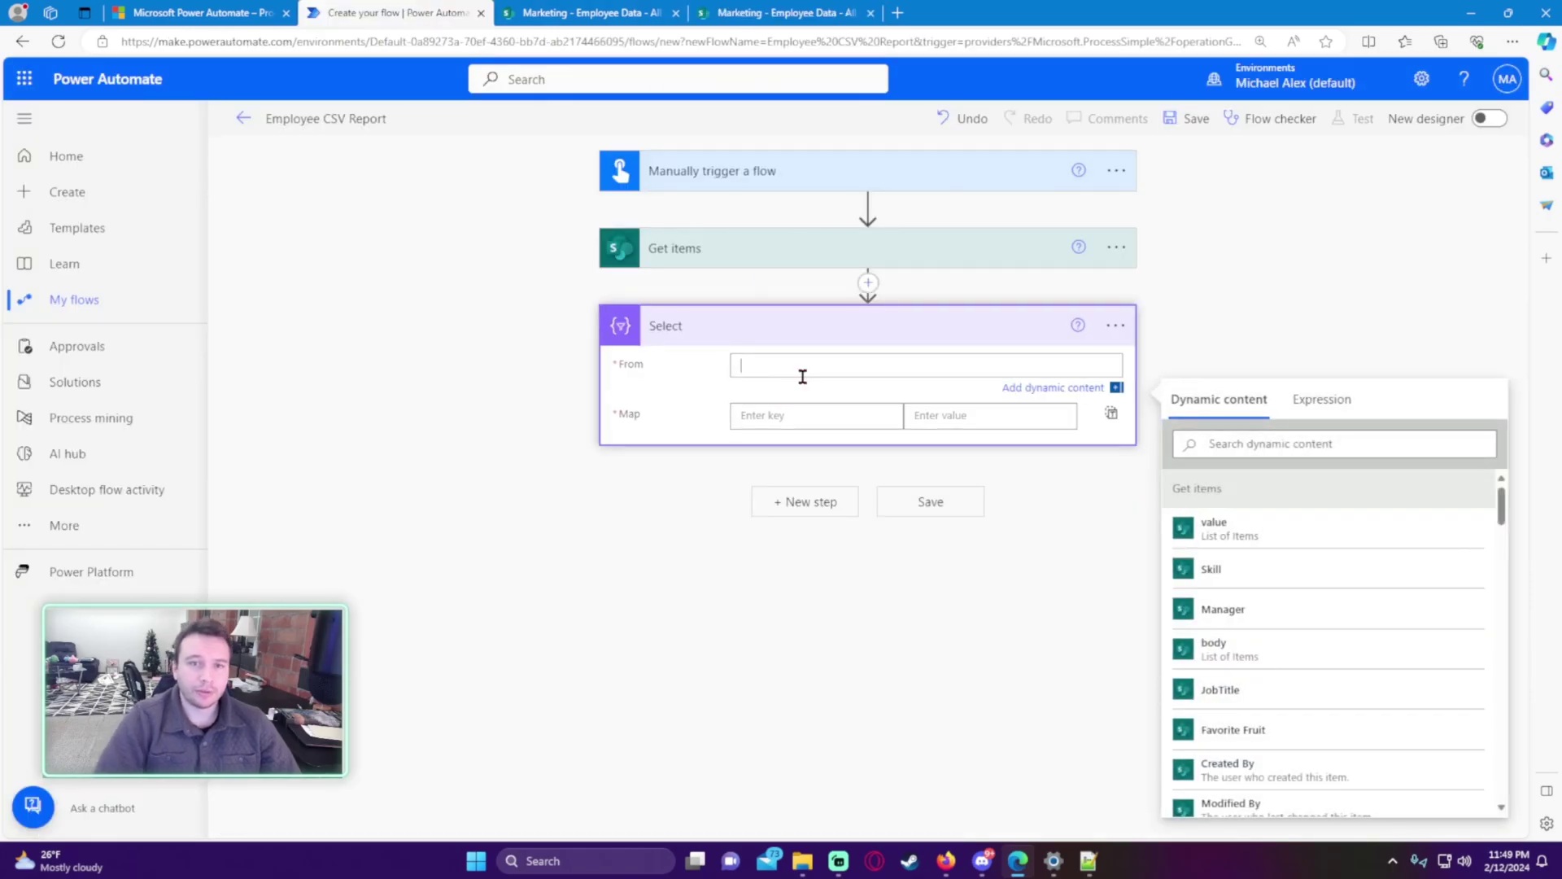
click(1280, 539)
click(793, 415)
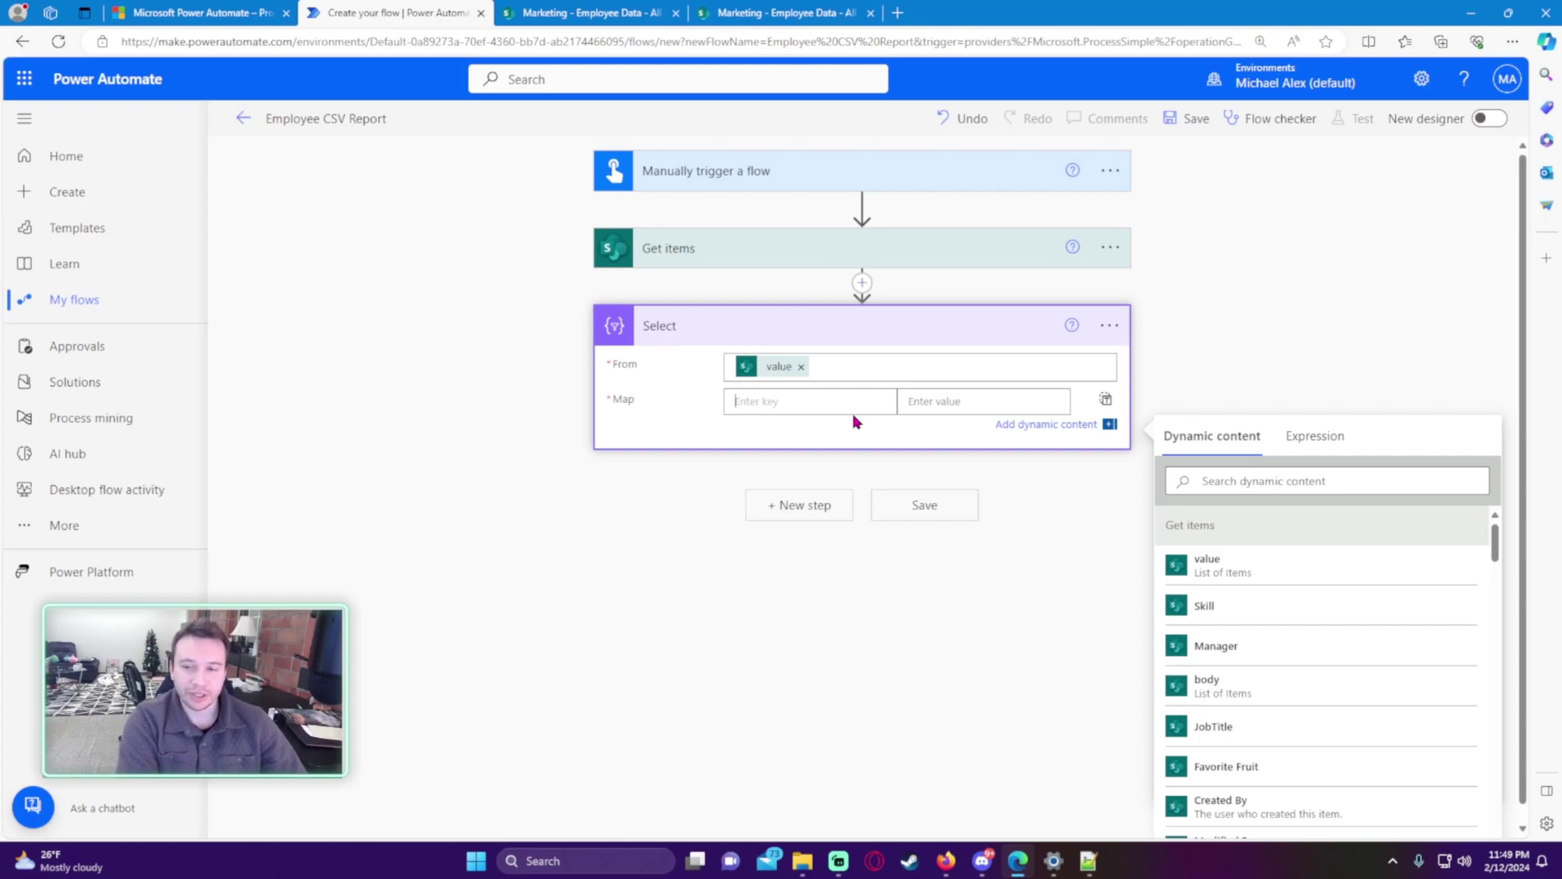
text(First)
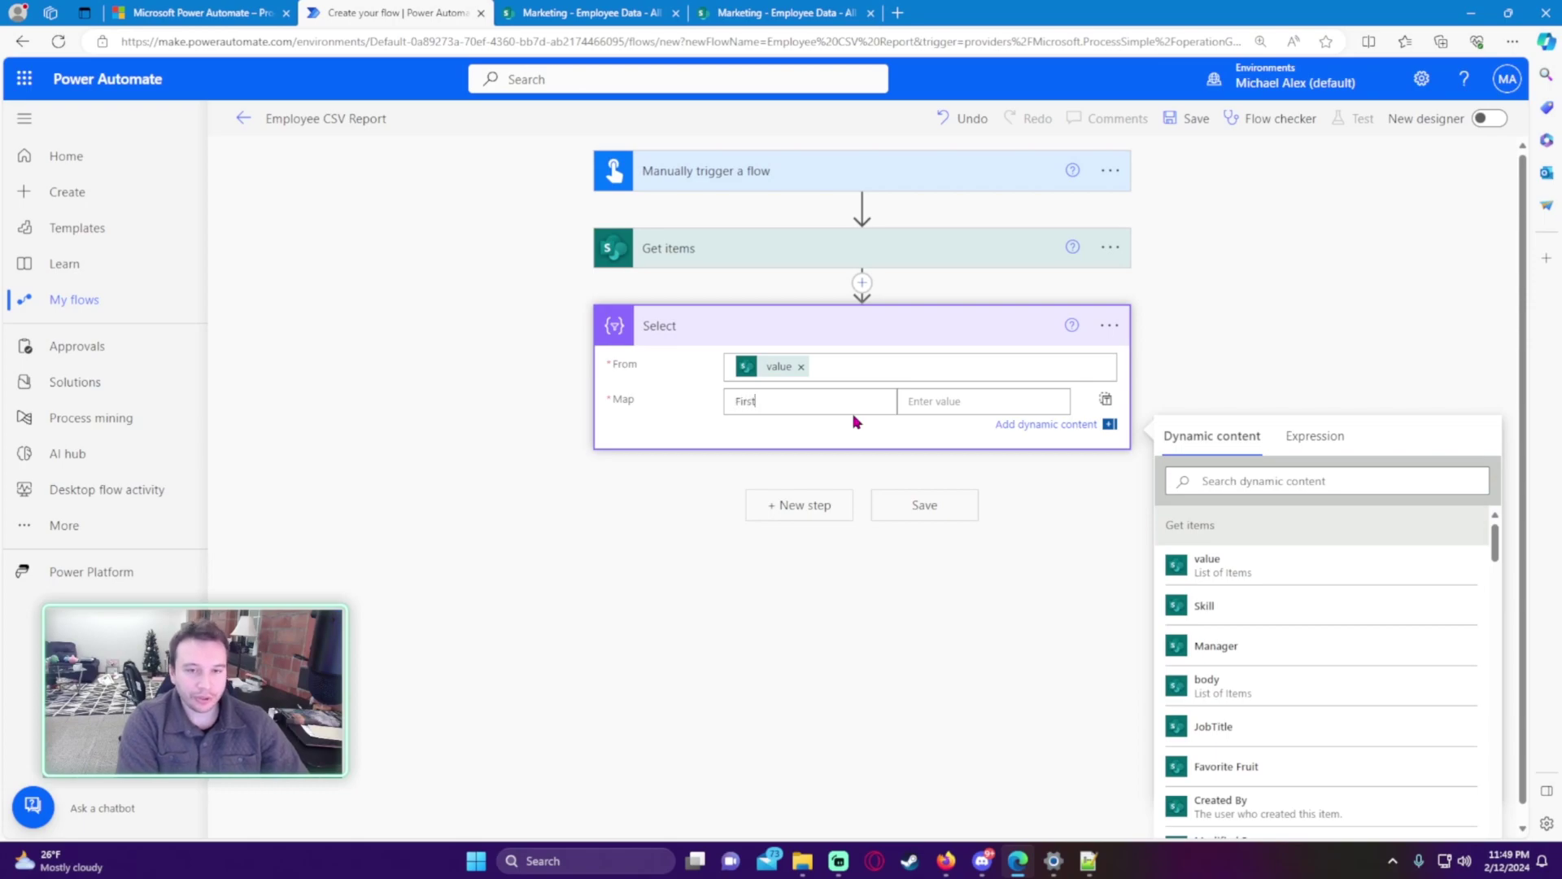
text( Name)
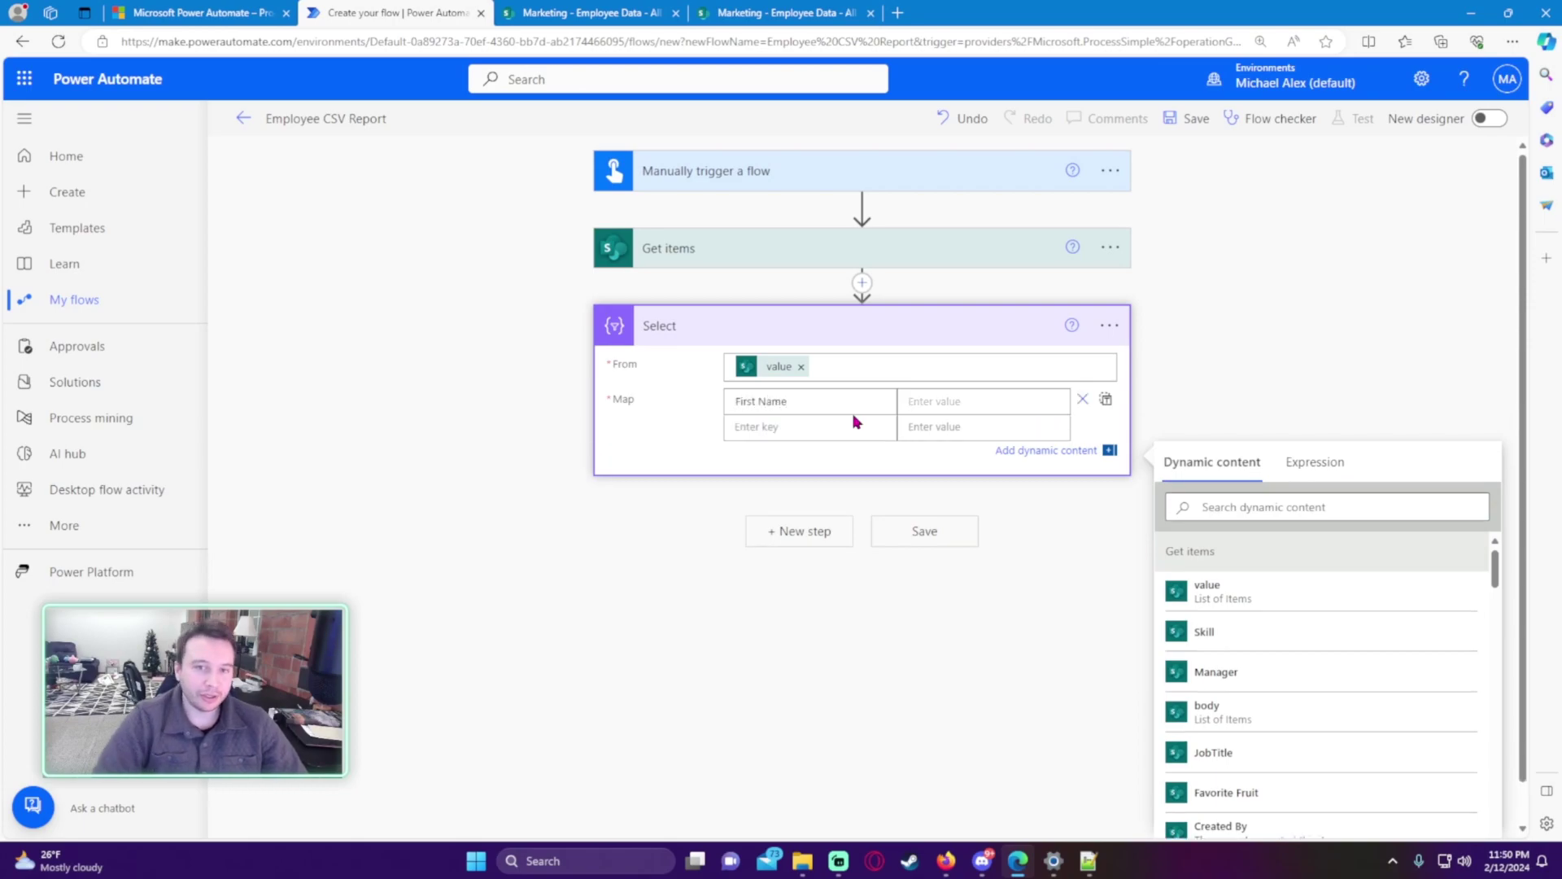
click(825, 424)
text(Last N)
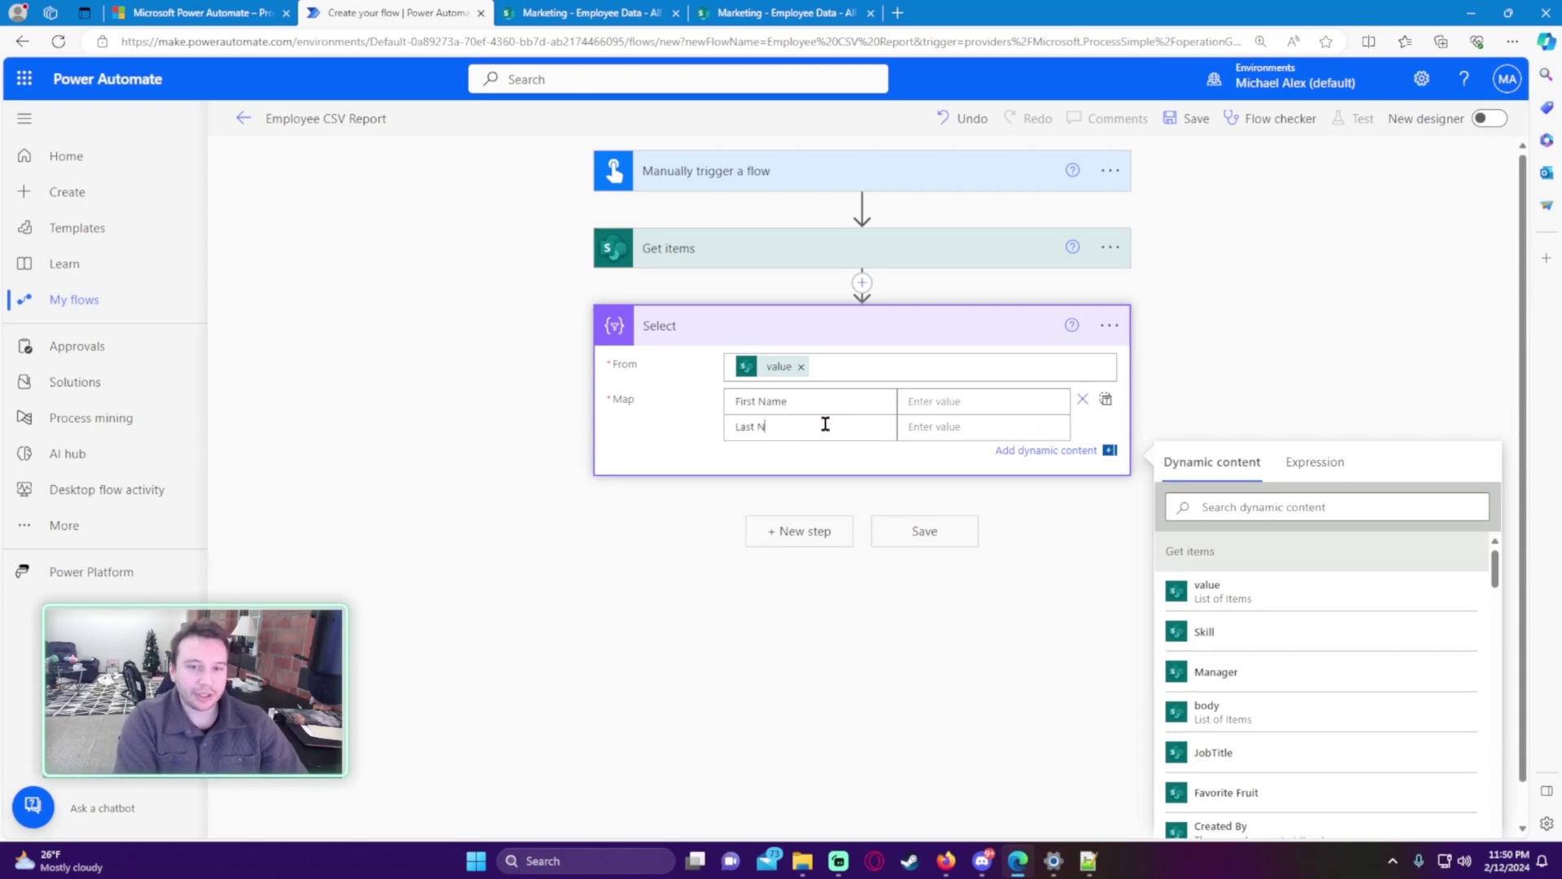
text(ame)
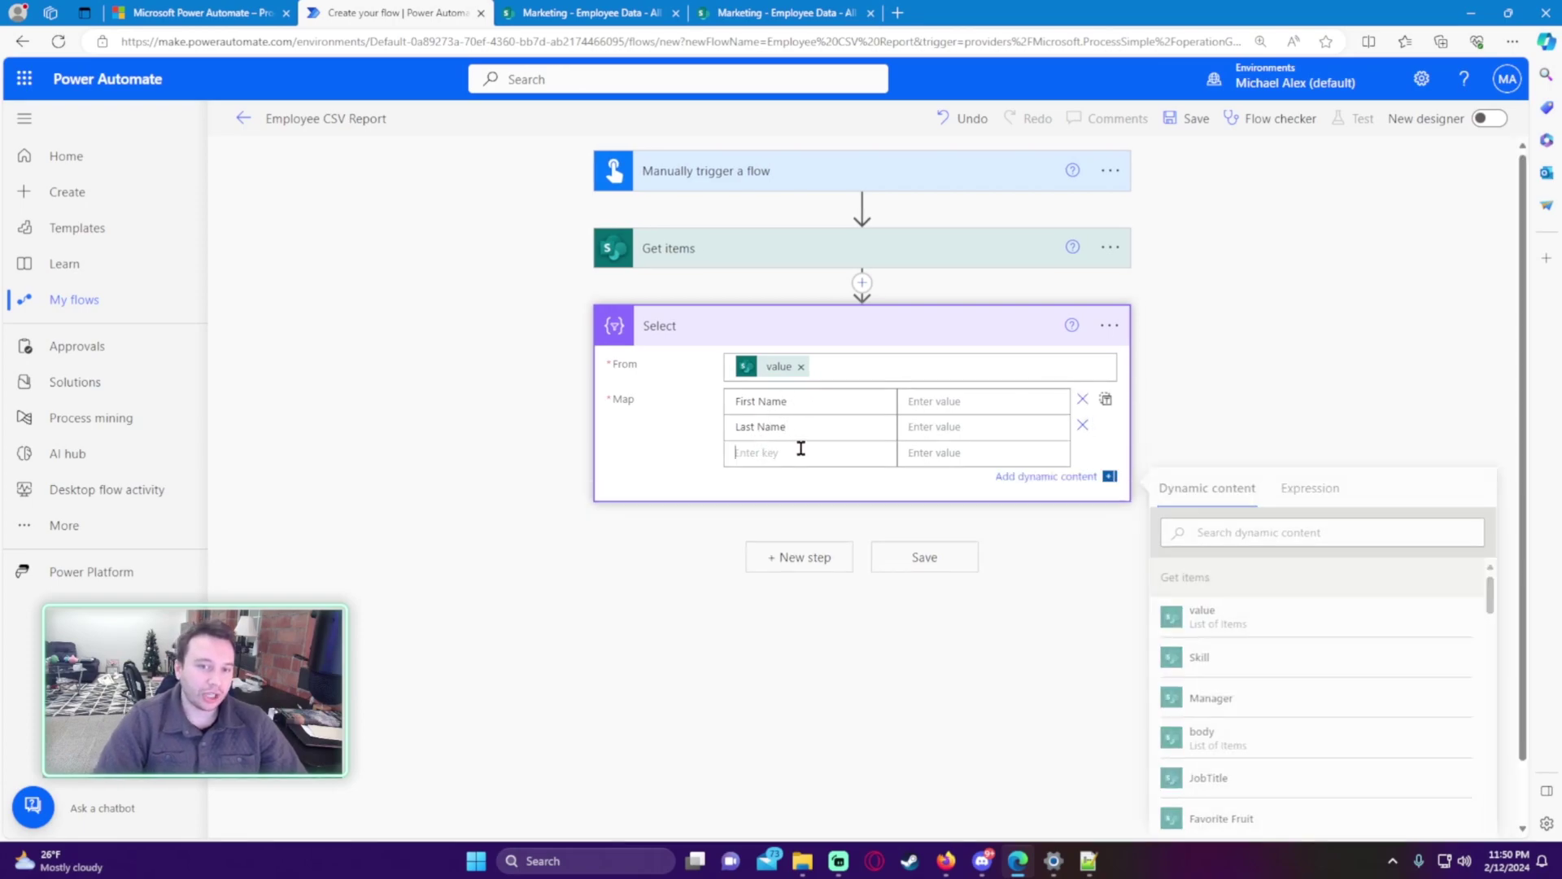
Add the Job Title and Employed? map keys, correcting a mistyped key
click(801, 448)
text(Job Title)
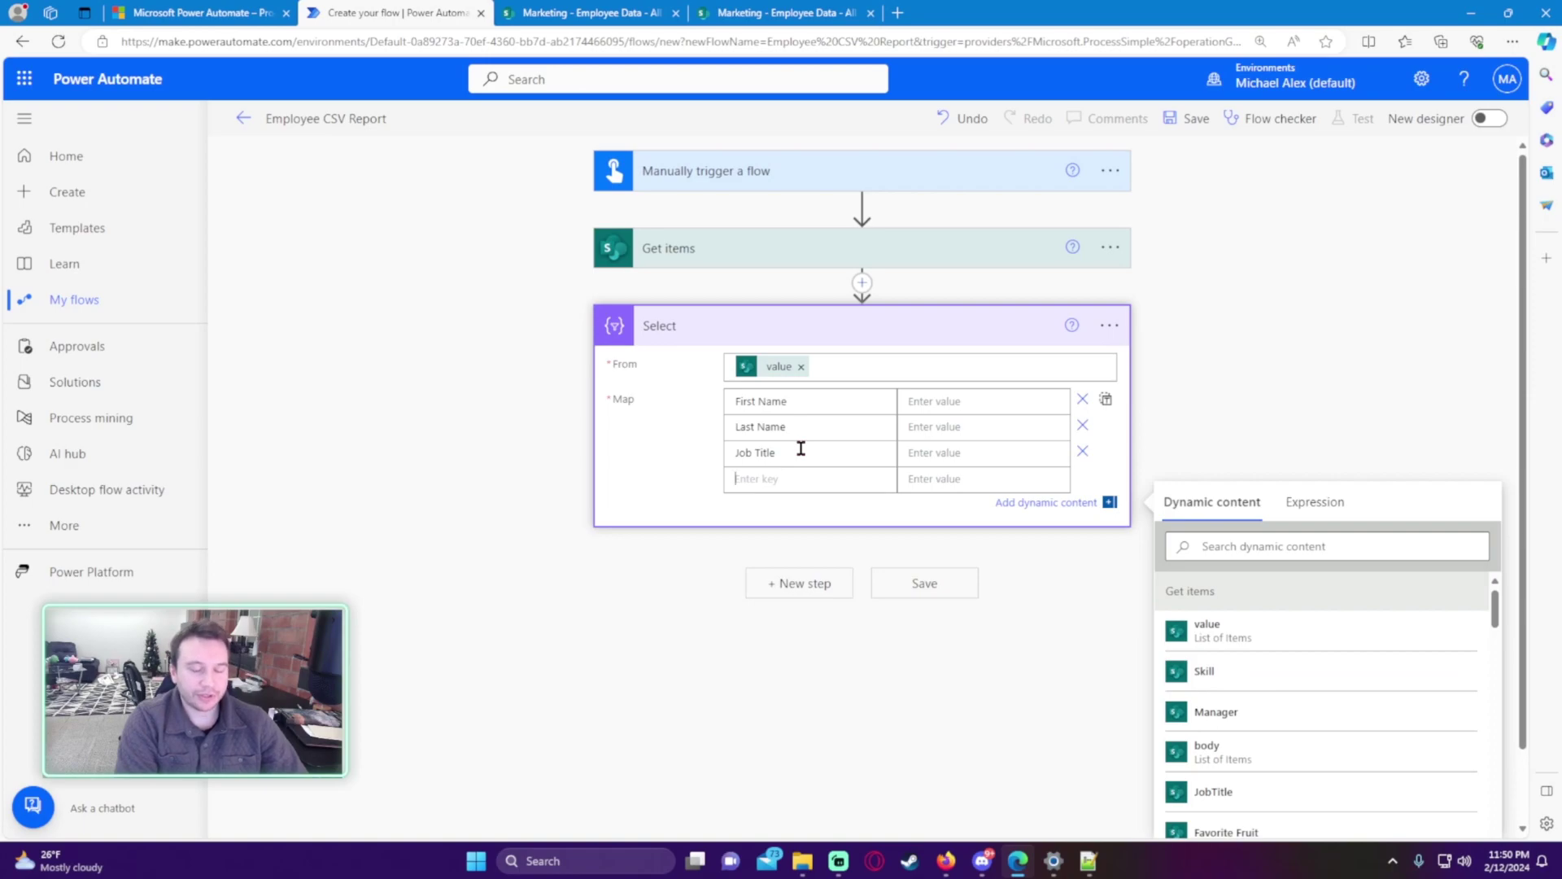
text(Empl)
key(ctrl+a)
key(BackSpace)
text(Emp)
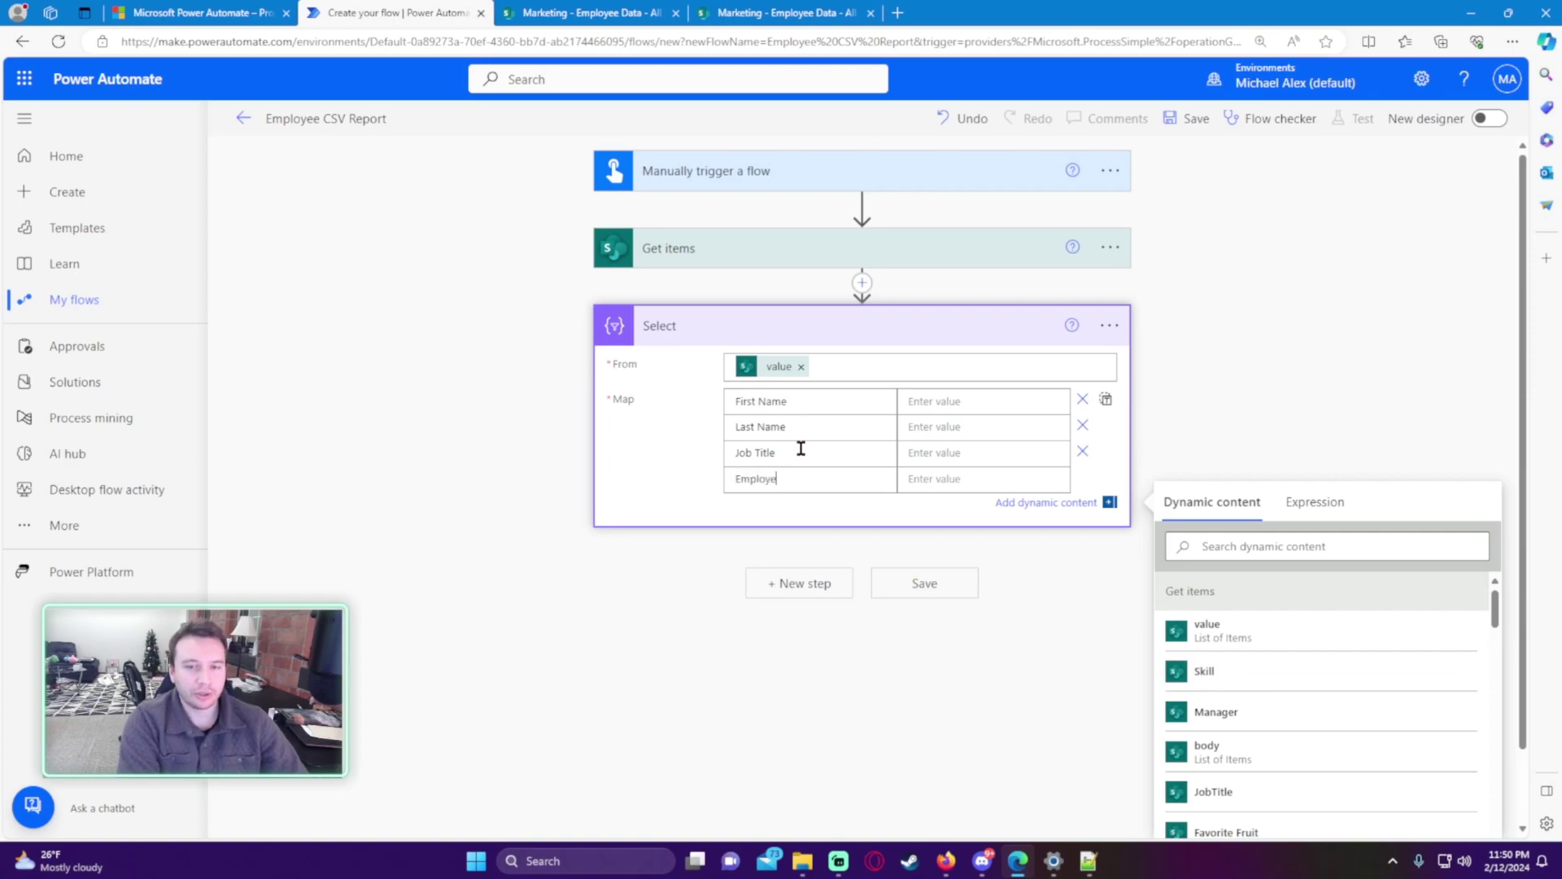
click(979, 405)
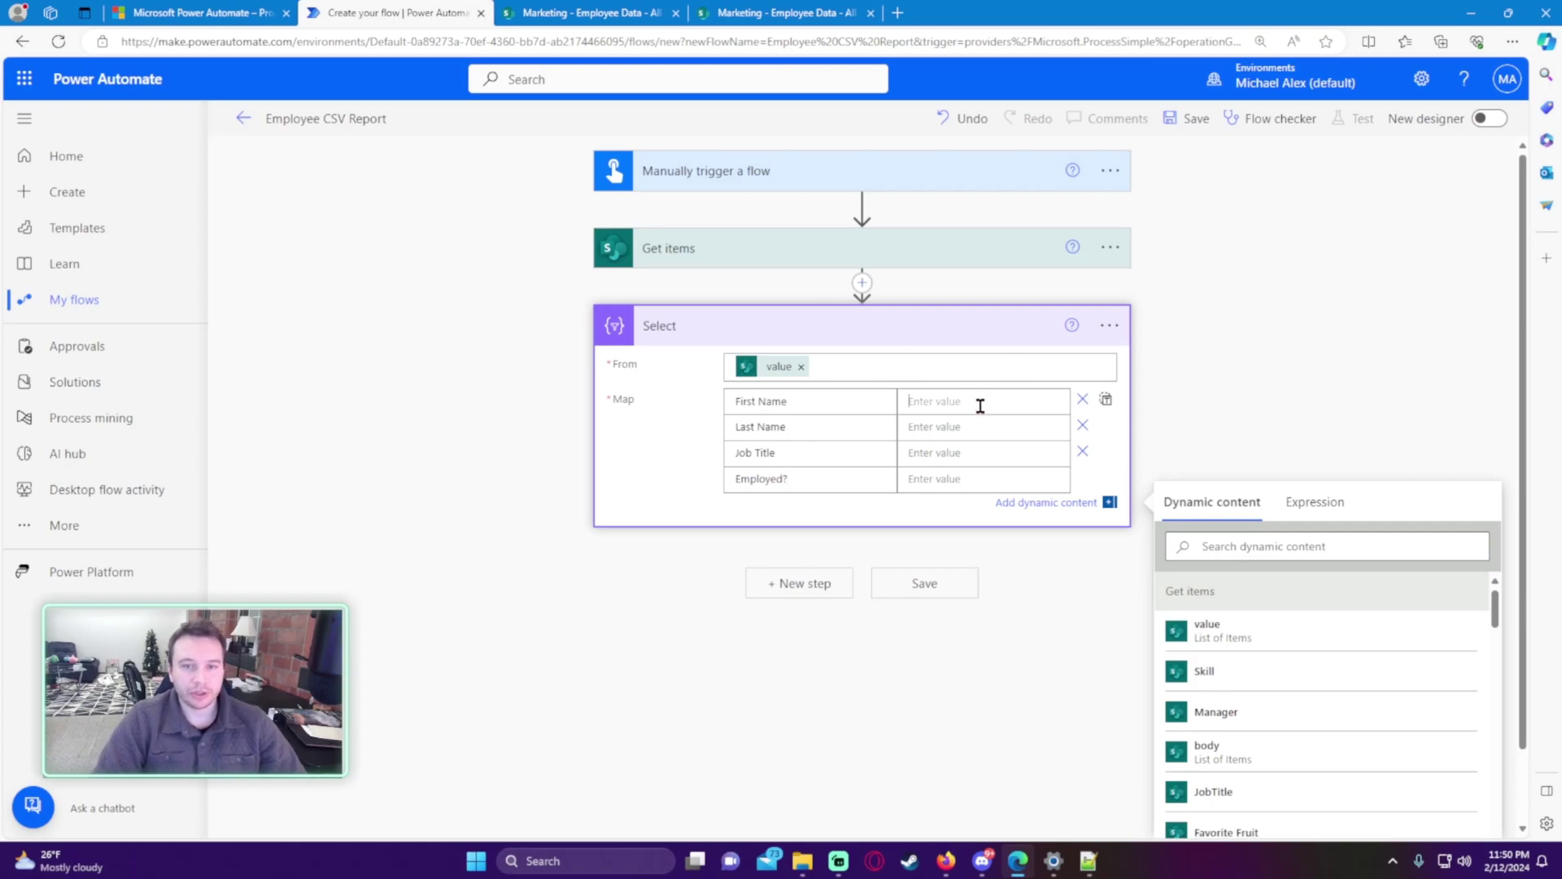
Map the First Name key to the list's Title field
scroll(591, 358, down, 1)
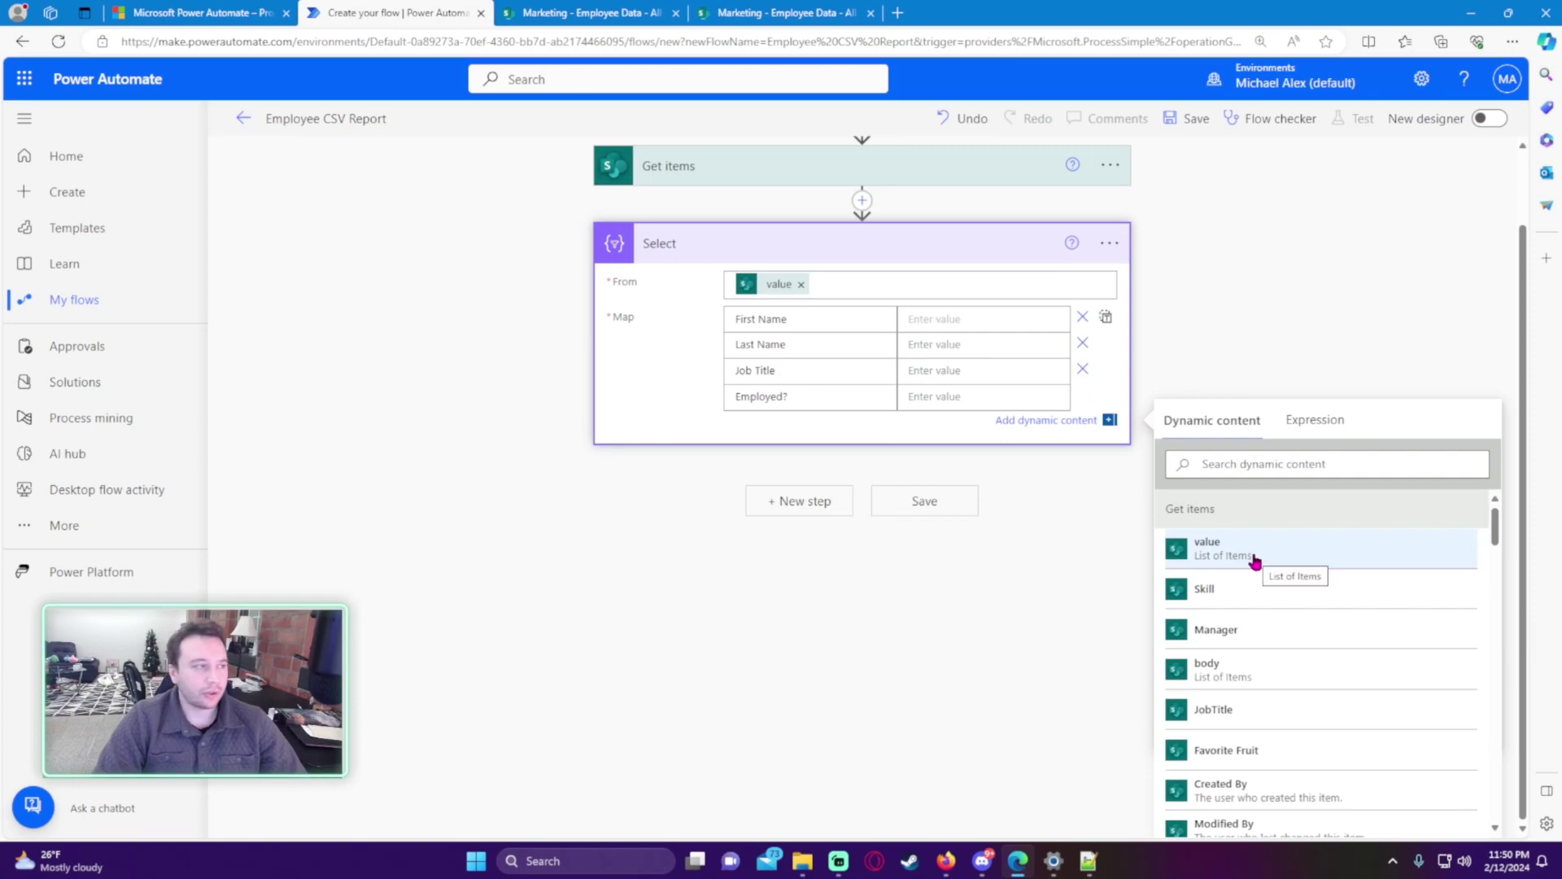
scroll(1255, 562, down, 1)
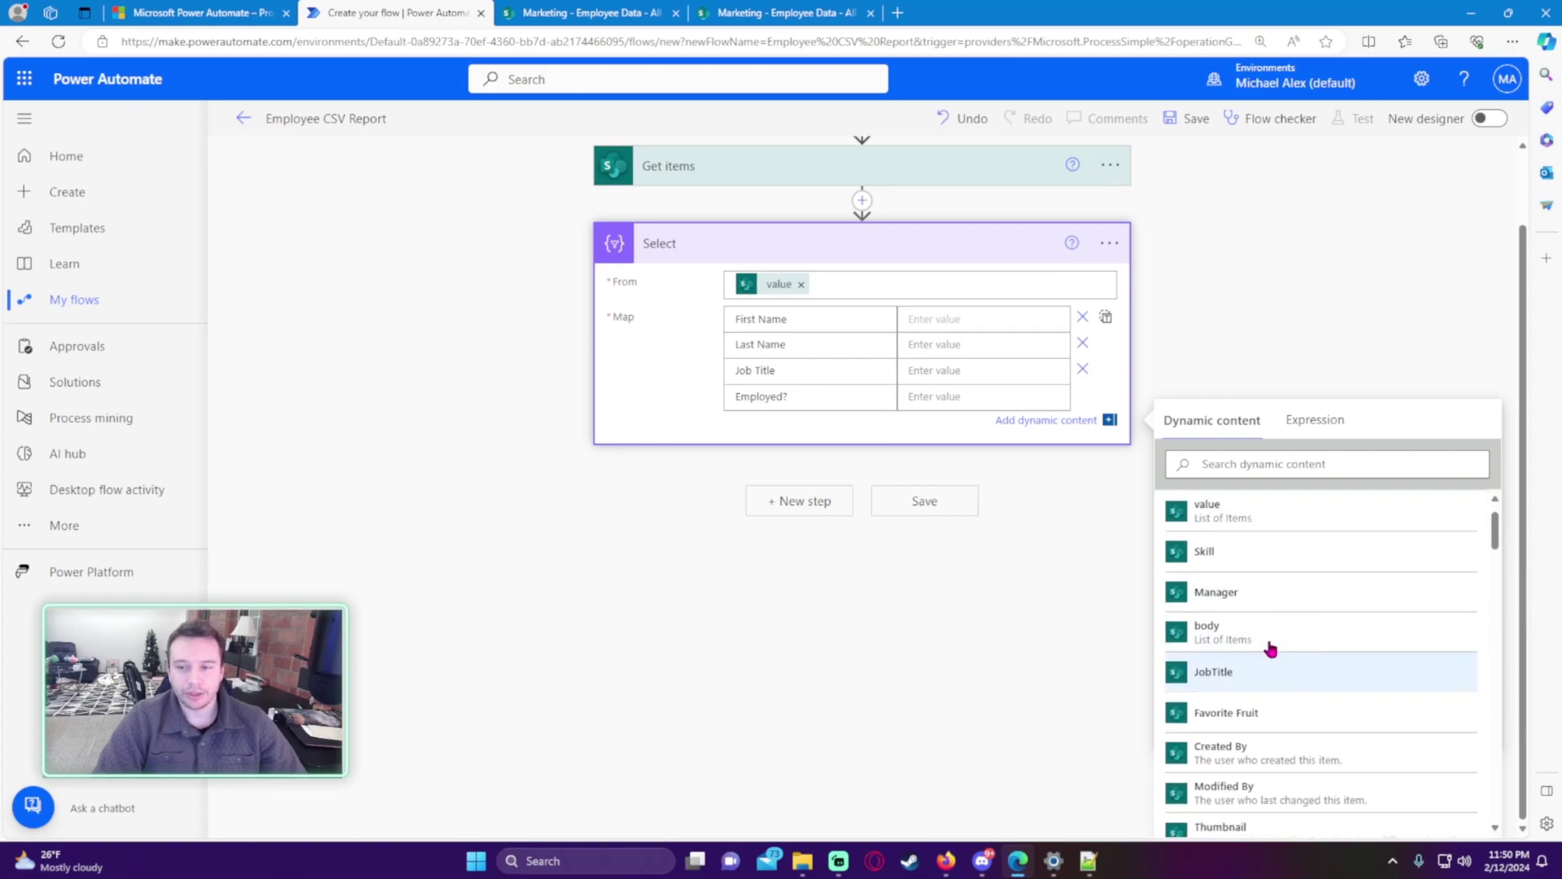
scroll(1273, 645, up, 1)
scroll(1280, 607, down, 2)
click(1264, 464)
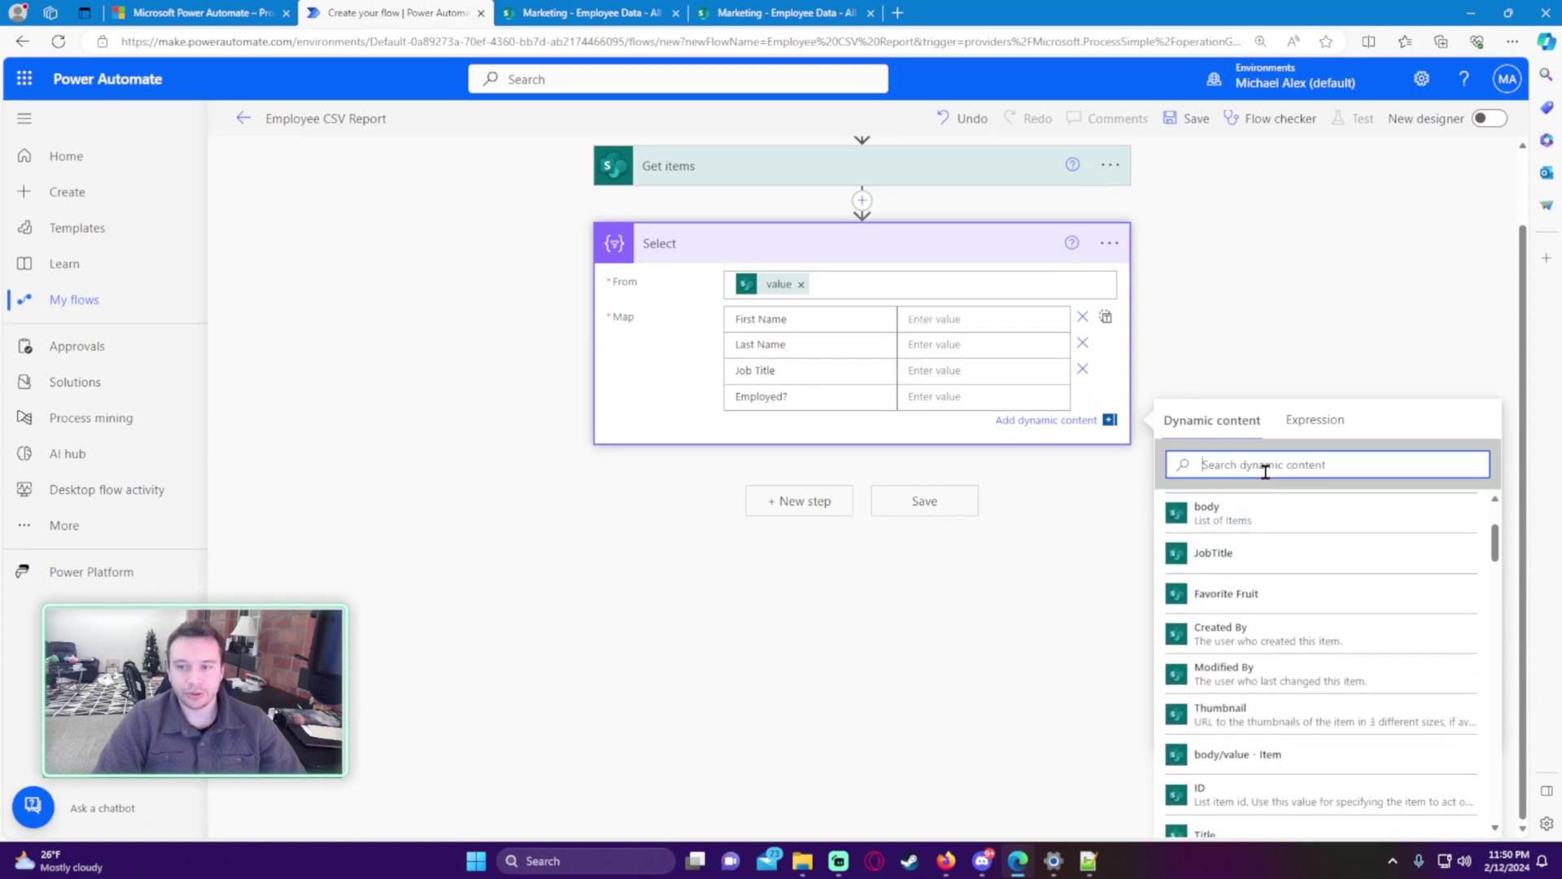
text(title)
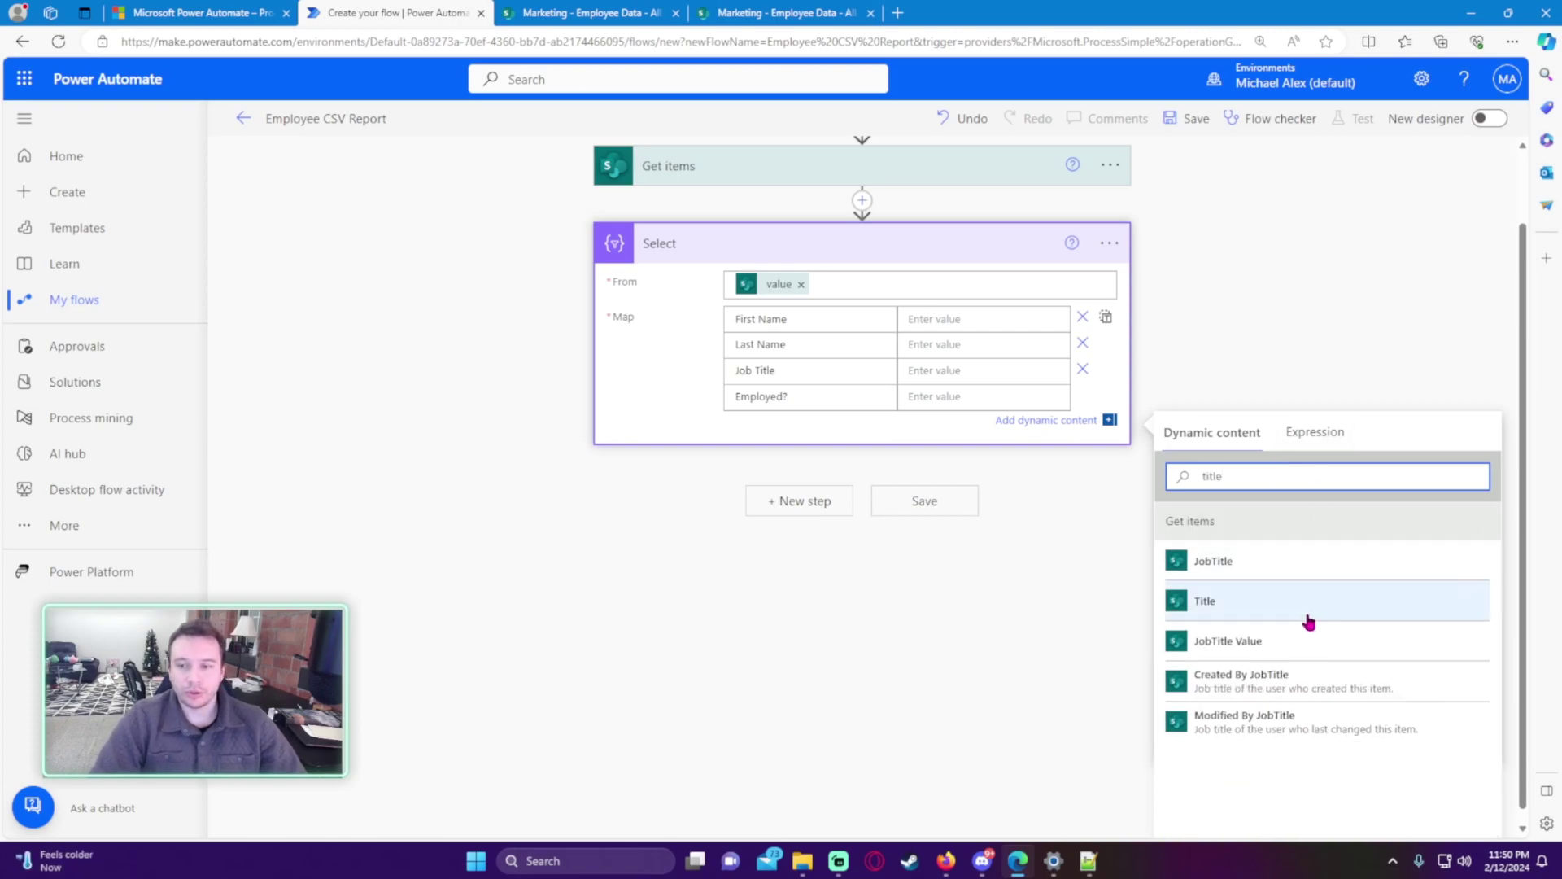
click(1303, 612)
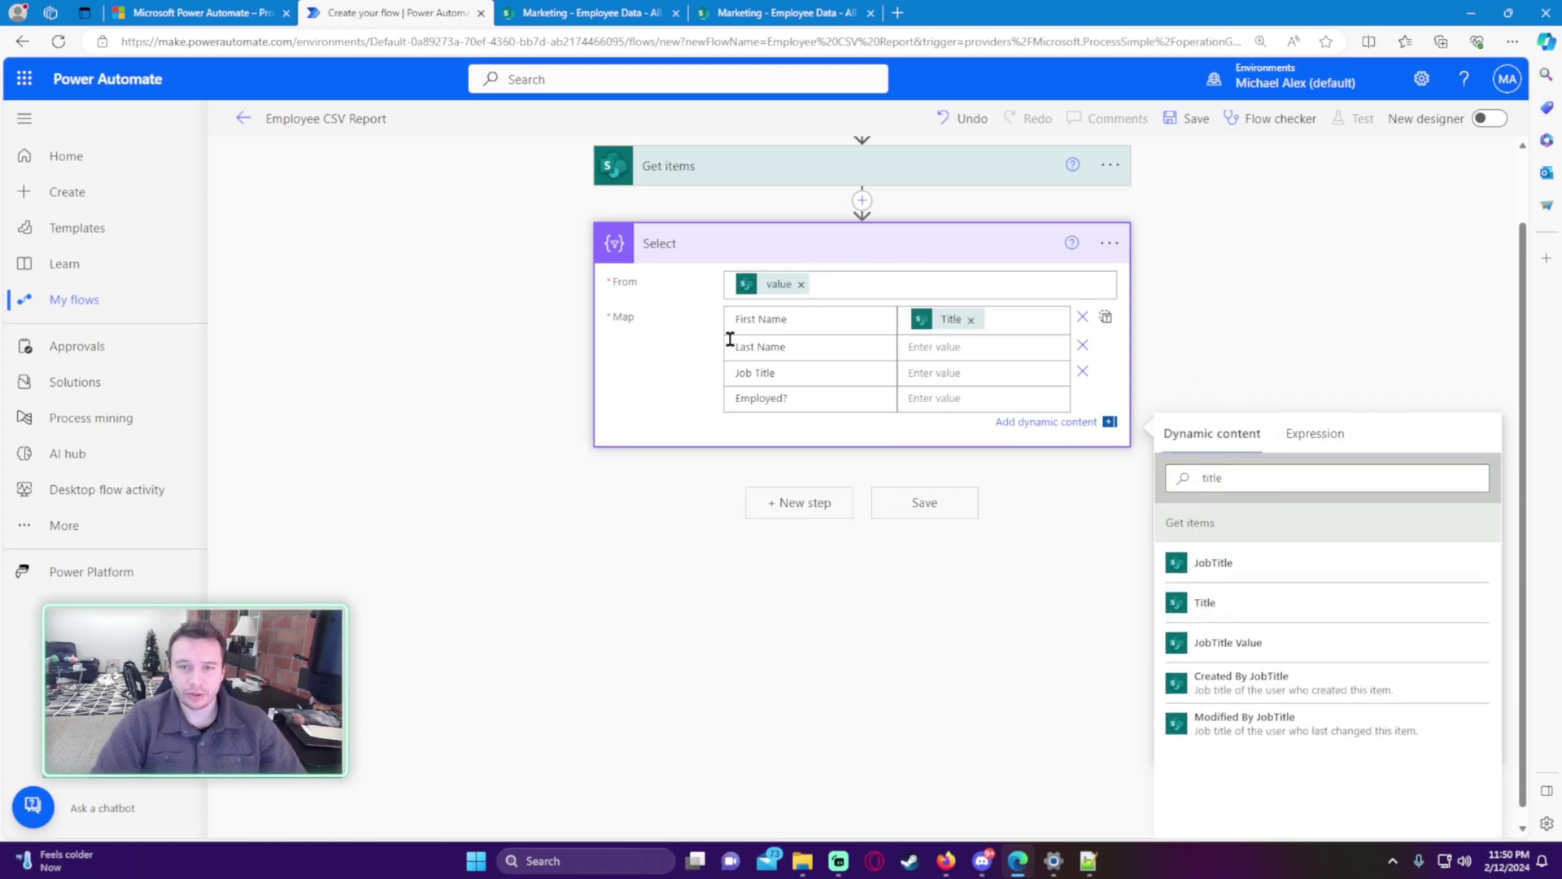
Map Last Name to LastName and Job Title to JobTitle Value
click(976, 343)
double_click(1302, 480)
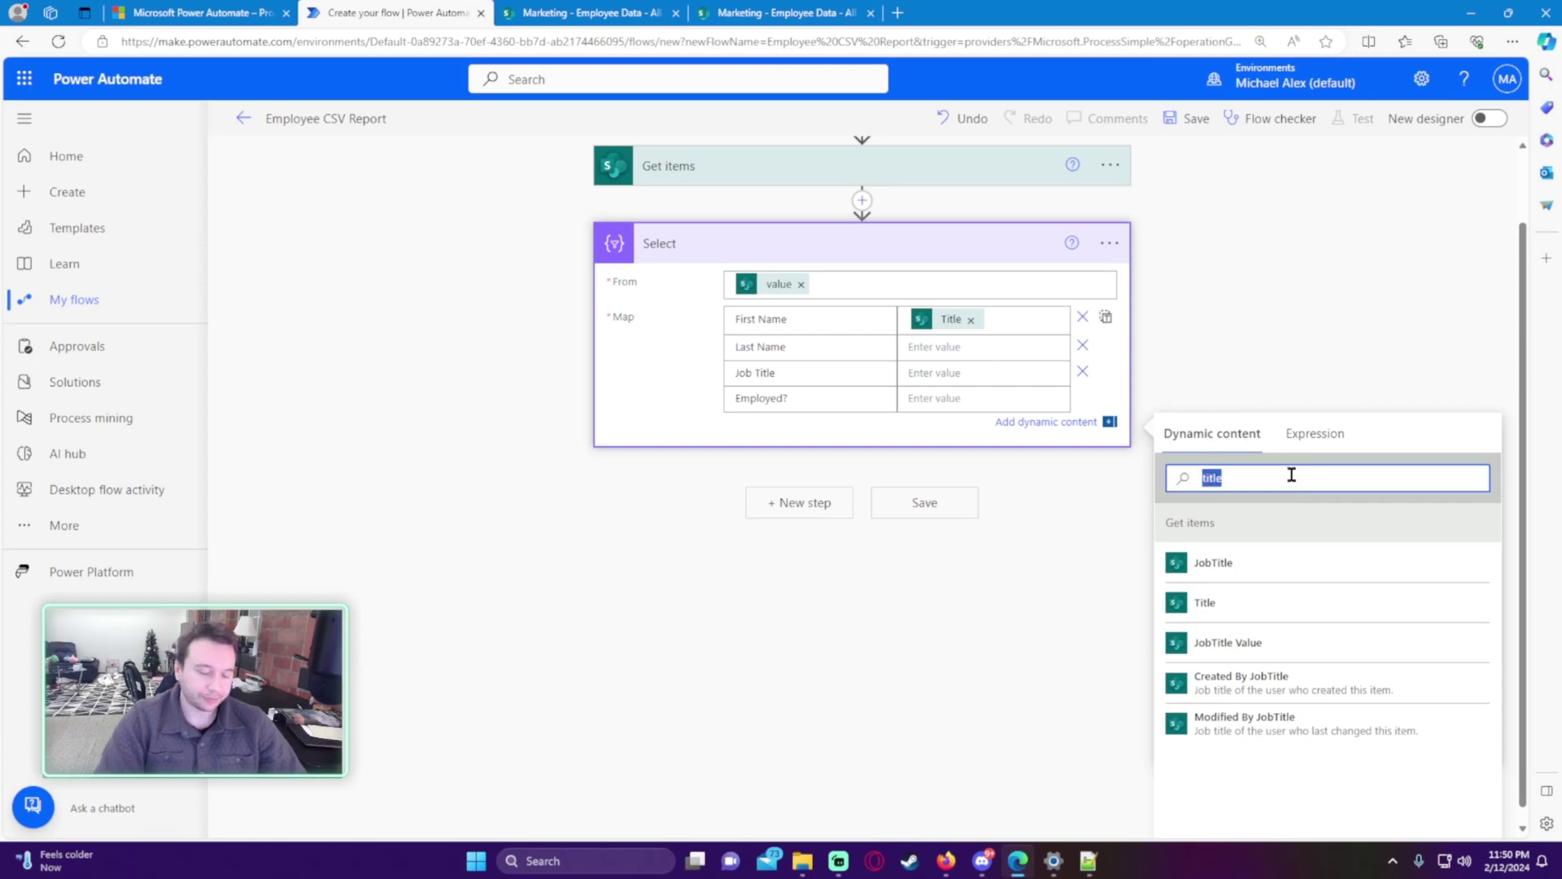
text(last)
click(1221, 604)
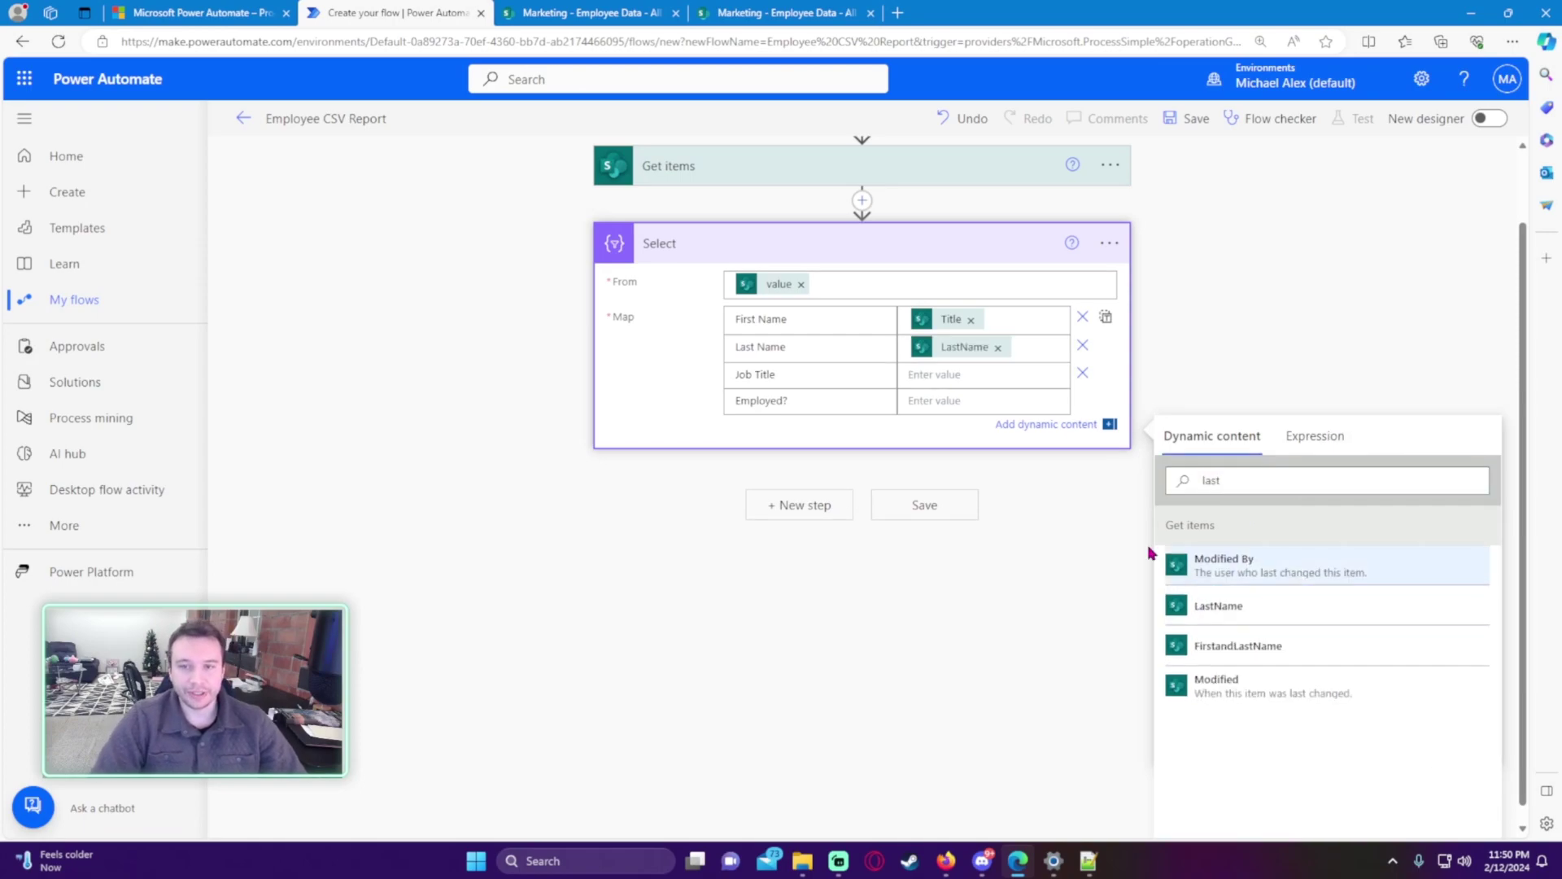
click(938, 376)
double_click(1333, 484)
text(jobtit)
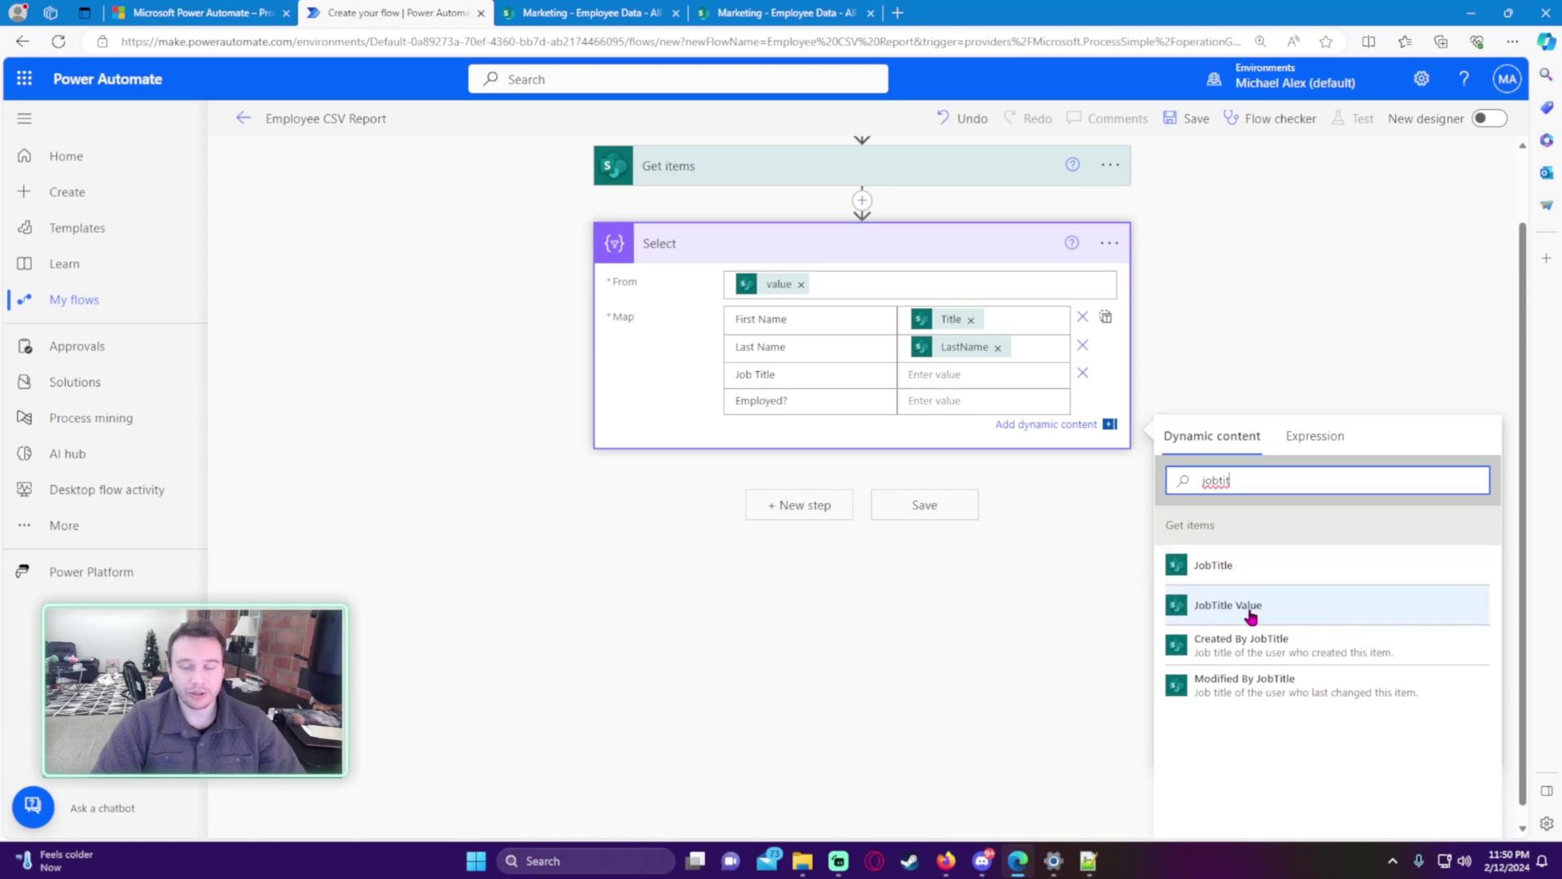
click(1274, 617)
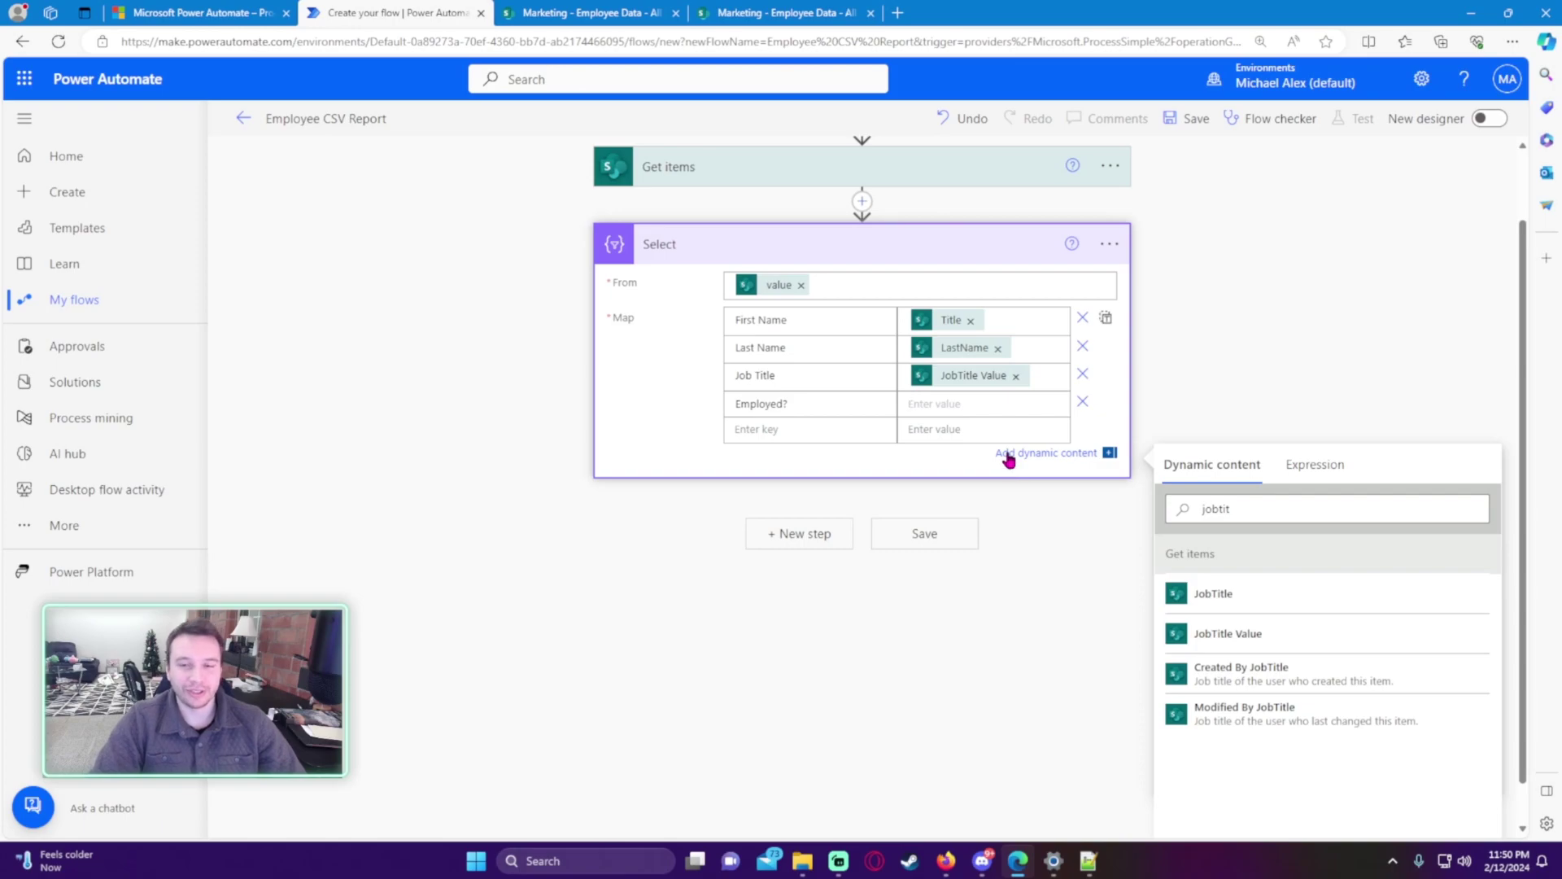
Map the Employed? key to the Currently Employed field
click(1289, 511)
key(ctrl+a)
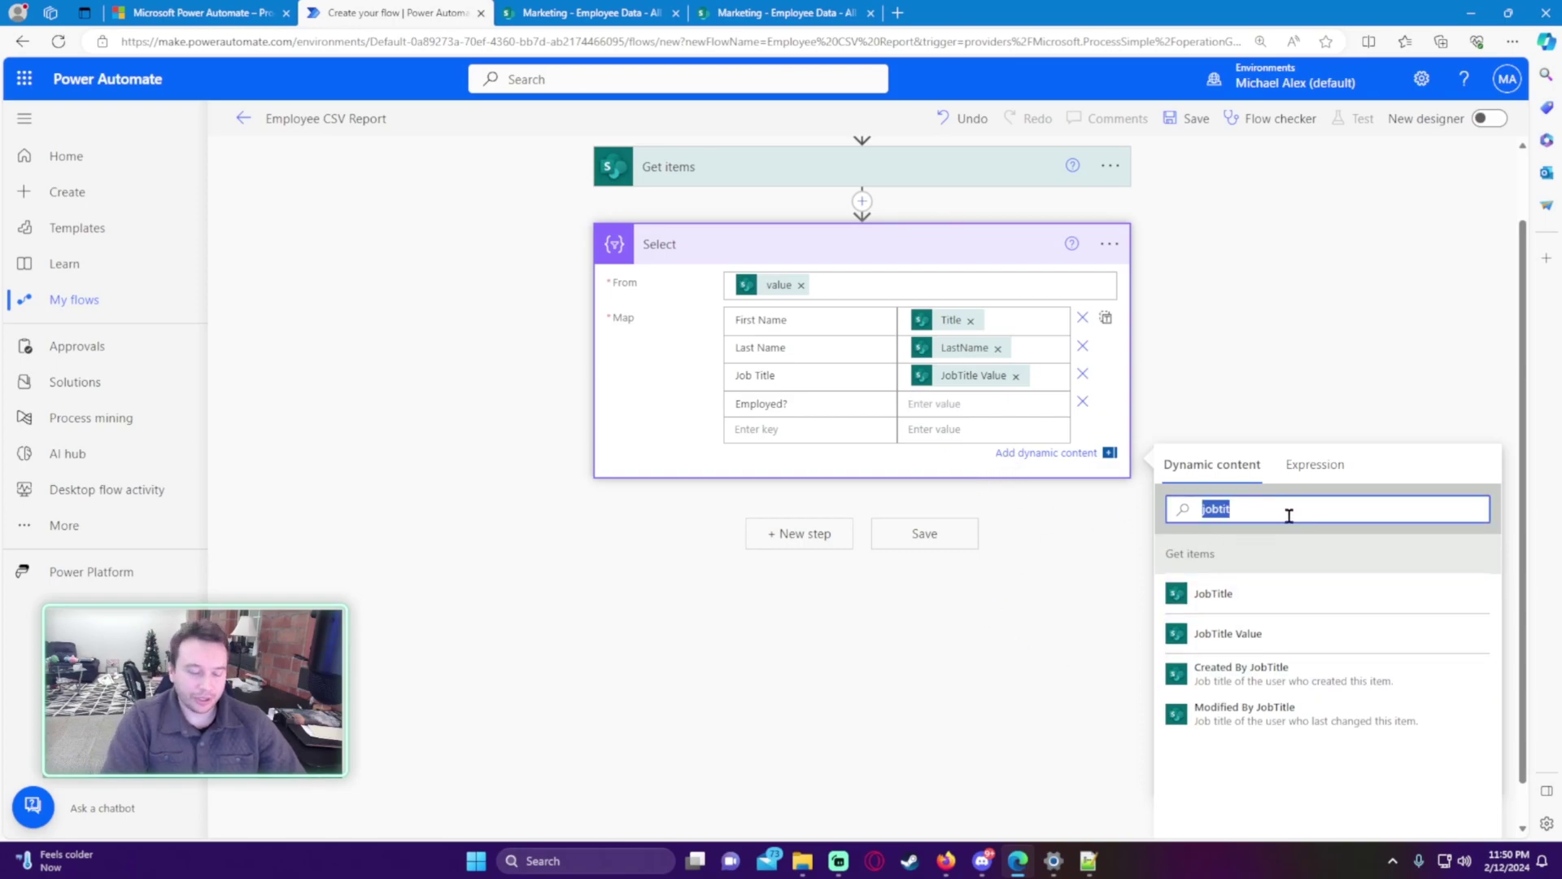
key(BackSpace)
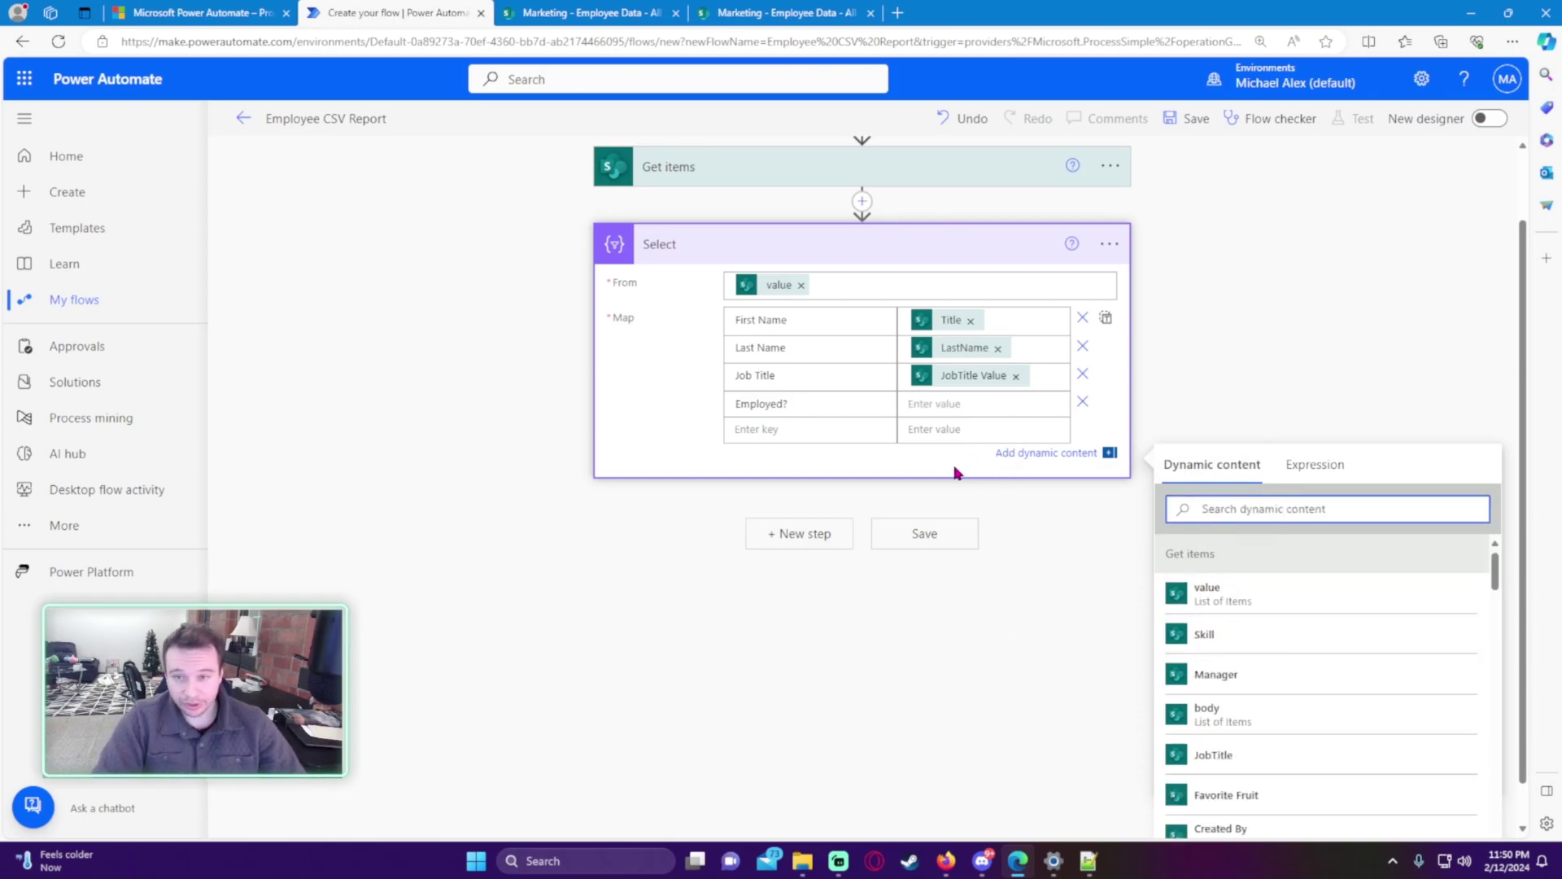
click(1291, 465)
click(1225, 476)
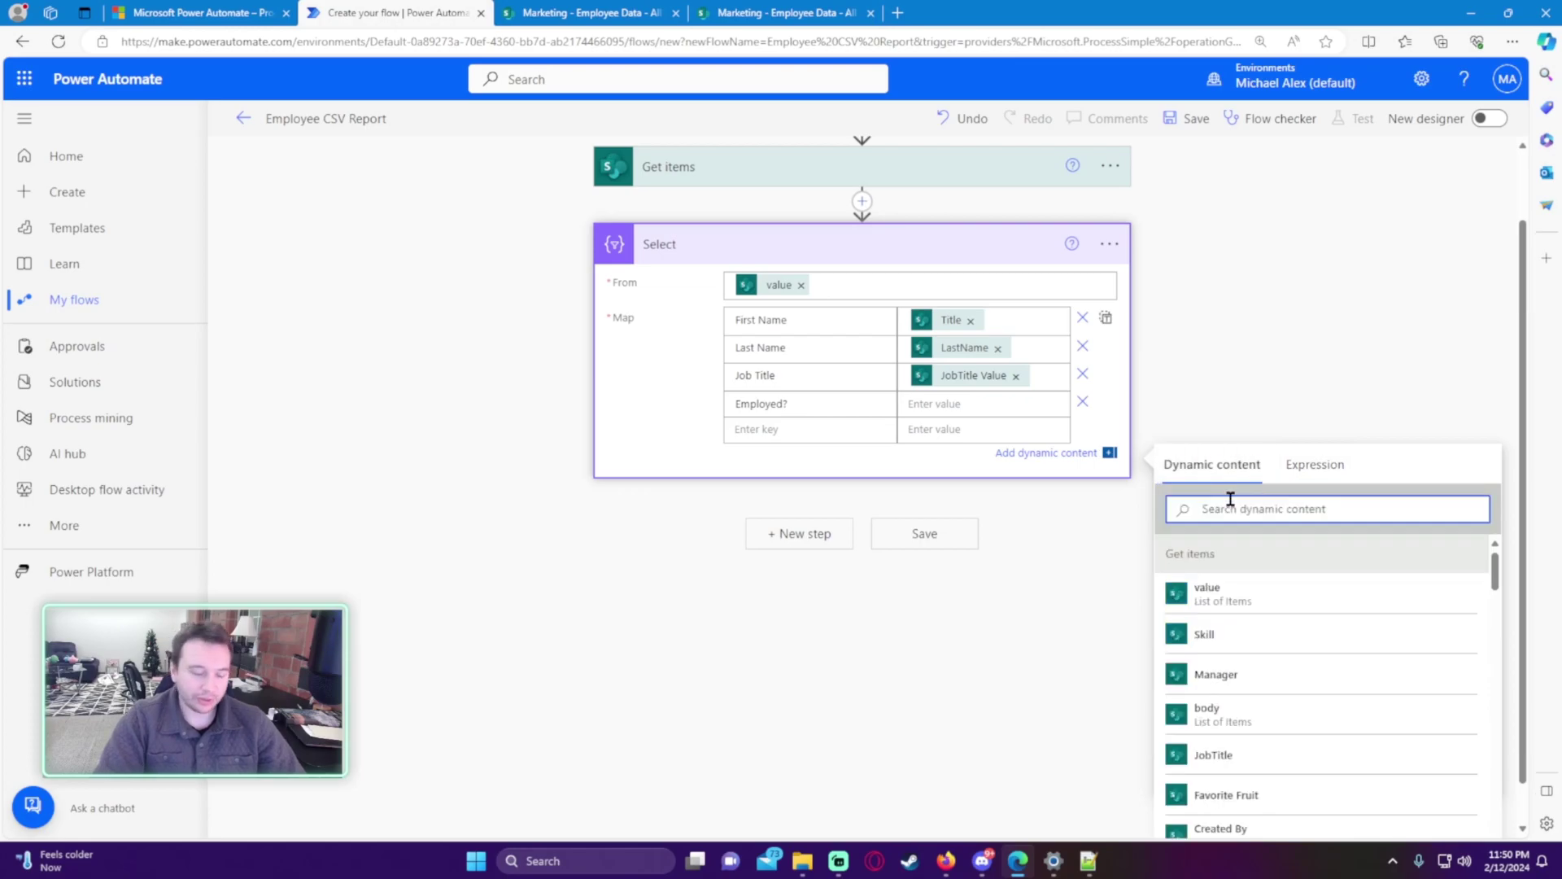
text(empl)
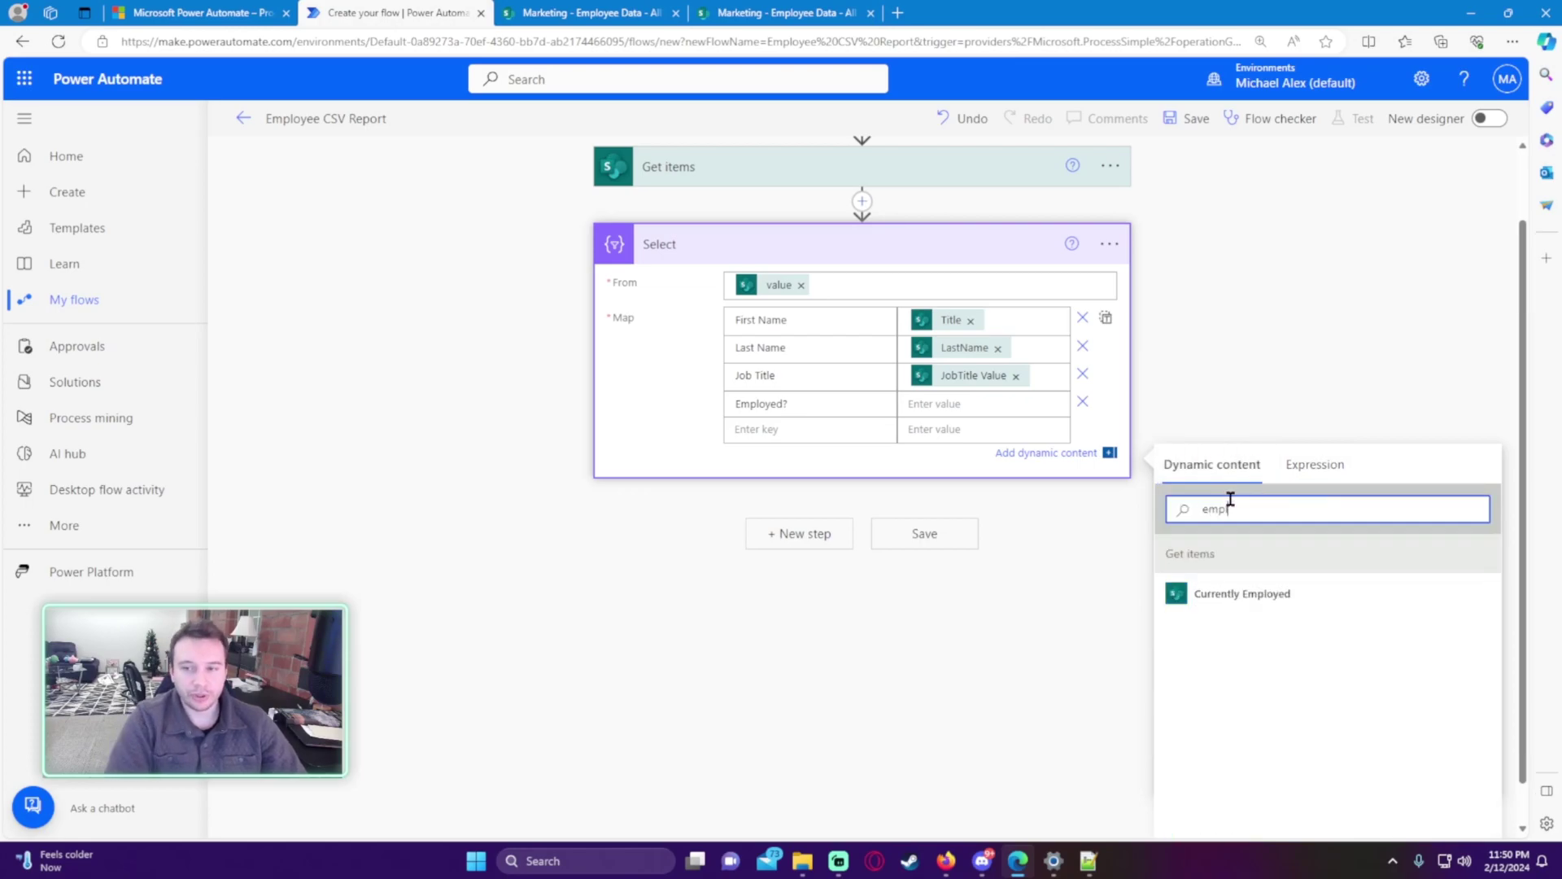
click(1288, 606)
Save the flow and run a manual test, confirming the SharePoint connection
click(913, 537)
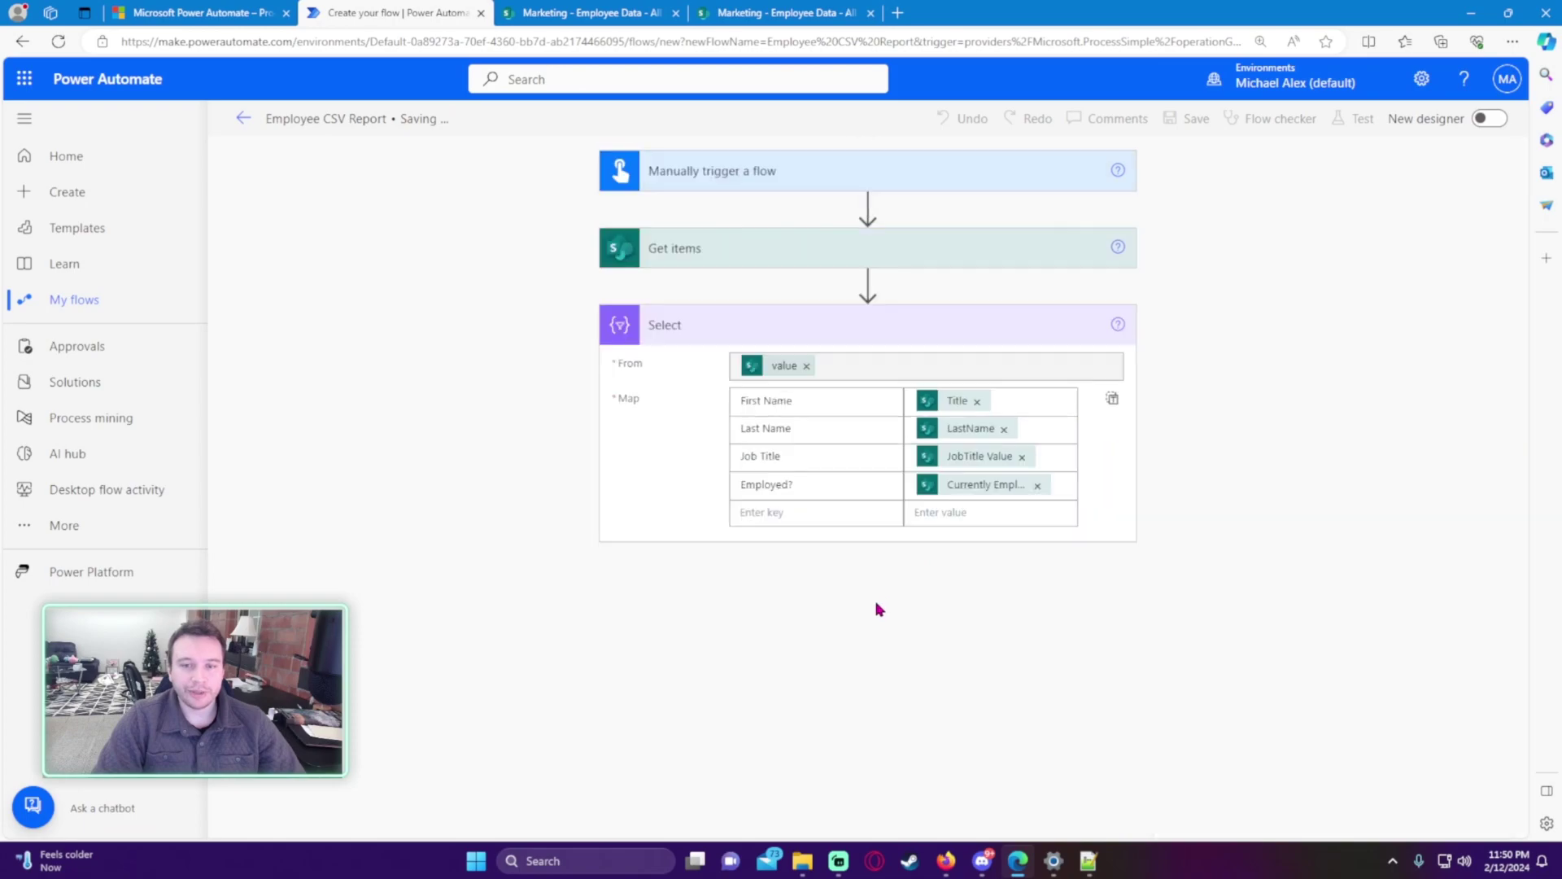
click(1354, 121)
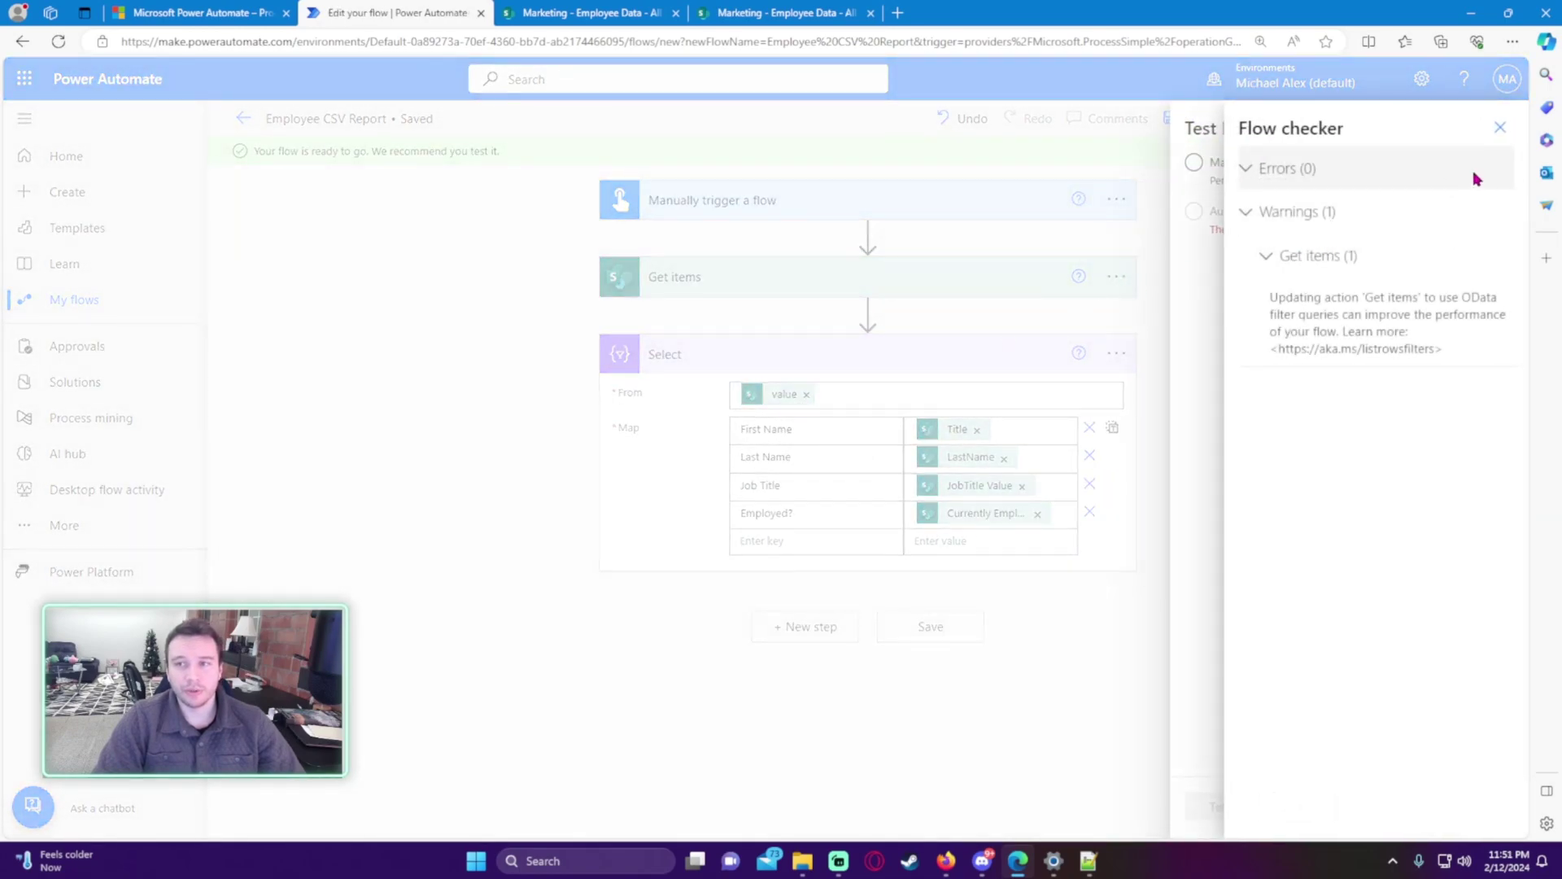
click(1233, 163)
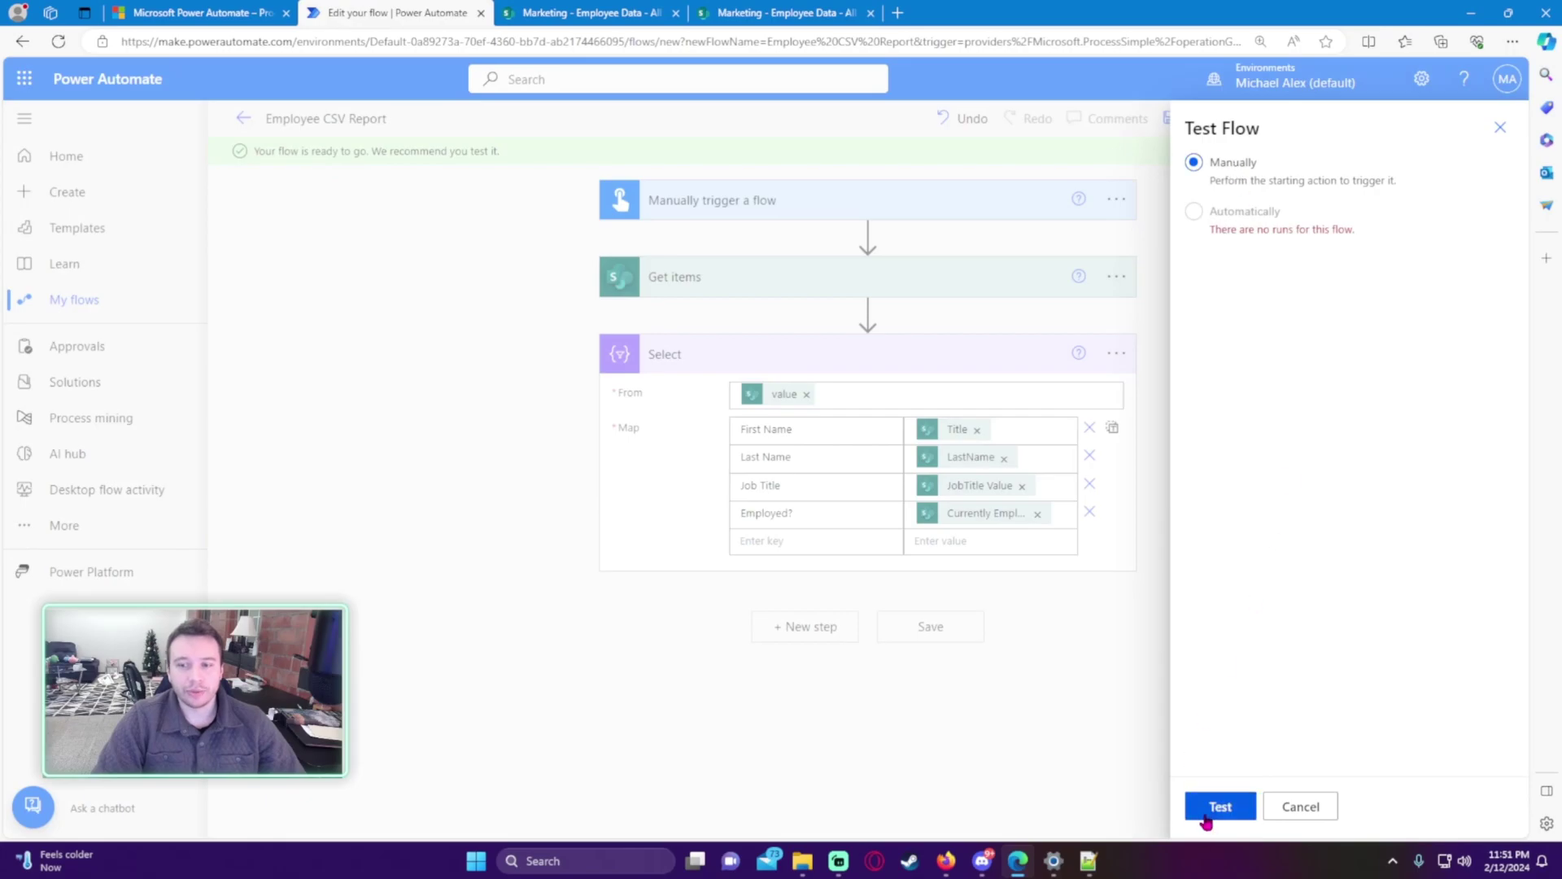
click(1209, 810)
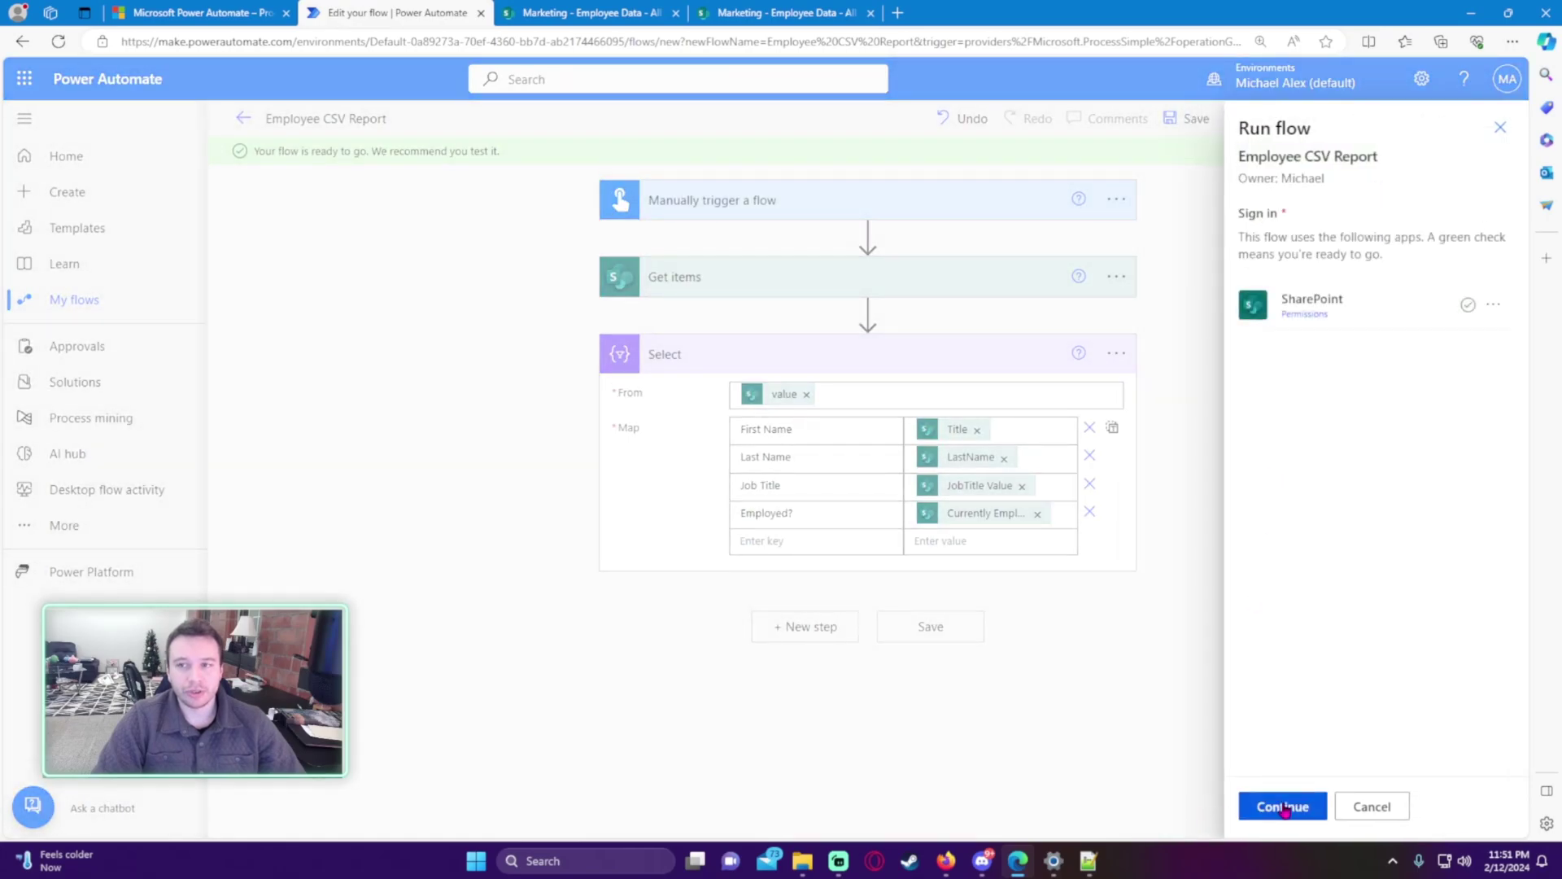
click(1284, 807)
click(1284, 807)
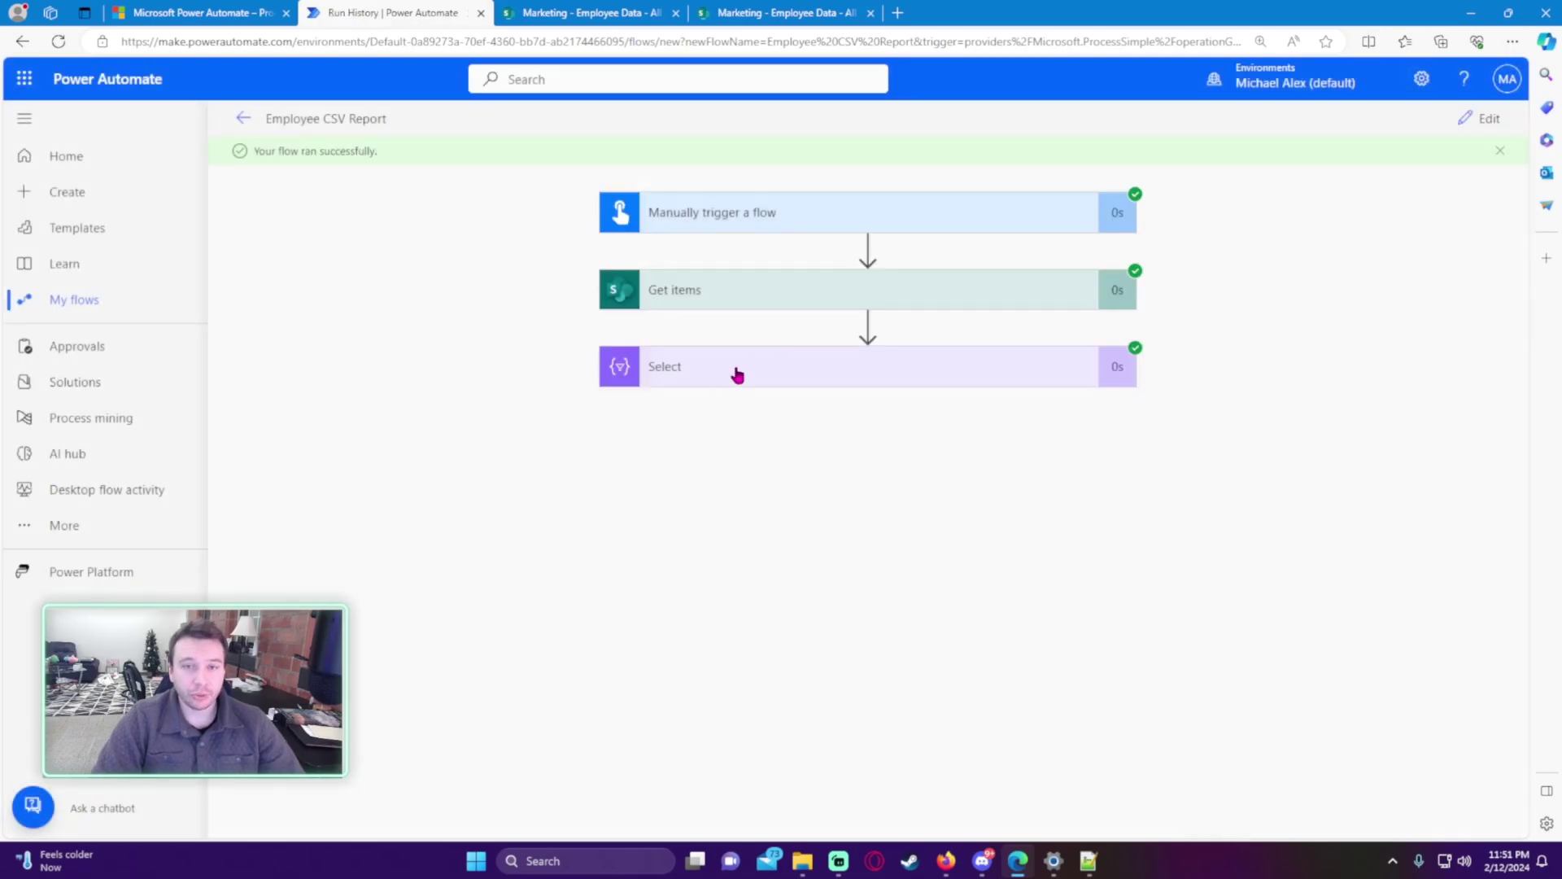
Expand the Select step's run output and check the first records' Employed? true values
click(790, 382)
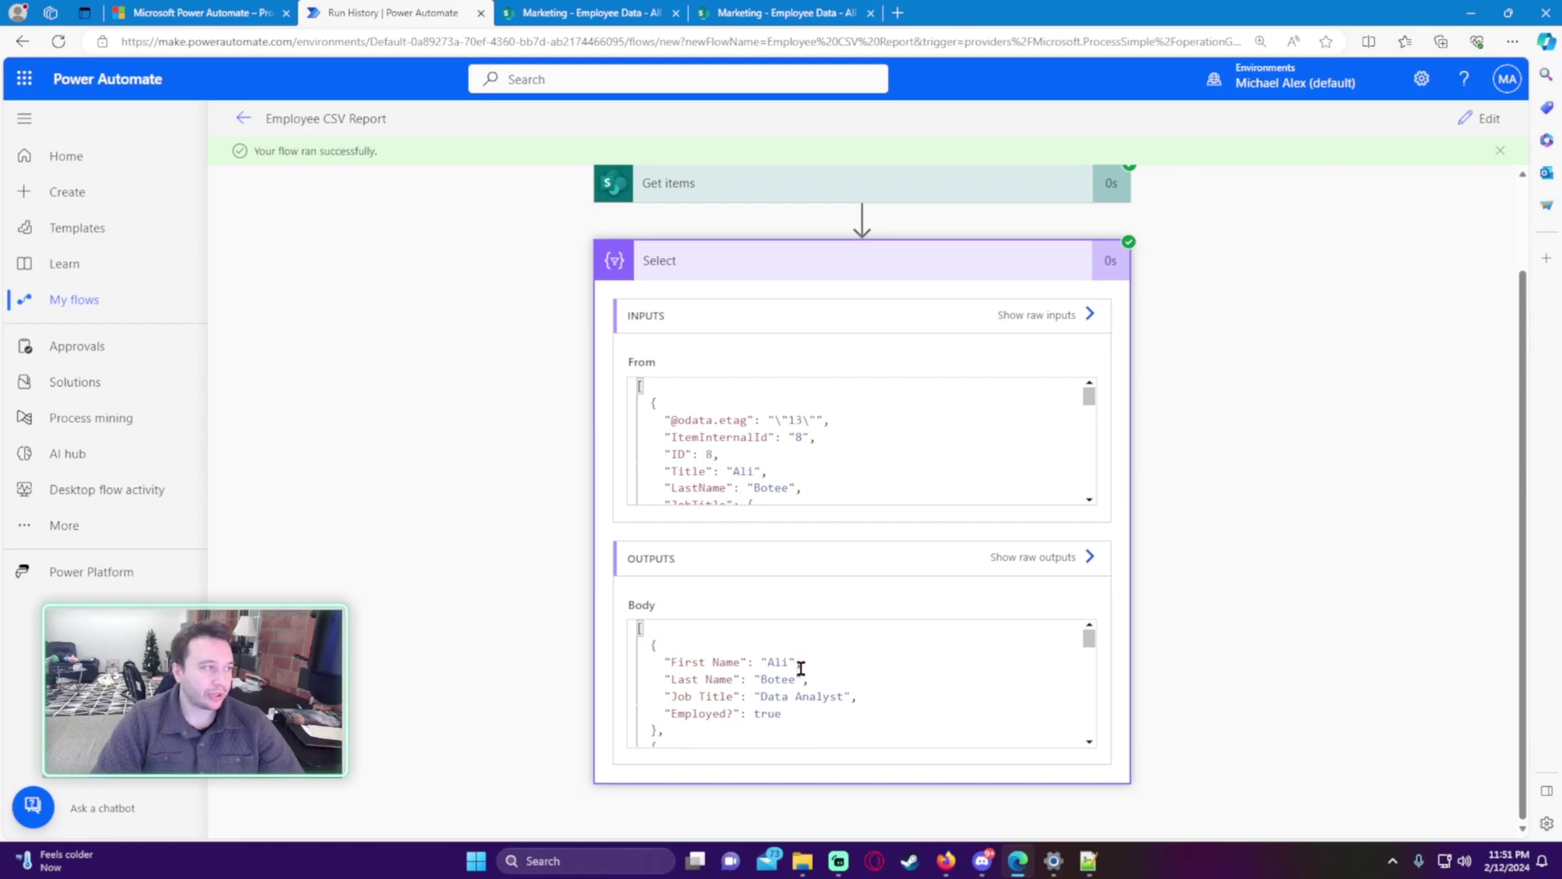
key(ctrl+plus)
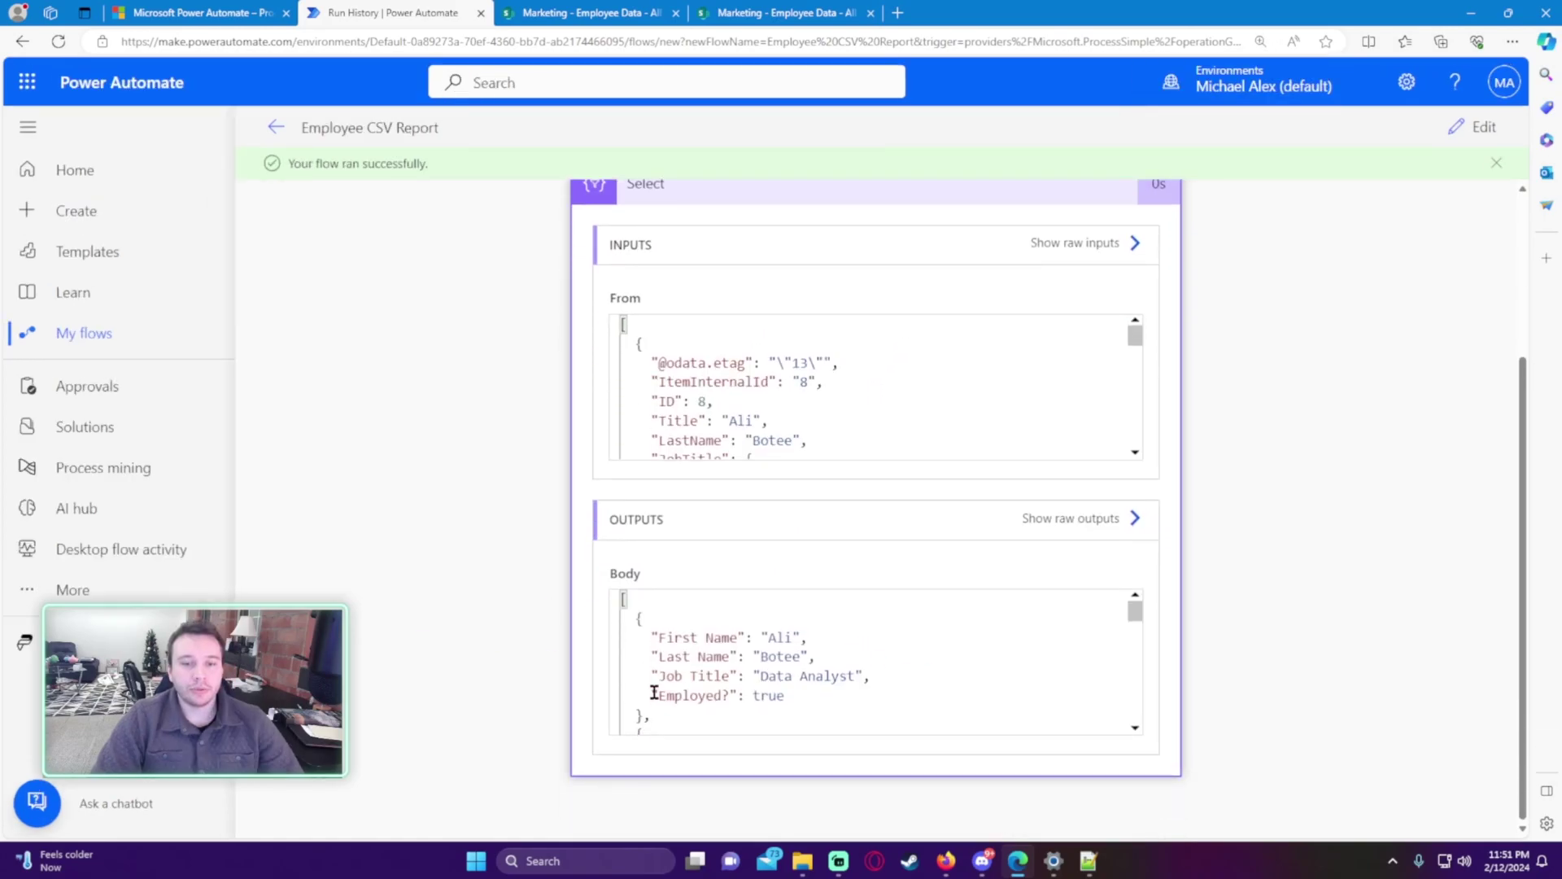
drag(653, 693, 918, 698)
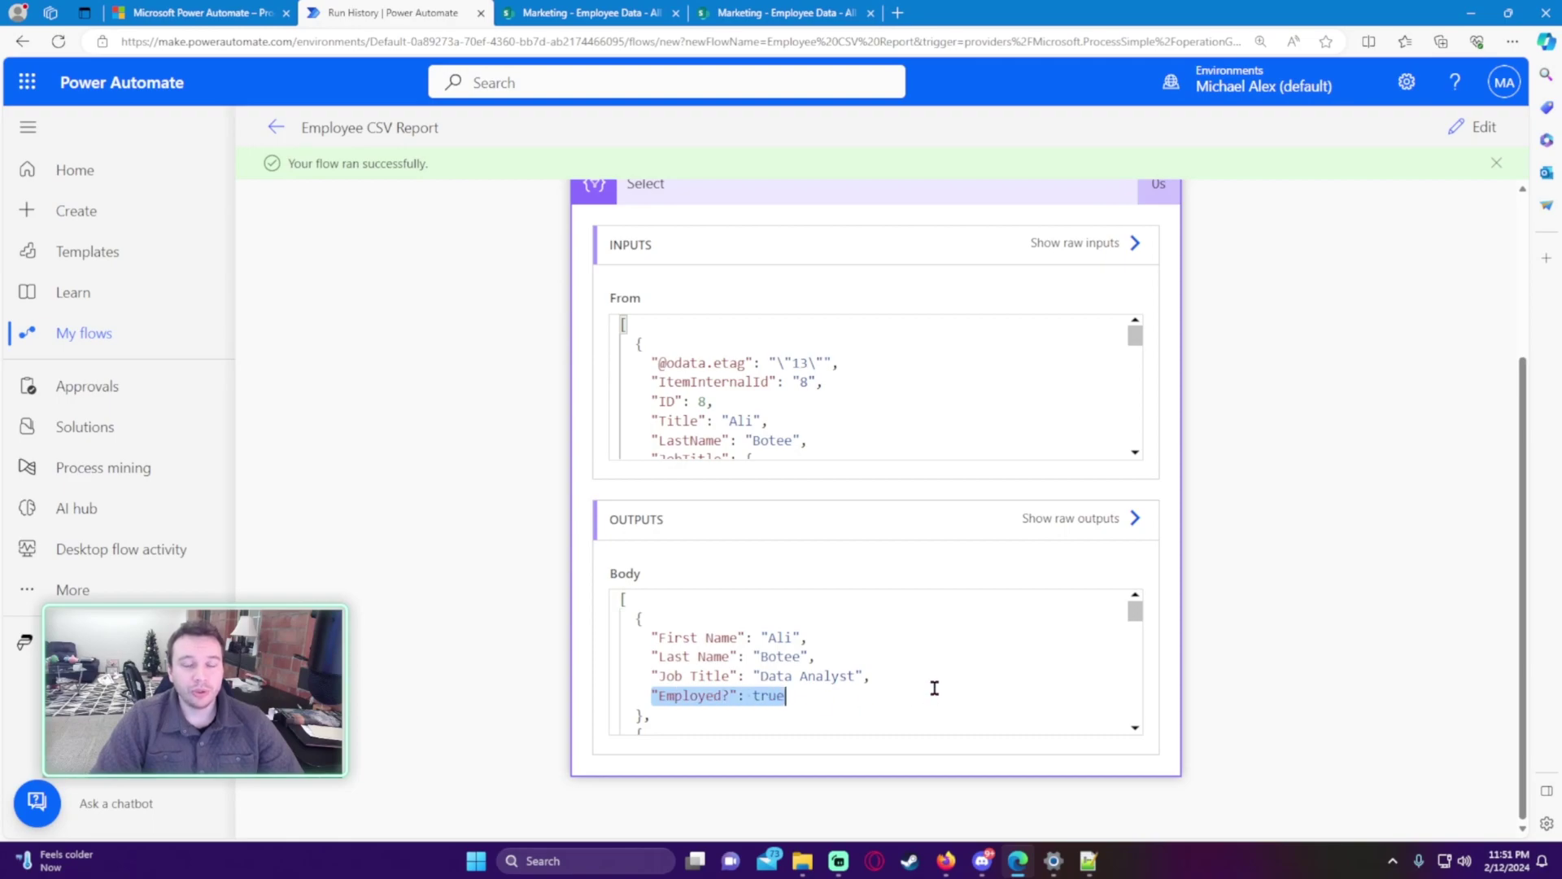
scroll(929, 673, down, 1)
drag(676, 707, 827, 708)
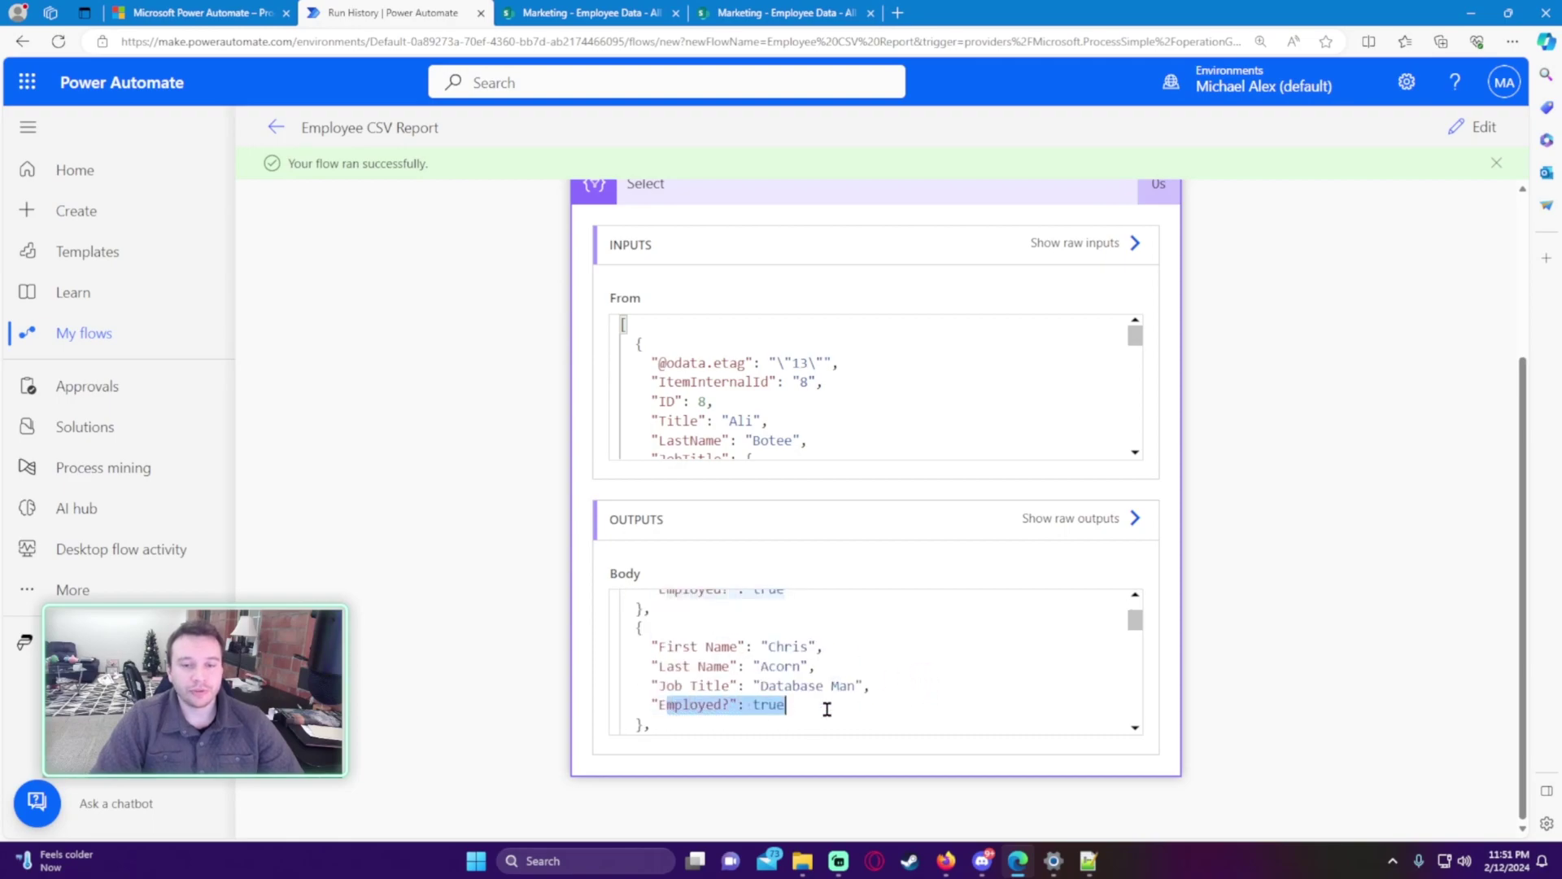
click(831, 708)
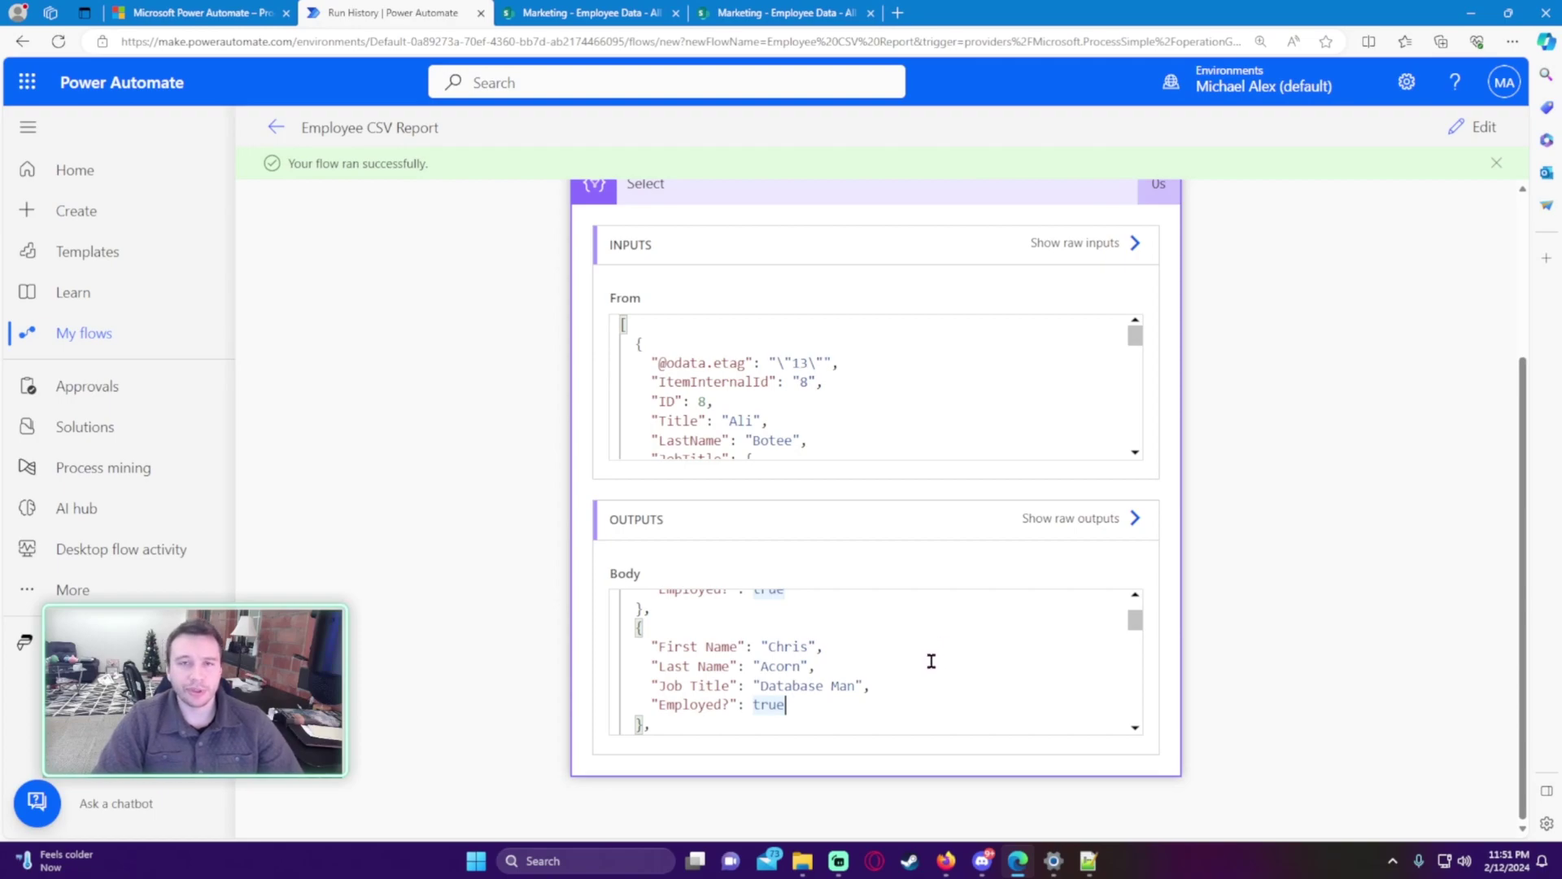
scroll(955, 651, down, 3)
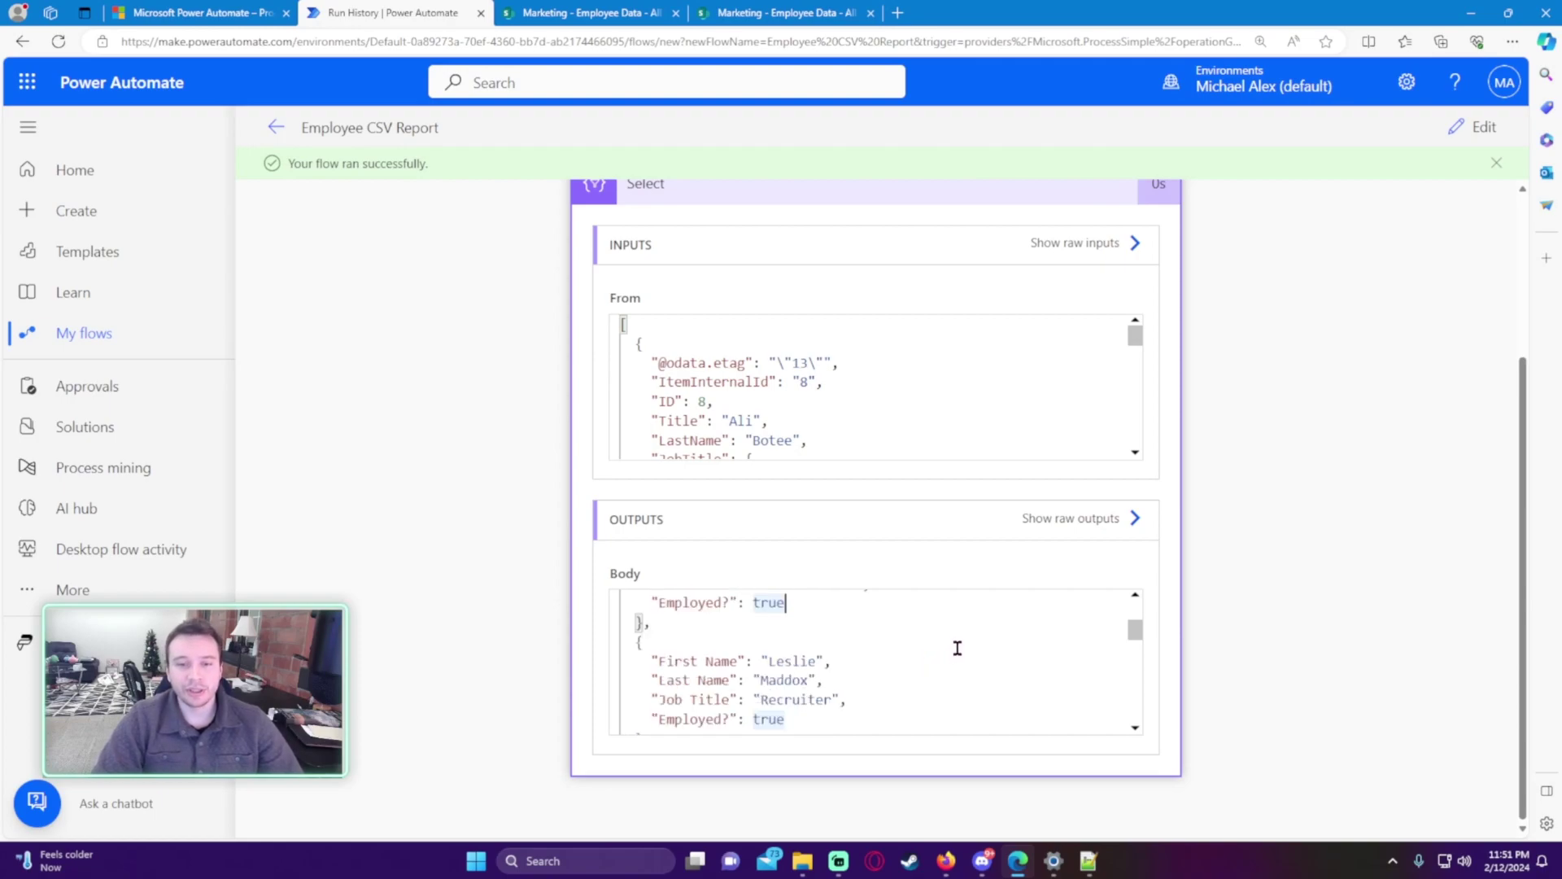
click(934, 649)
click(840, 668)
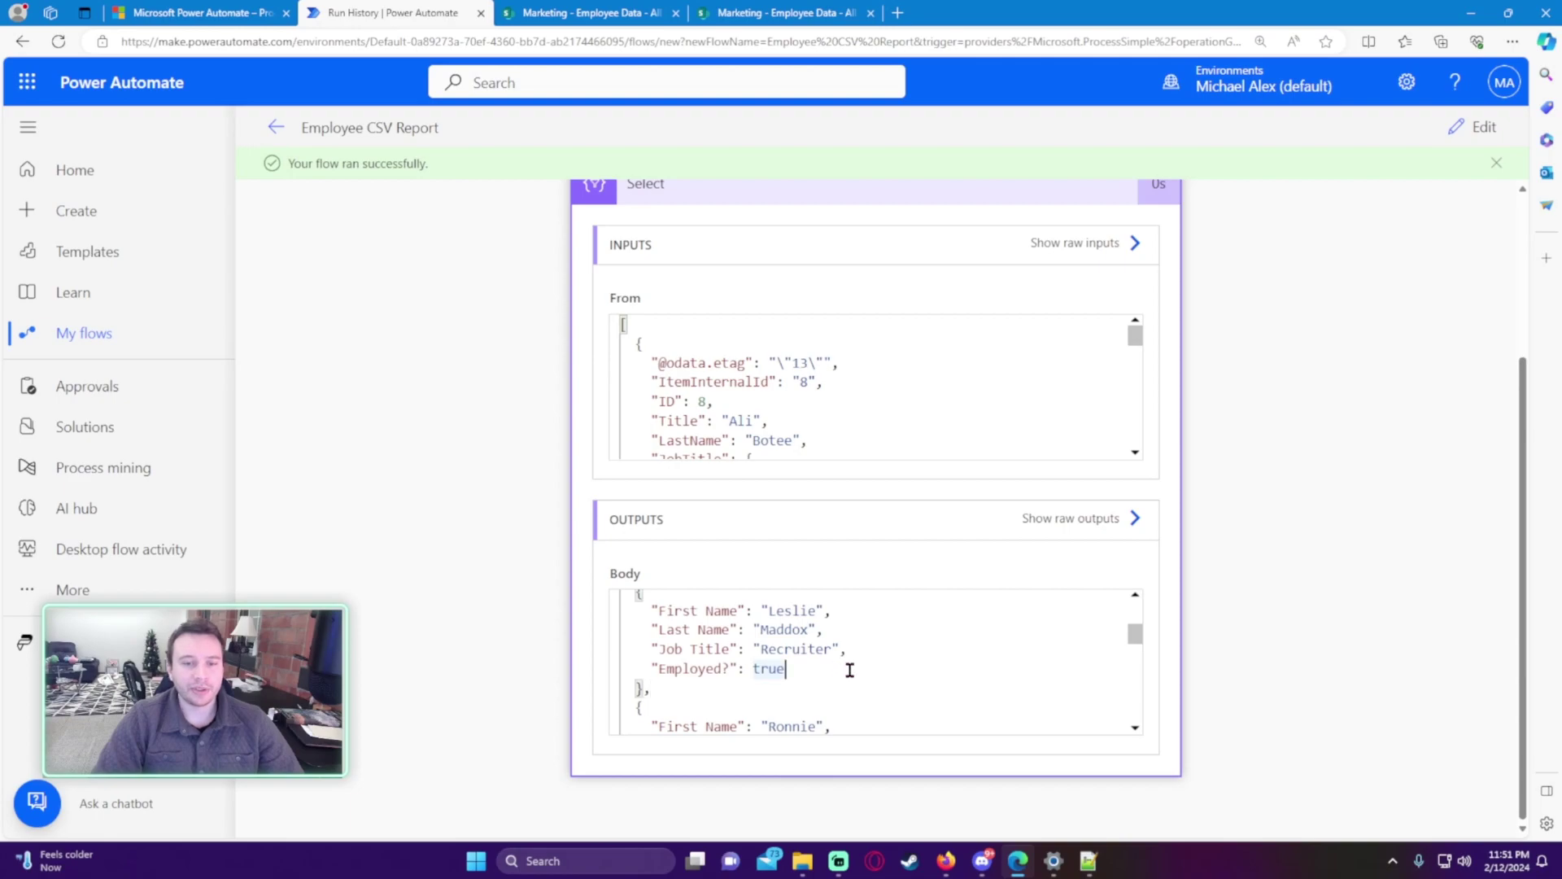
scroll(854, 667, down, 1)
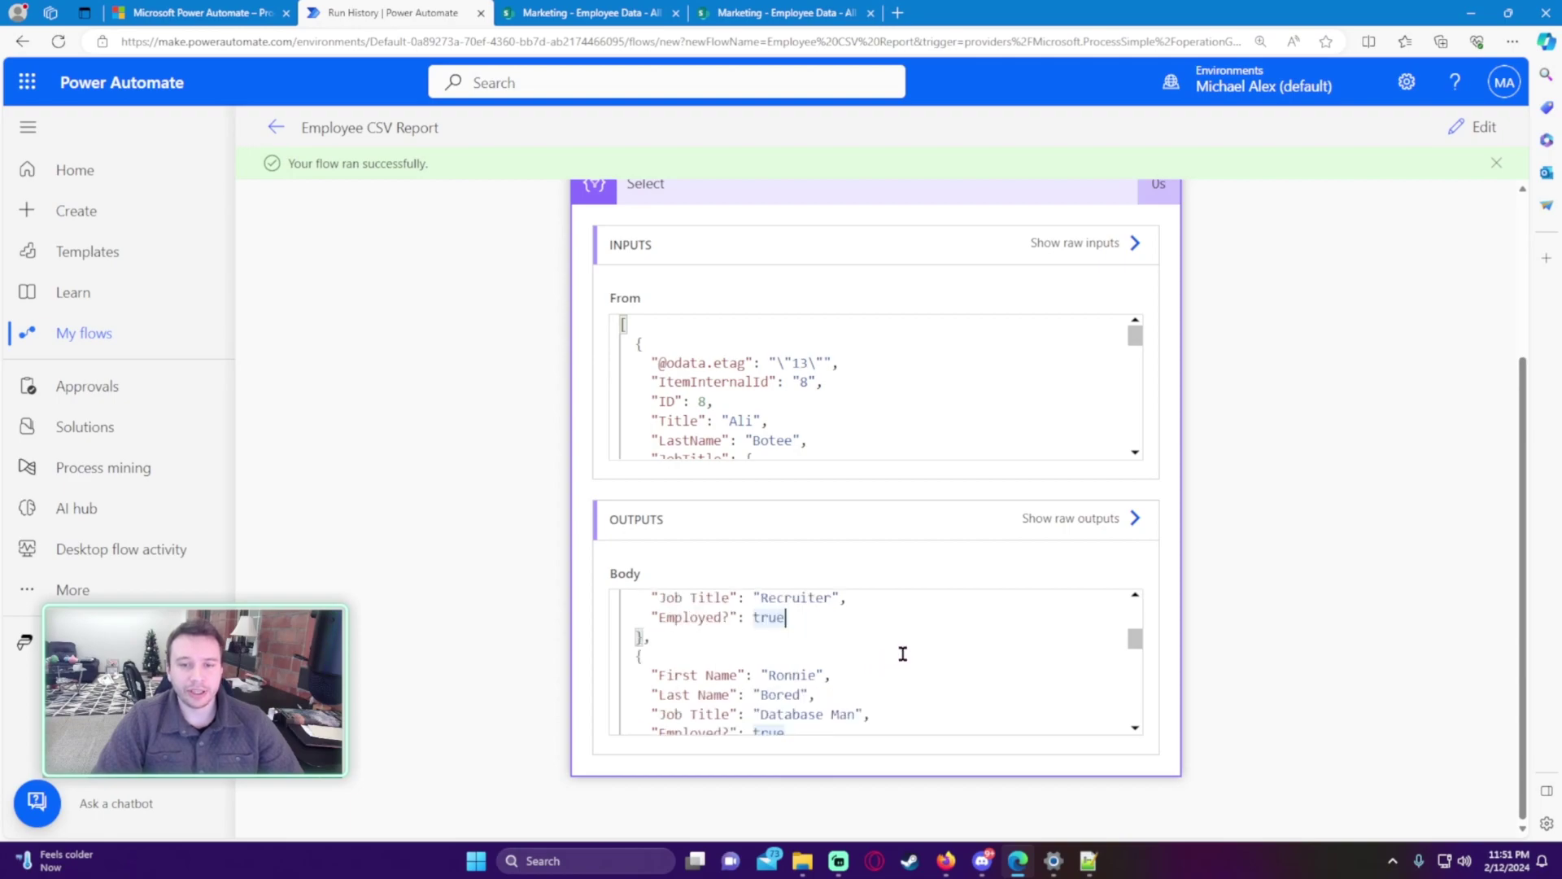
drag(759, 619, 810, 617)
Review later records showing Employed? null, then return to the SharePoint Employee Data list
scroll(849, 625, down, 1)
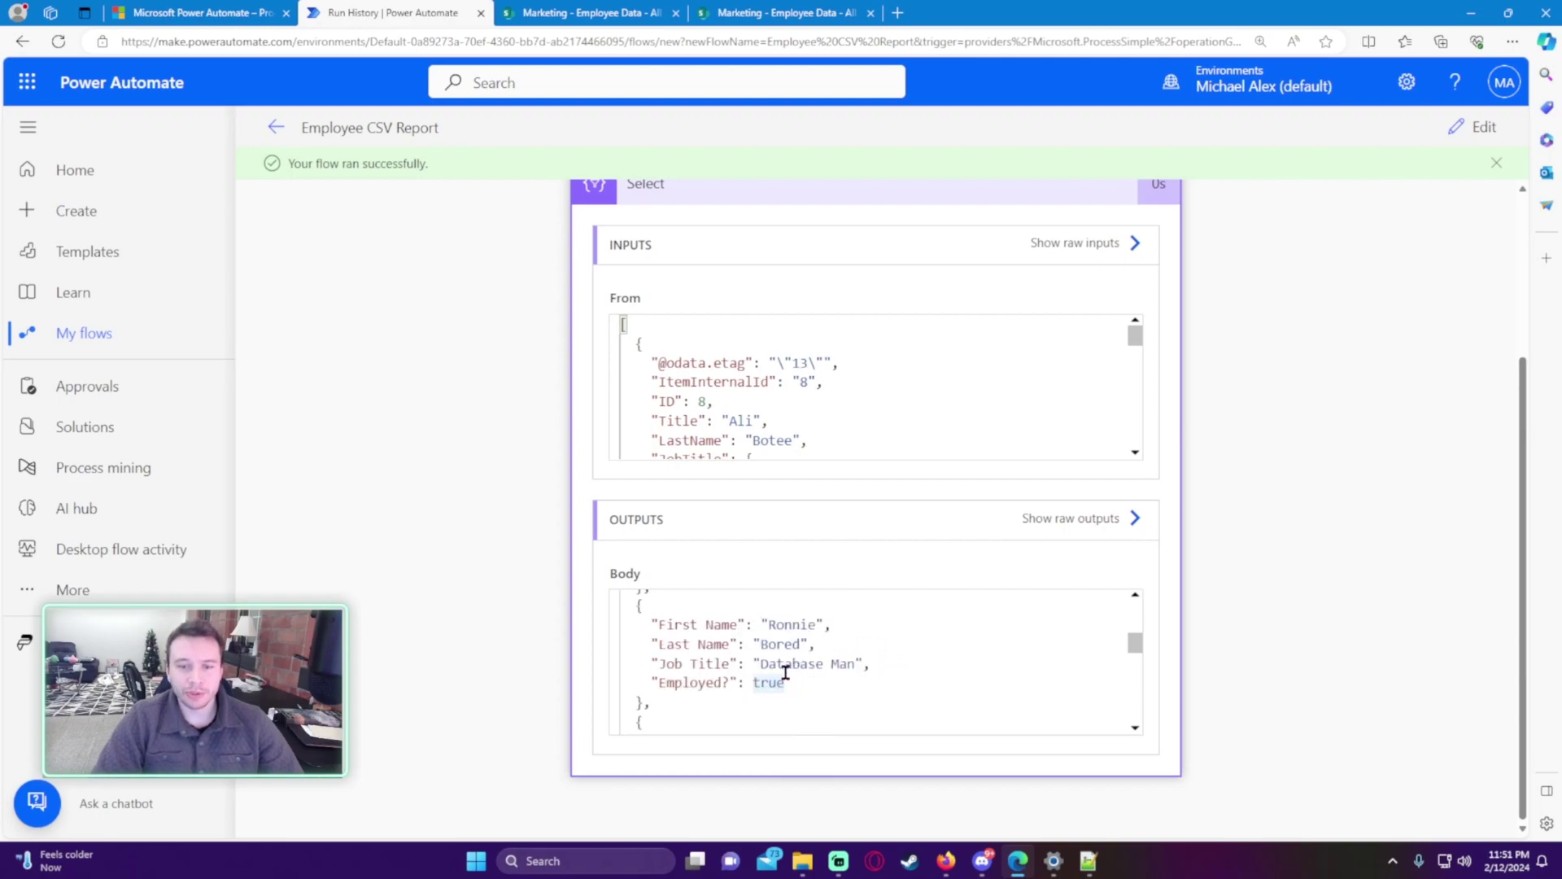
scroll(829, 678, down, 2)
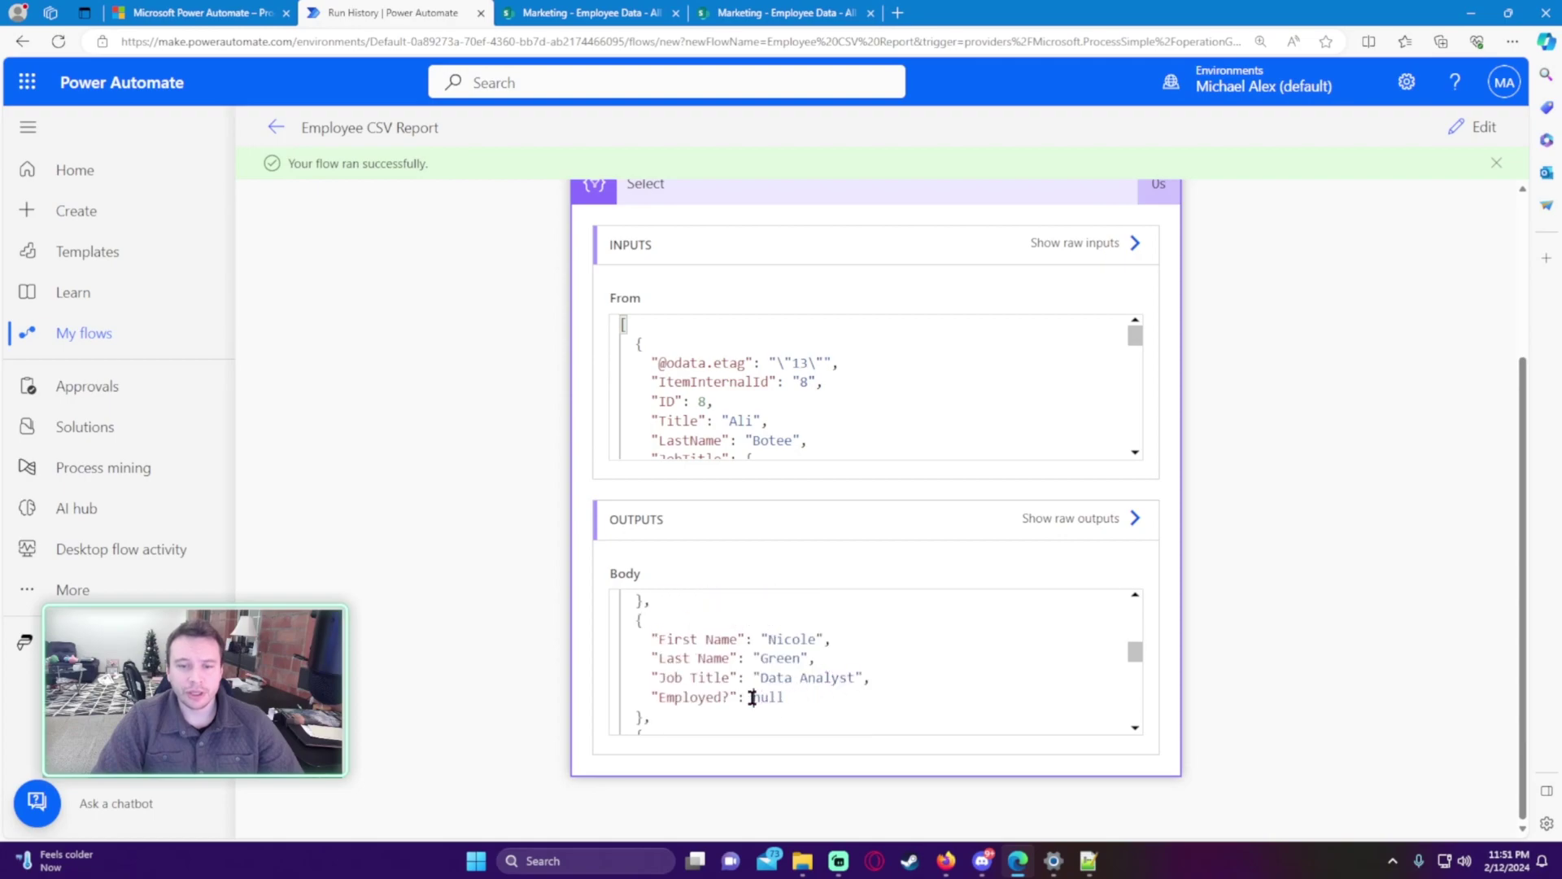
drag(753, 697, 857, 698)
scroll(863, 694, down, 2)
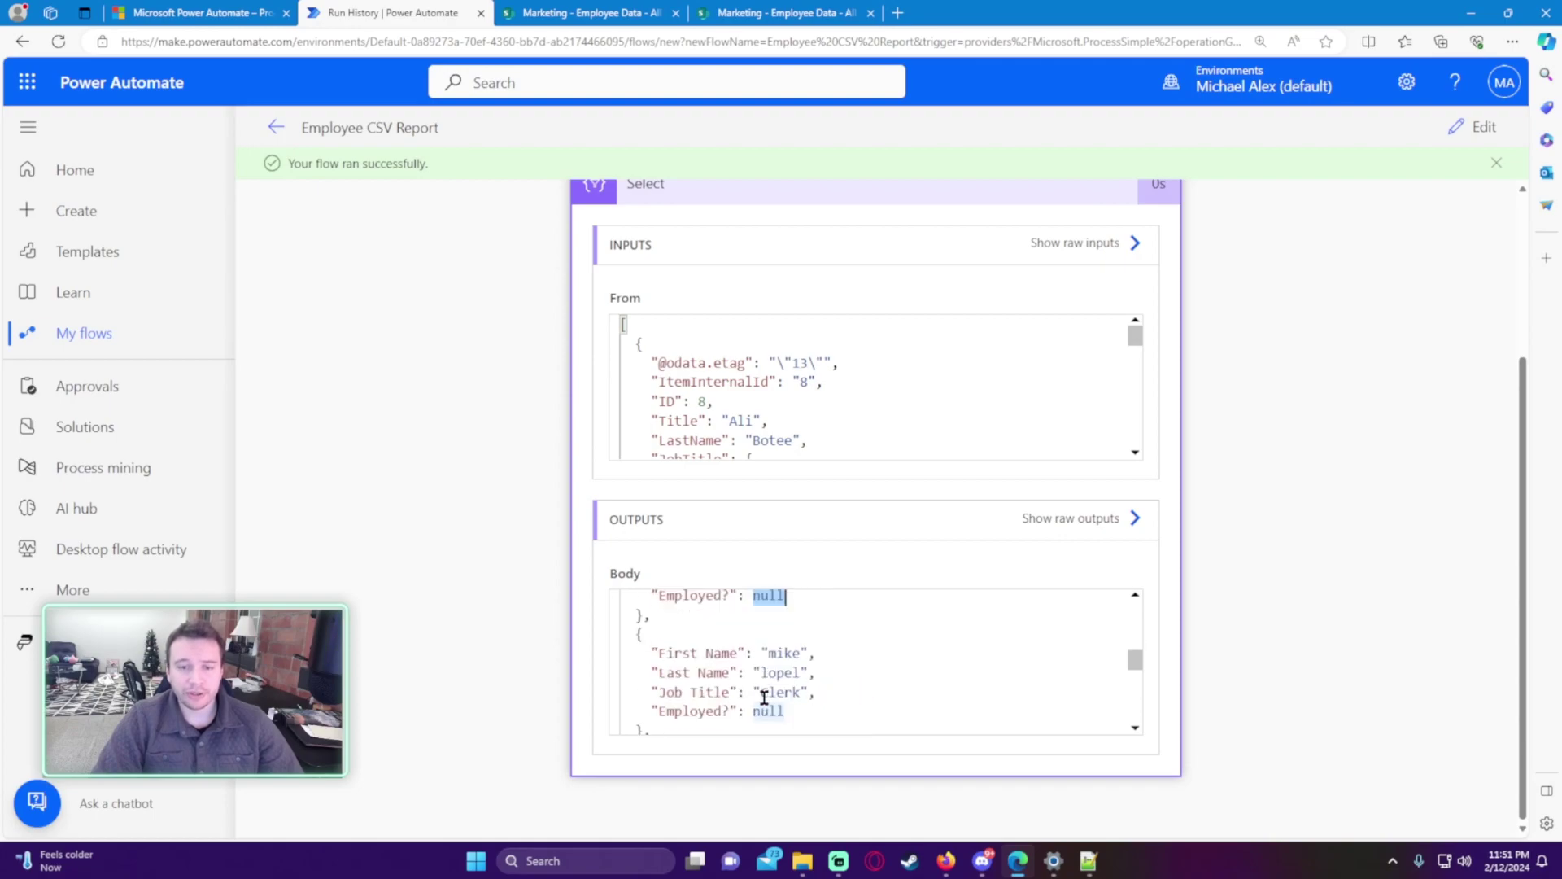
drag(753, 711, 818, 684)
scroll(814, 707, down, 2)
scroll(814, 676, down, 2)
scroll(838, 688, up, 2)
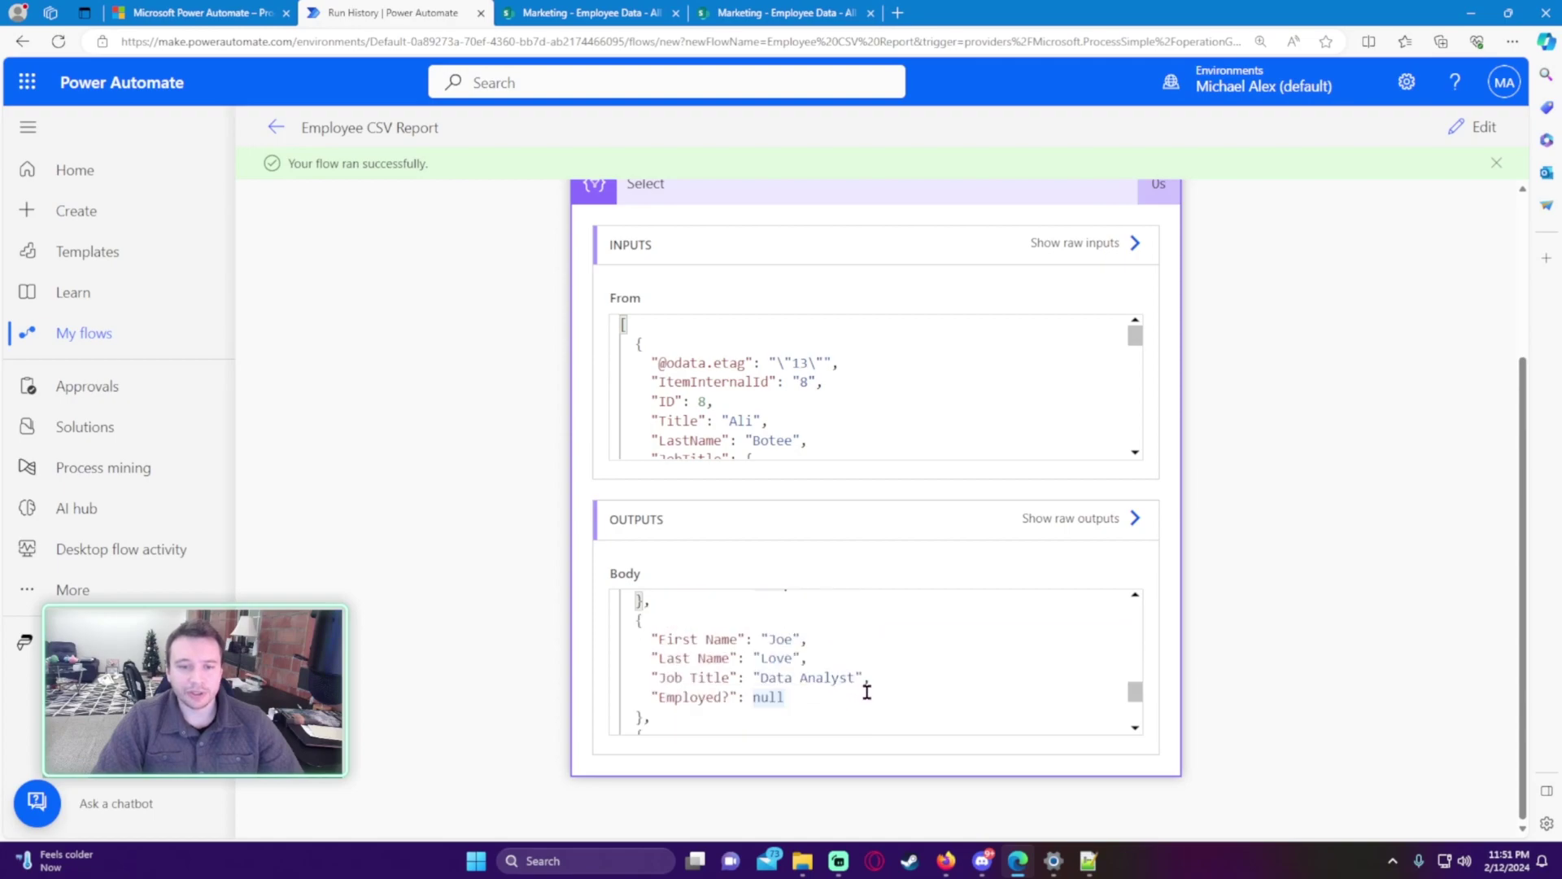
scroll(767, 698, down, 3)
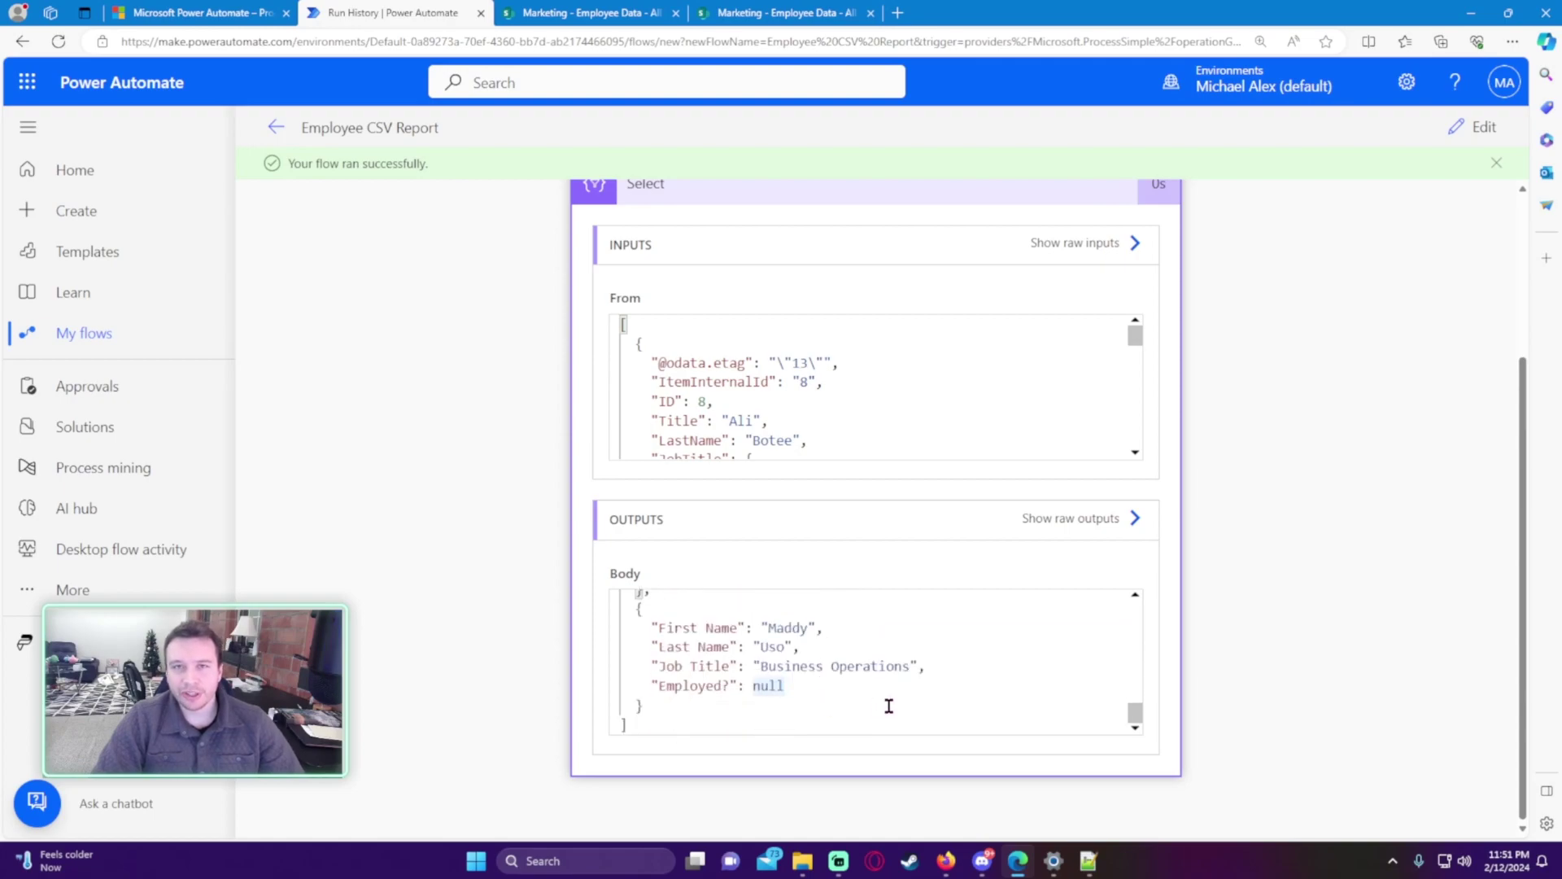
scroll(911, 701, up, 5)
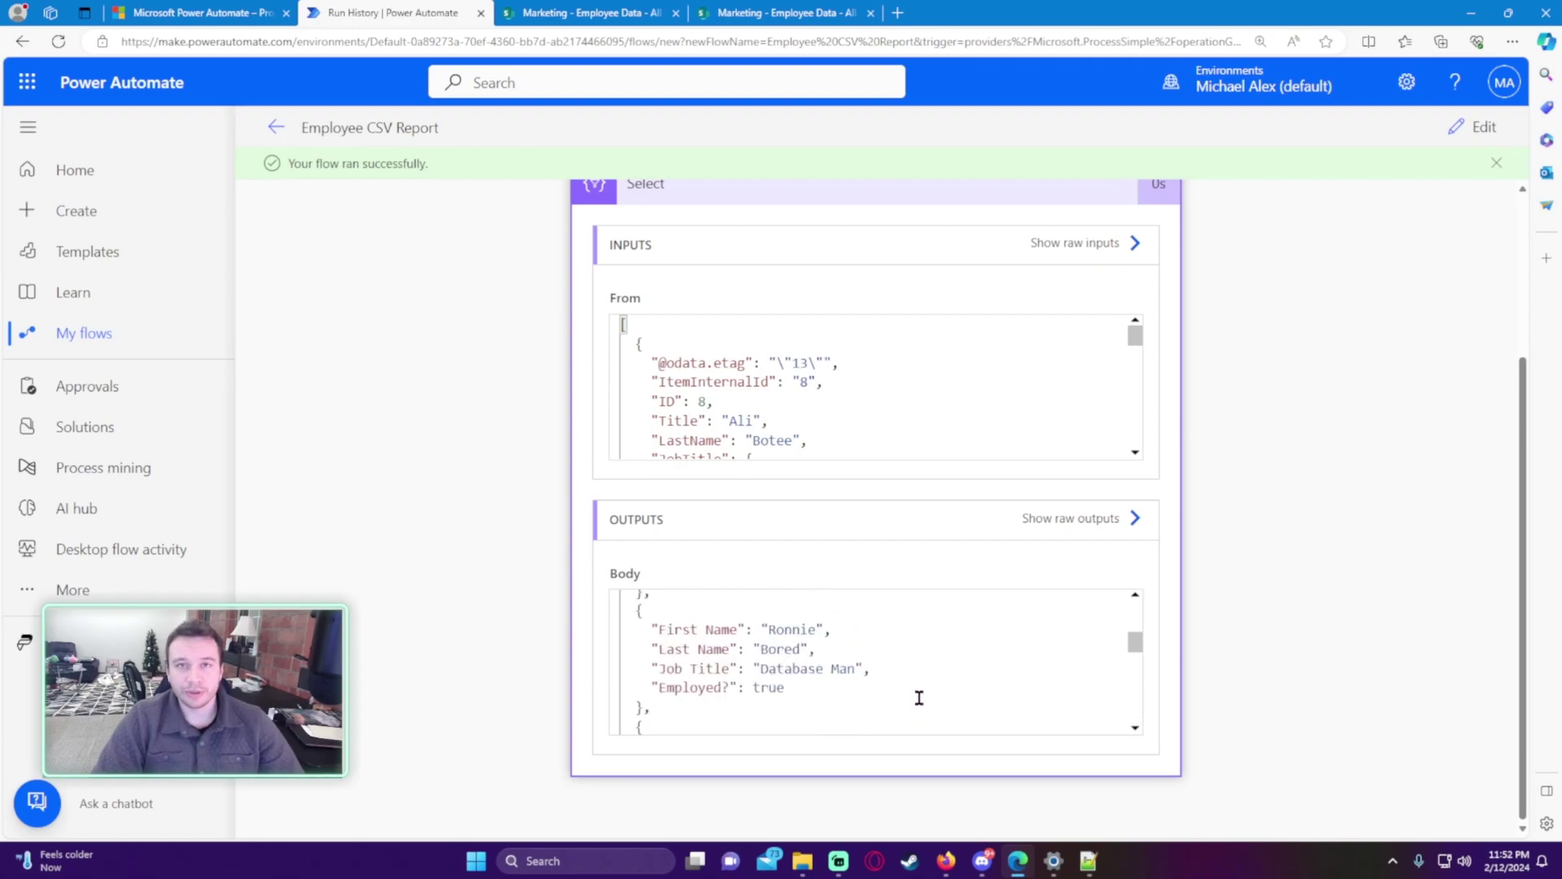
scroll(1007, 656, up, 4)
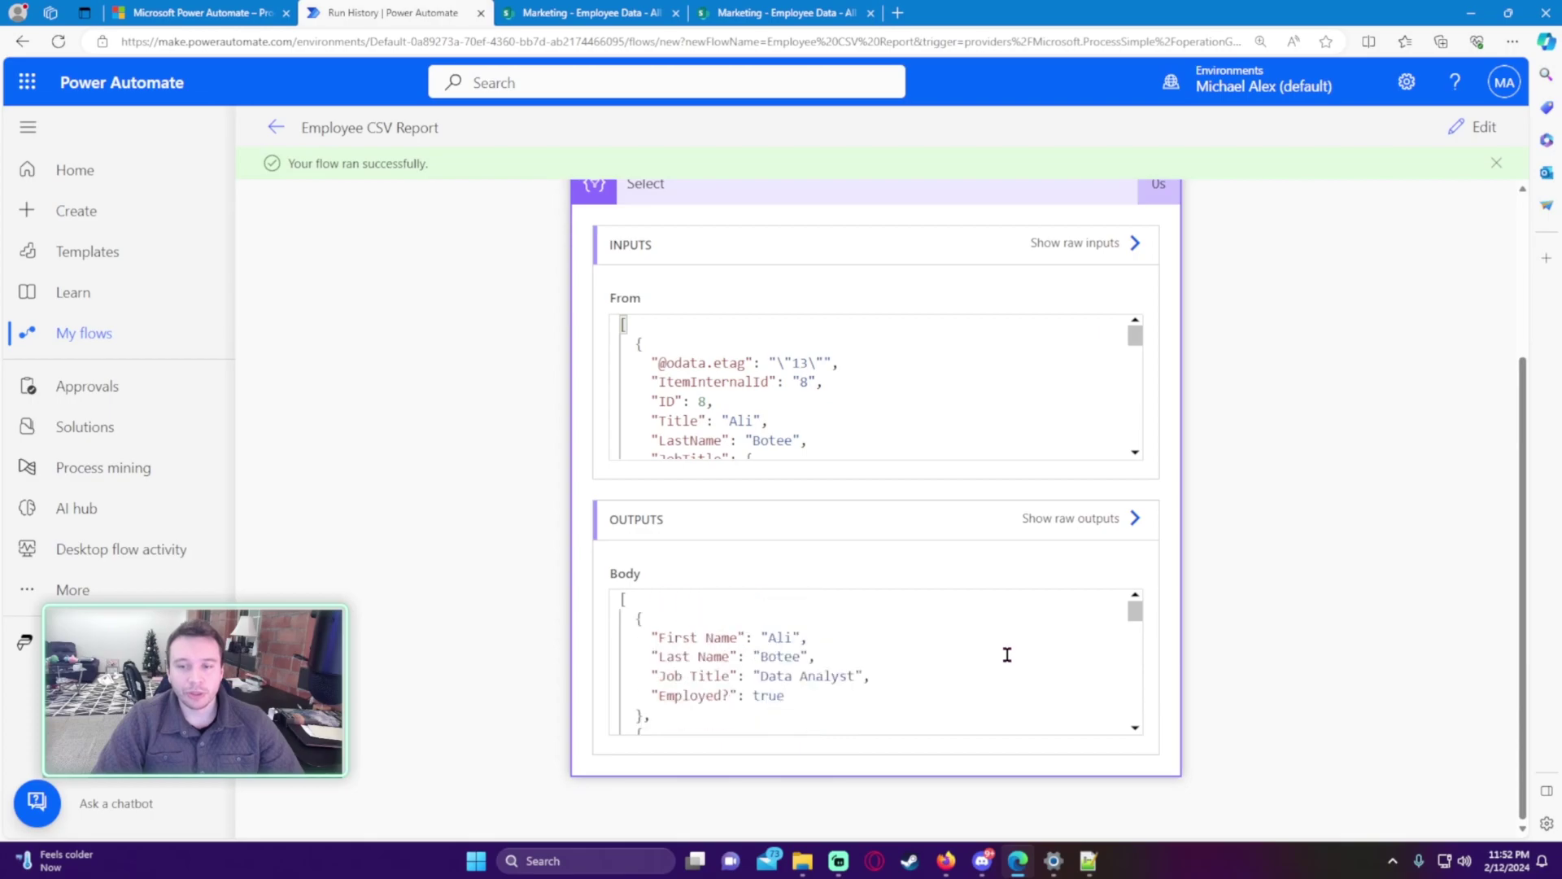
scroll(1156, 631, down, 1)
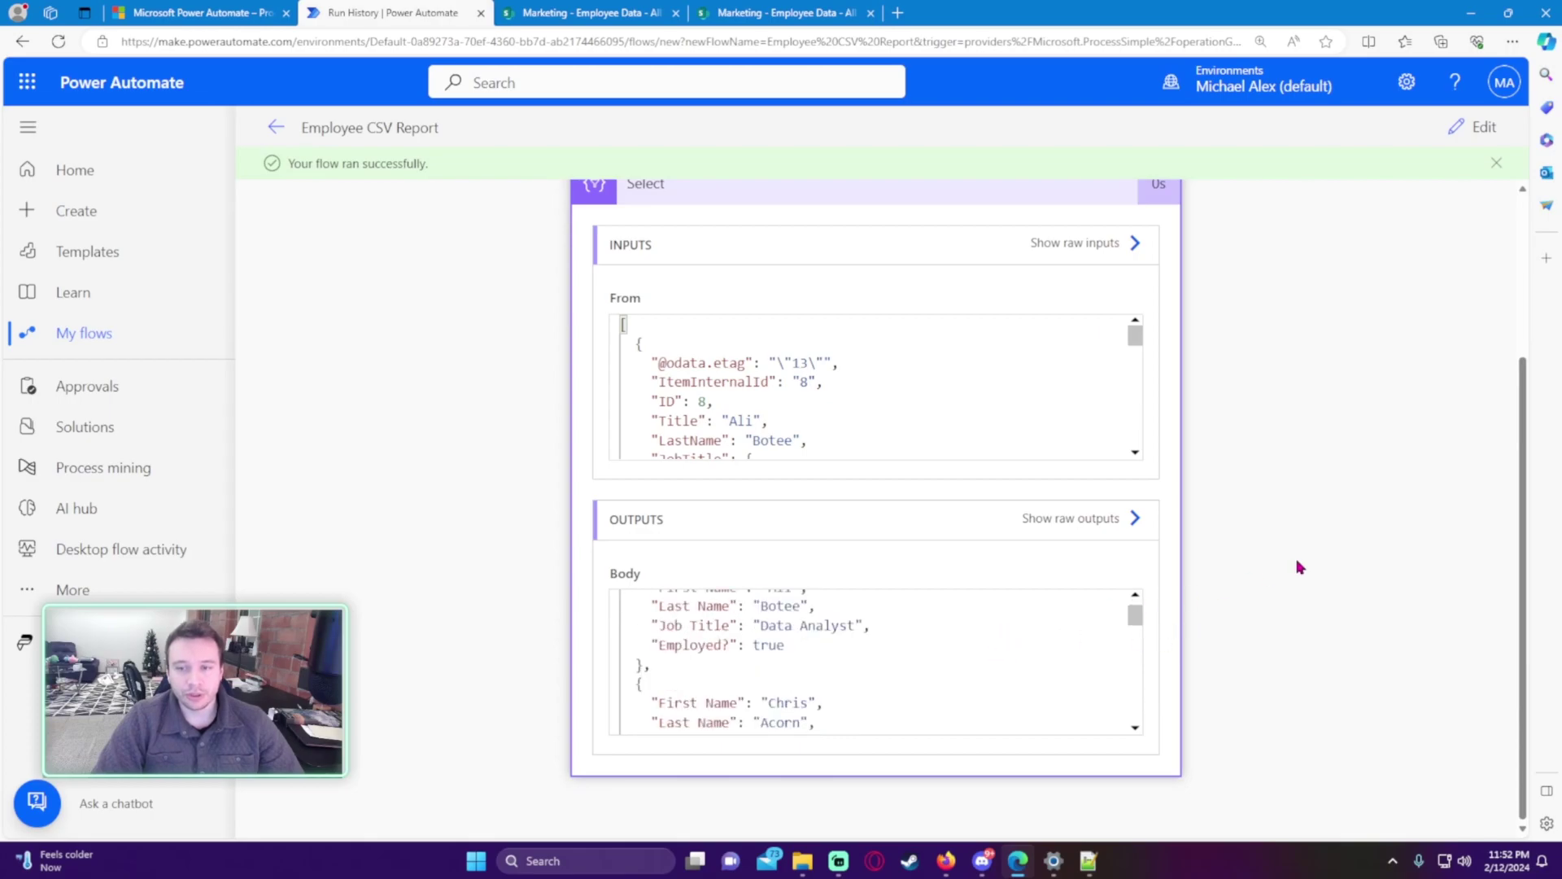
key(ctrl+minus)
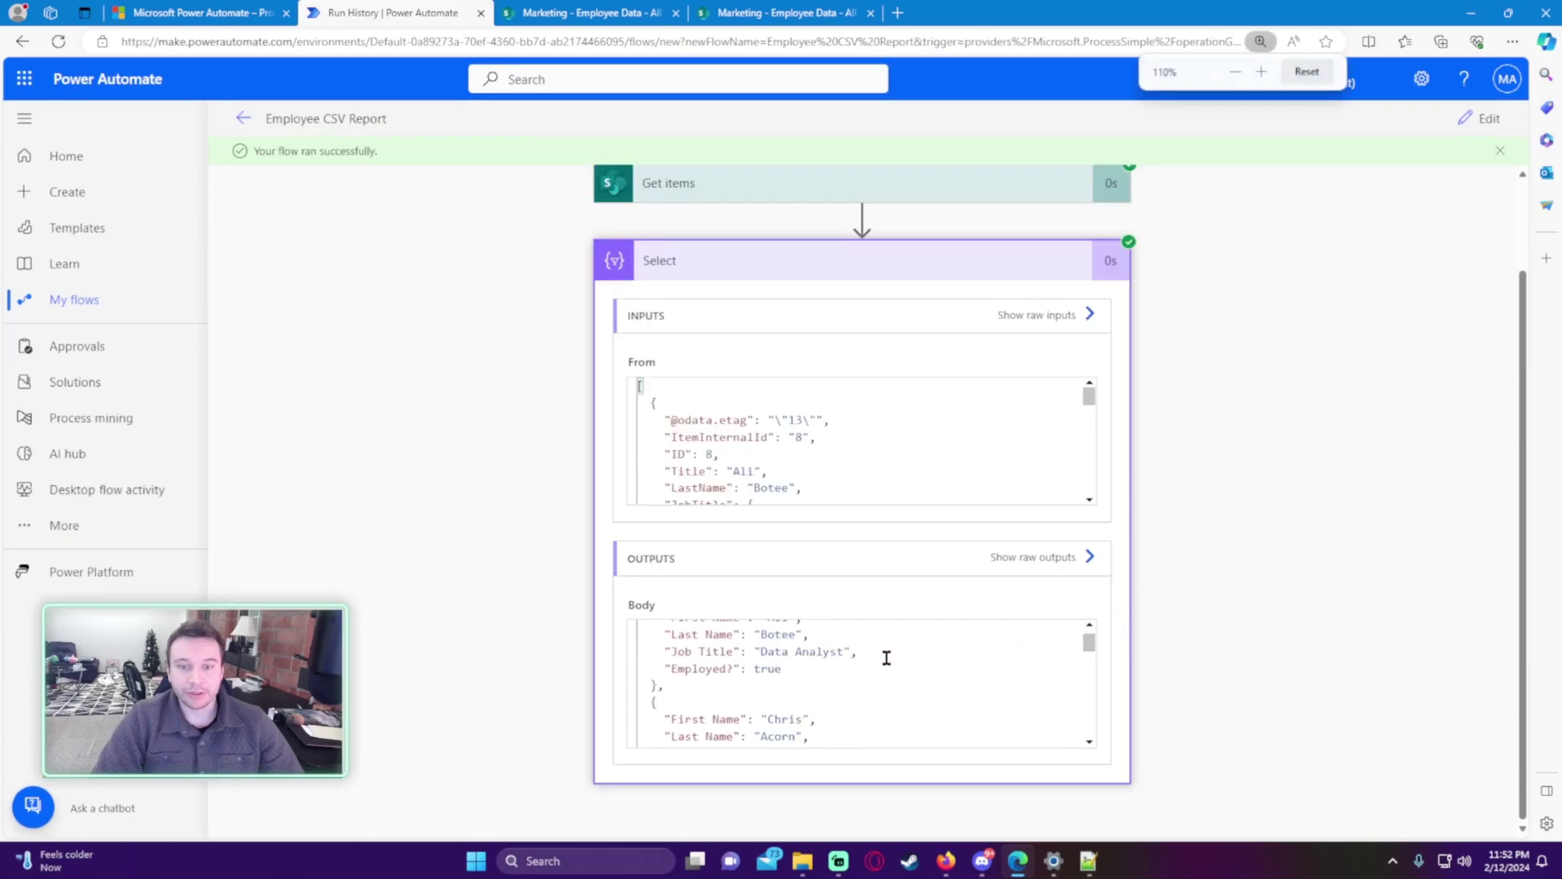
scroll(887, 657, down, 4)
scroll(760, 703, down, 2)
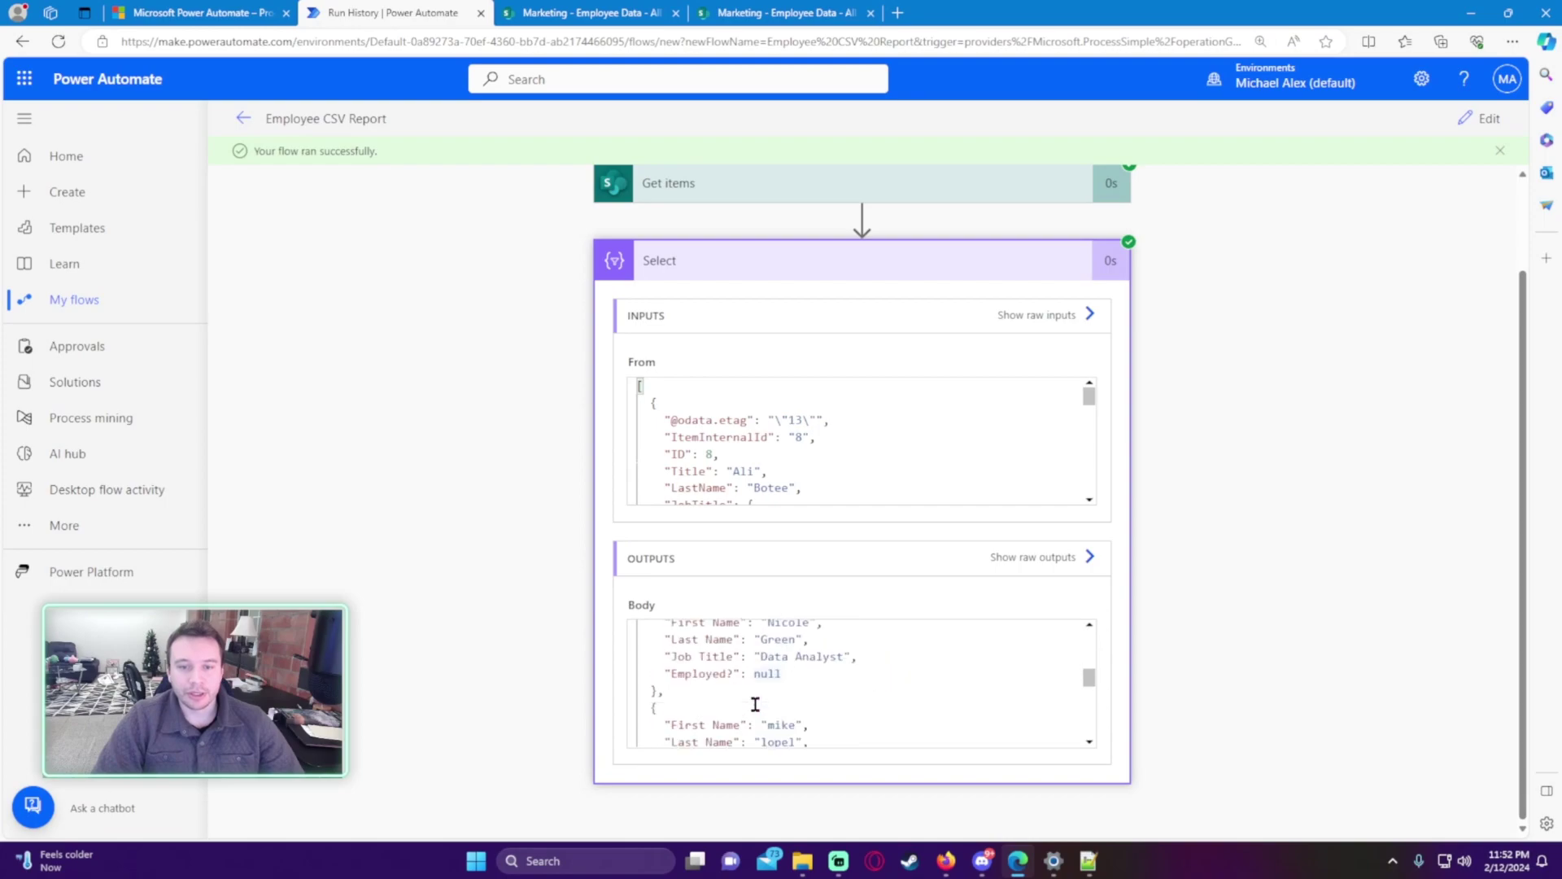
double_click(769, 674)
click(796, 680)
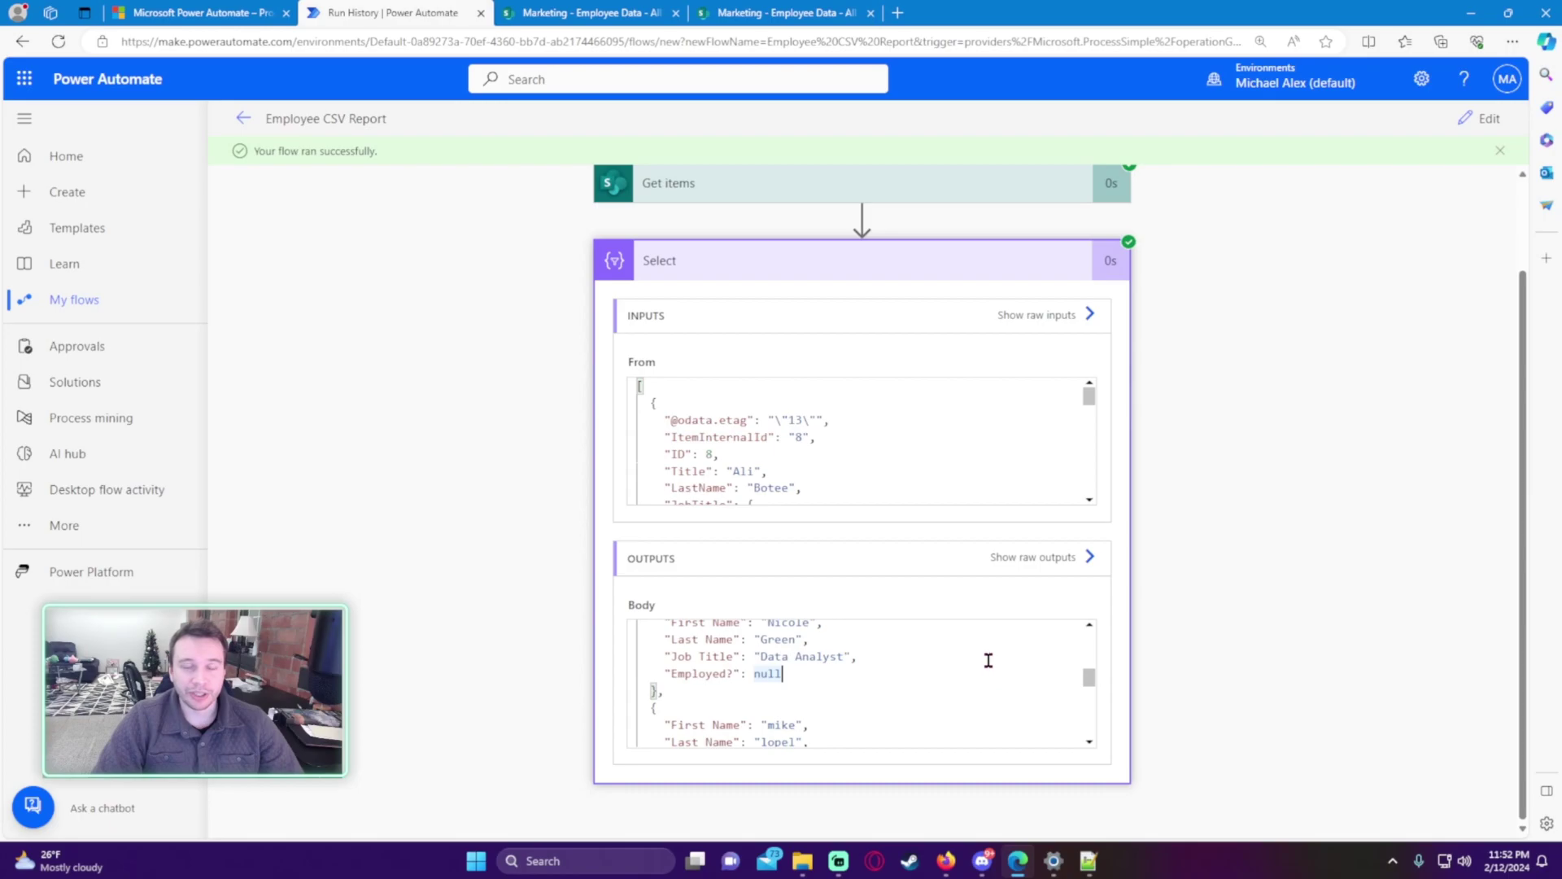
drag(753, 674, 839, 673)
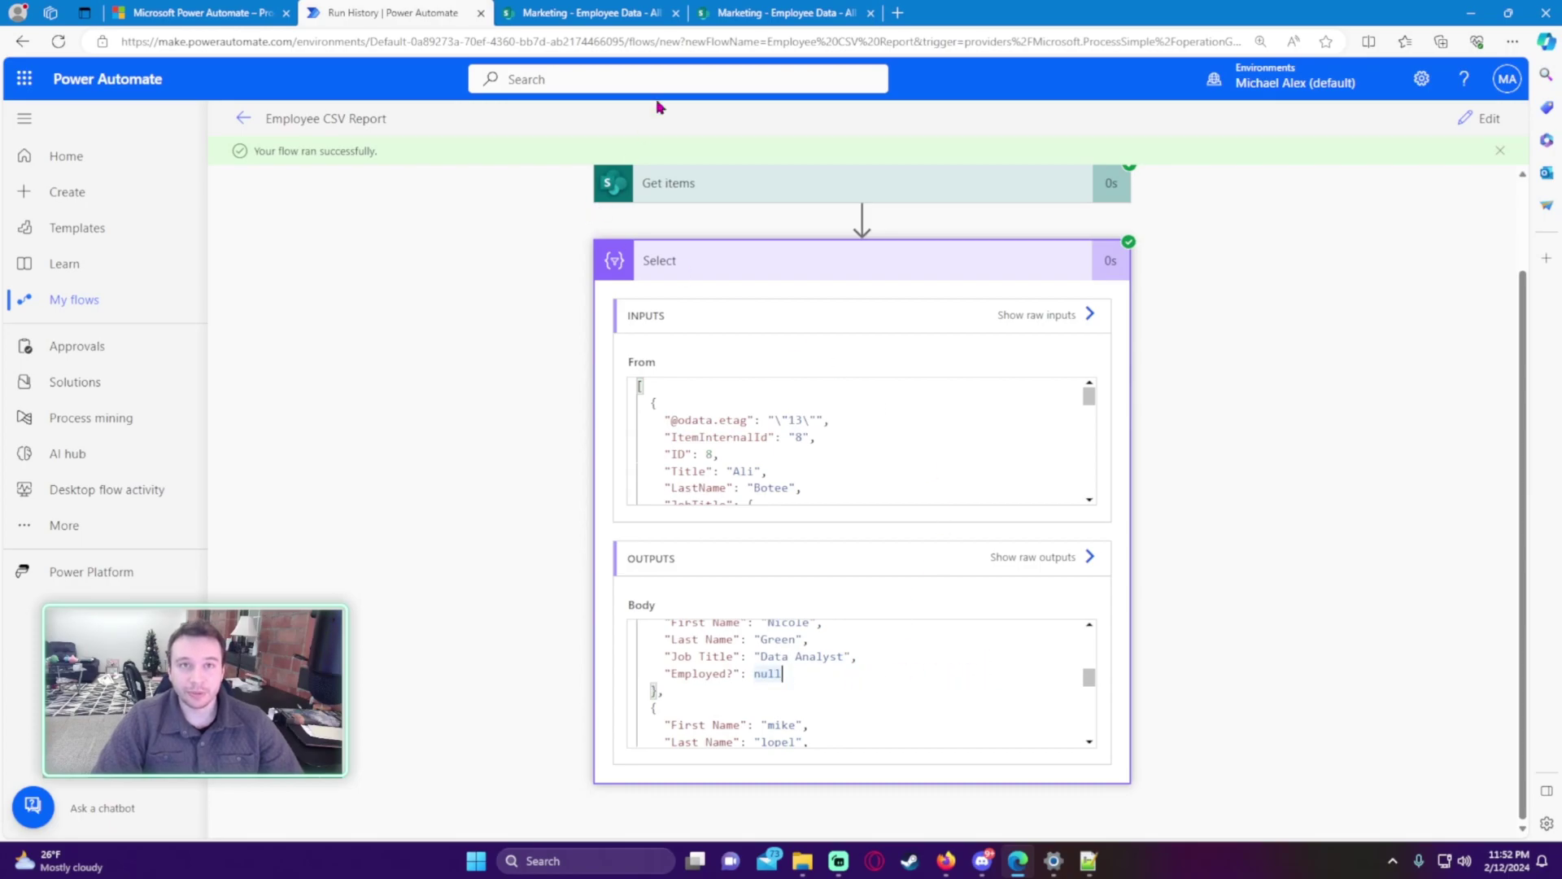
click(773, 13)
Tick Currently Employed for the fifth employee in the SharePoint Employee Data list
click(929, 552)
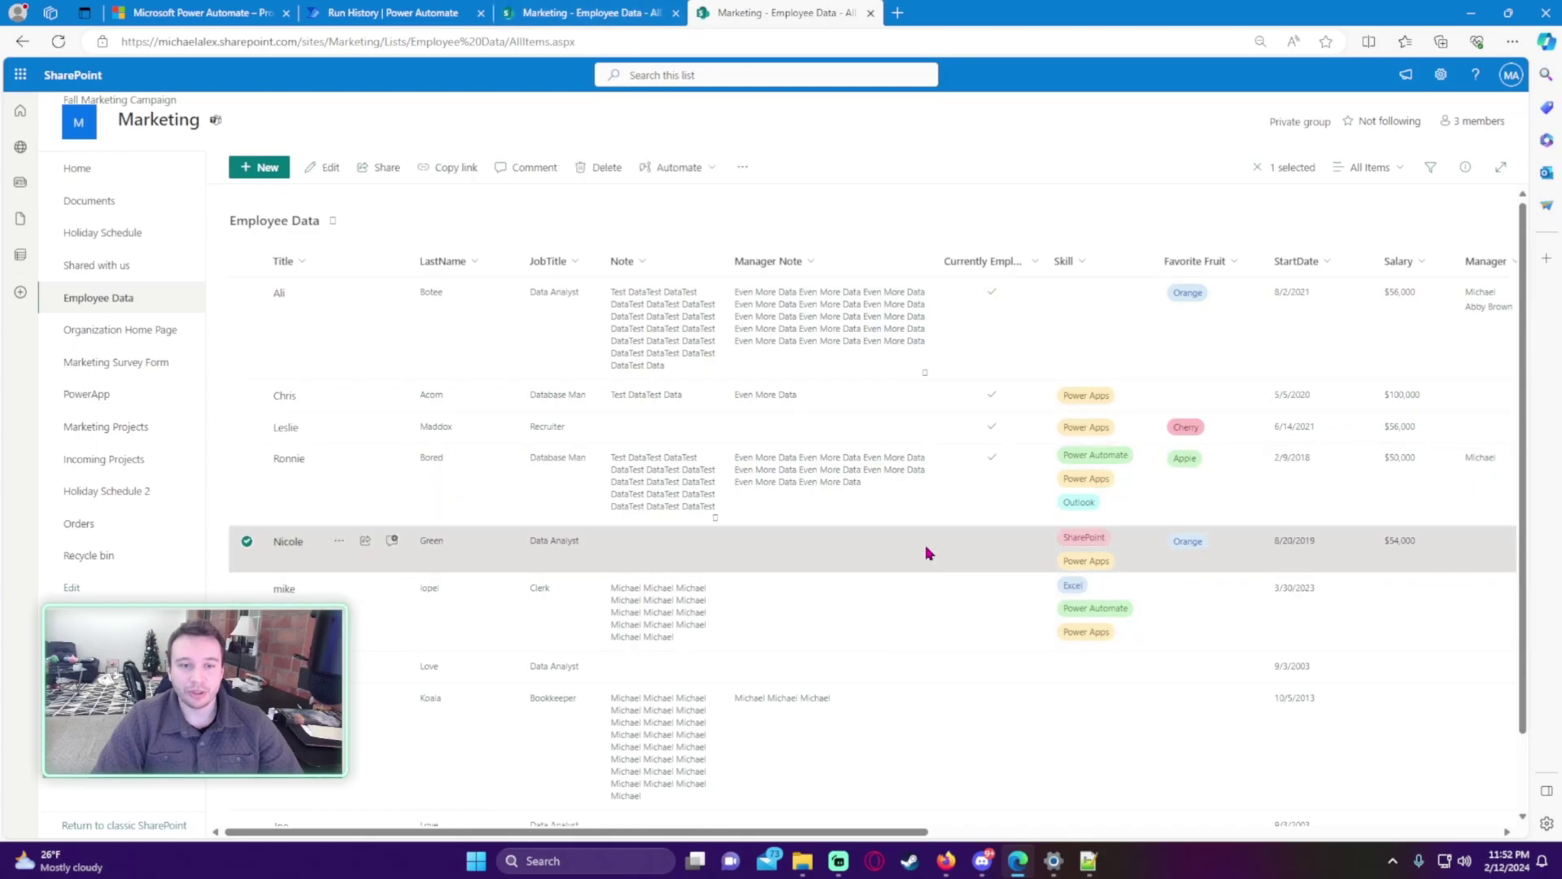
double_click(928, 552)
scroll(1128, 582, down, 5)
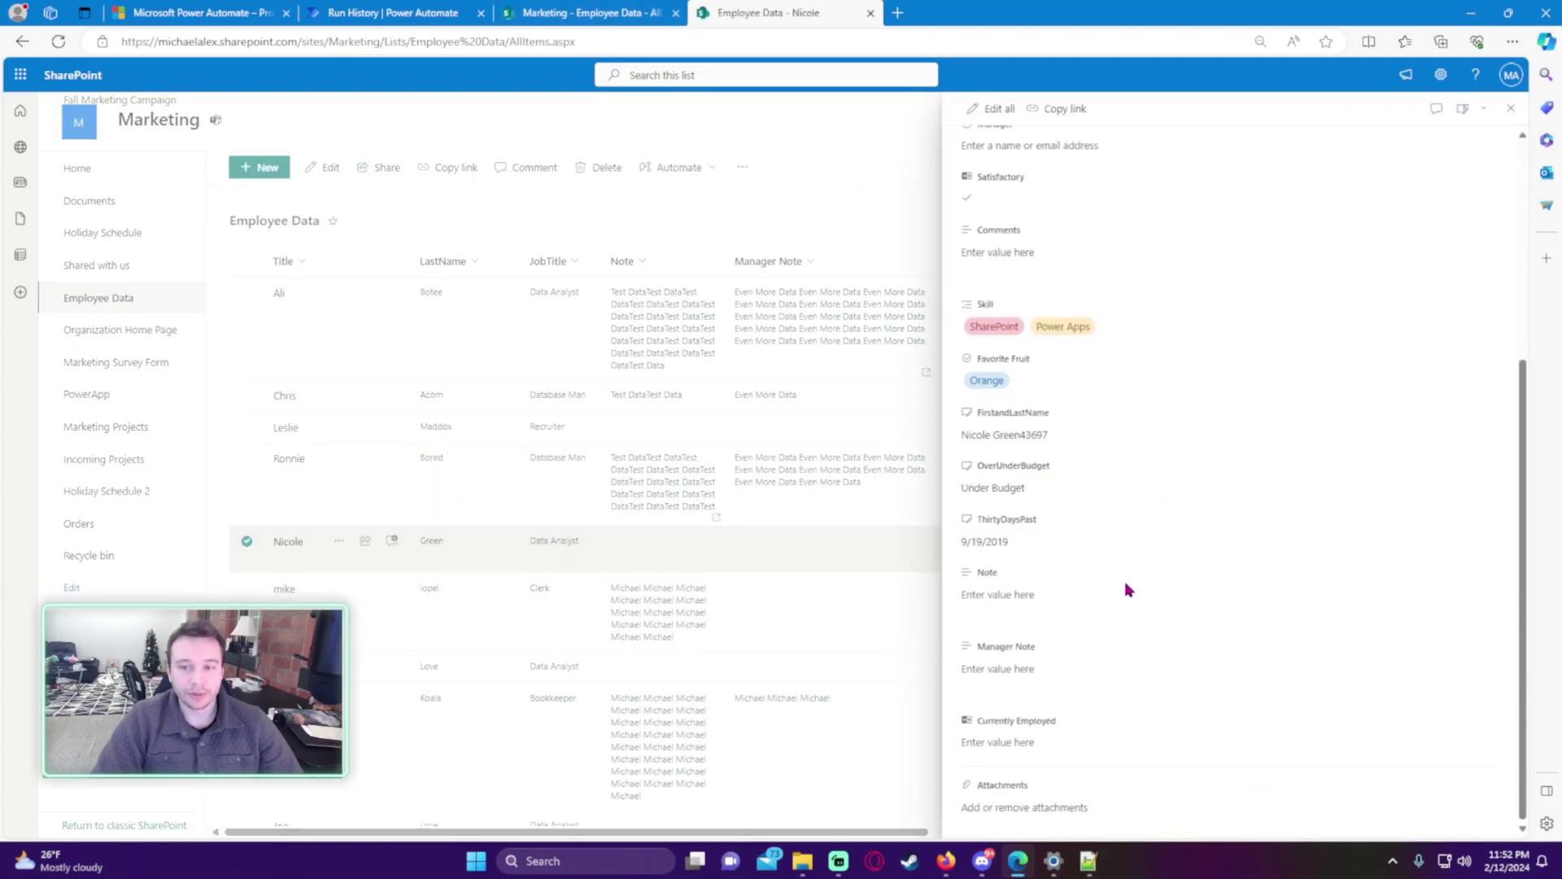
click(997, 742)
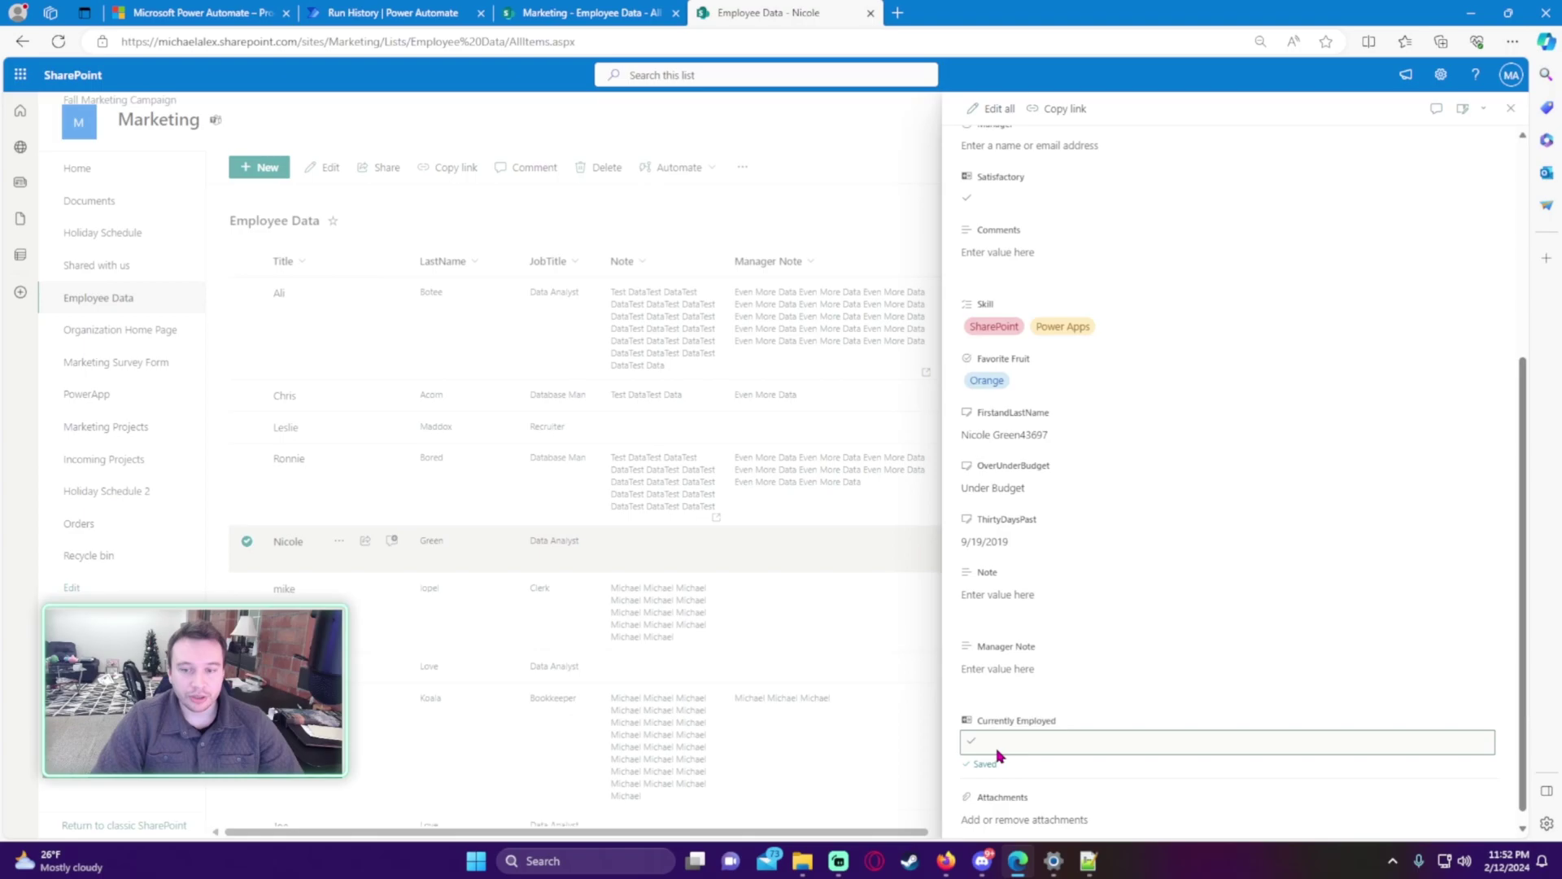
click(971, 742)
click(850, 725)
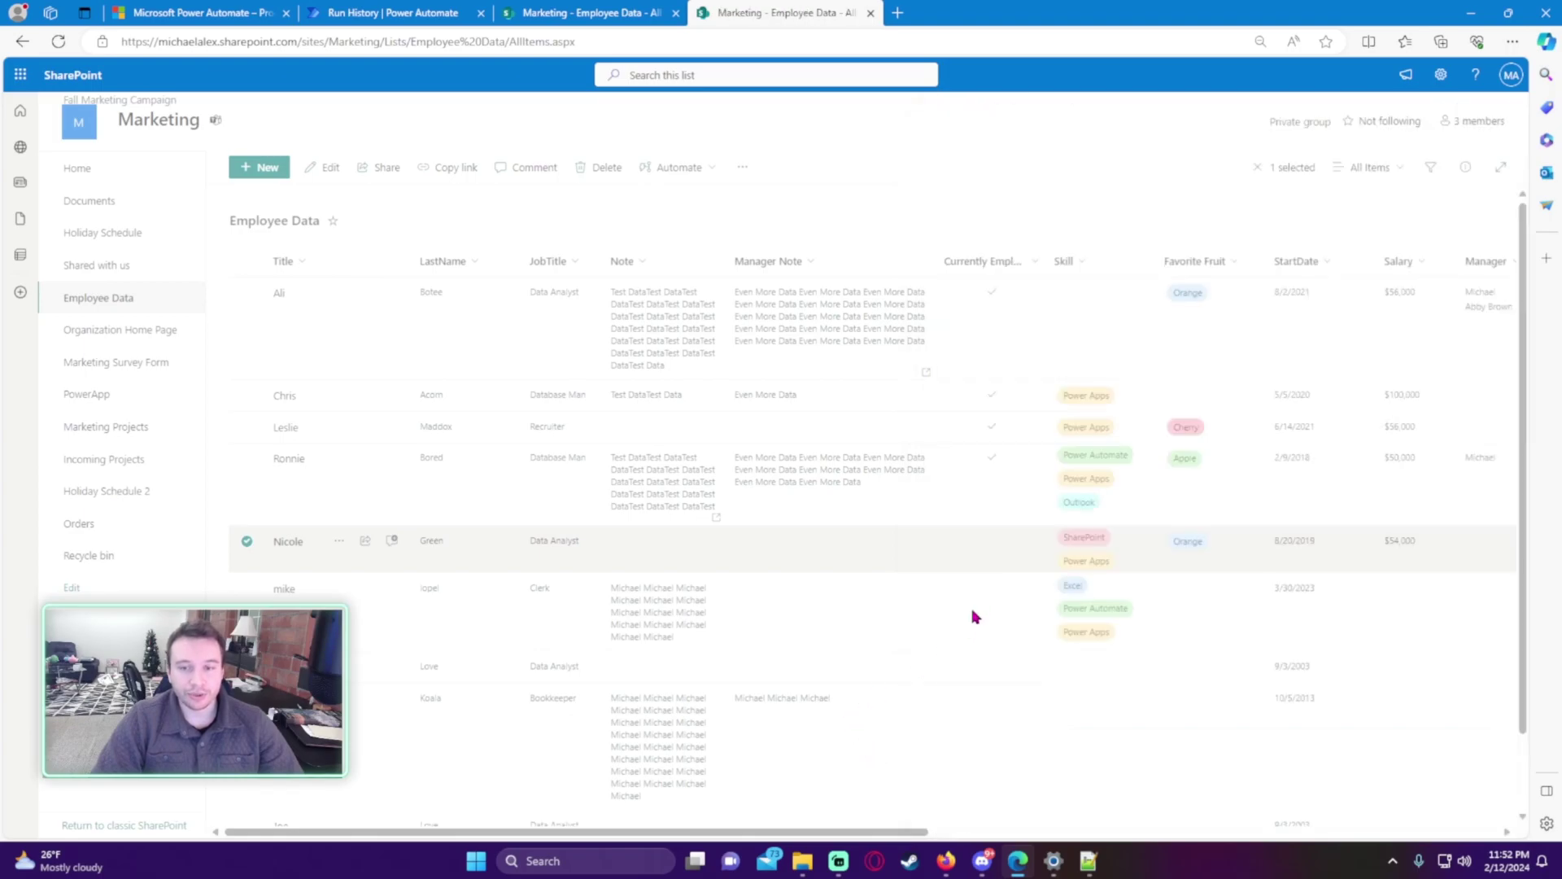
Leave the Clerk's Currently Employed box unticked, undoing an accidental tick
click(980, 606)
scroll(1085, 697, down, 5)
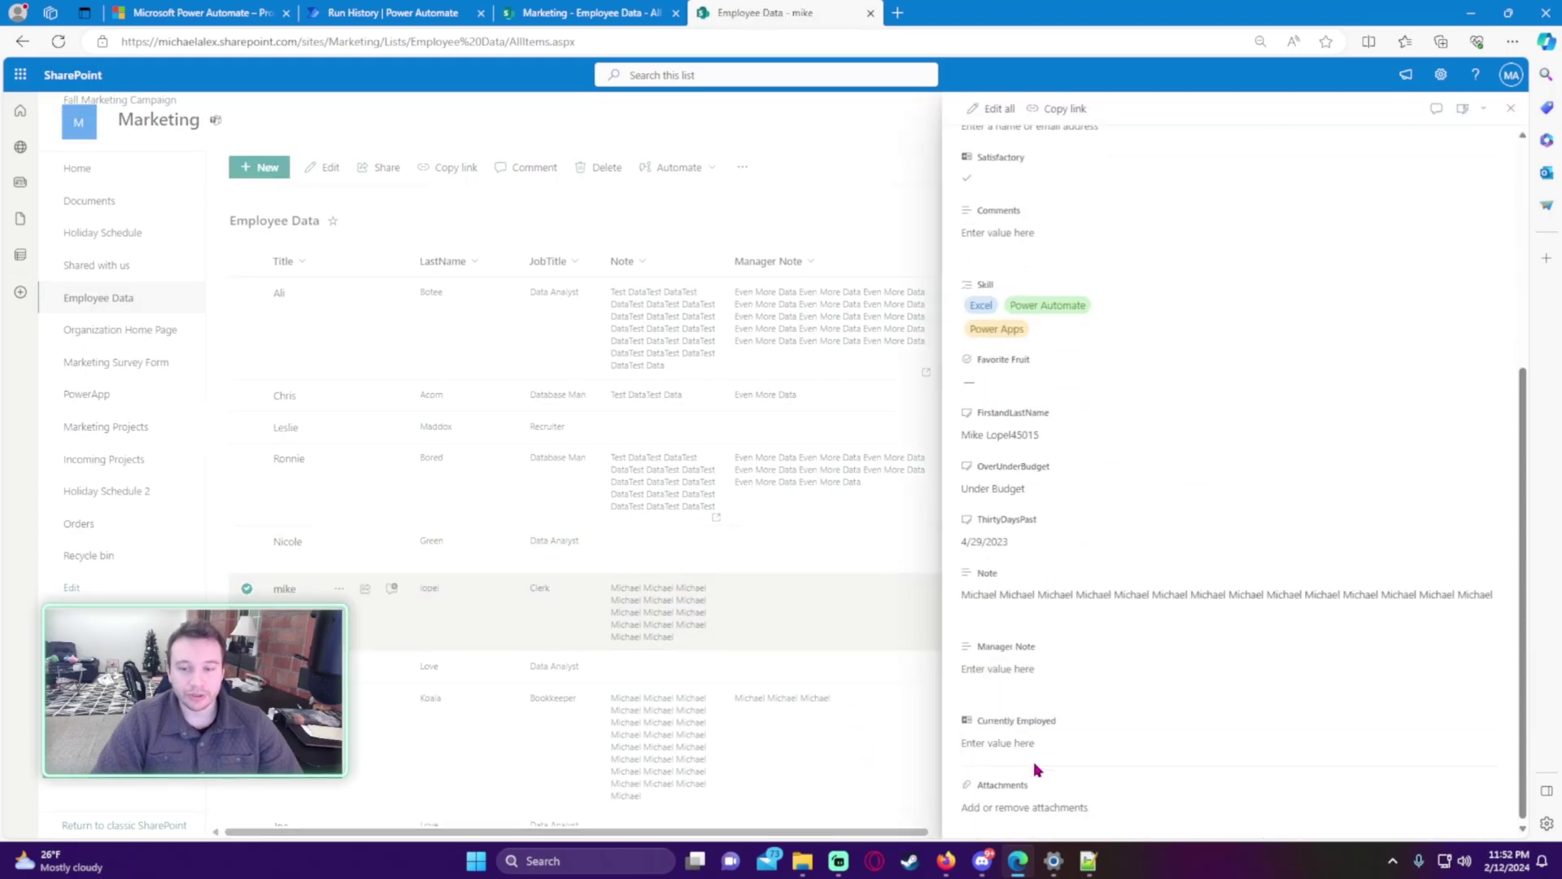
click(974, 743)
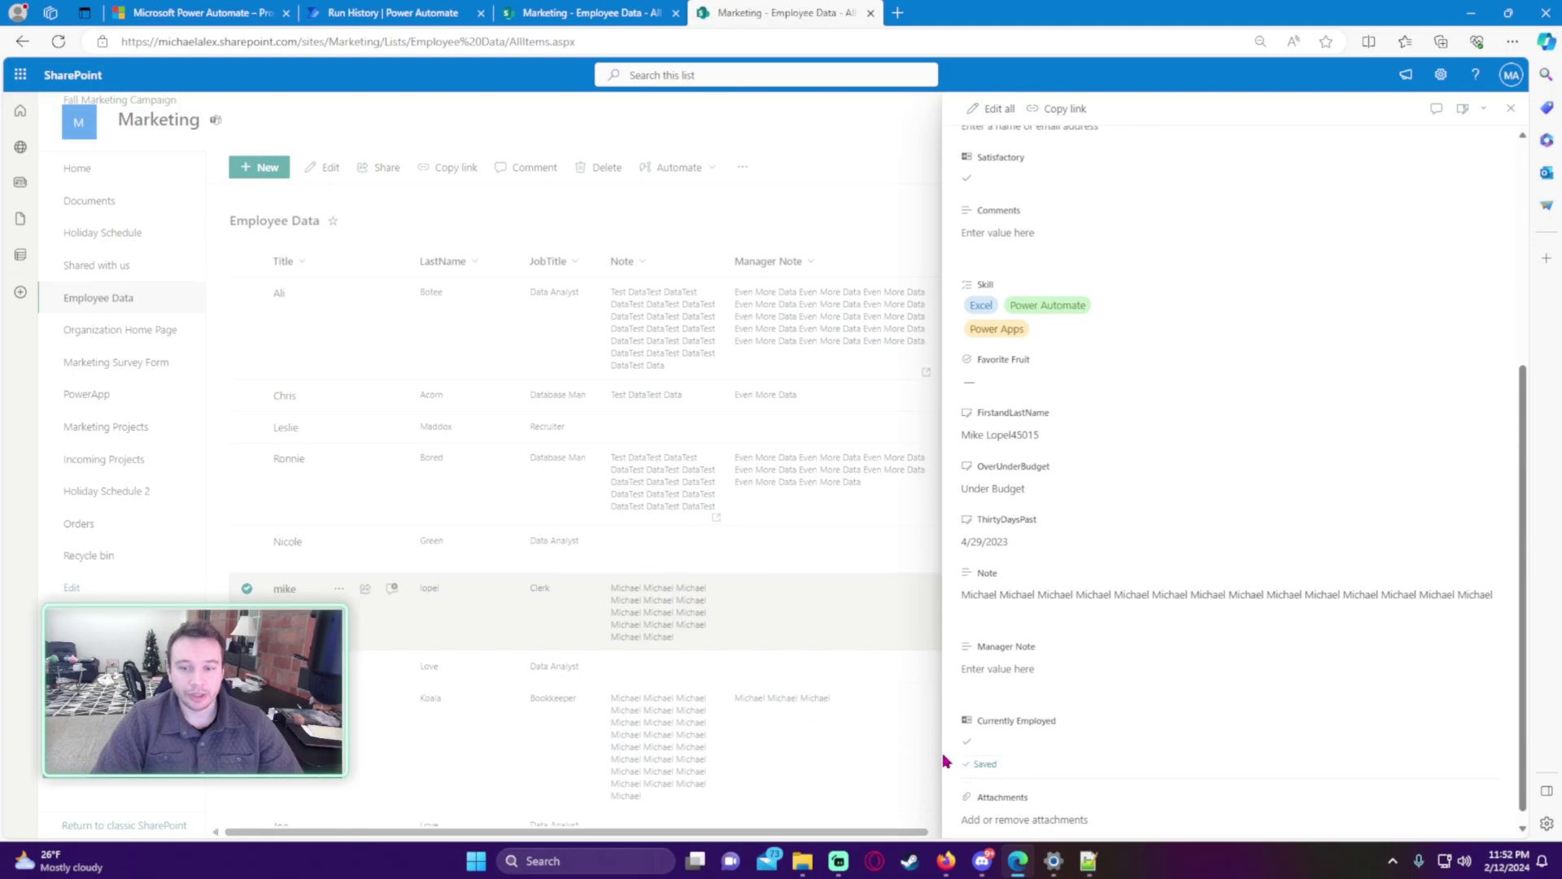
click(890, 749)
click(969, 618)
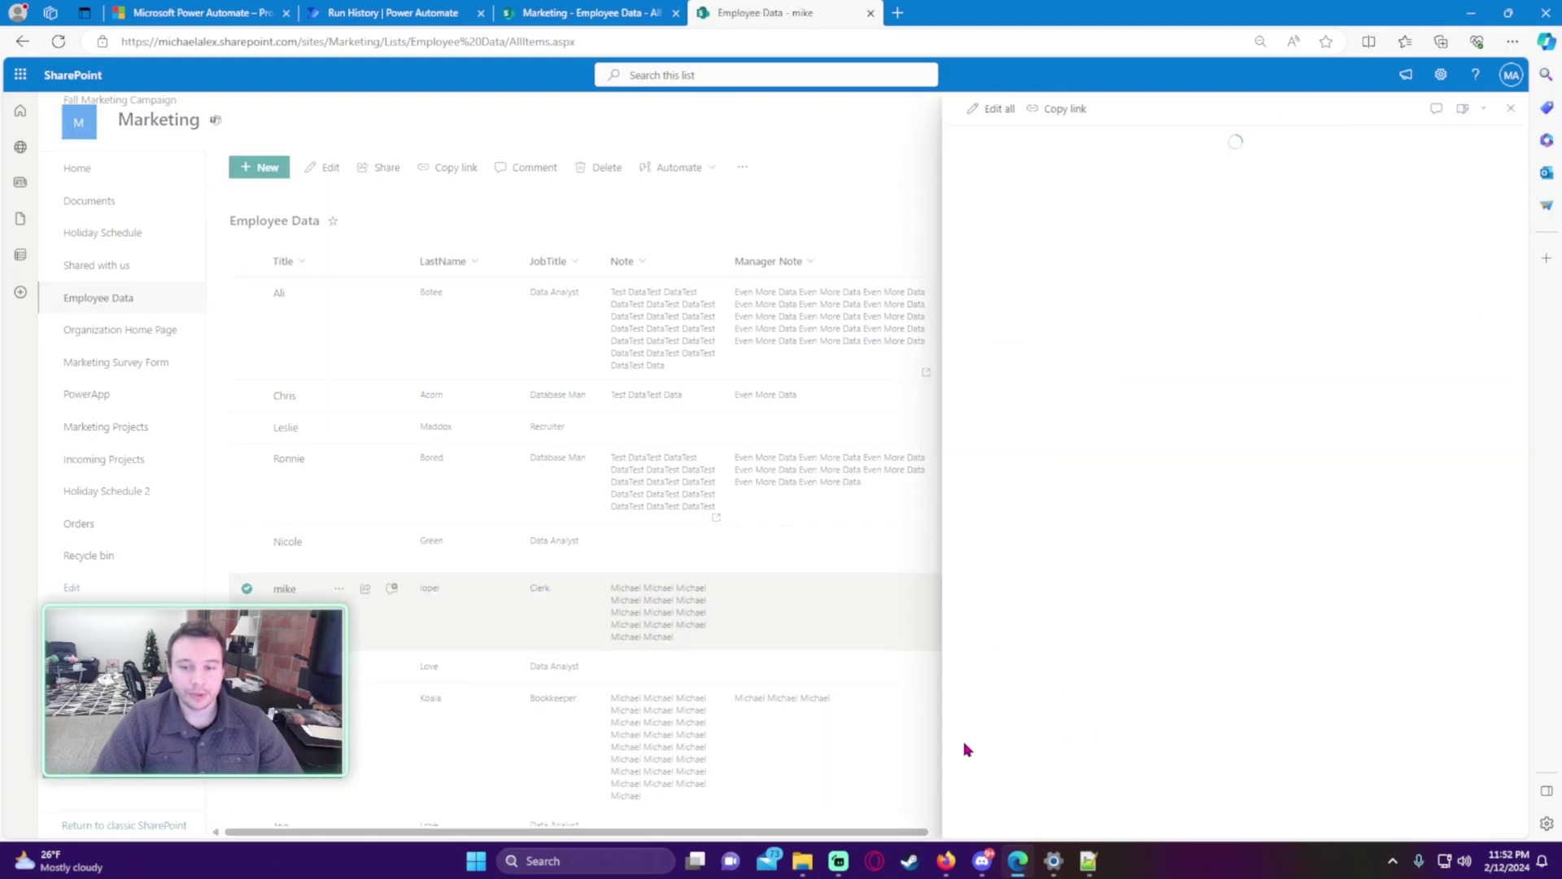
click(979, 743)
click(973, 742)
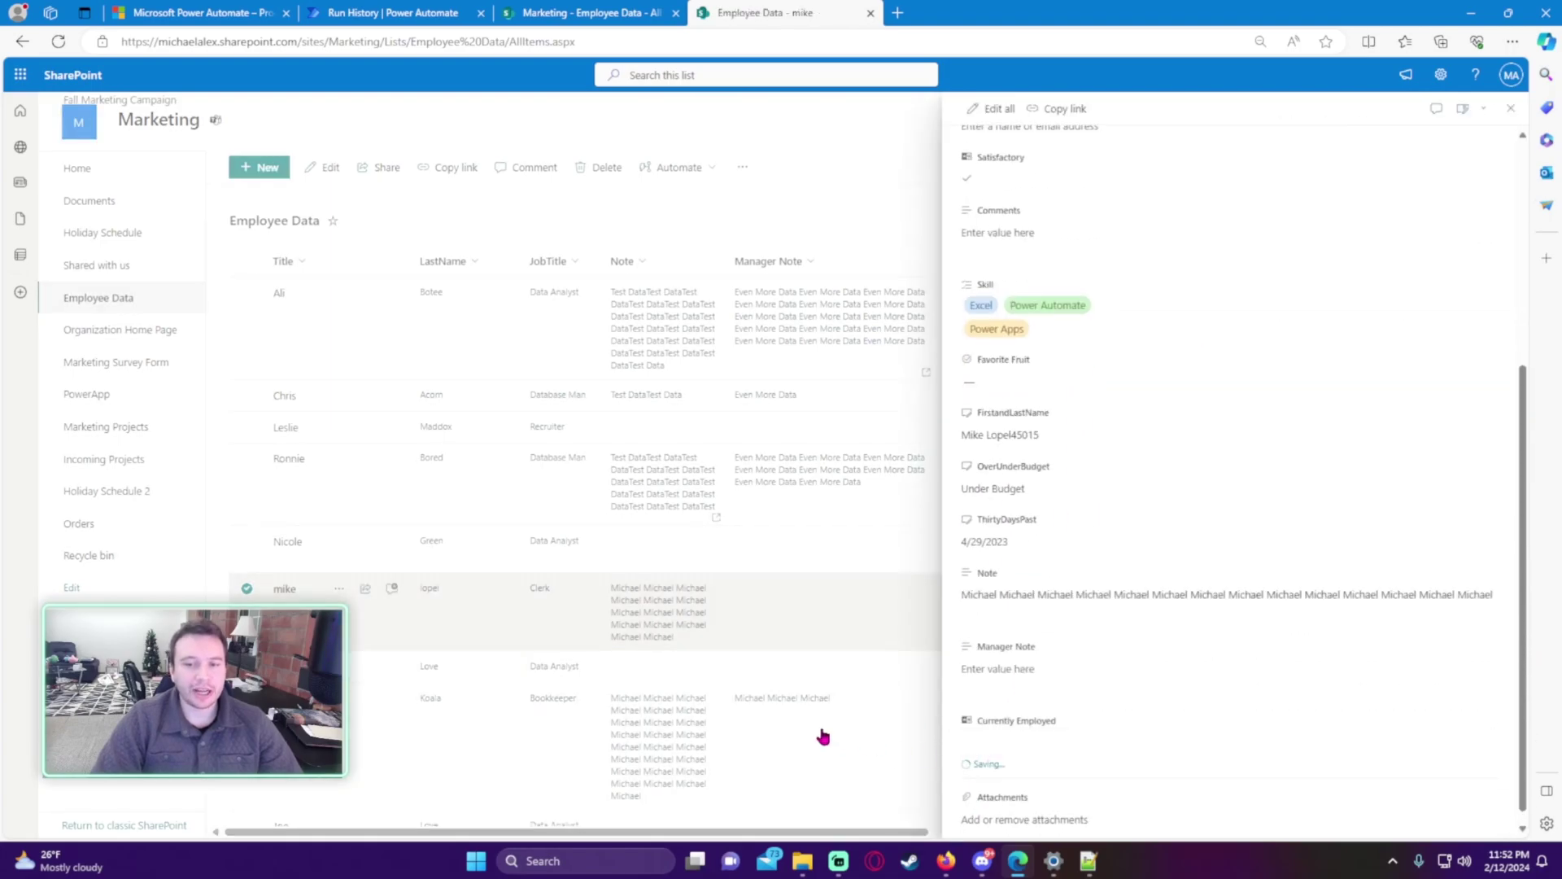
click(813, 727)
Save the Employee CSV Report flow and run a manual test
click(411, 11)
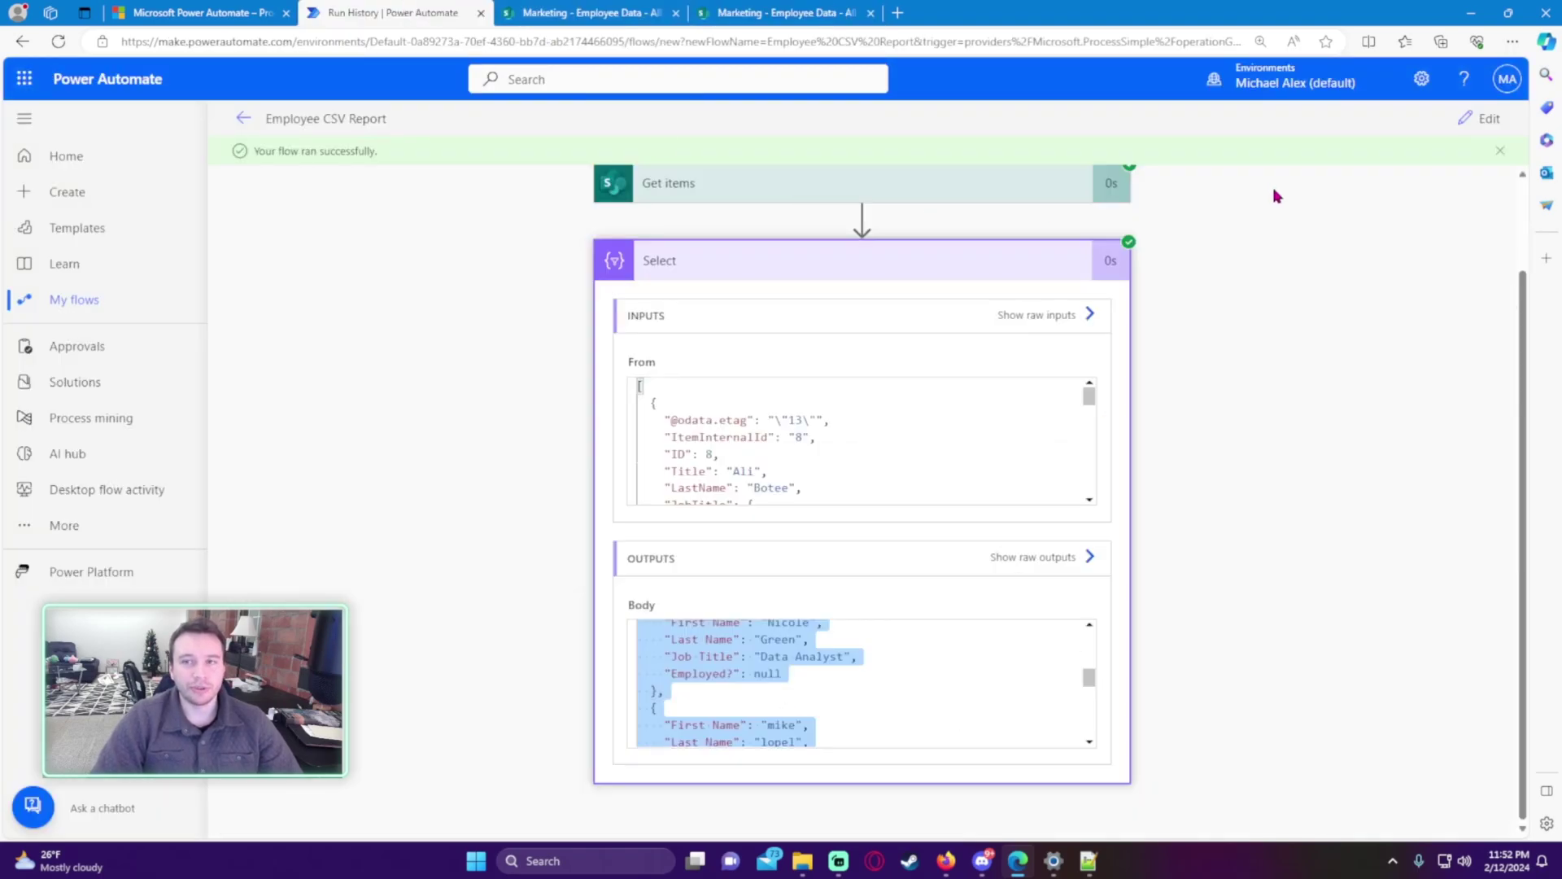
click(1479, 118)
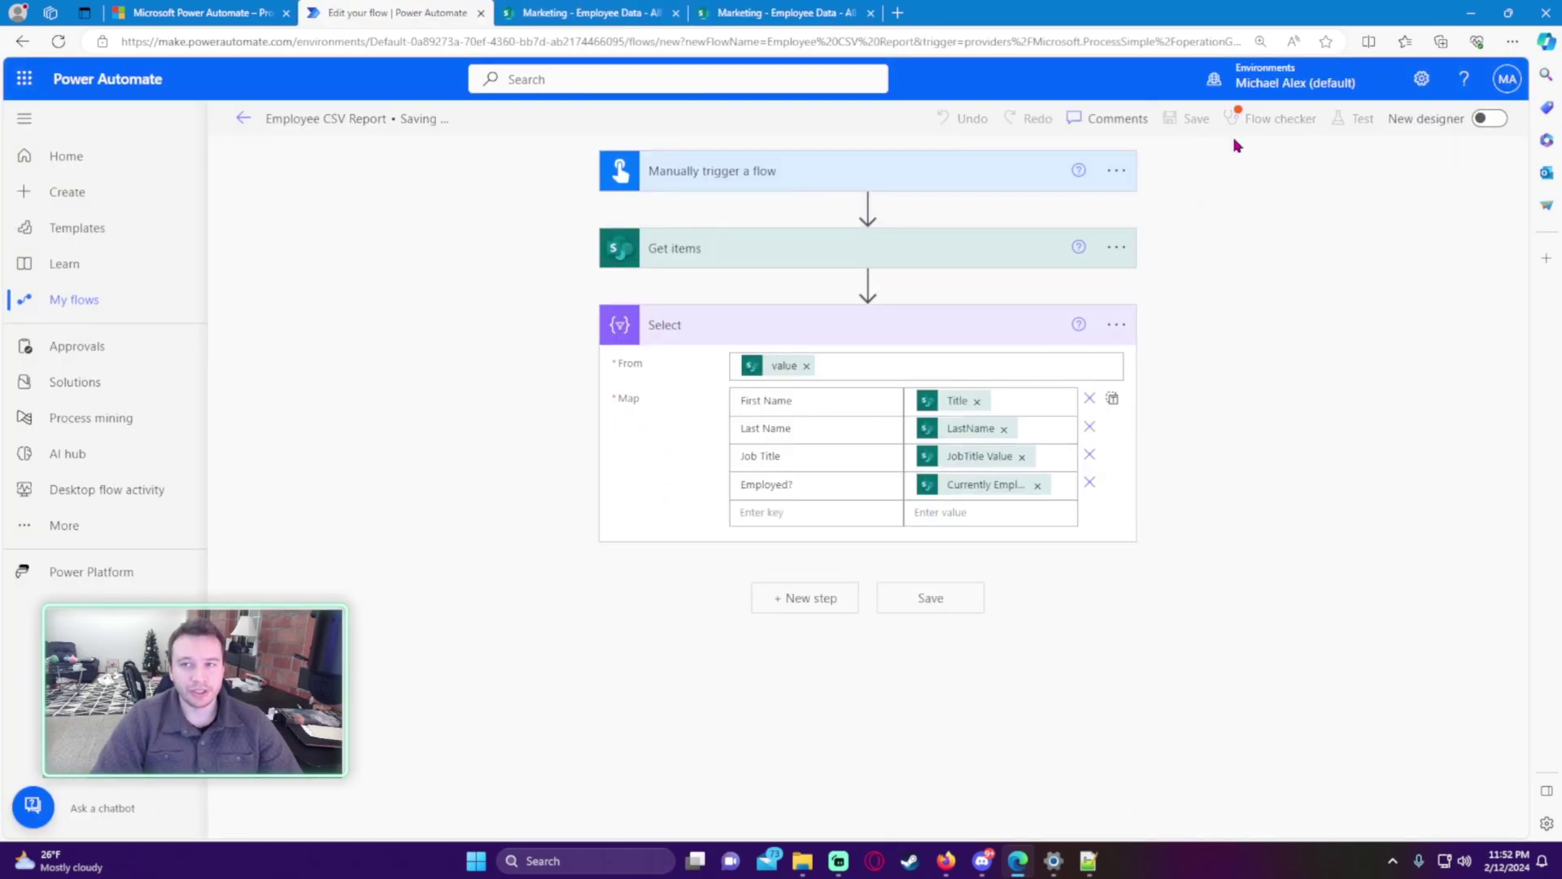
click(1370, 130)
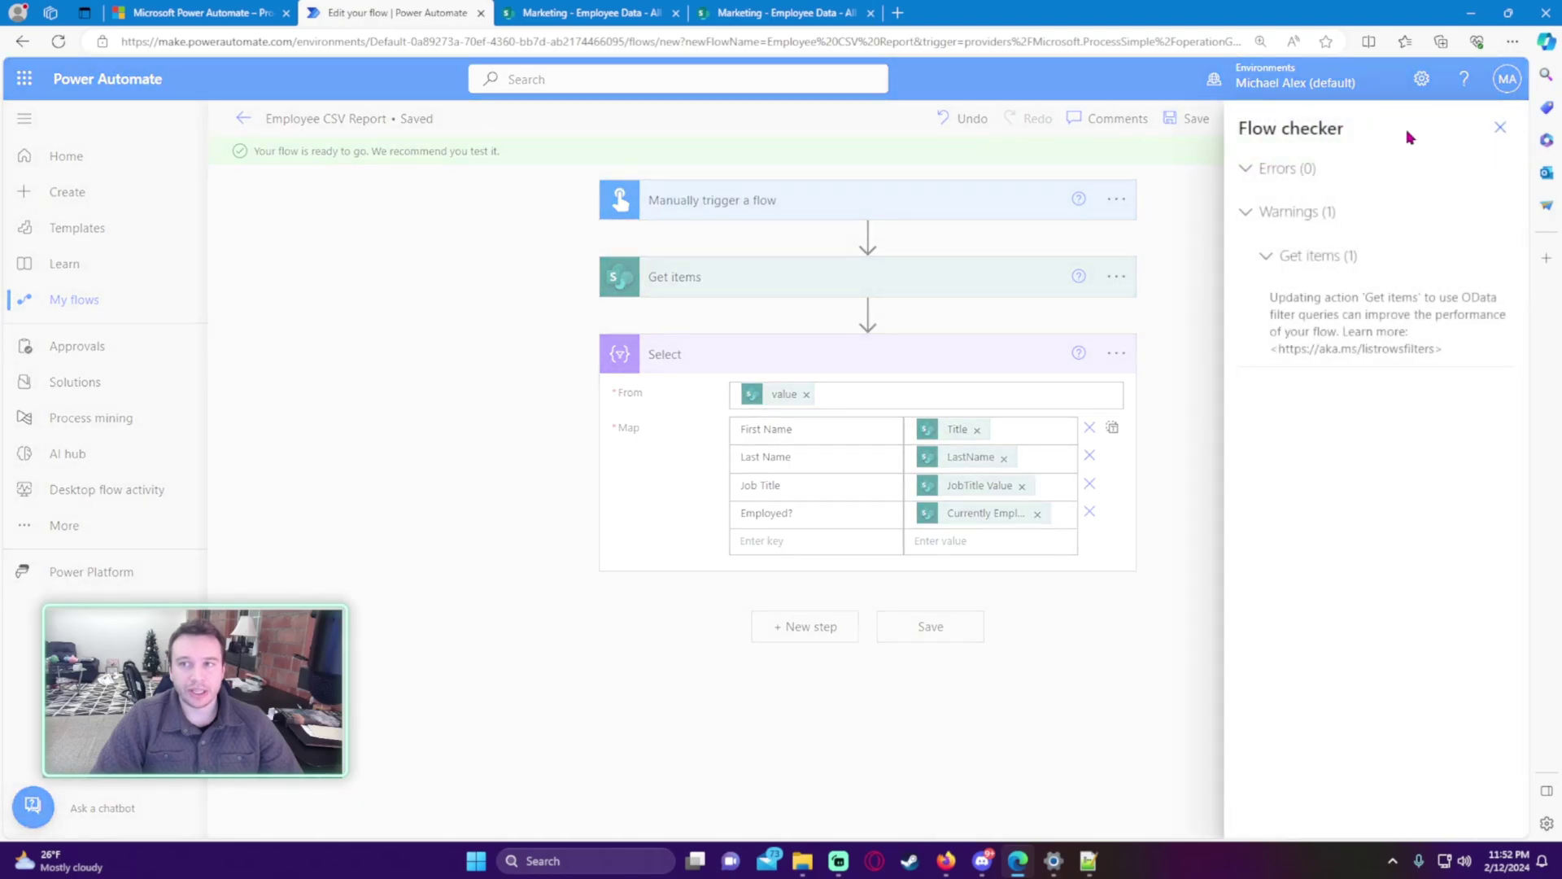
click(1500, 129)
click(1353, 123)
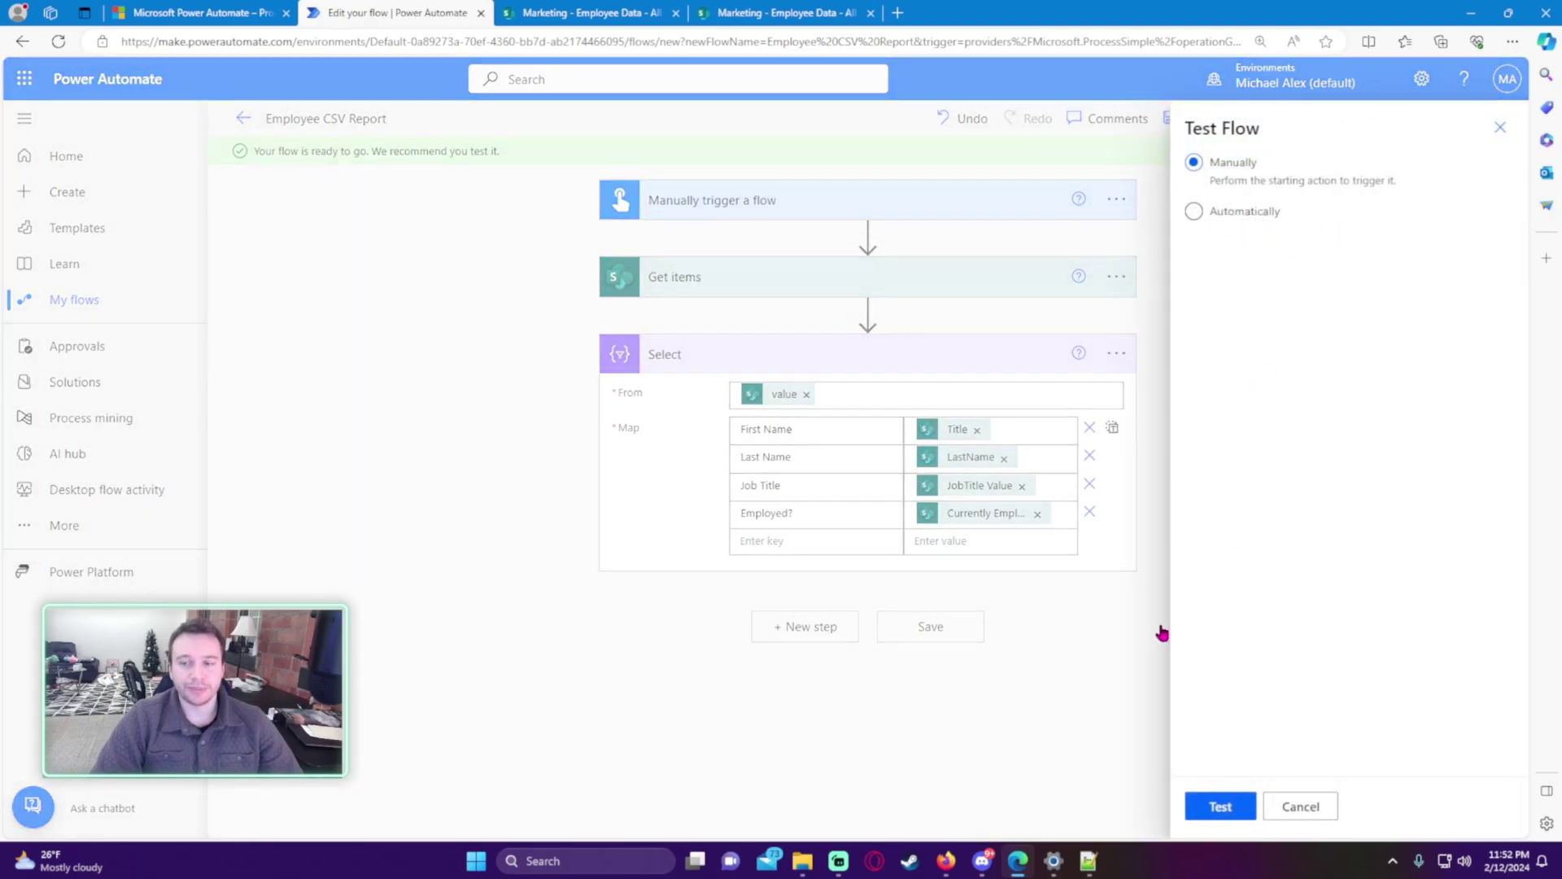
click(1221, 808)
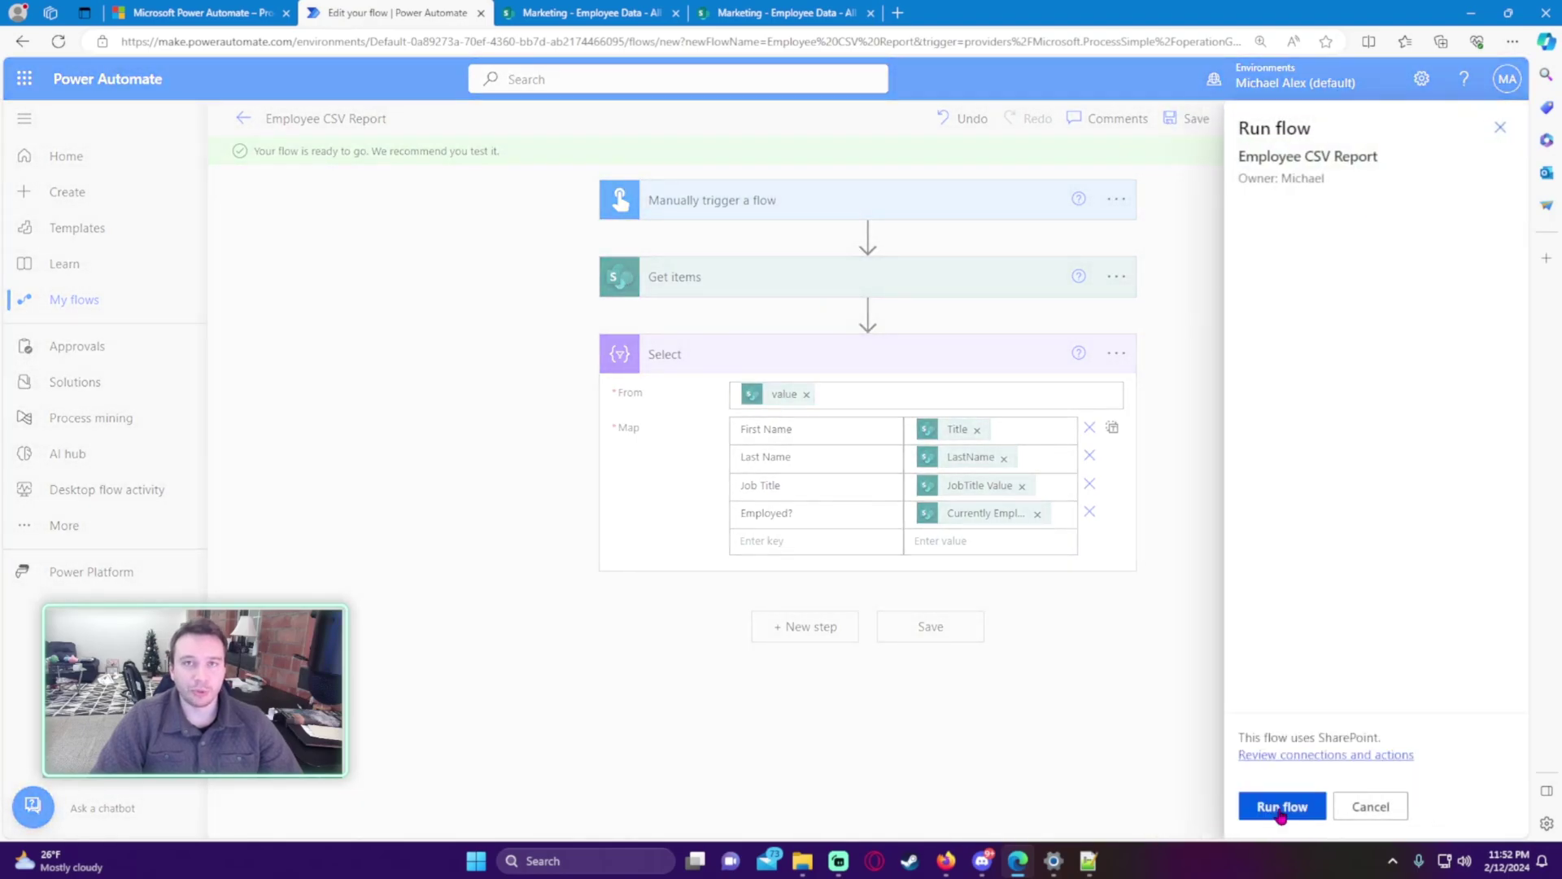
click(1281, 809)
click(1281, 816)
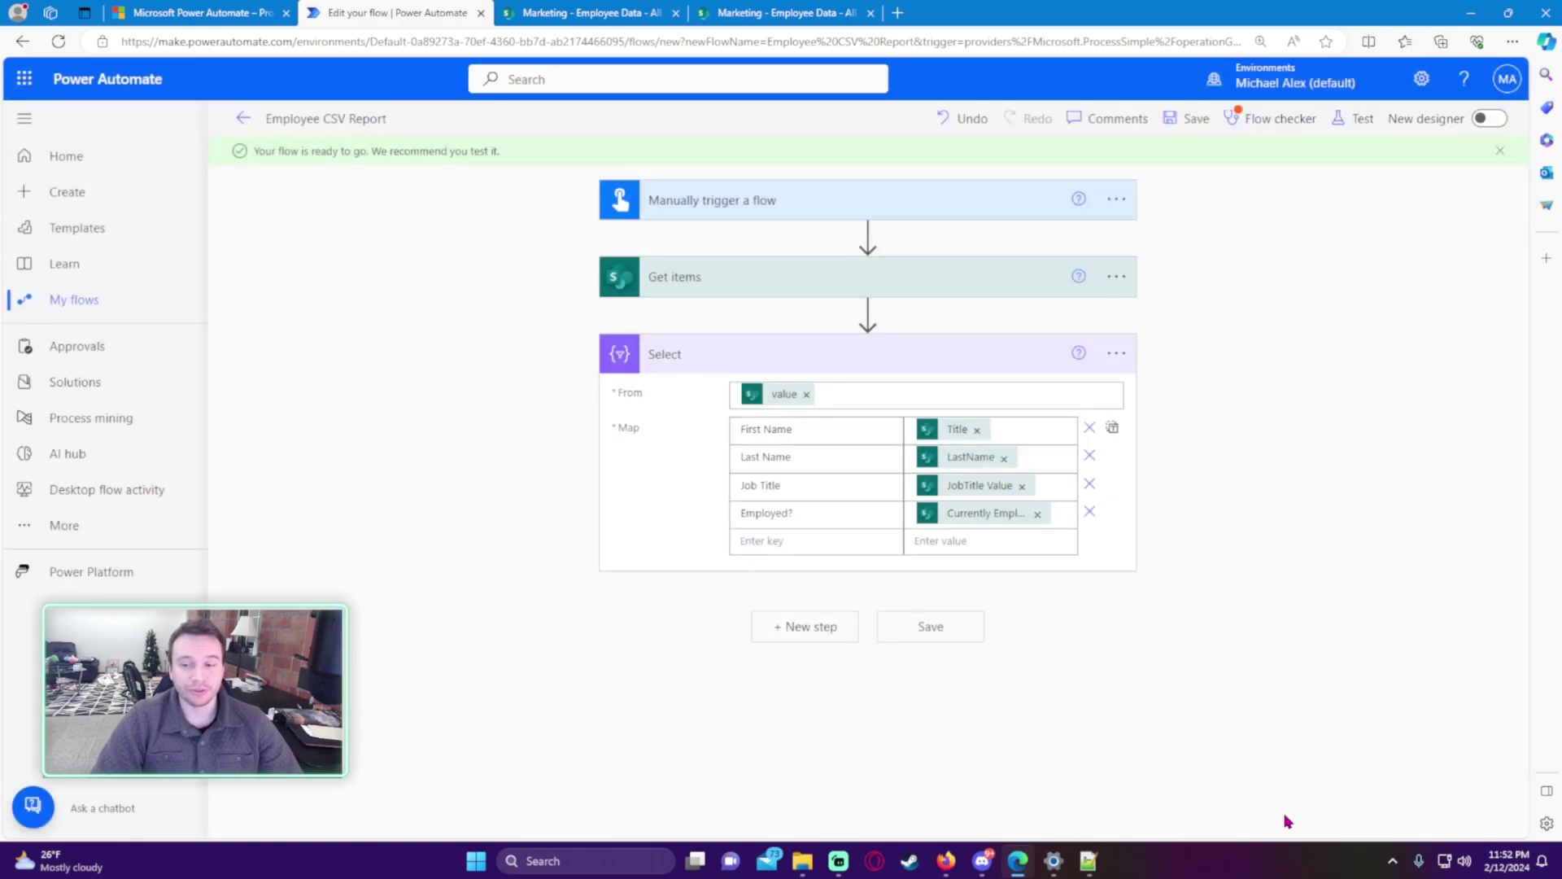
Inspect the Select output's Employed? values: false for unticked employees, null for never-set ones
click(724, 368)
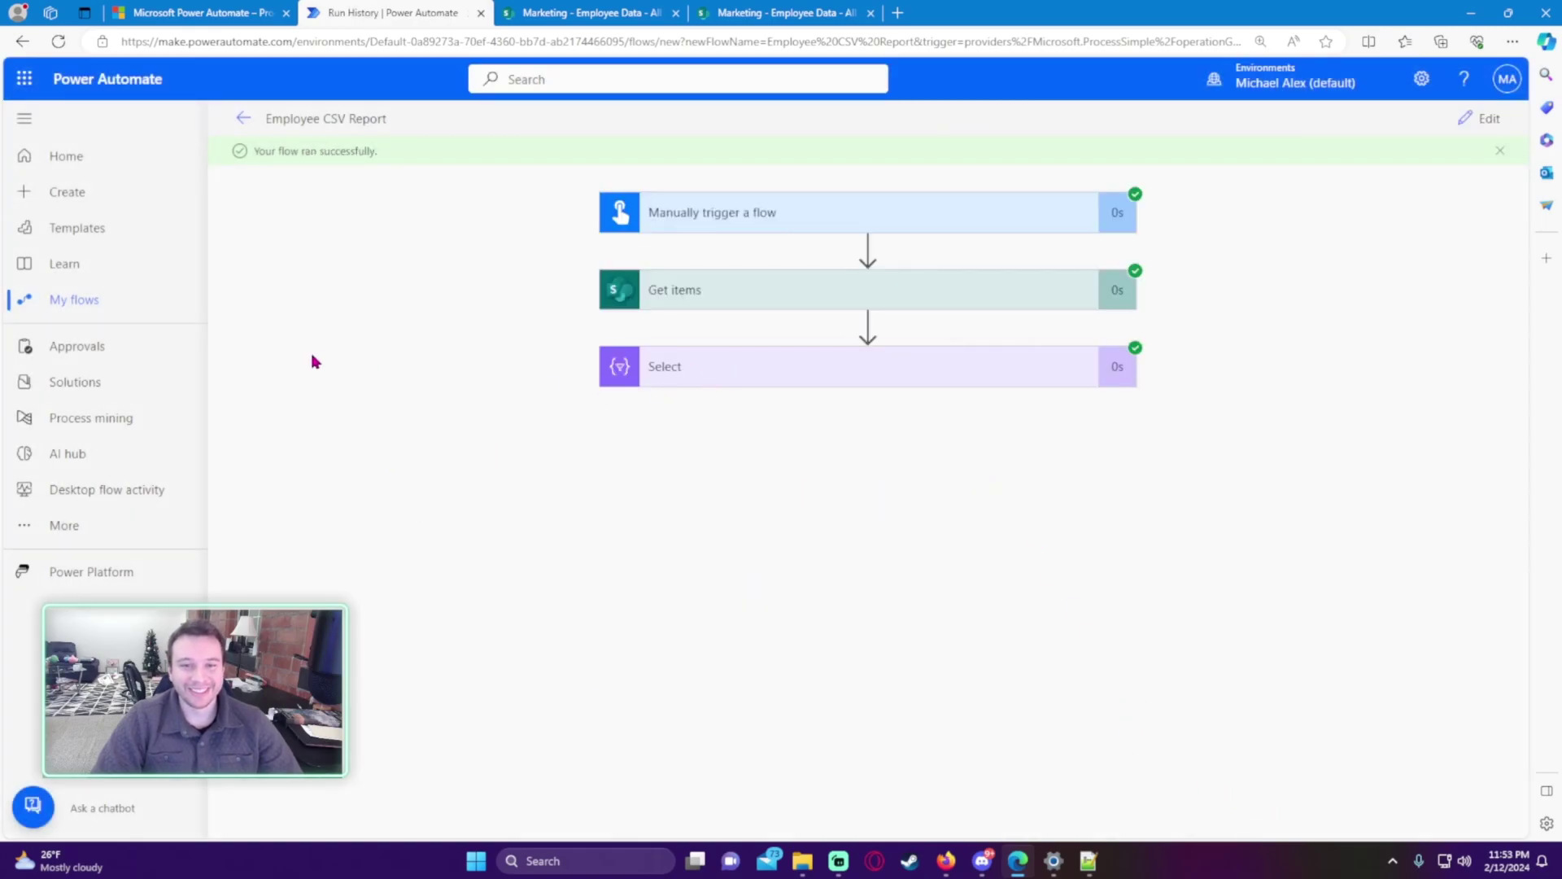
scroll(973, 642, down, 10)
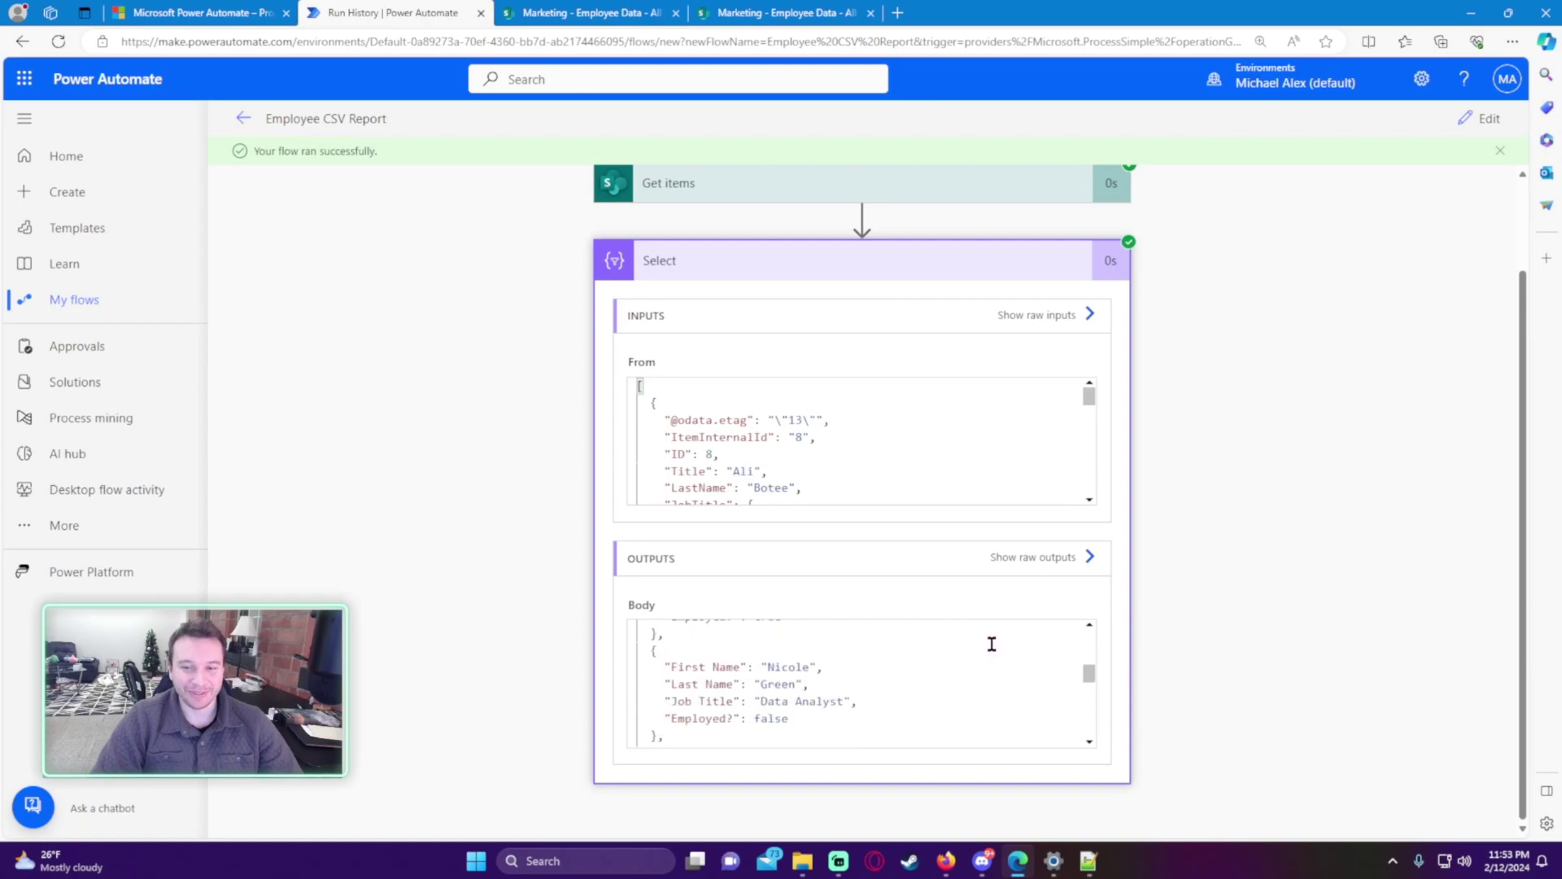
scroll(815, 685, down, 2)
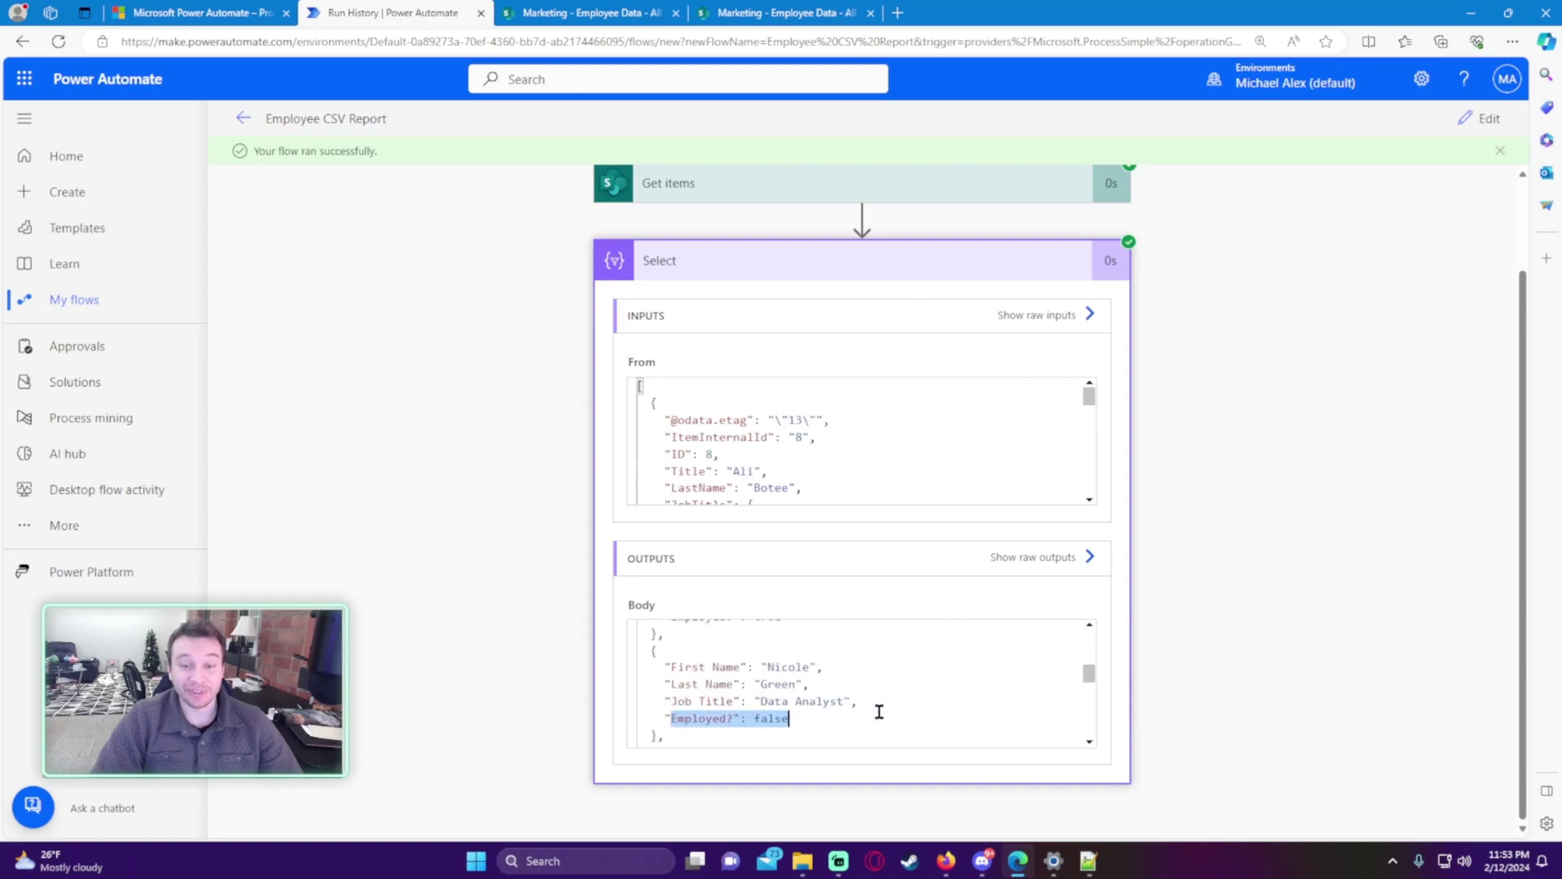
double_click(771, 719)
scroll(733, 720, up, 3)
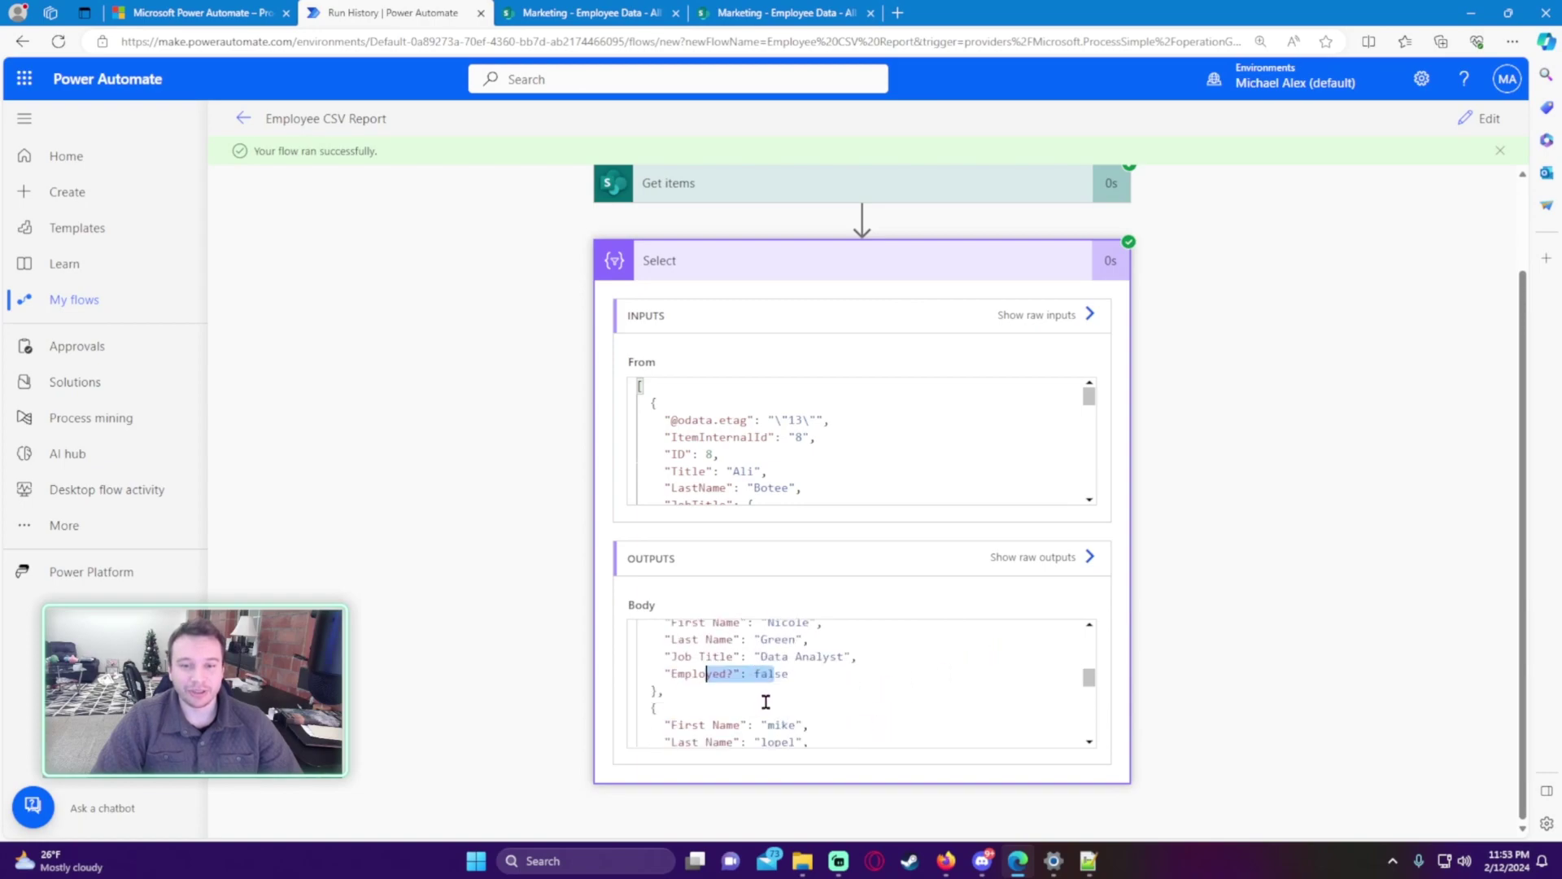
drag(708, 721, 828, 724)
click(828, 723)
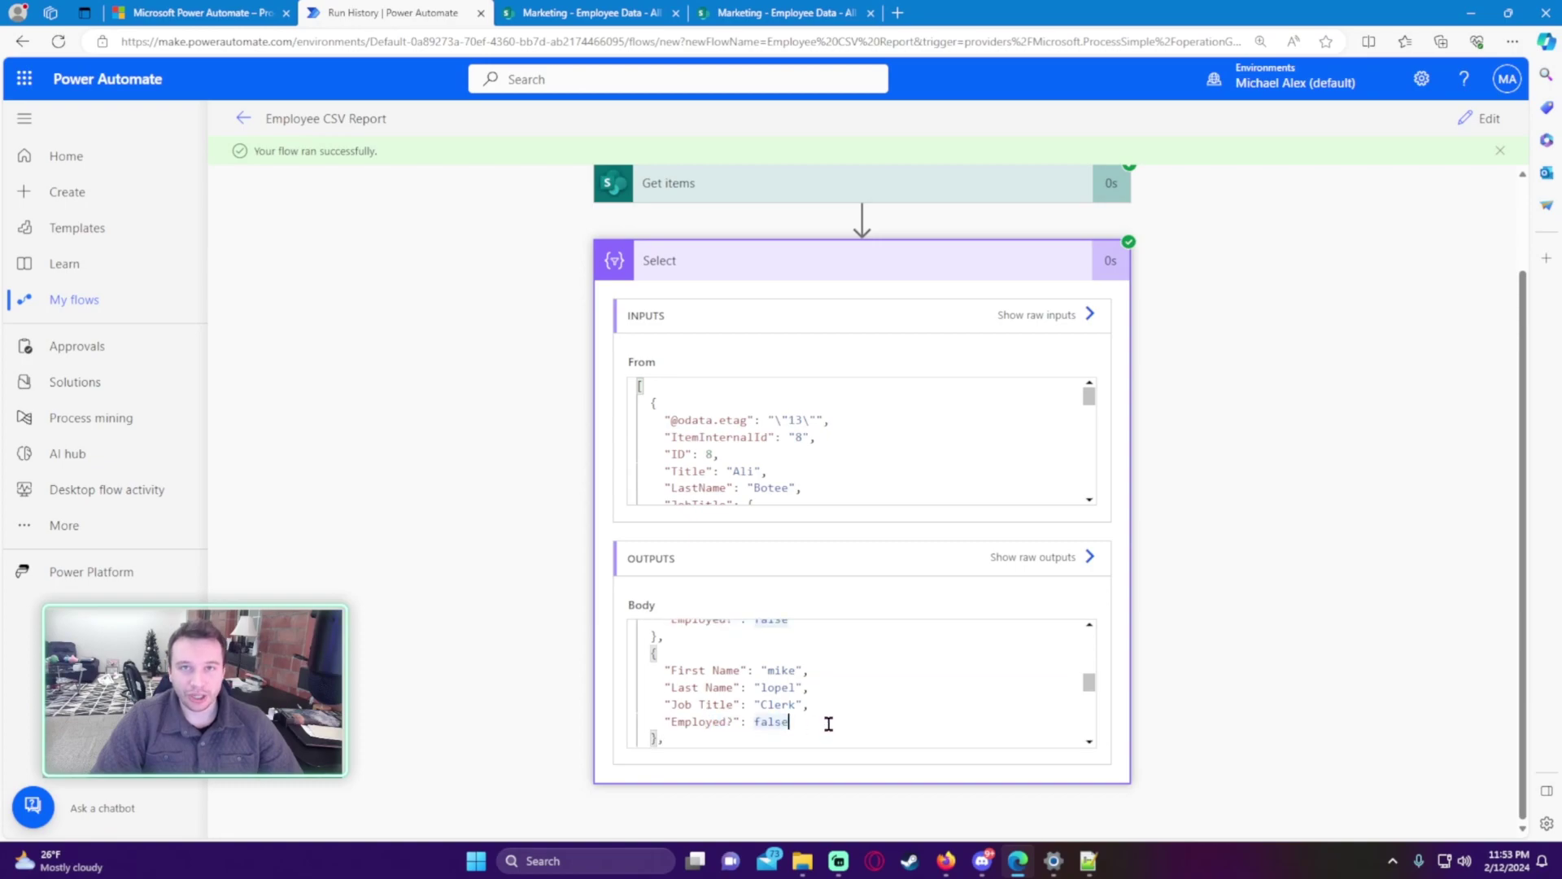
scroll(832, 721, down, 2)
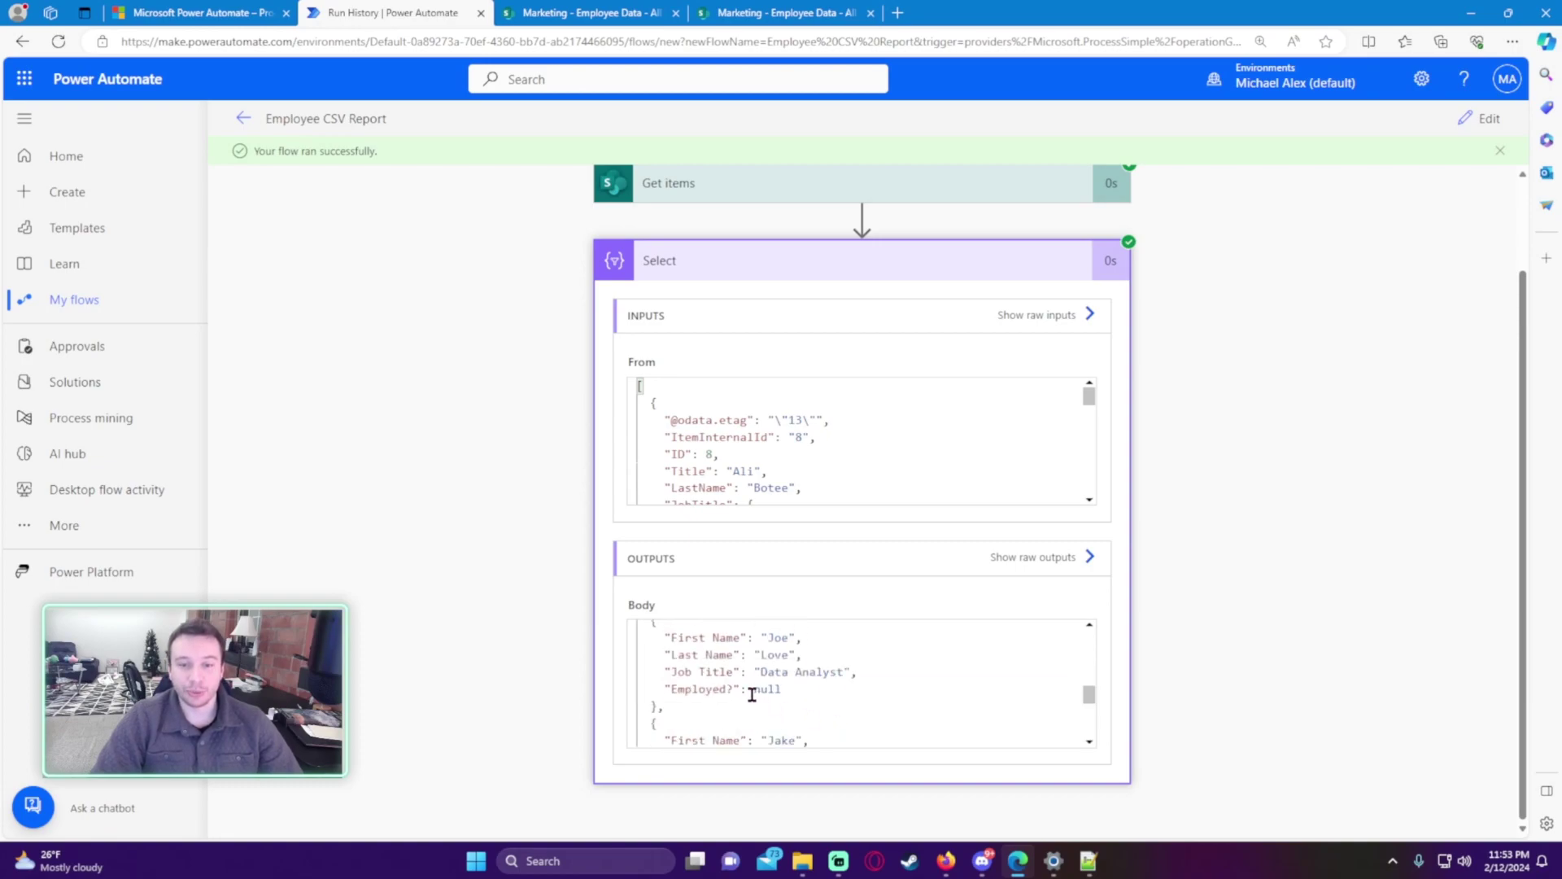
drag(742, 690, 897, 693)
scroll(822, 714, down, 2)
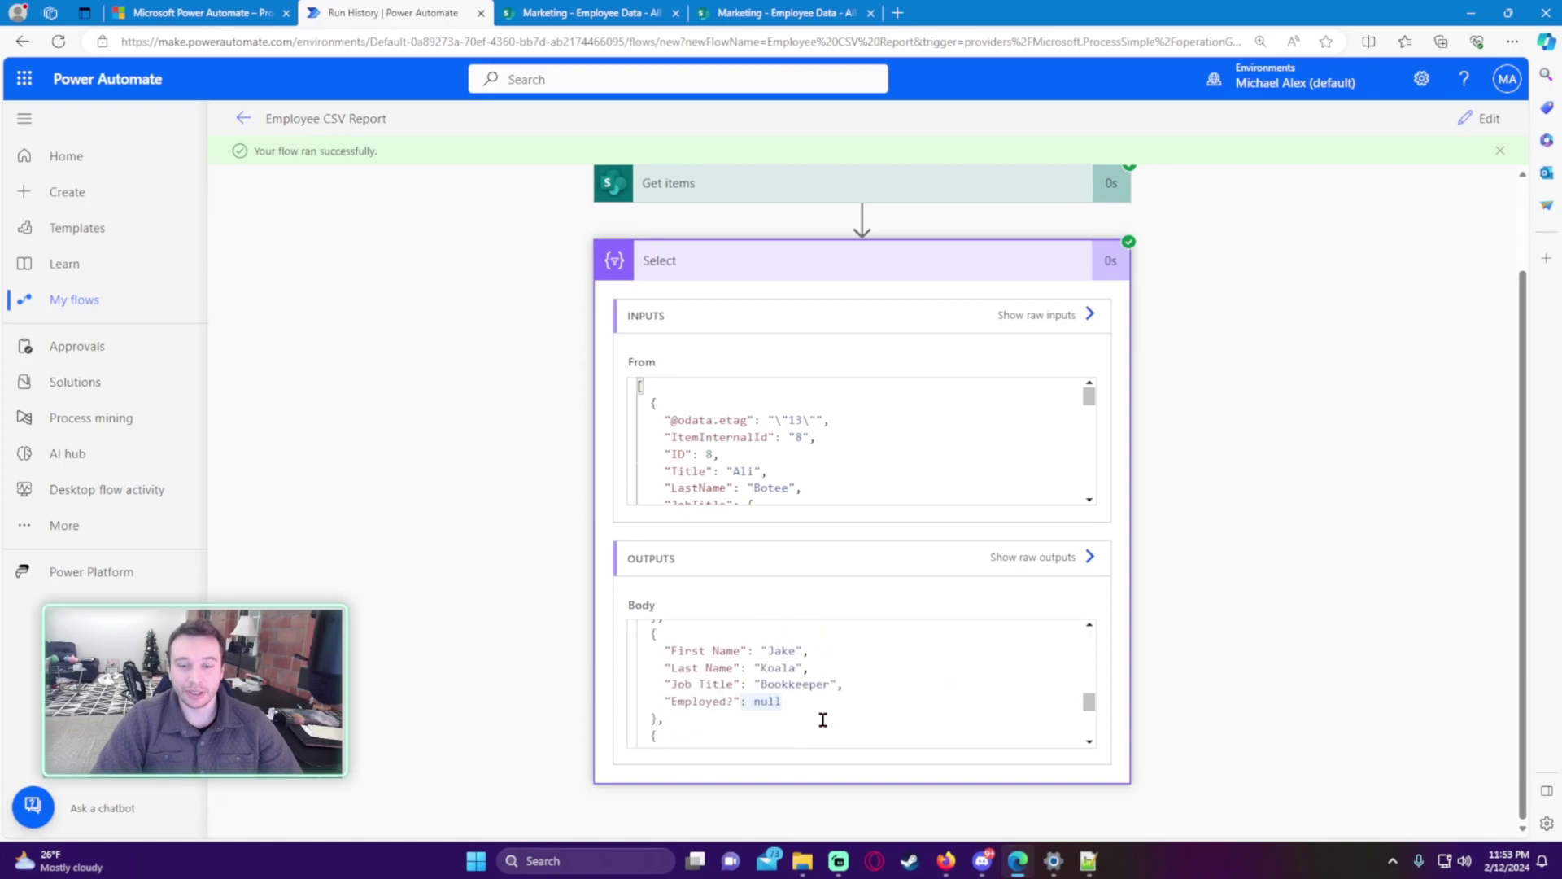
Delete the Currently Employed token from the Select step's Employed? row, then bring up Notepad++
click(1482, 118)
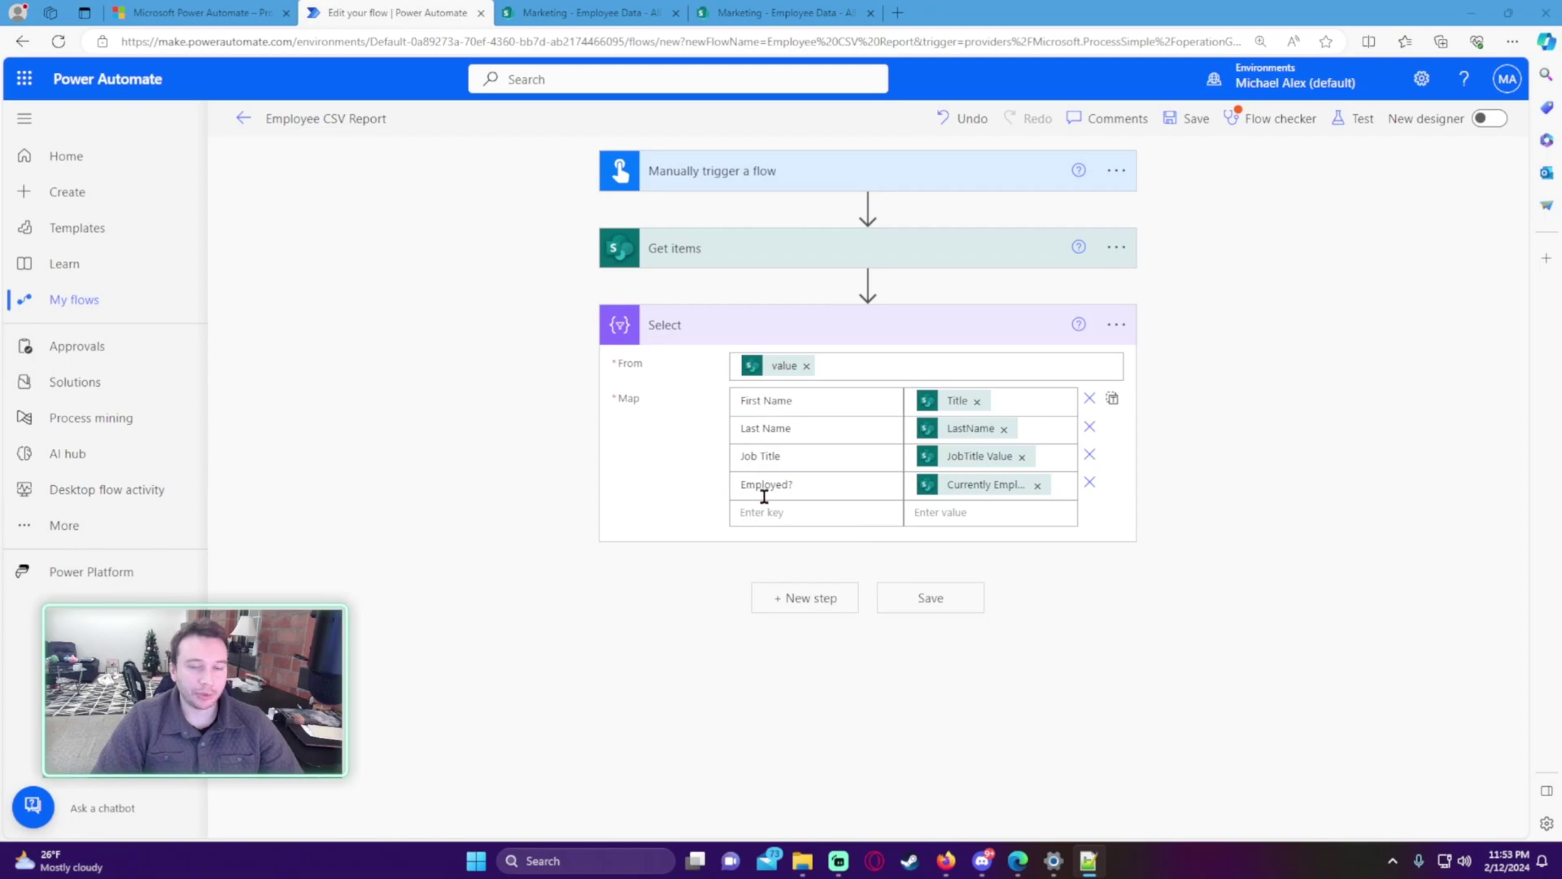
click(1073, 511)
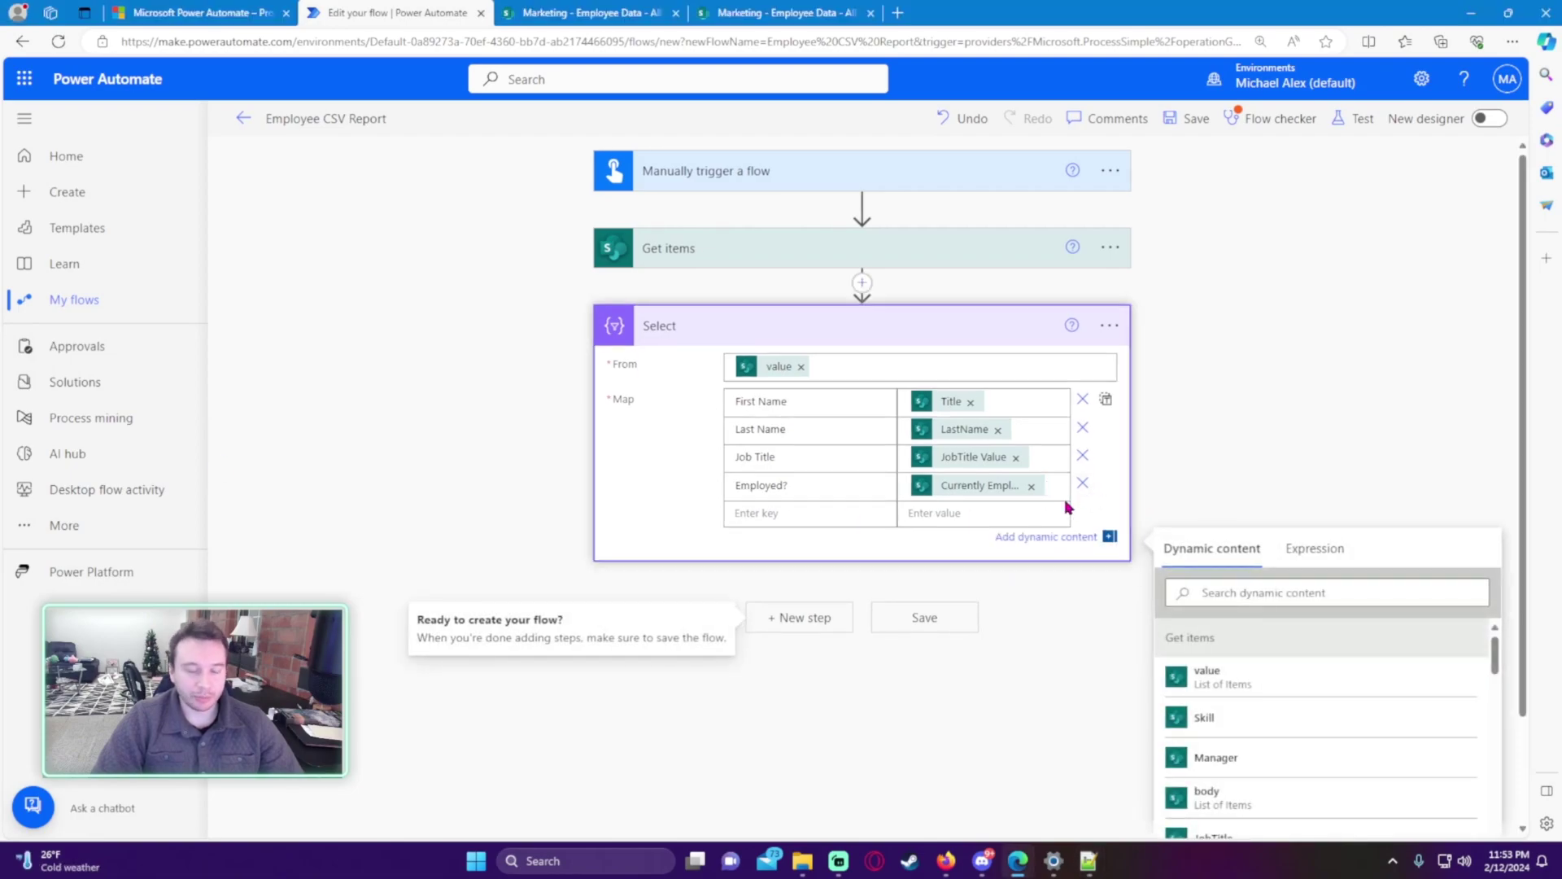
click(1040, 486)
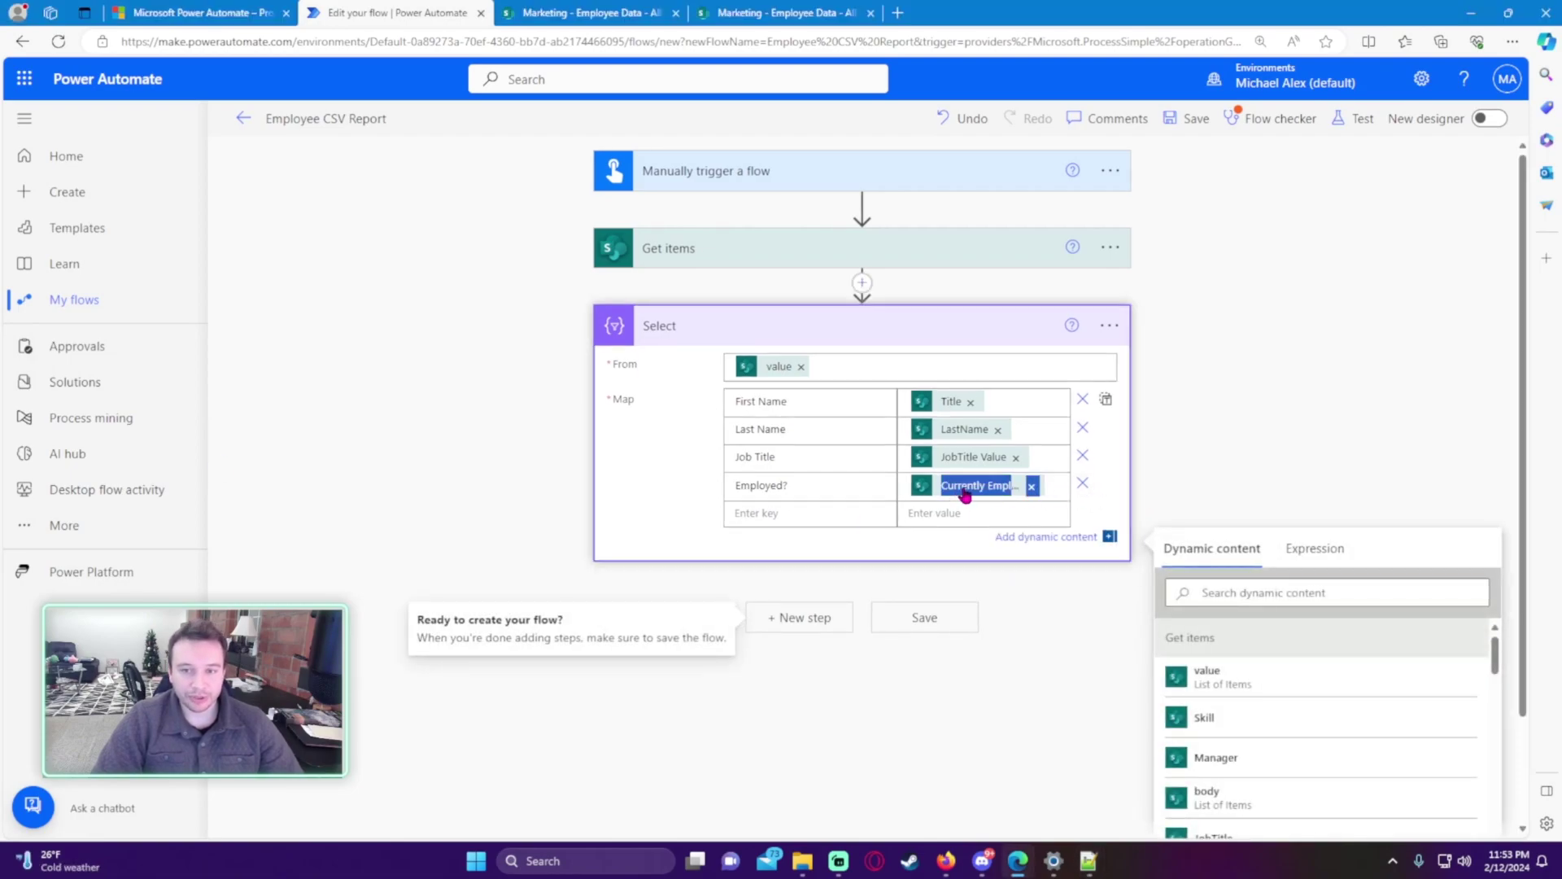
click(1068, 485)
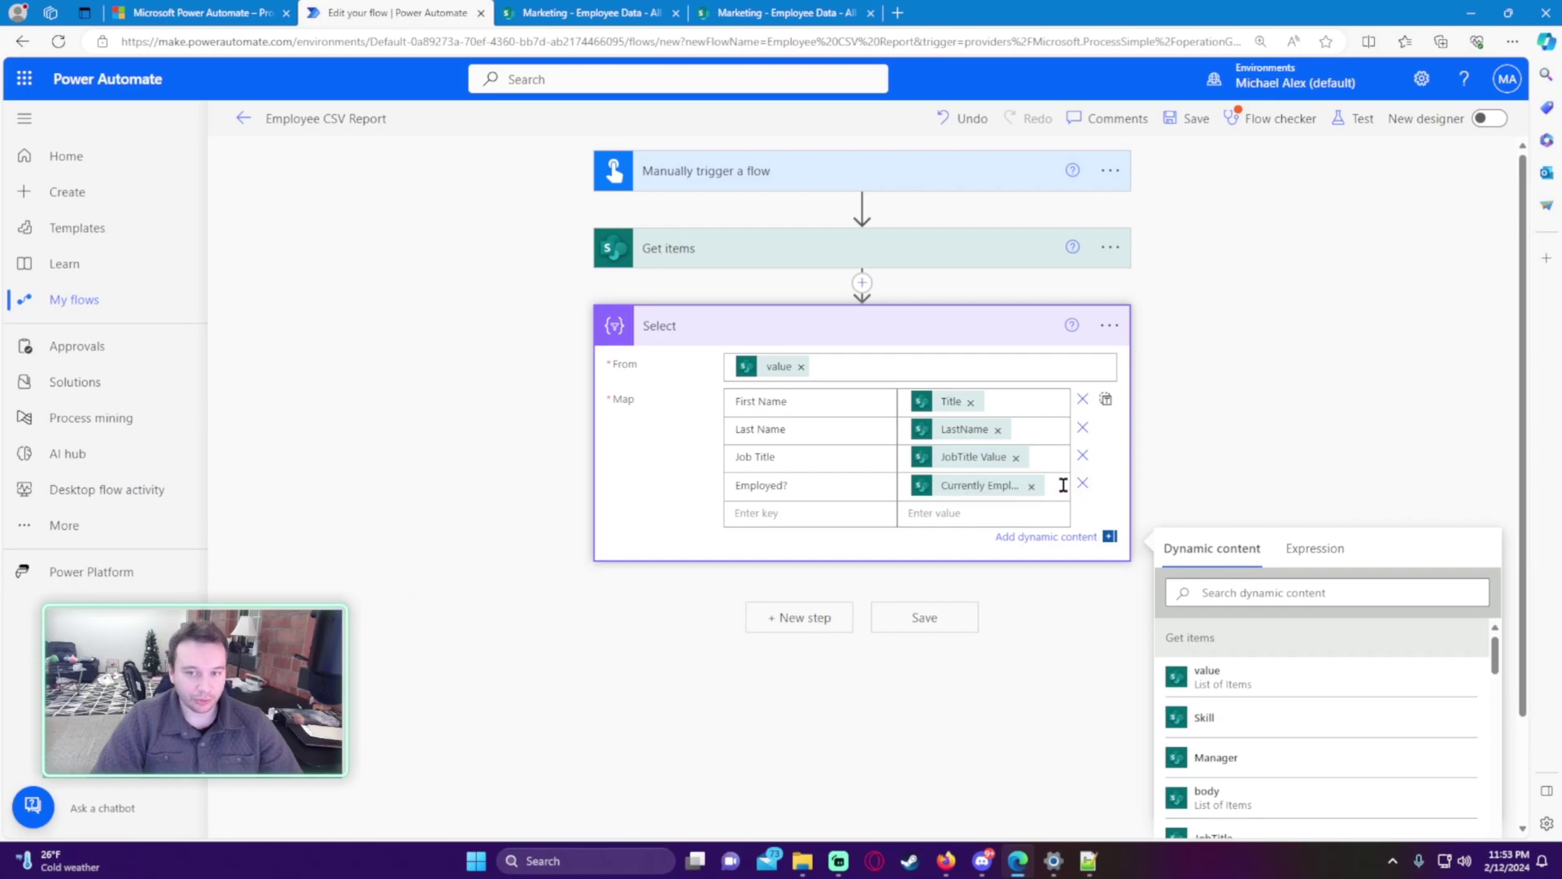
key(BackSpace)
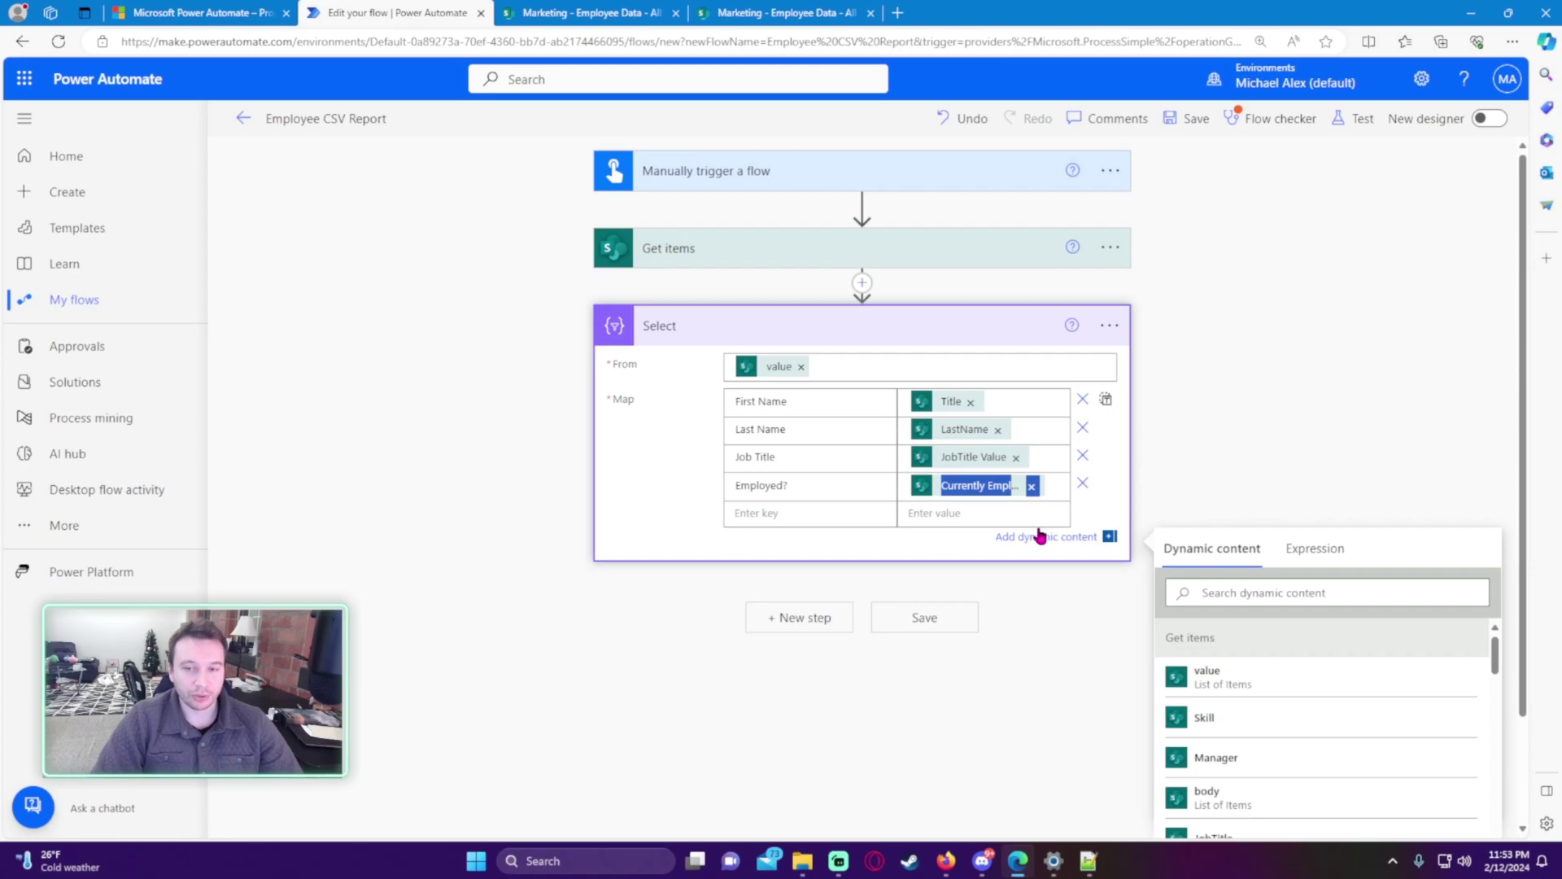
click(1032, 486)
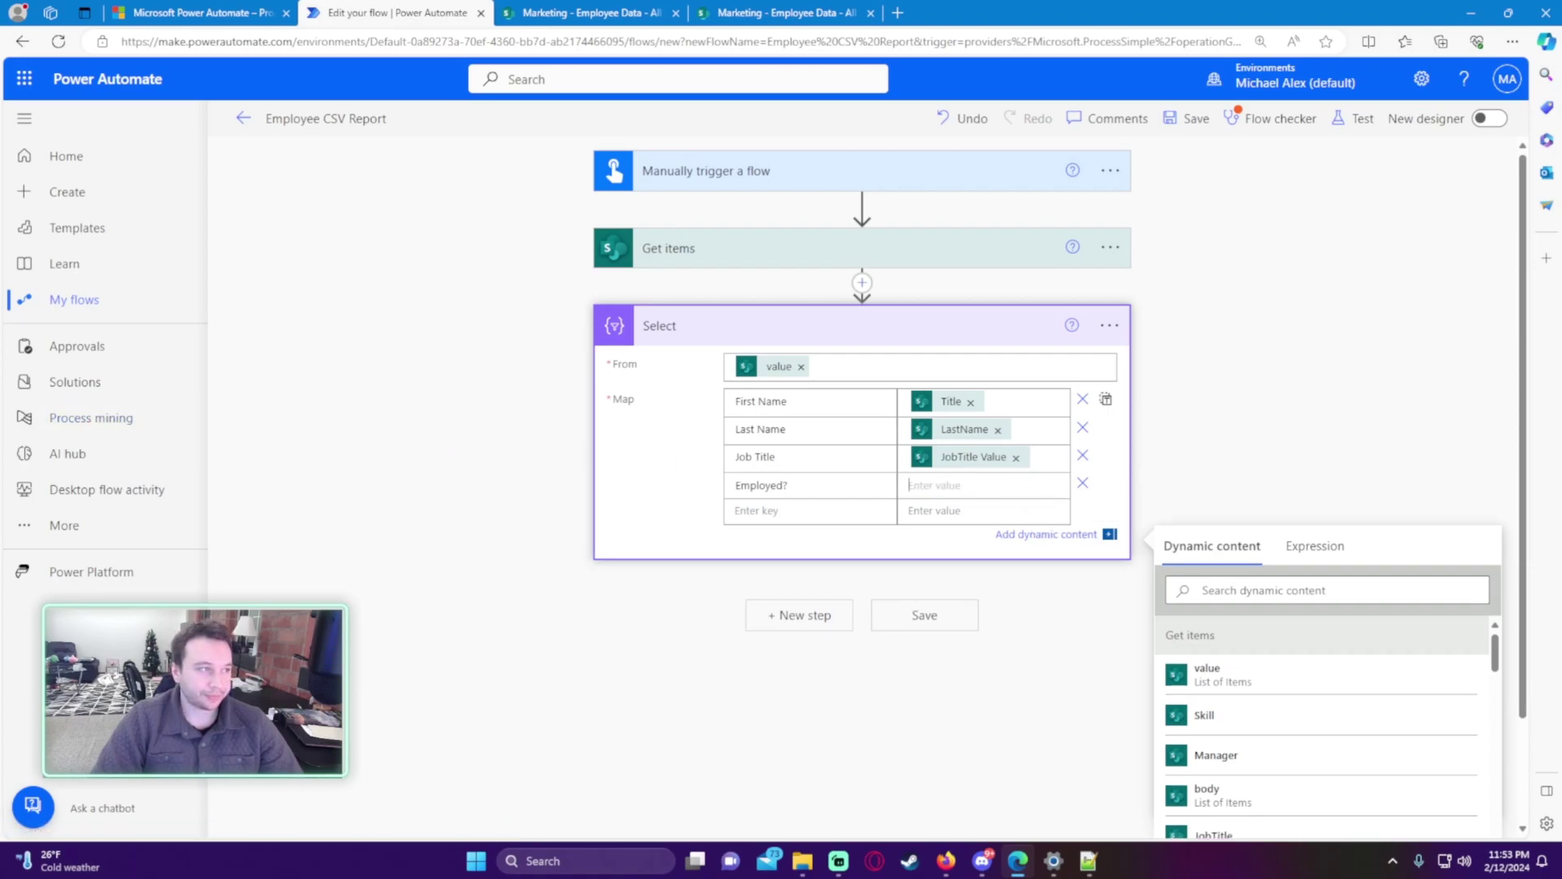
key(alt+Tab)
drag(656, 431, 594, 118)
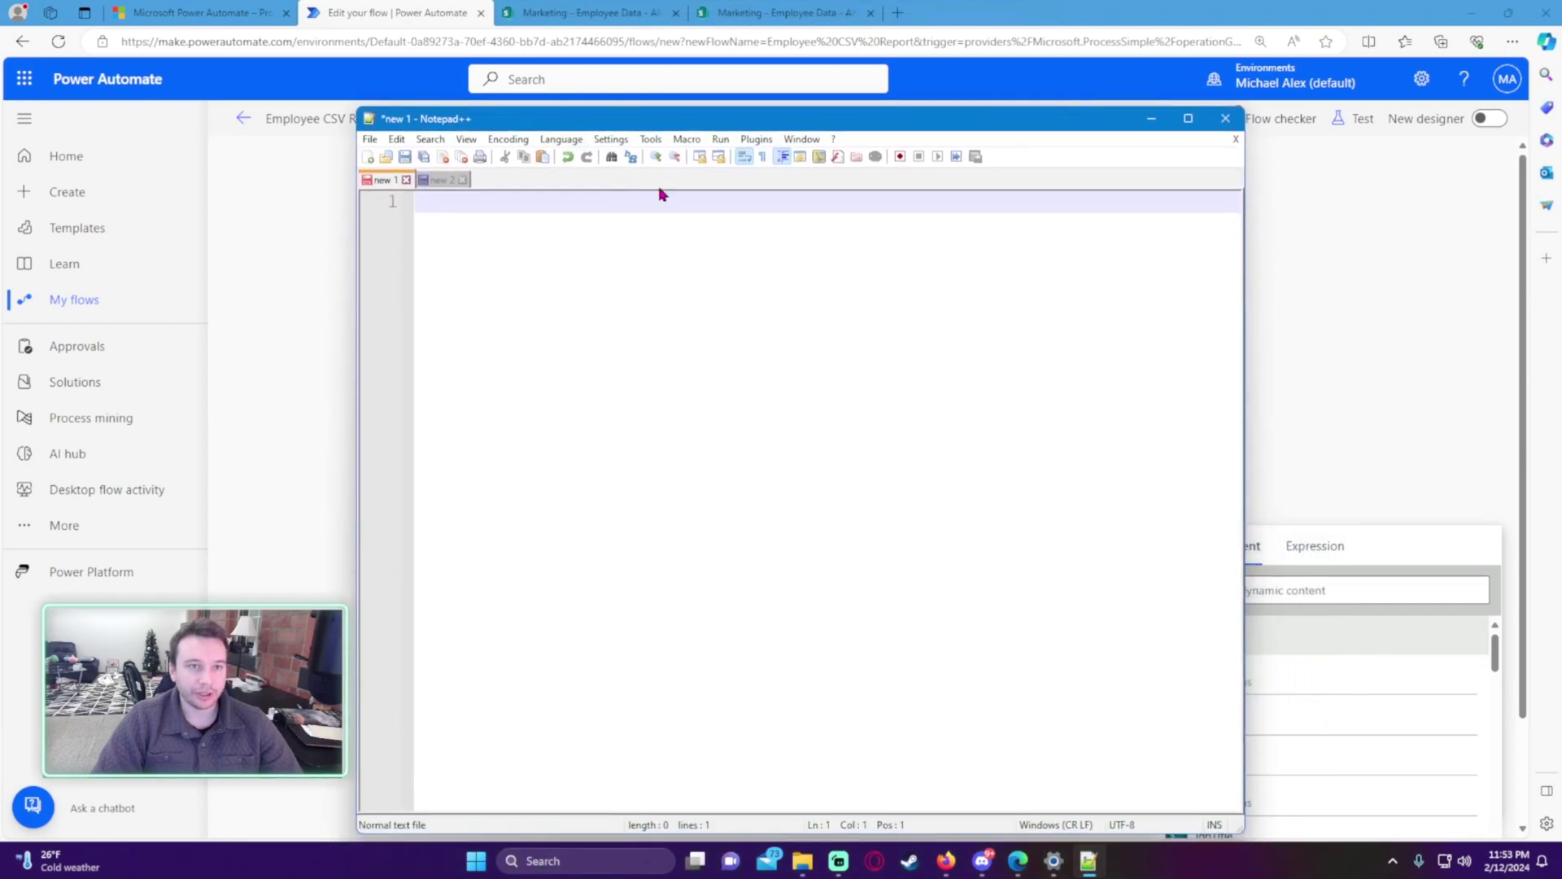
click(1150, 118)
click(1319, 545)
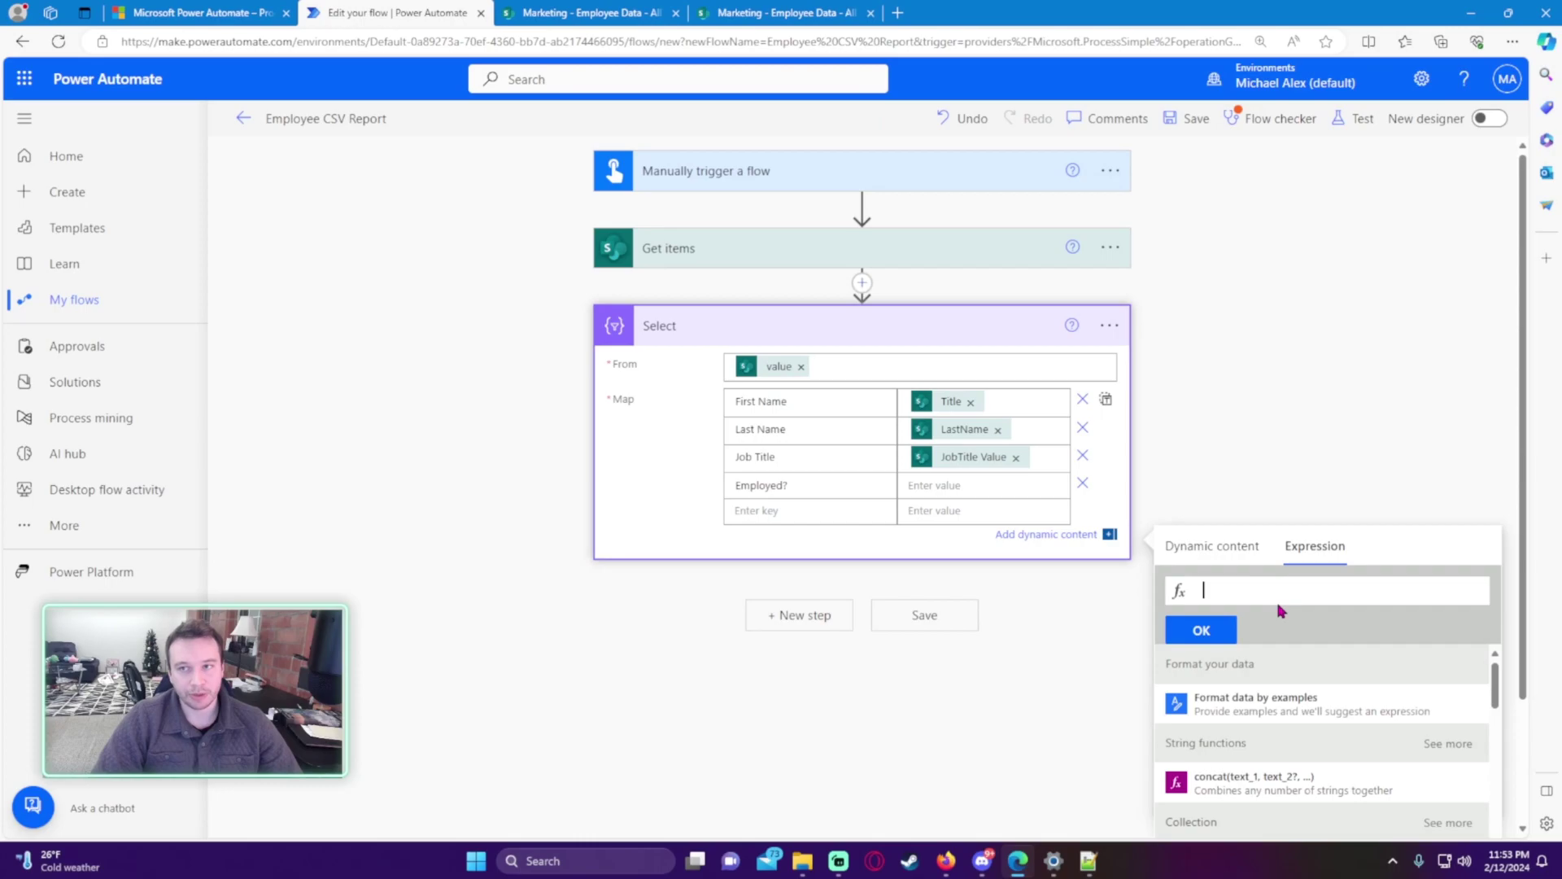
click(1425, 75)
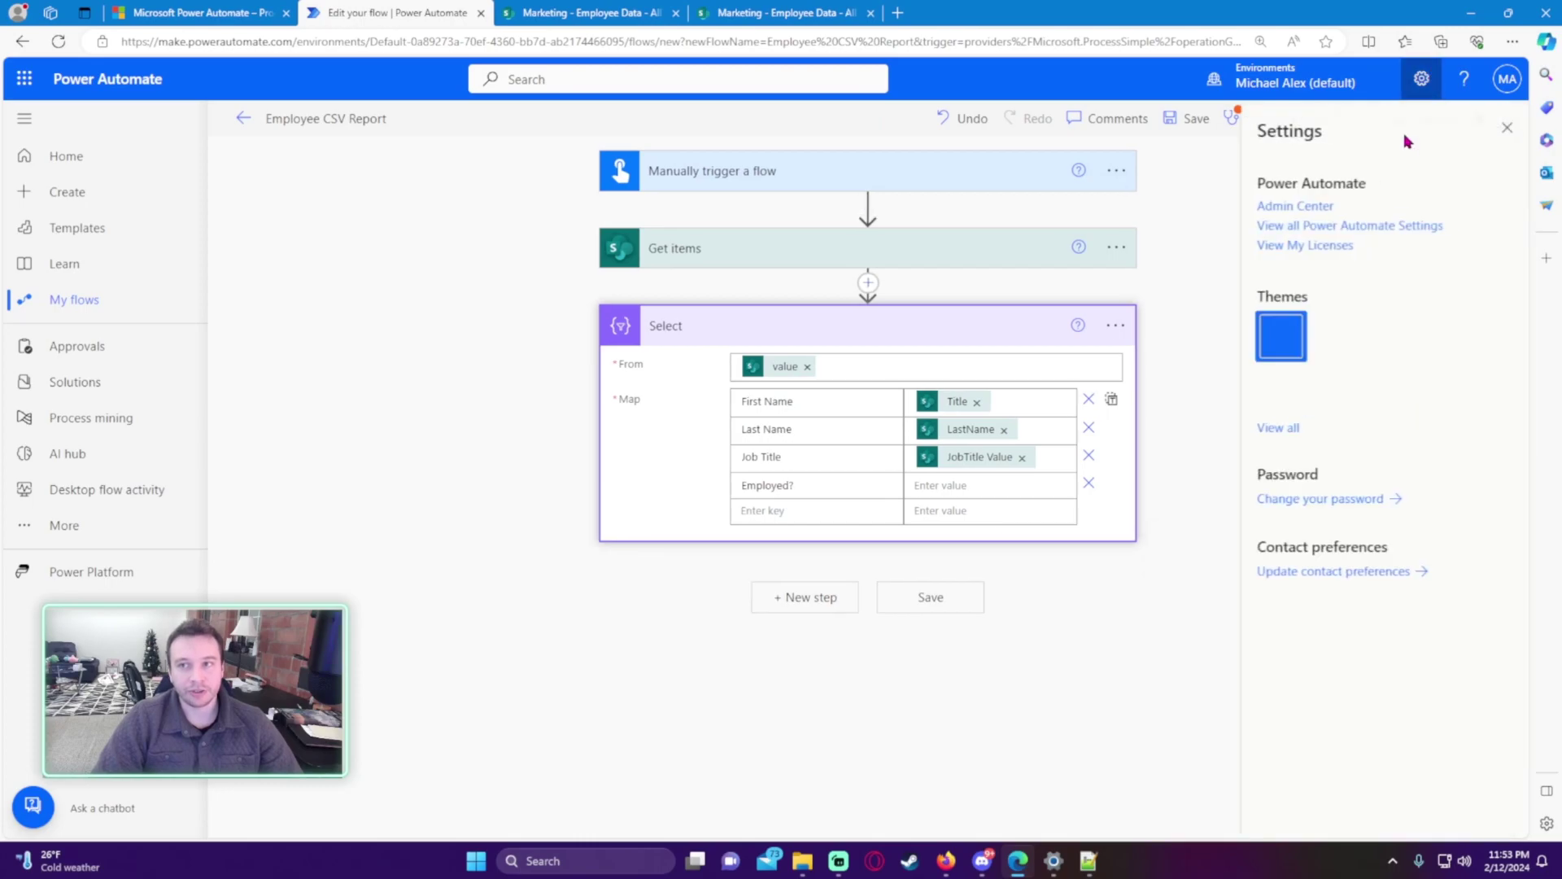
click(1328, 228)
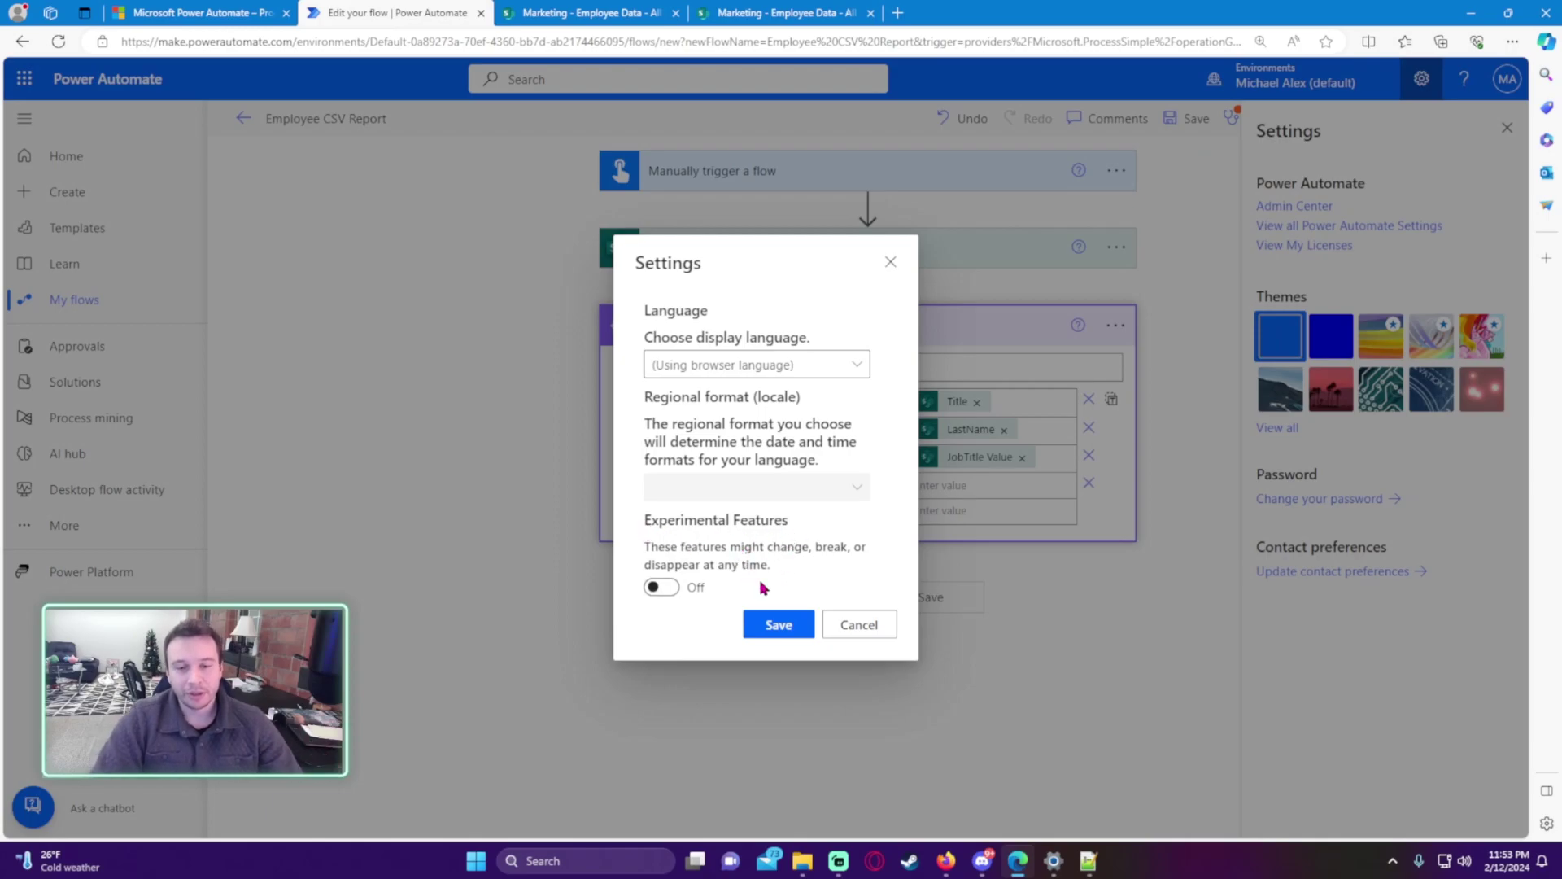
click(889, 262)
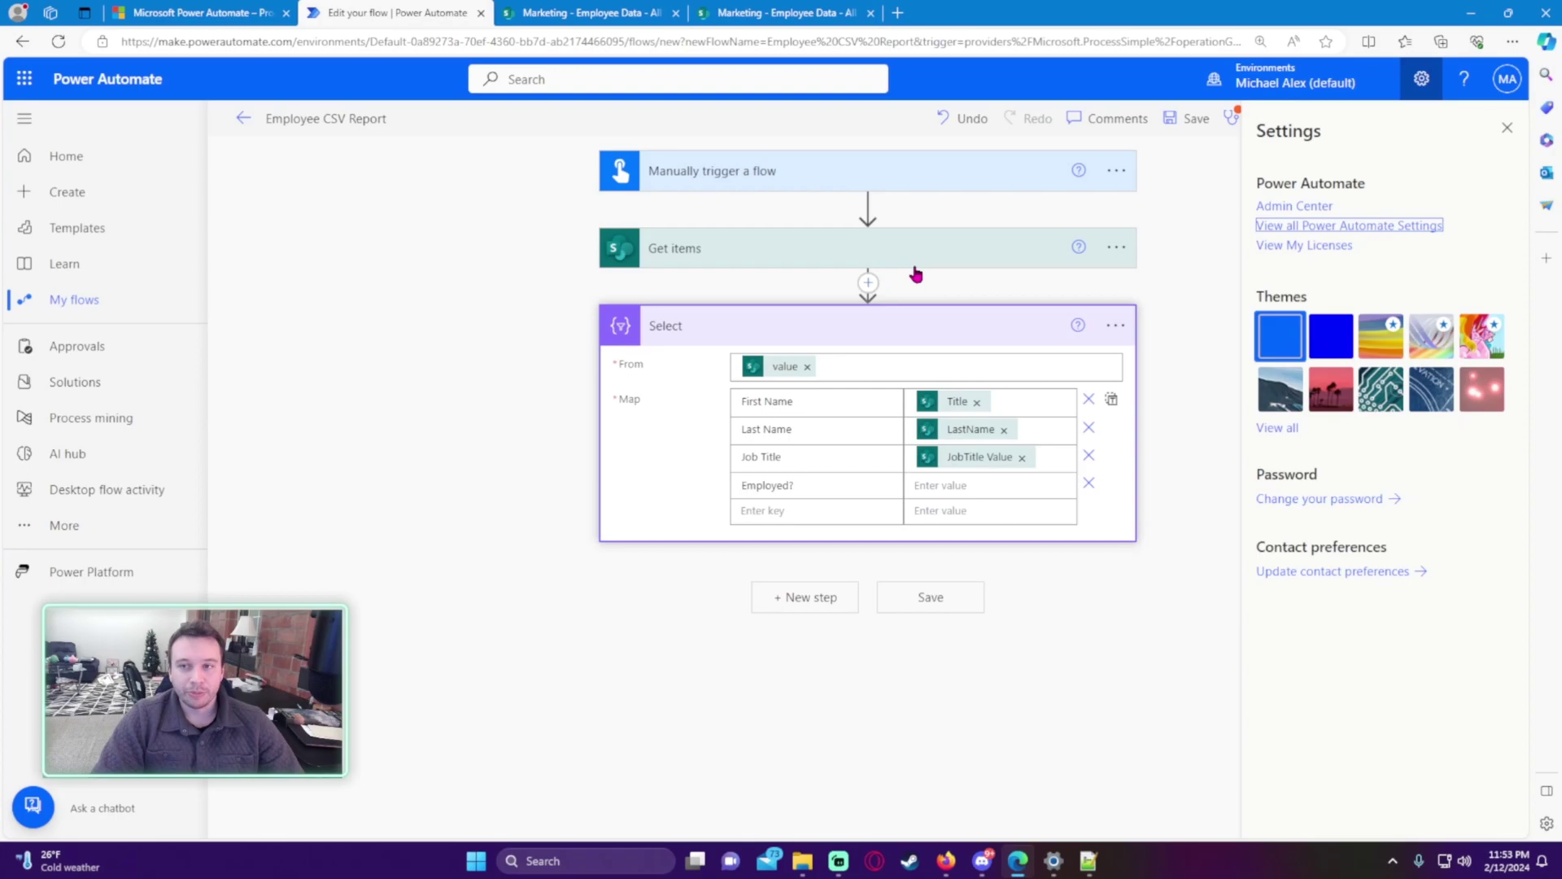
click(1507, 129)
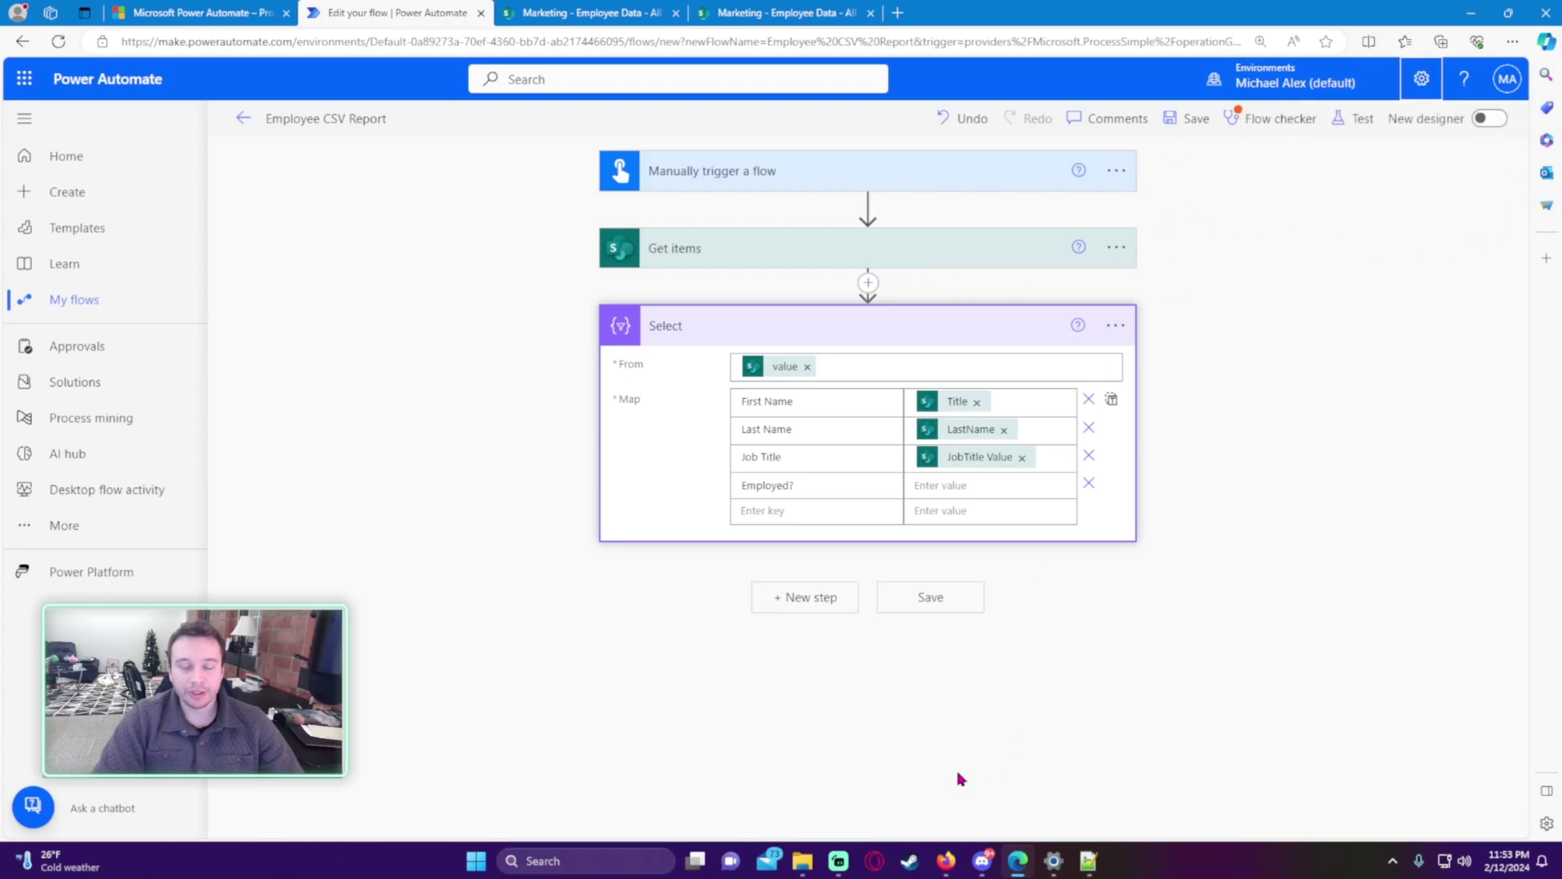
click(1088, 861)
drag(604, 118, 692, 151)
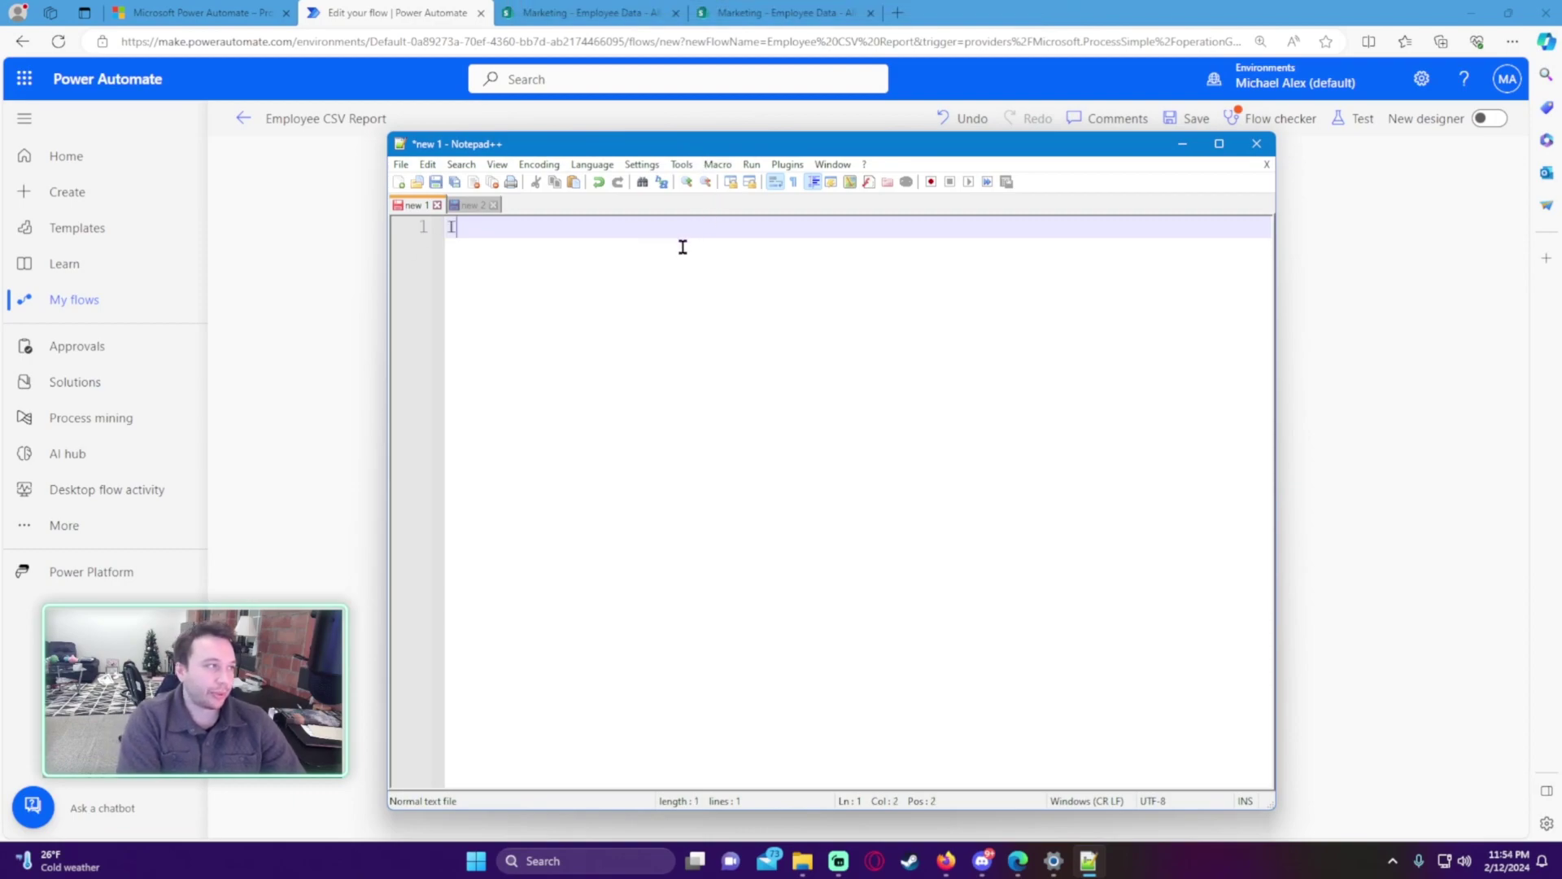
Start the expression with if(equals( followed by the pasted item()?['CurrentlyEmployed'] reference
key(BackSpace)
text(if()
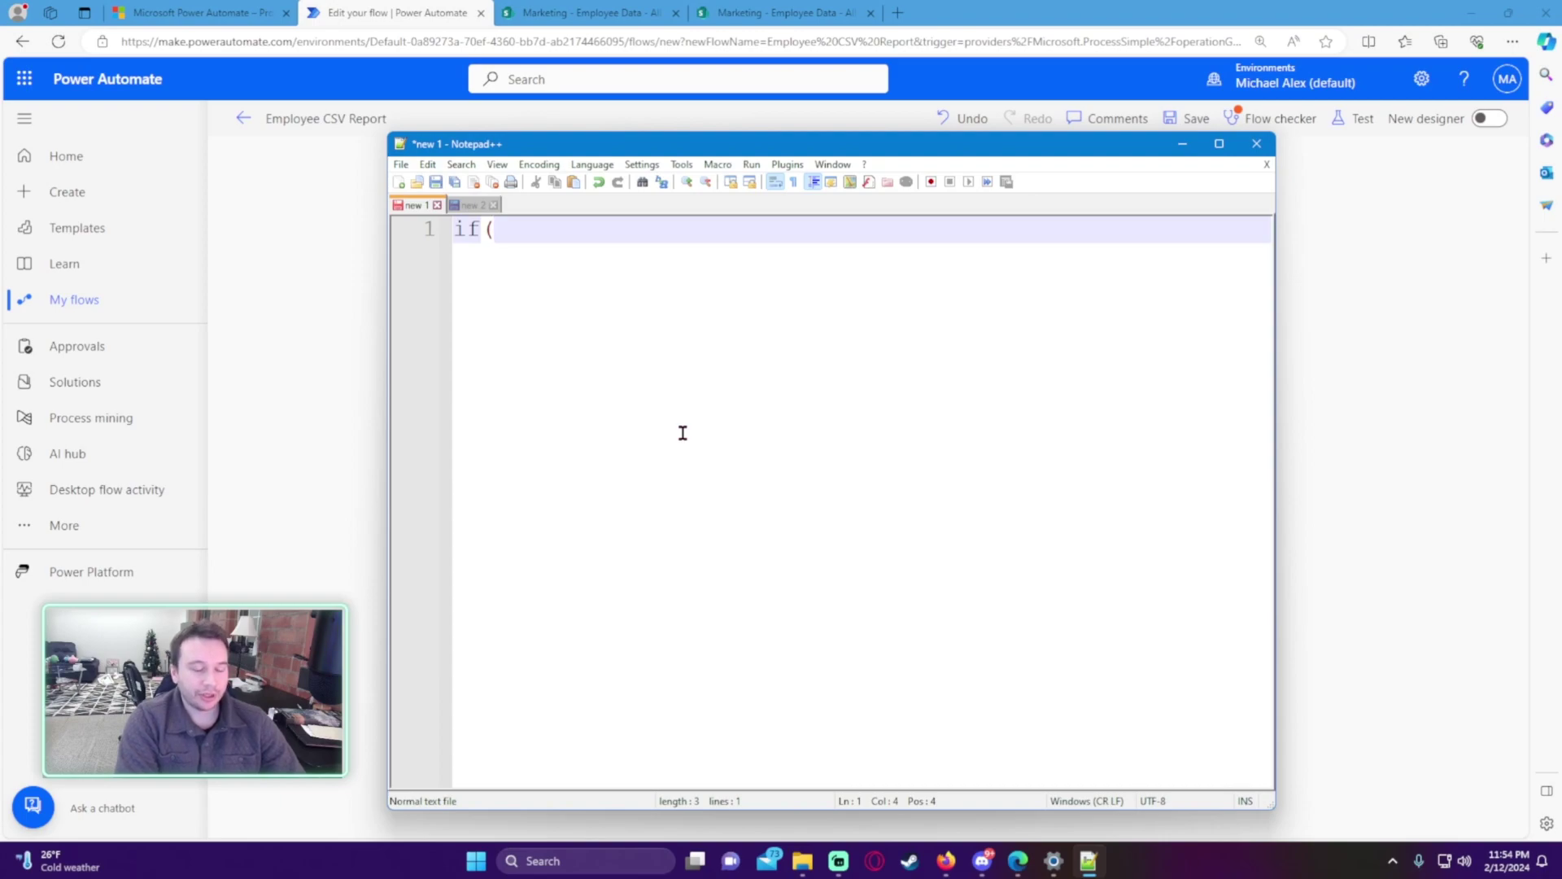
text(equals()
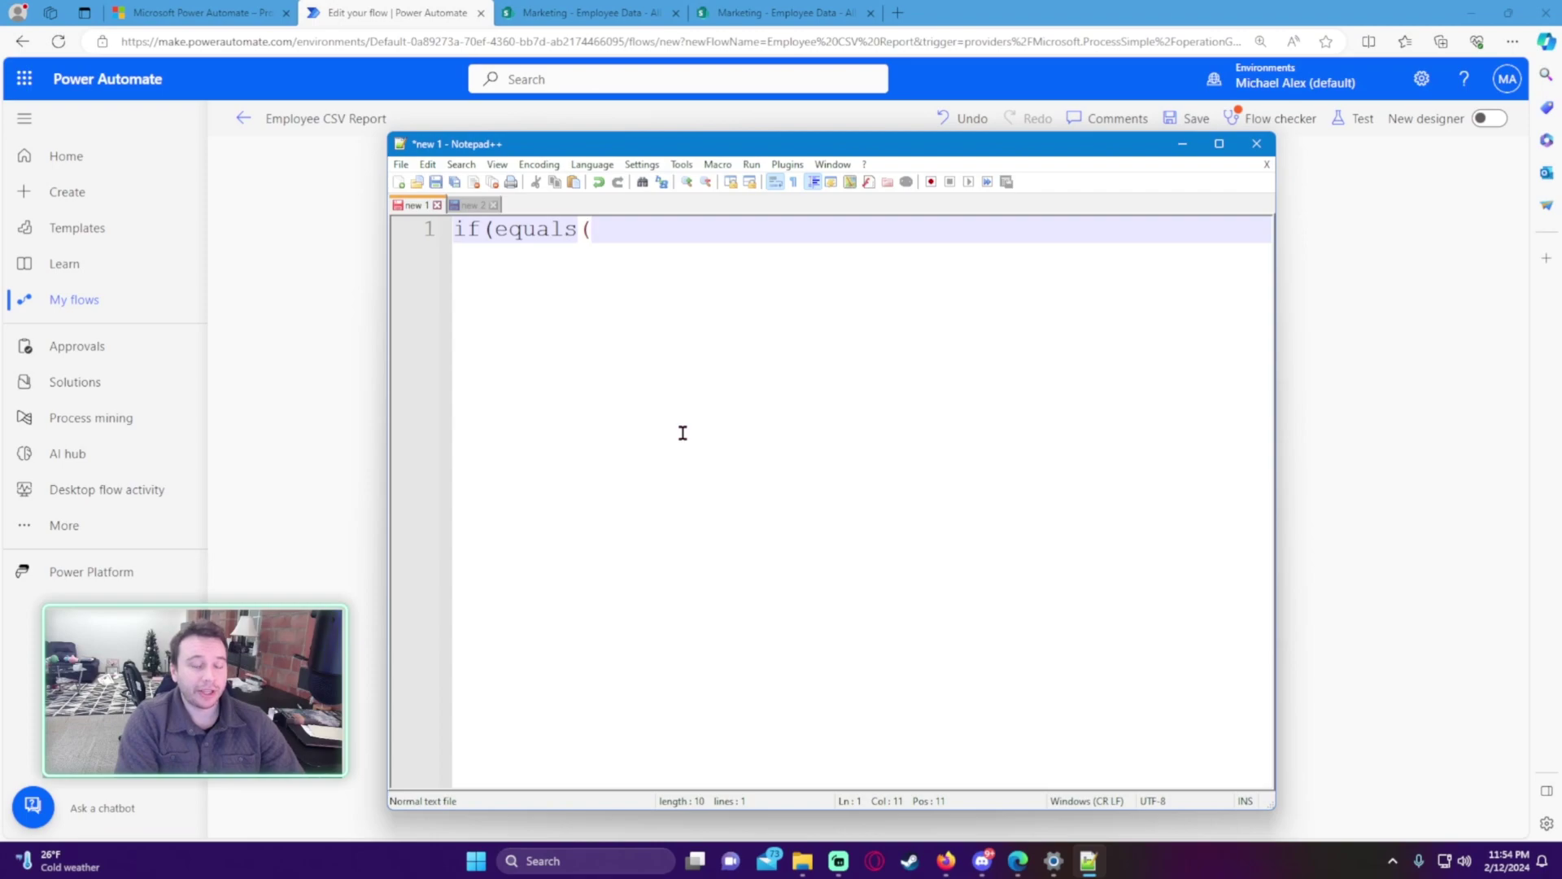
text(item()?['CurrentlyEmployed'])
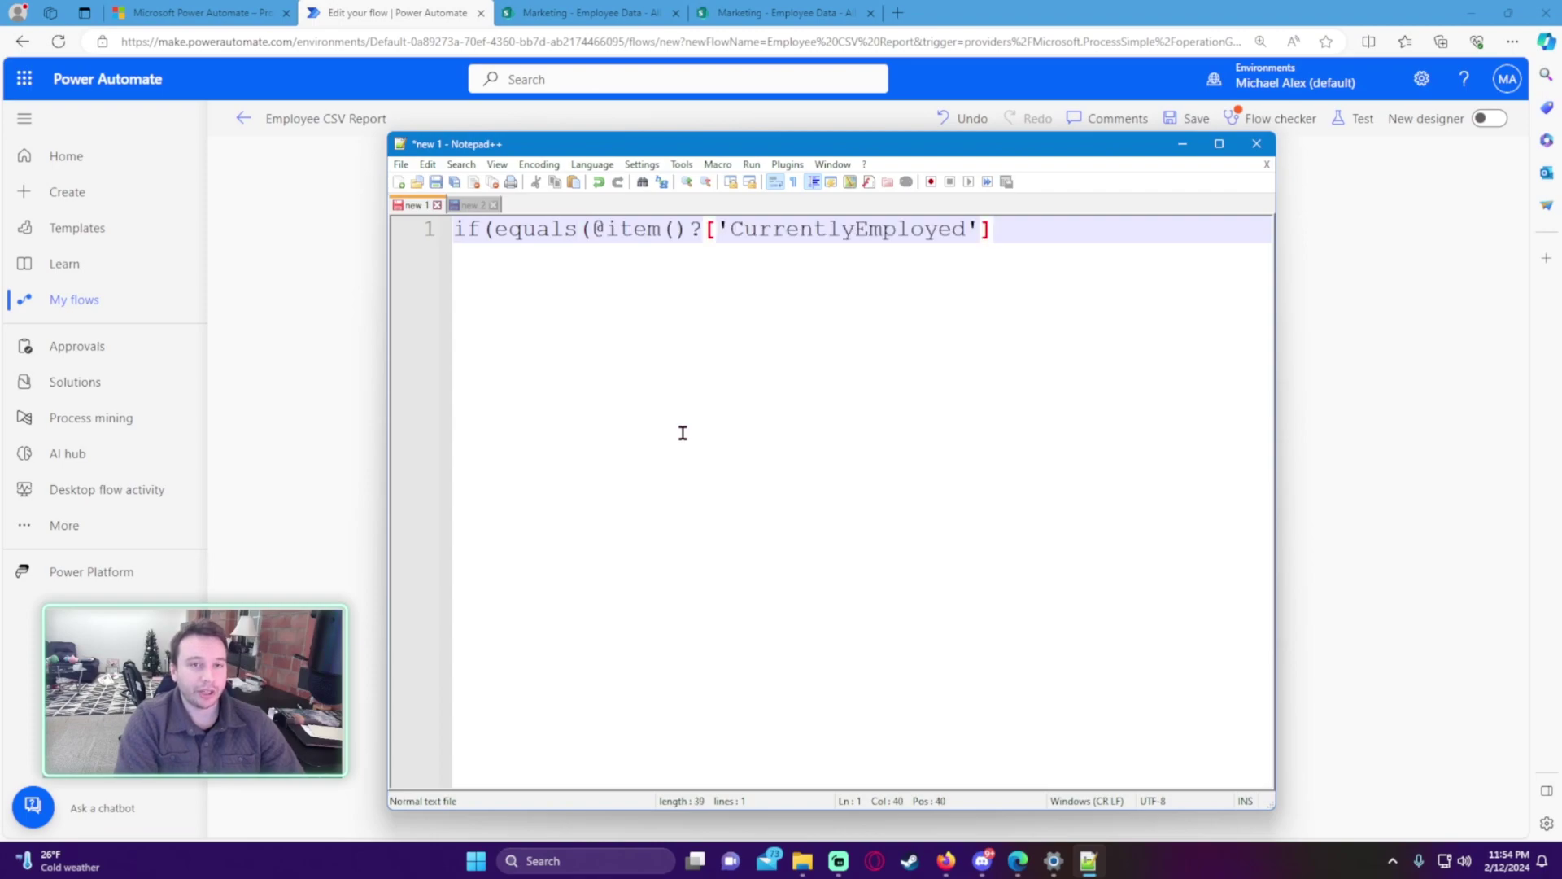
click(596, 228)
text(@)
key(BackSpace)
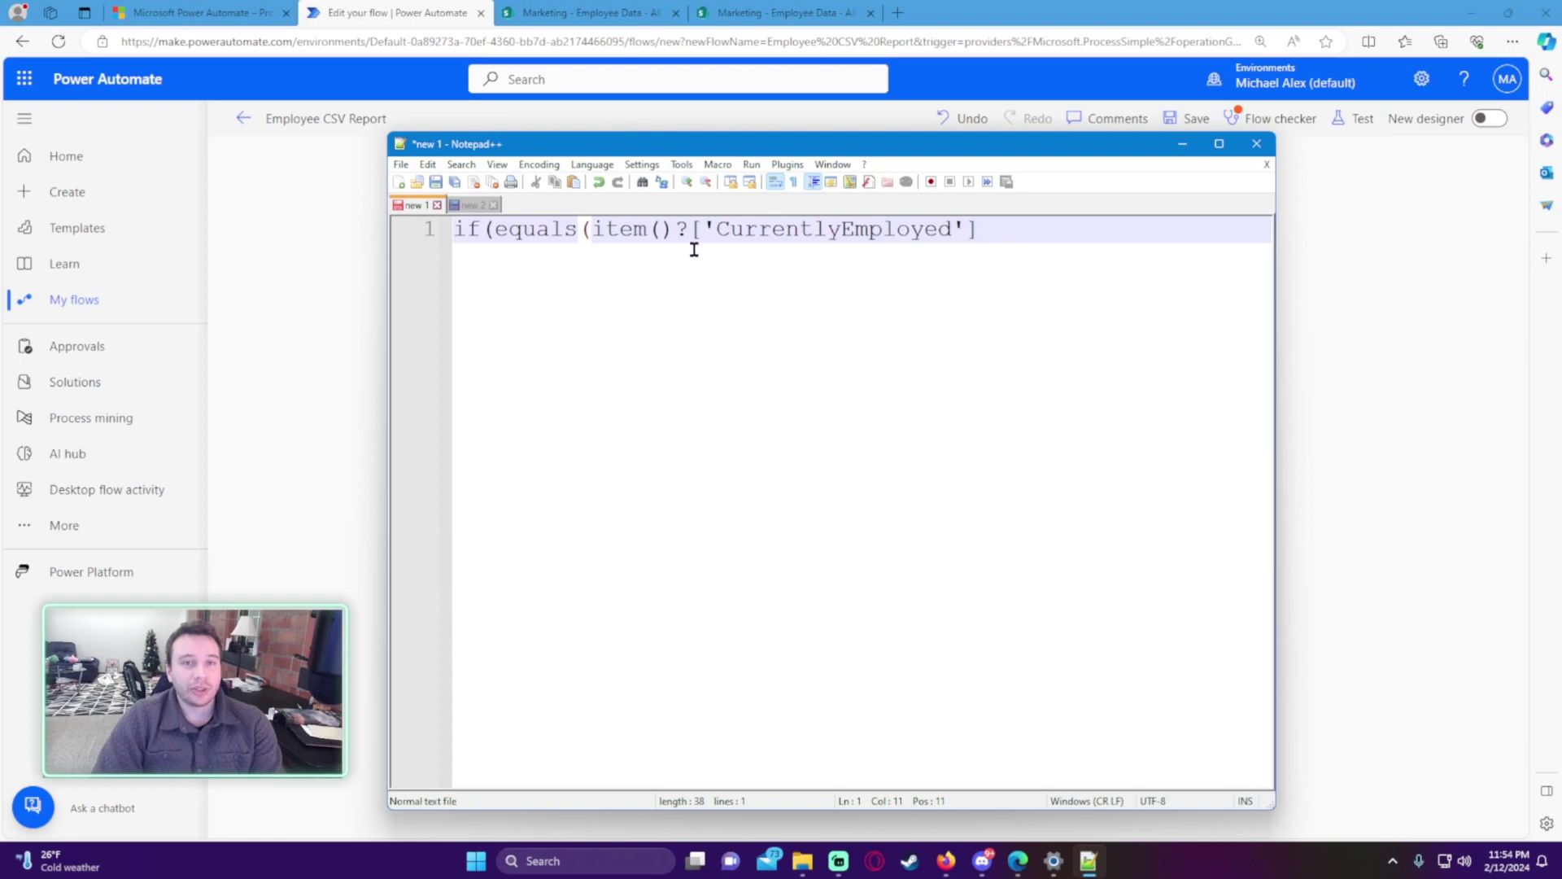
drag(598, 232, 1028, 244)
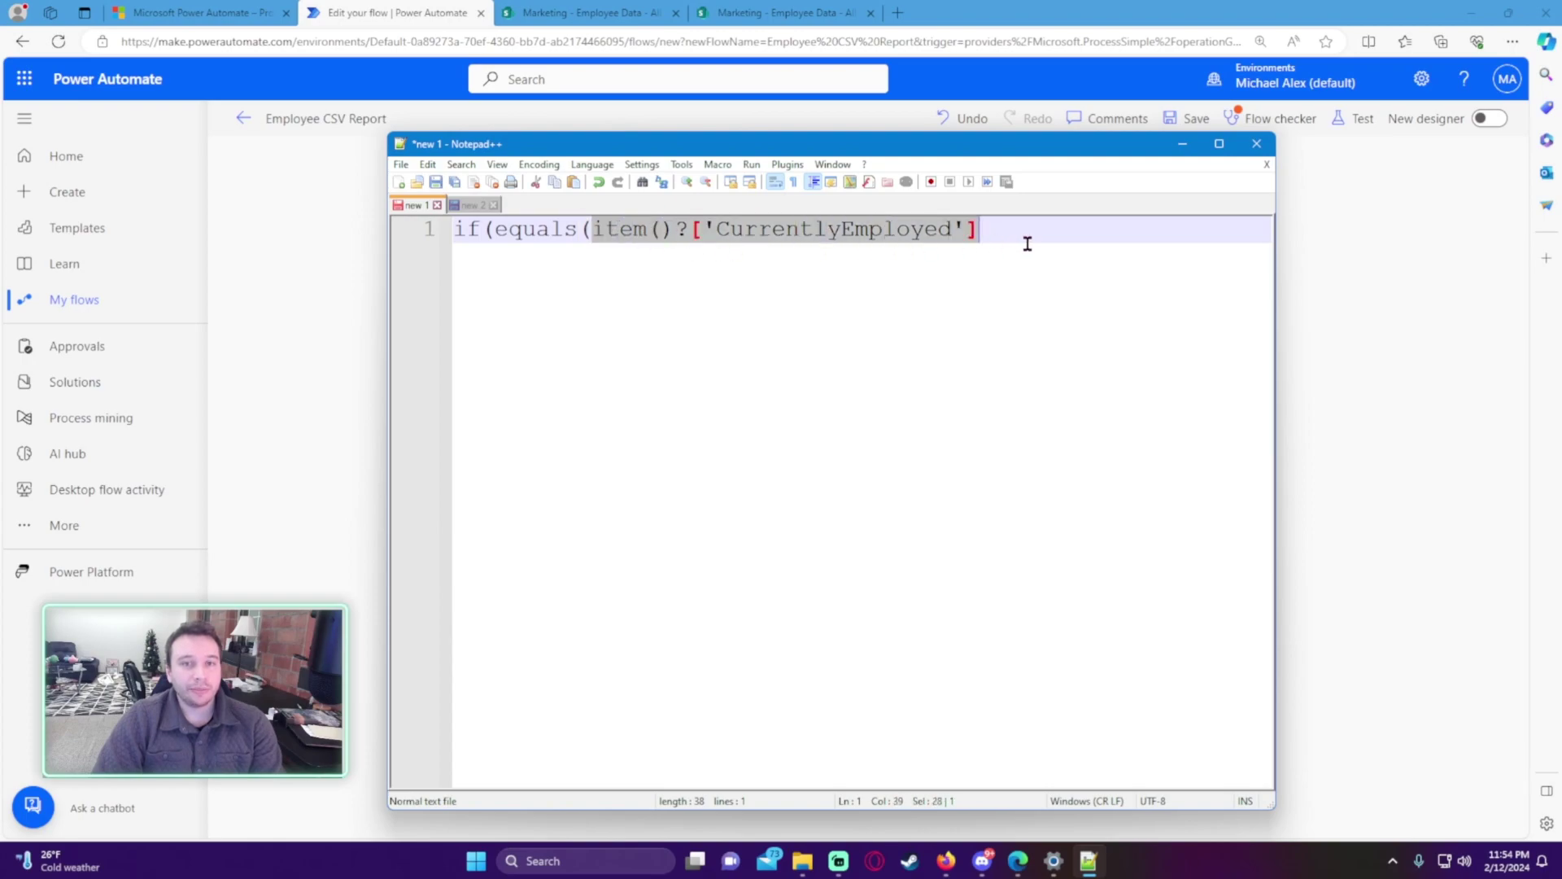
click(596, 231)
text(@)
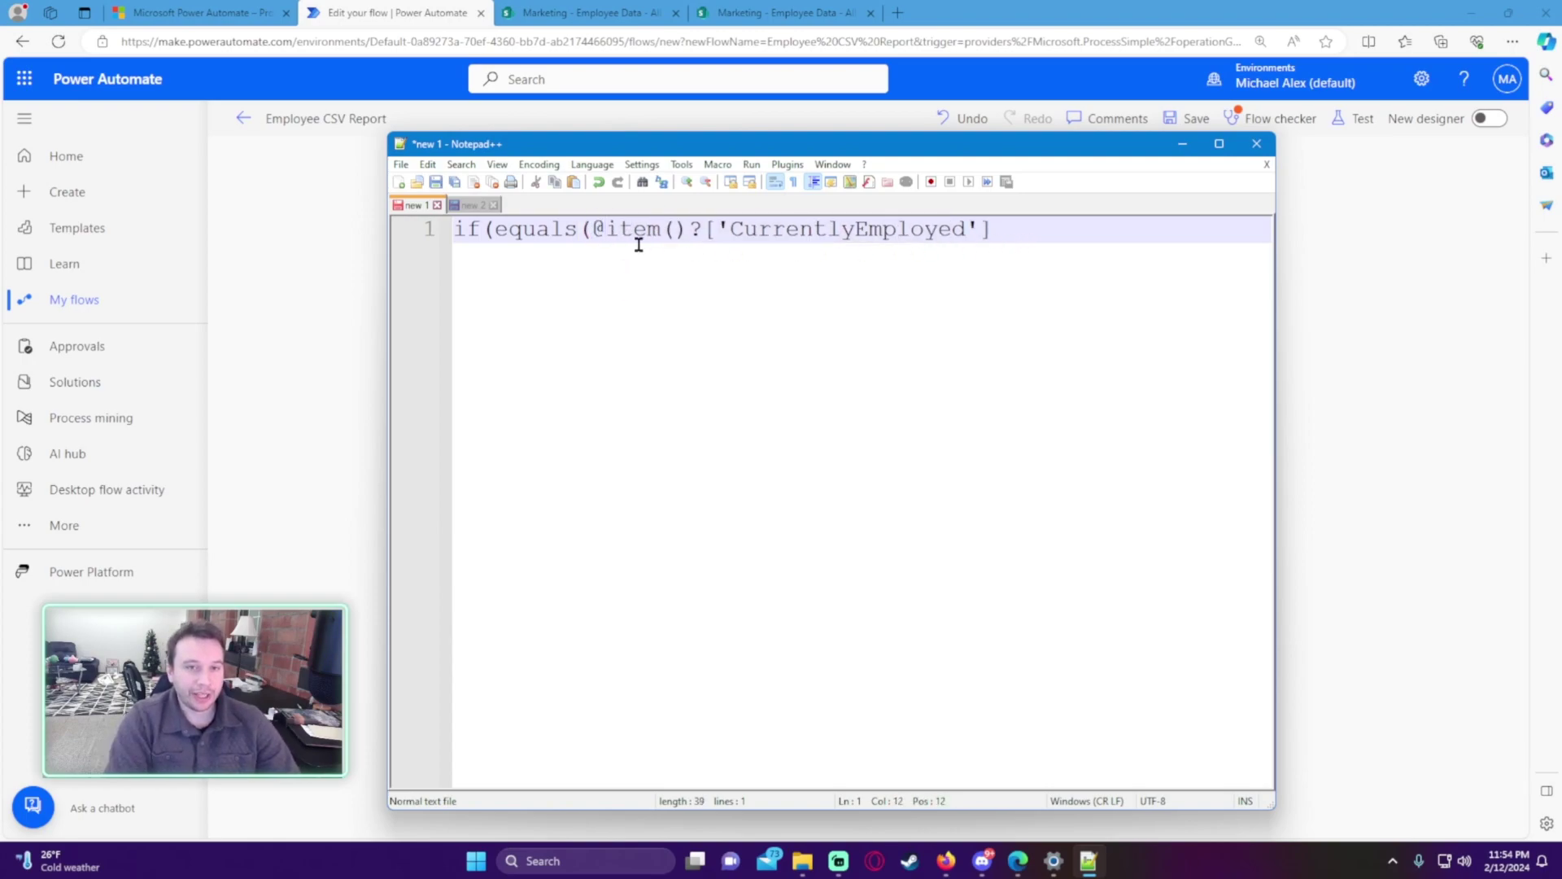
key(BackSpace)
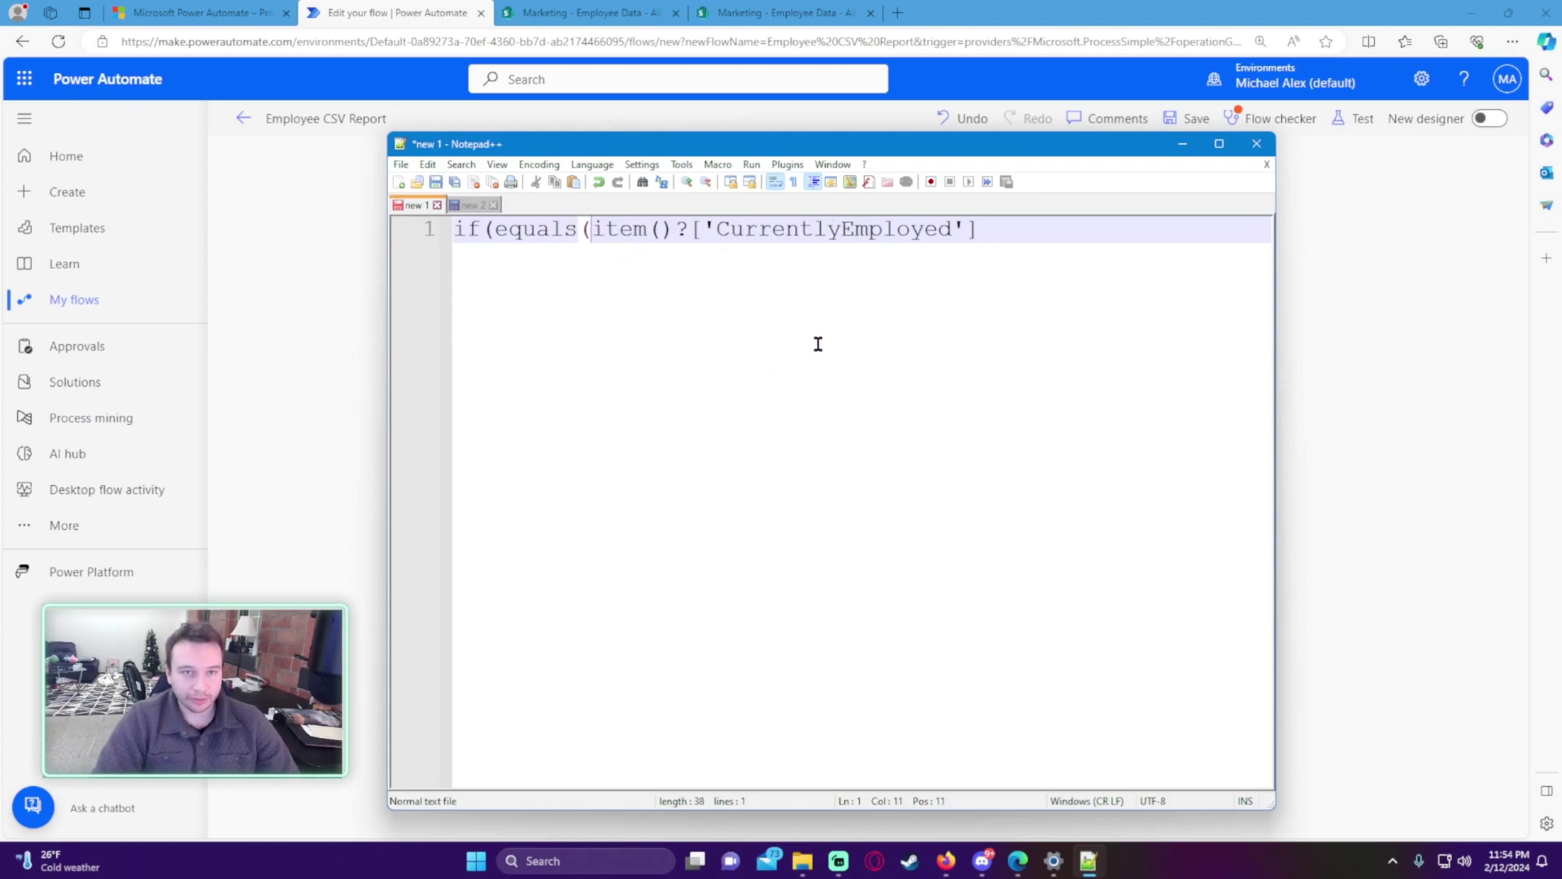
click(1030, 237)
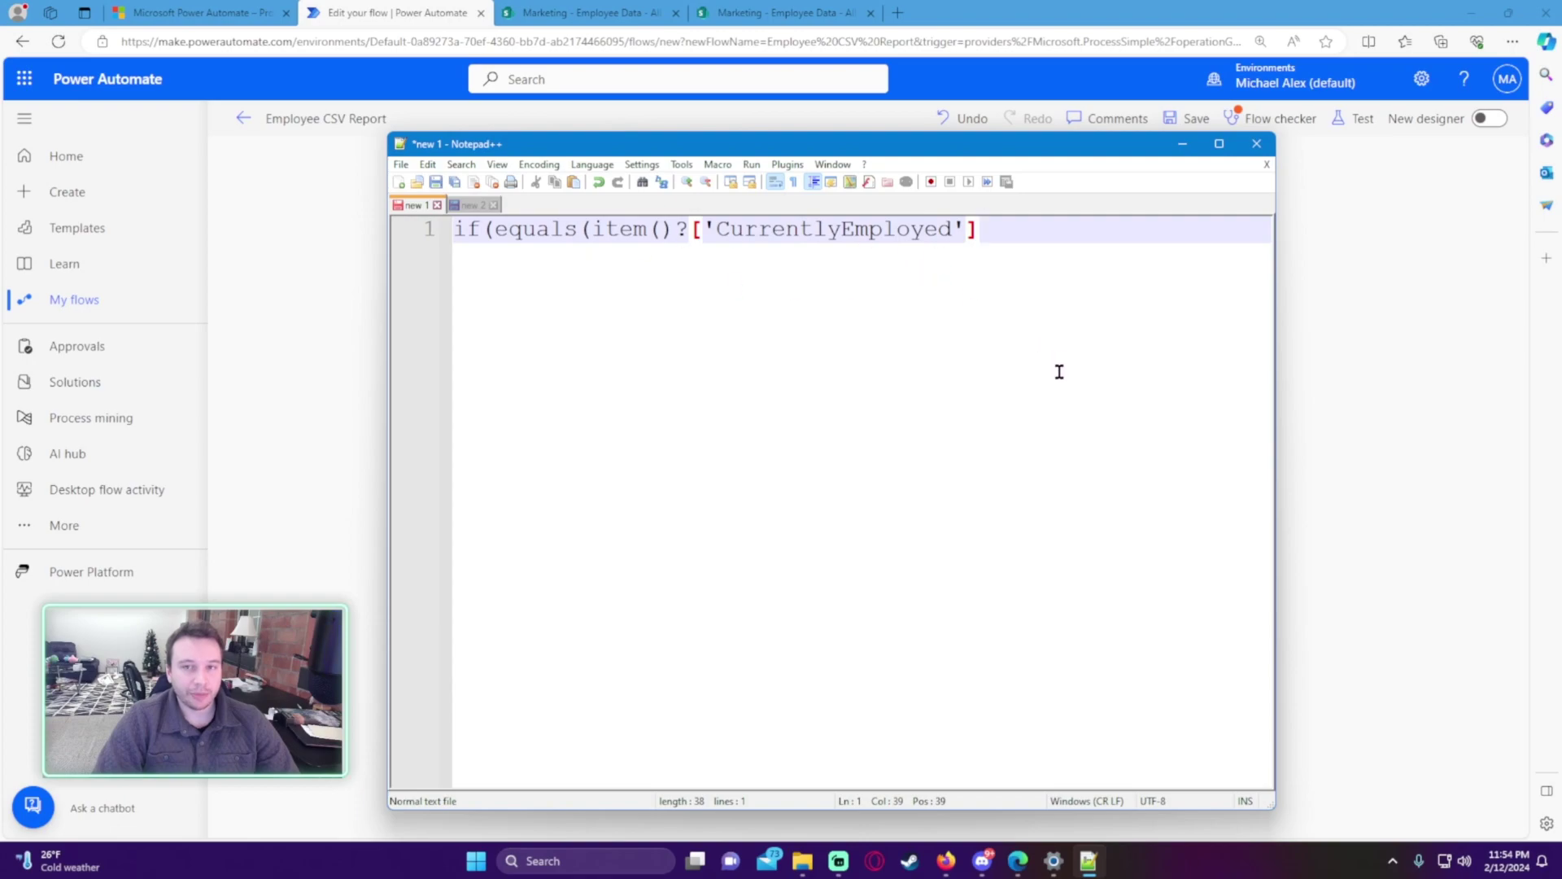
Finish it with ,true),'Yes','No') and select the whole expression for copying
text(,)
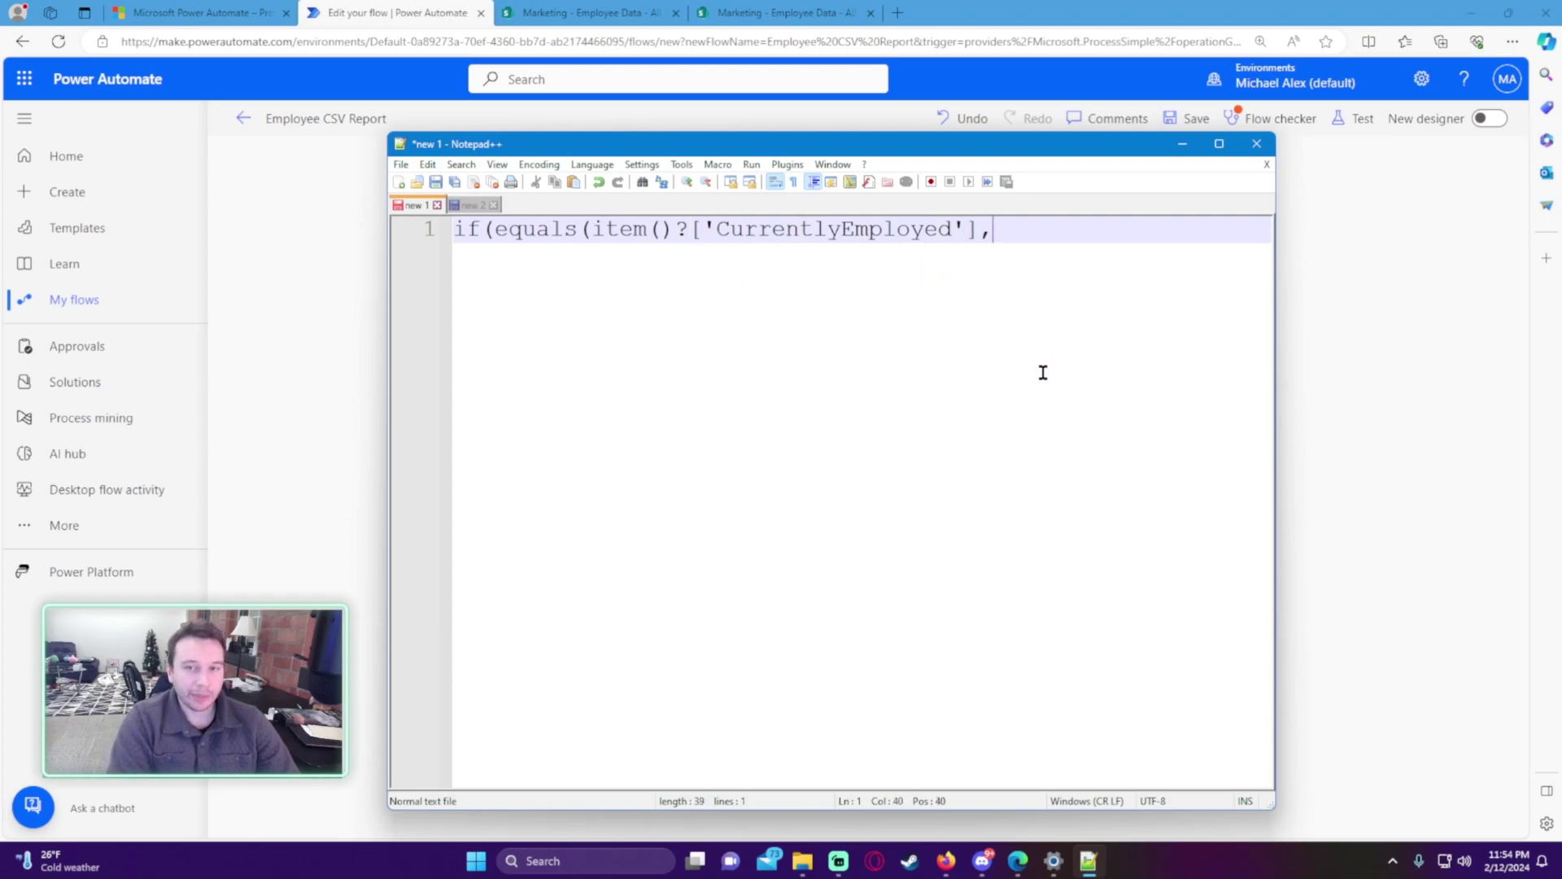
text(true)
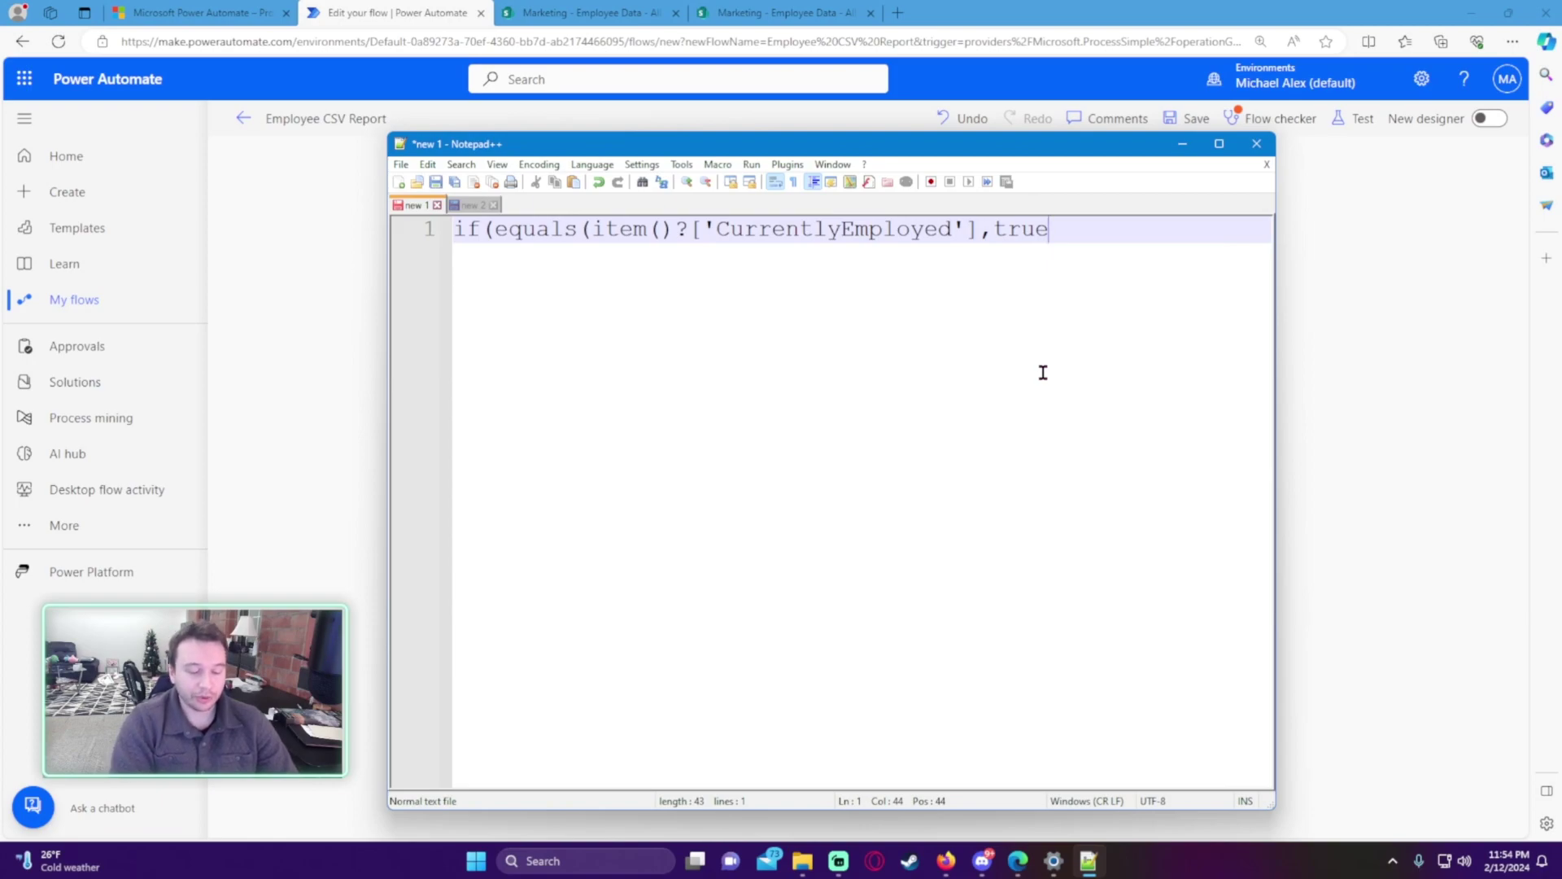
text())
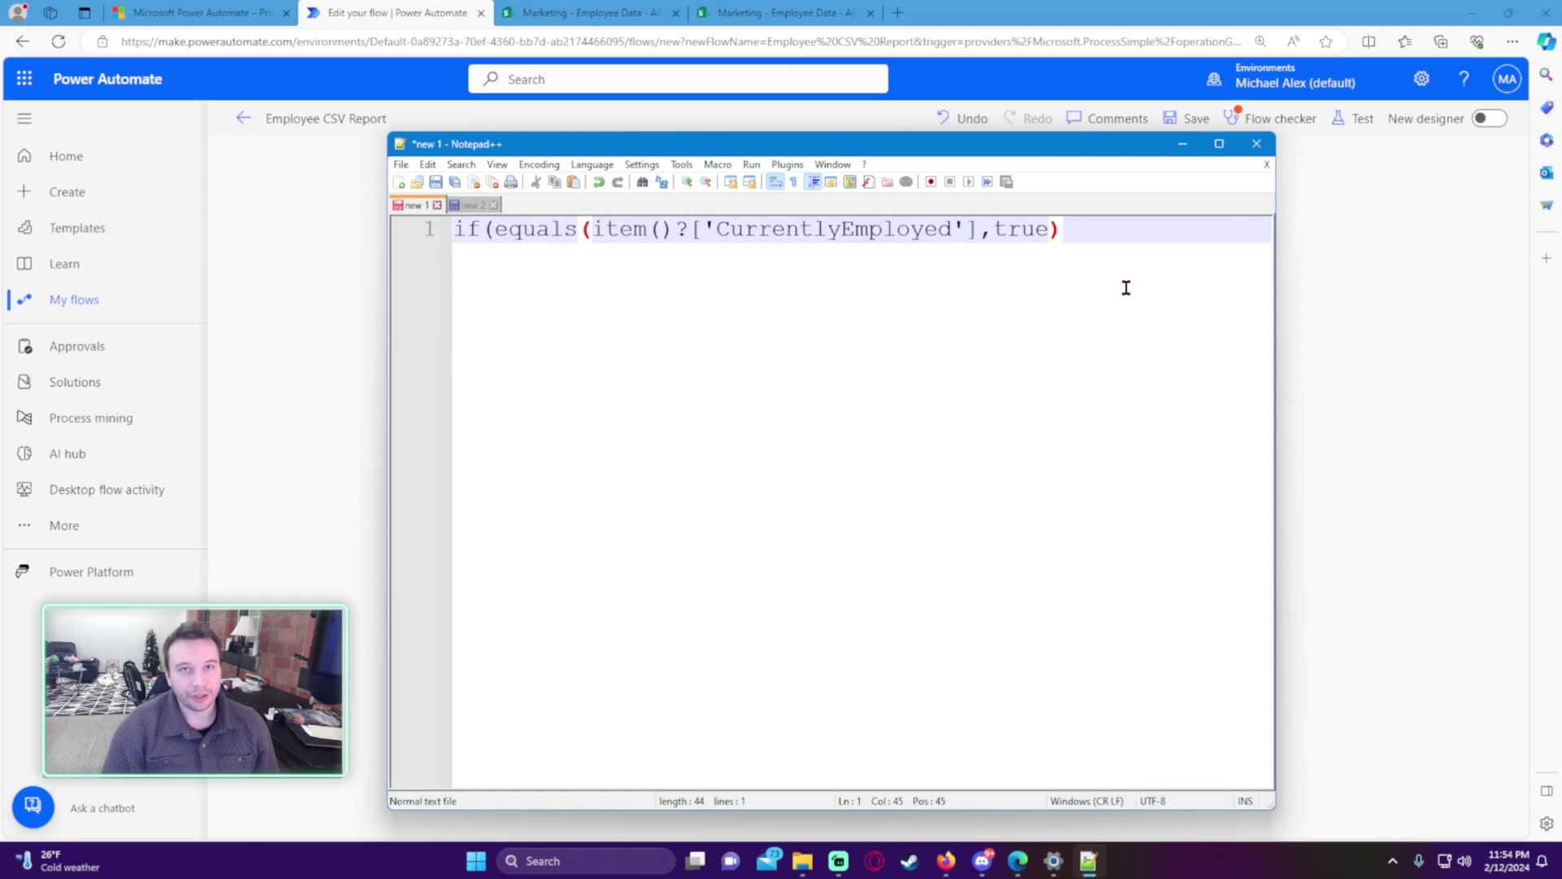
text(,)
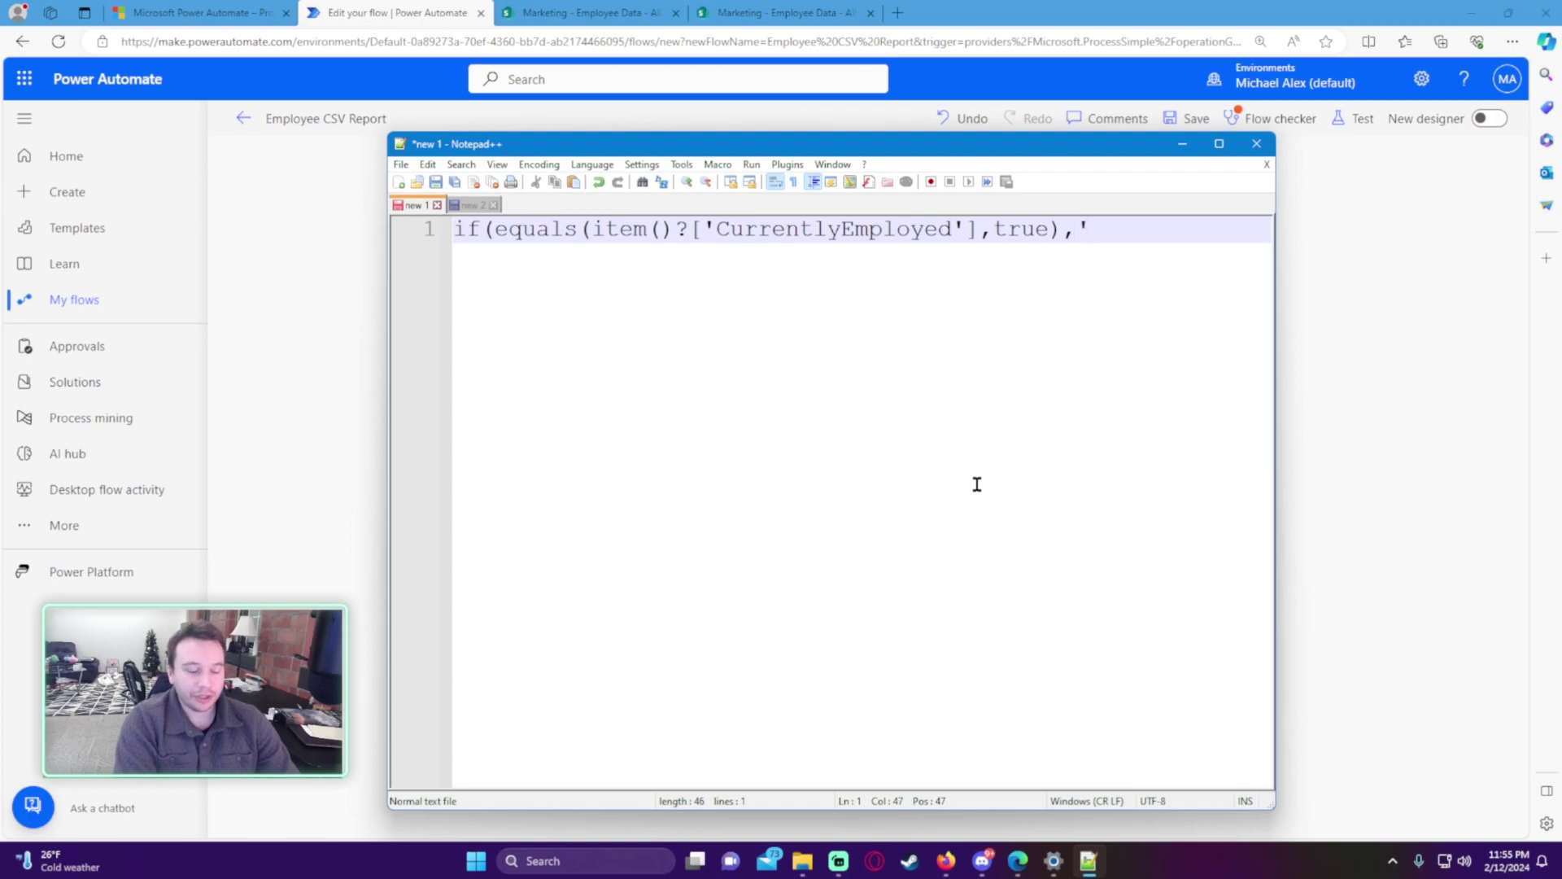
text('Yes',)
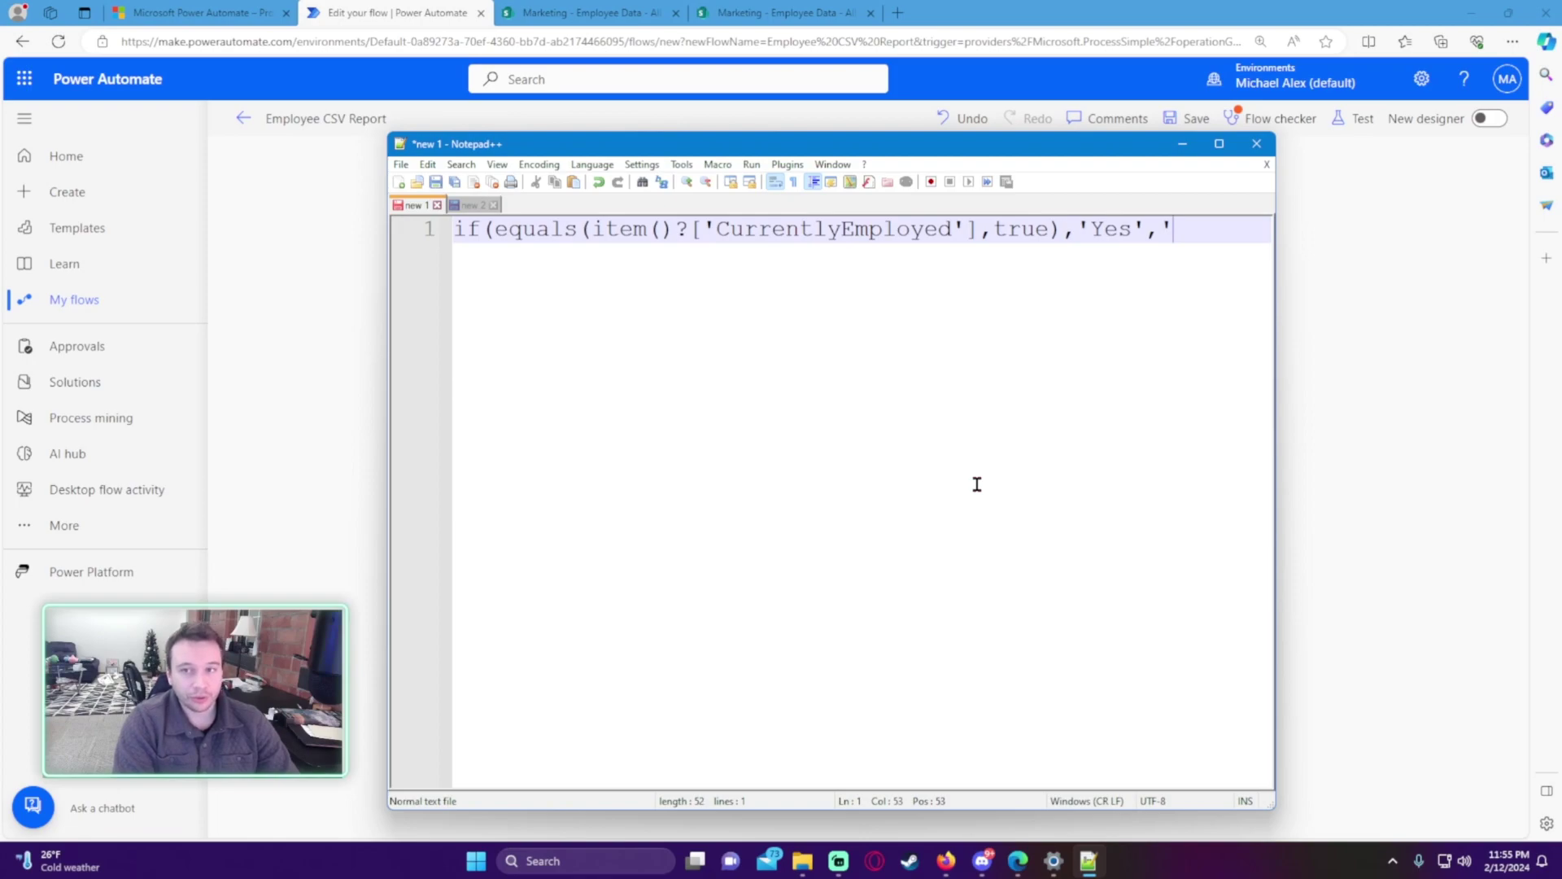
text(N)
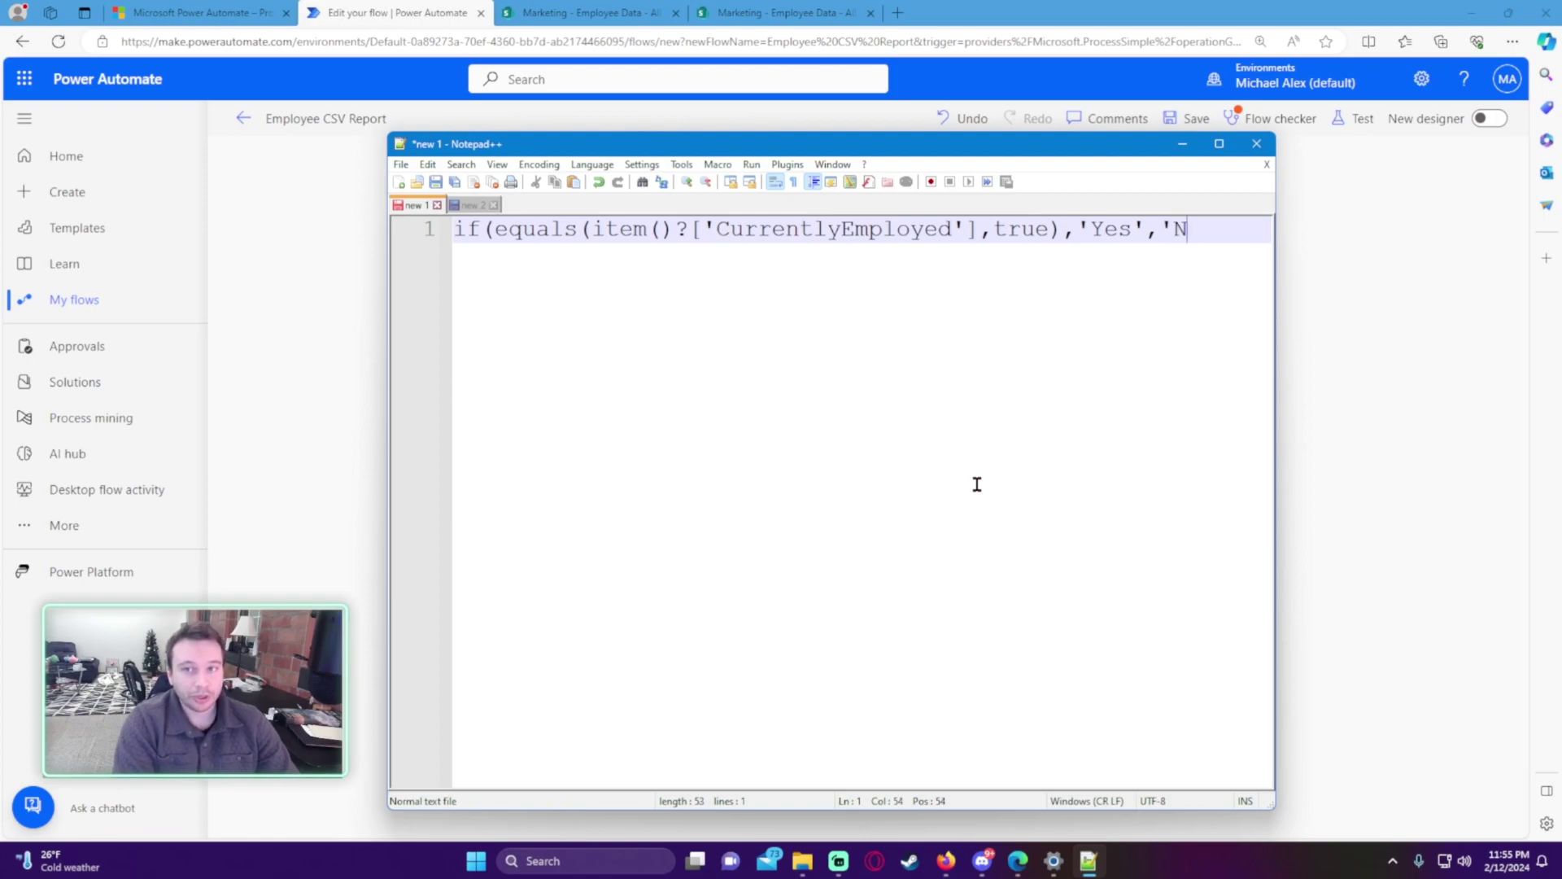
text(o'))
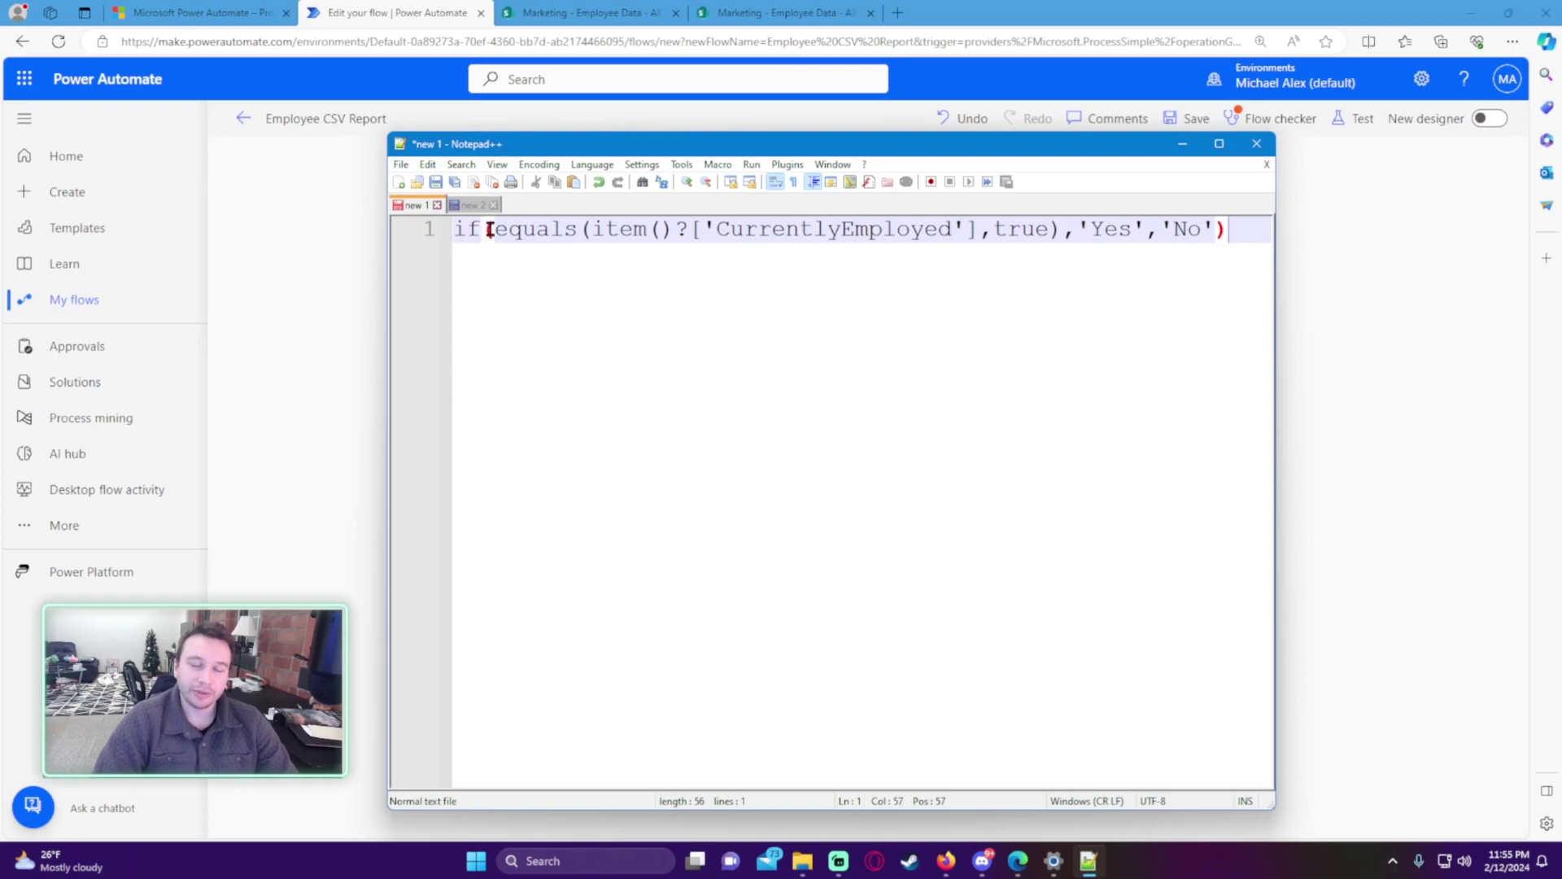
key(ctrl+a)
key(Right)
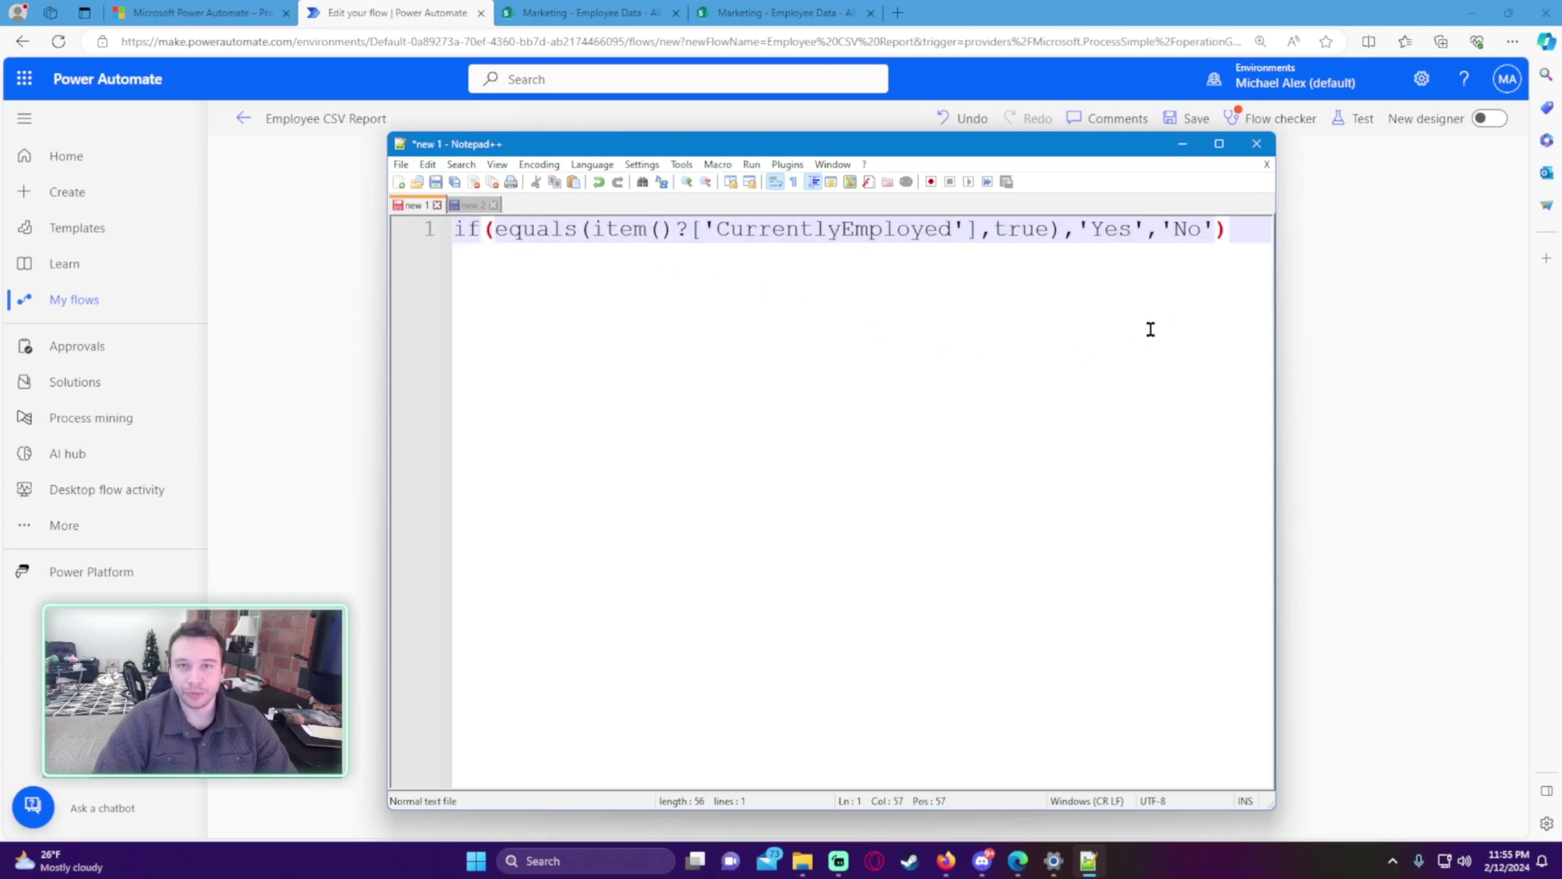
Save the flow and check it for errors
click(1182, 144)
click(1193, 119)
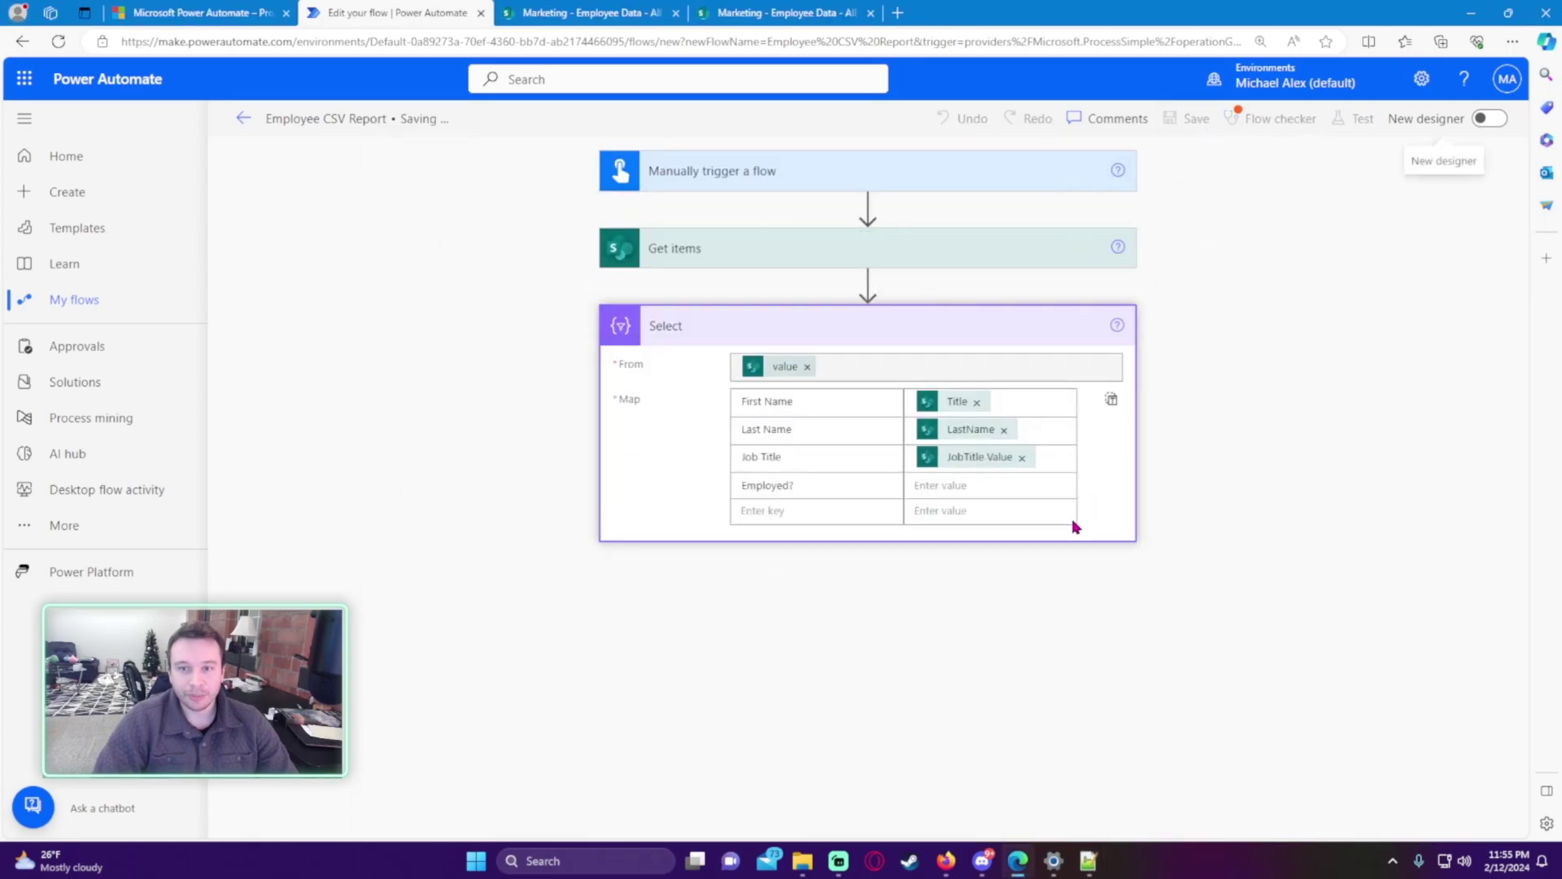
click(1279, 119)
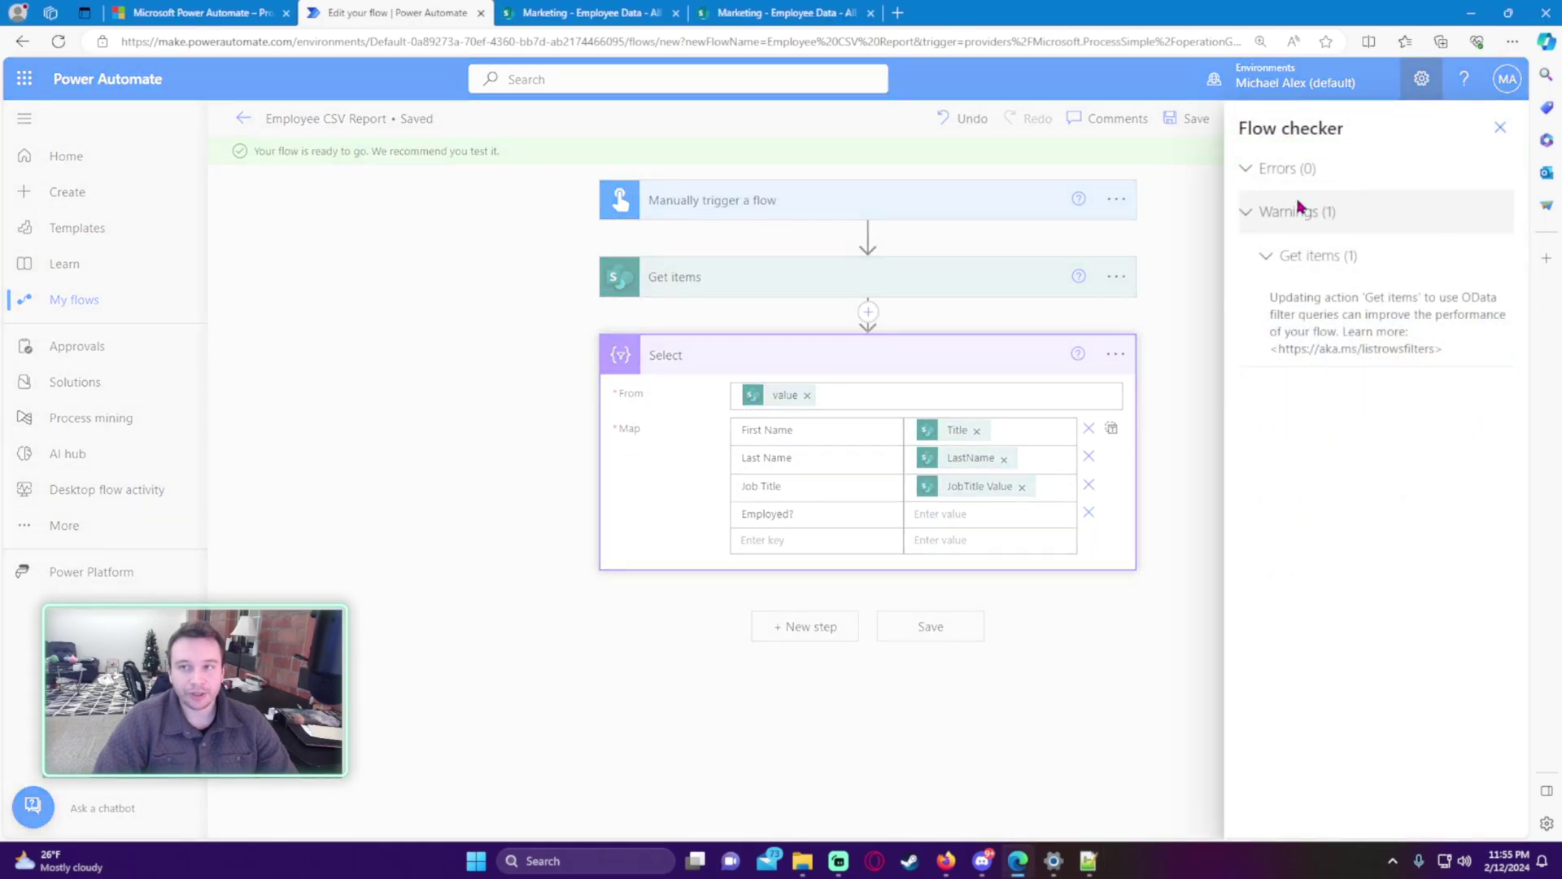
Turn Experimental Features on in Power Automate settings and add a Get items step
click(1499, 128)
click(1308, 228)
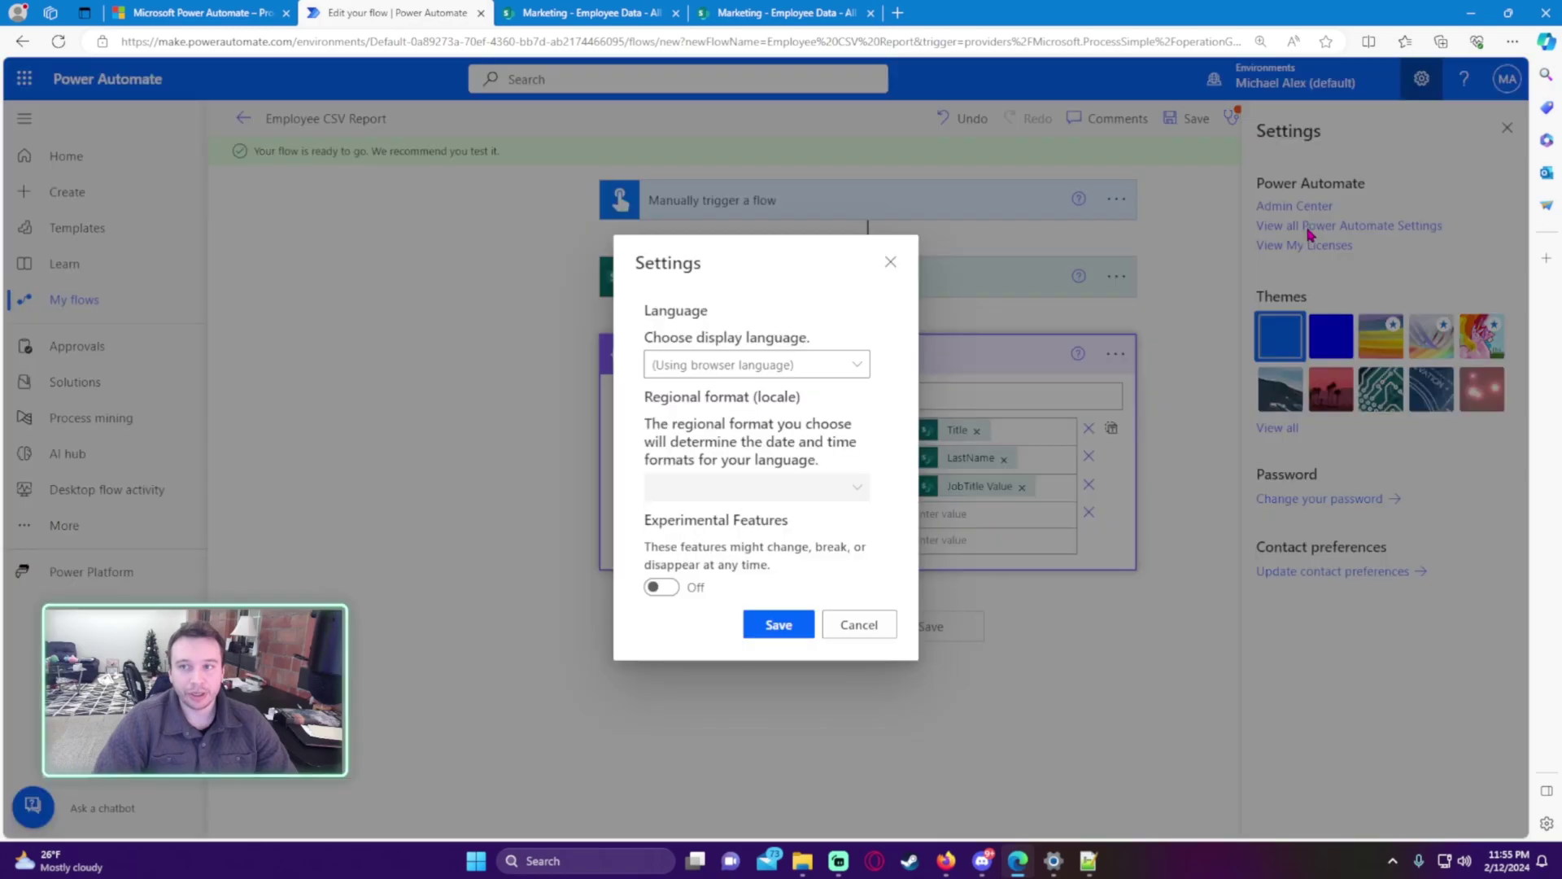
click(653, 587)
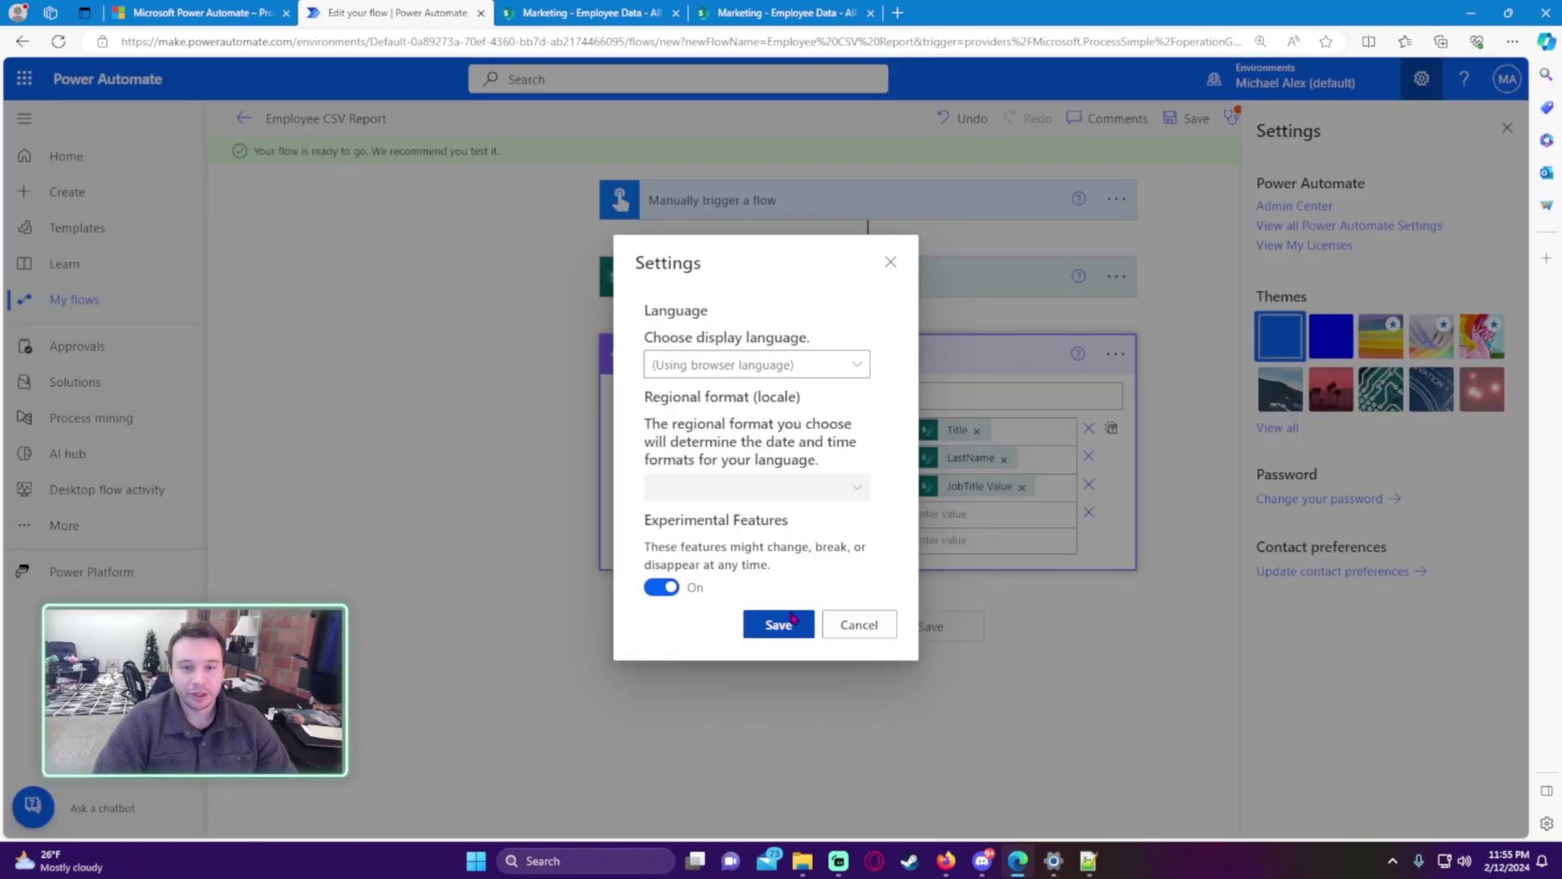
click(794, 620)
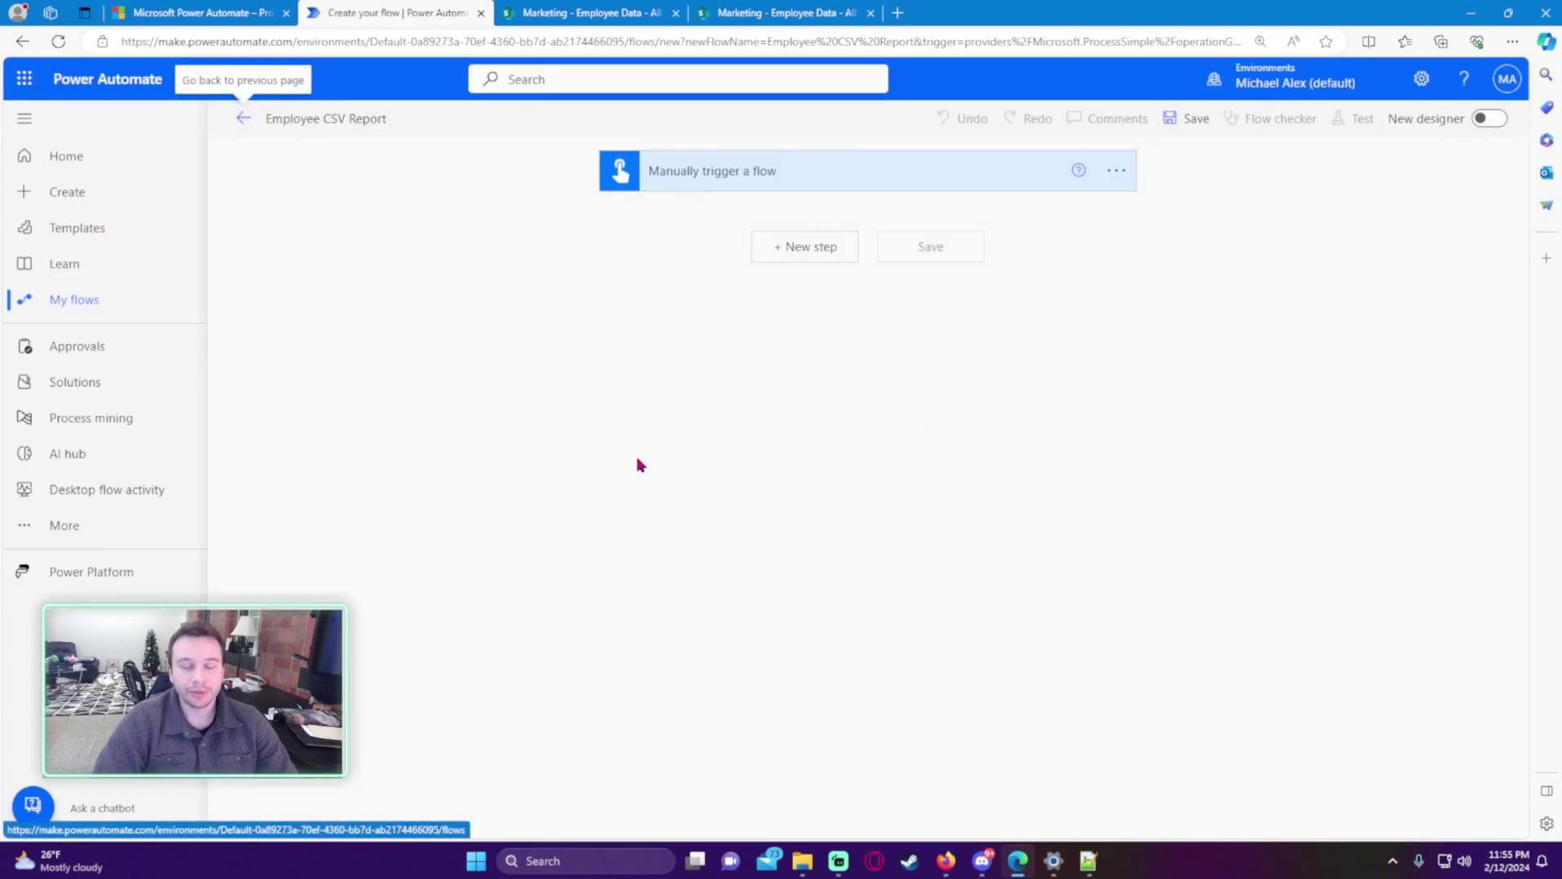
click(814, 249)
text(get items)
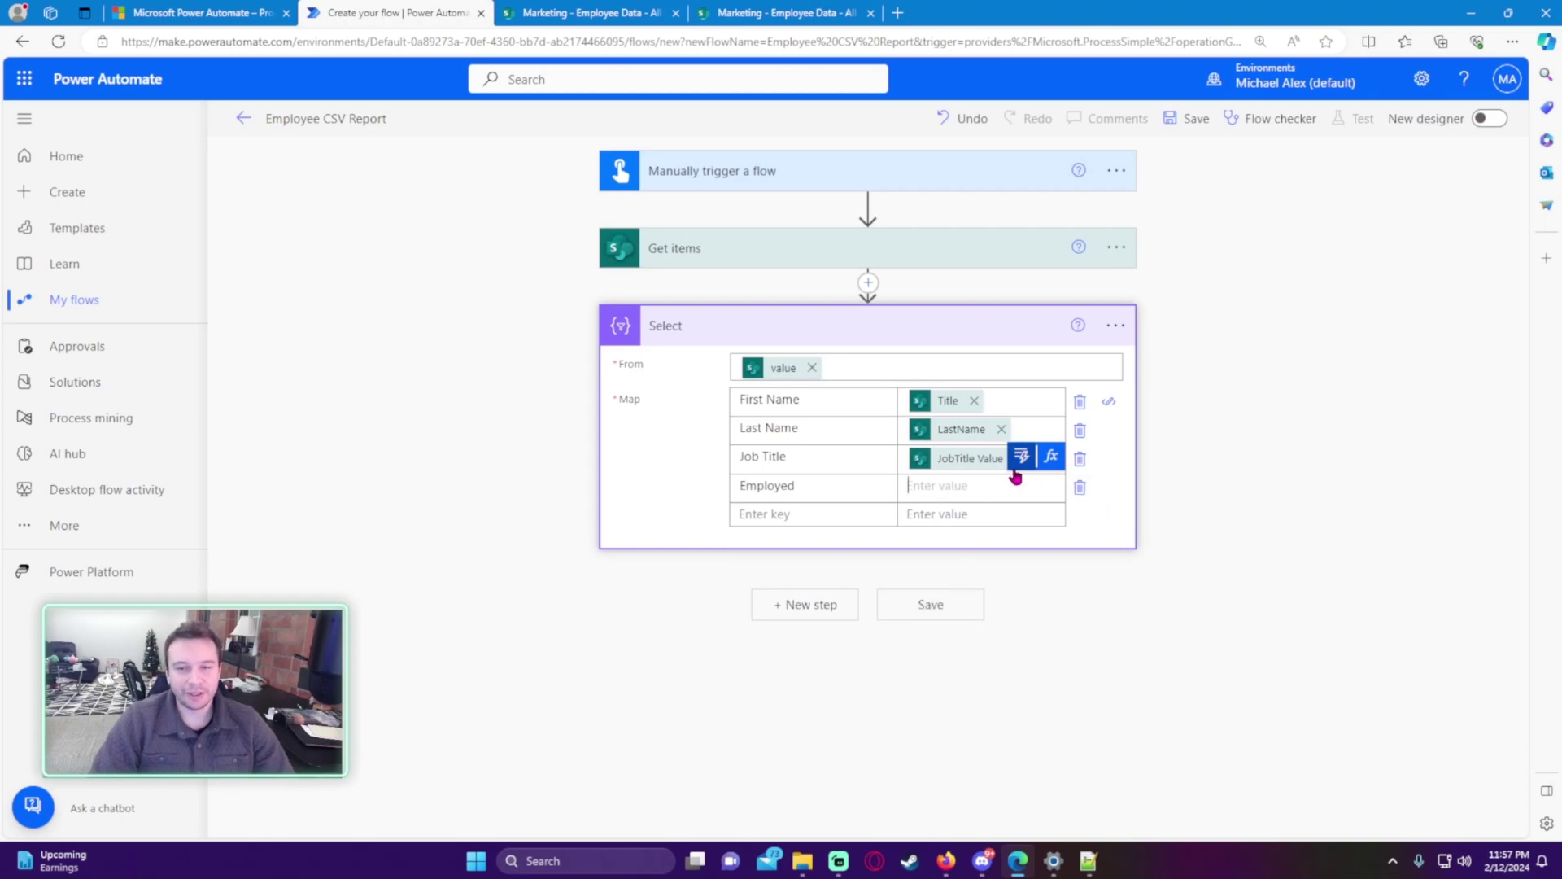
Set Employed to the pasted if(equals(item()?['CurrentlyEmployed'],true),'Yes','No') expression and save
click(1050, 456)
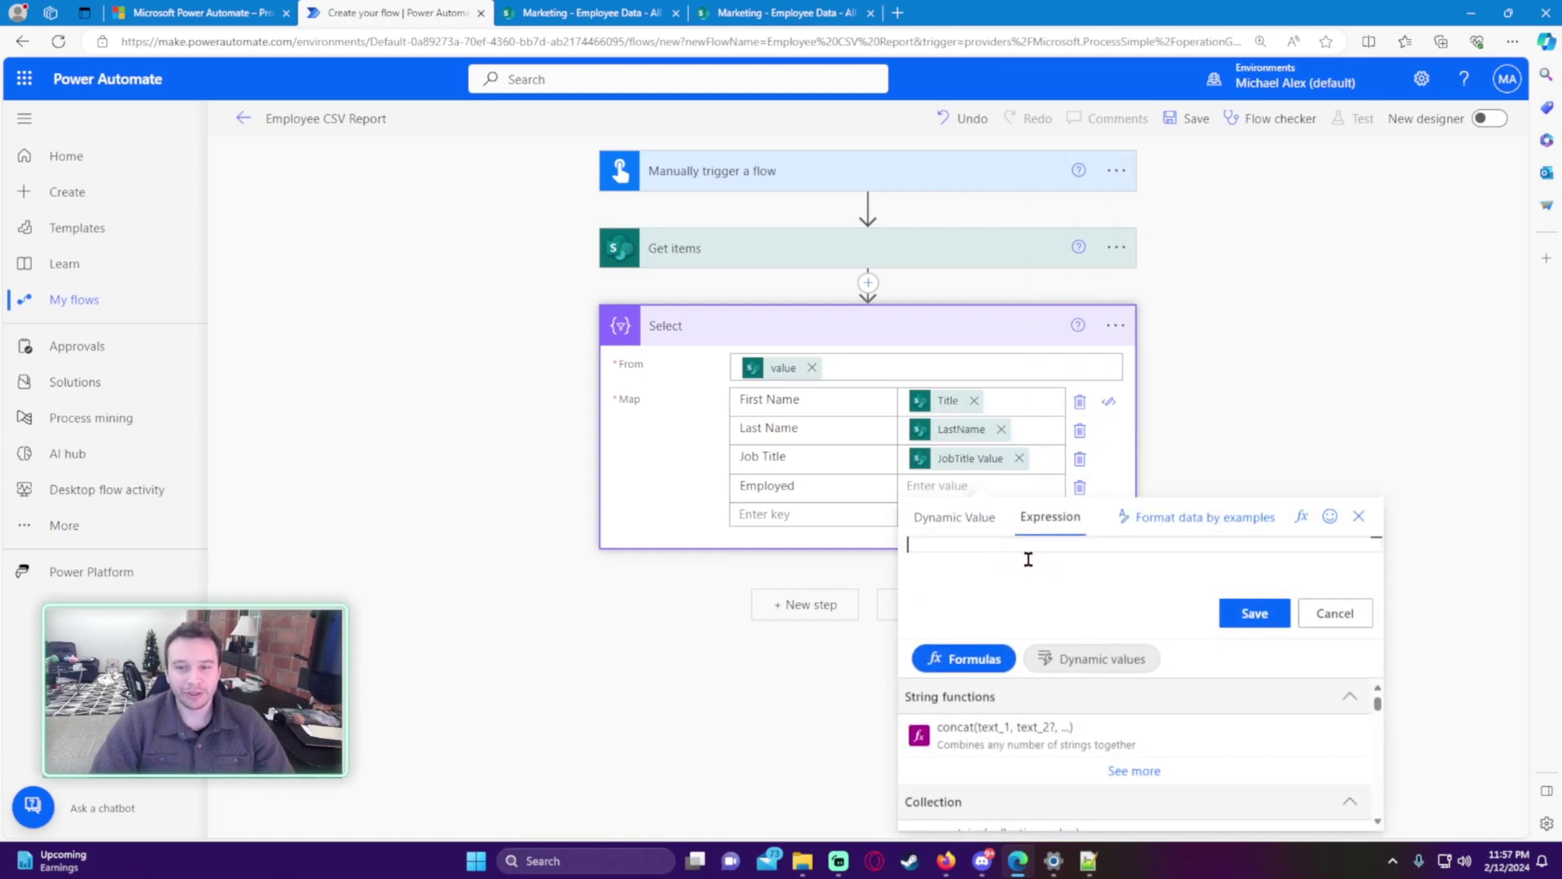
text(if(equals(item()?['CurrentlyEmployed'],true),'Yes','No'))
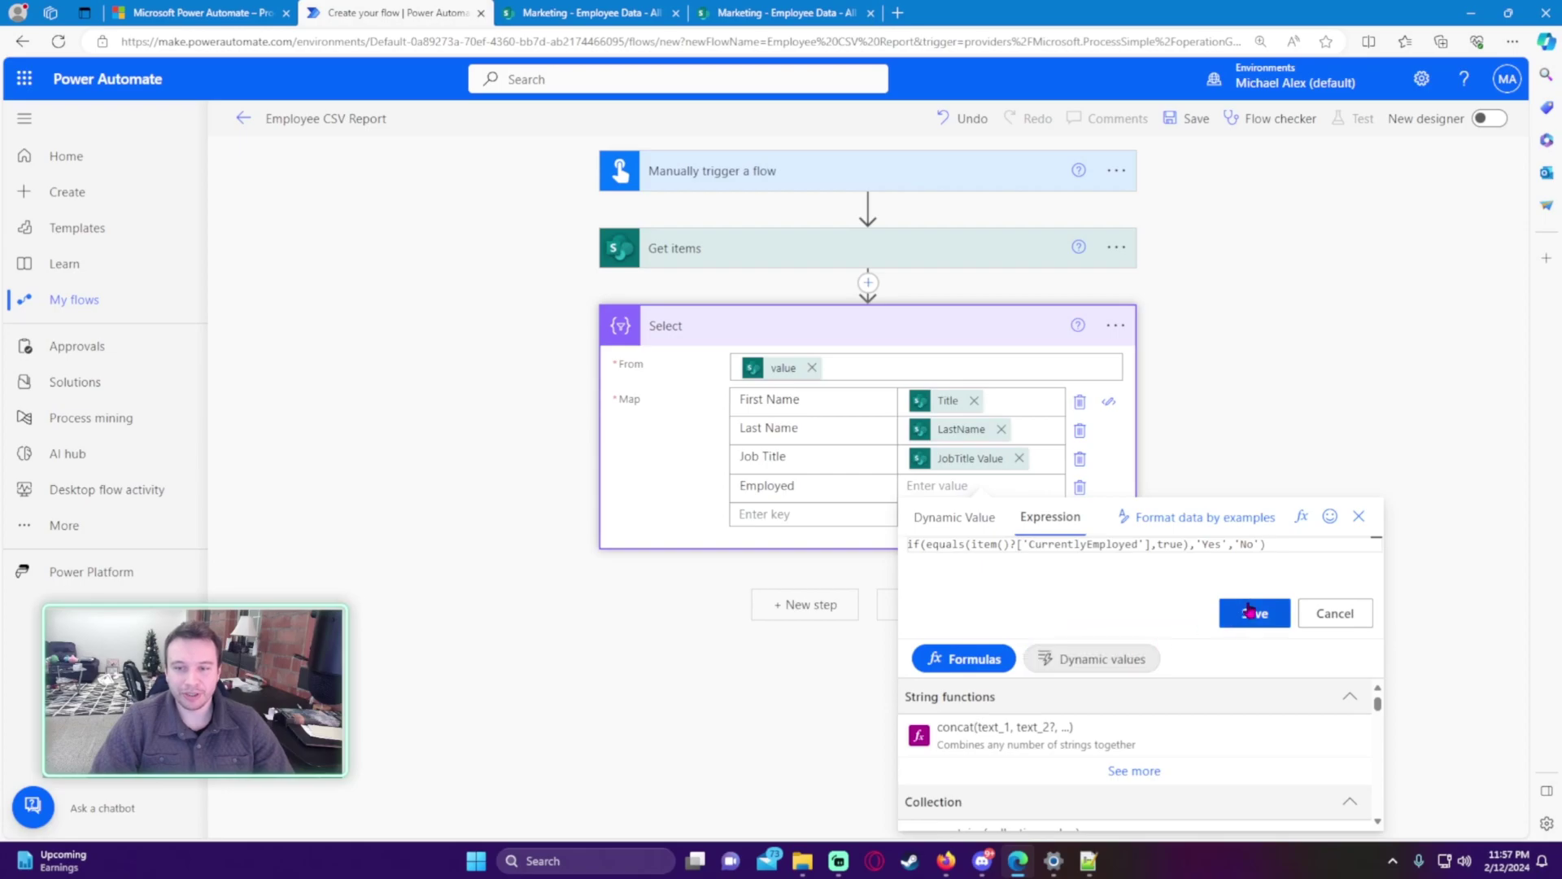
click(1088, 860)
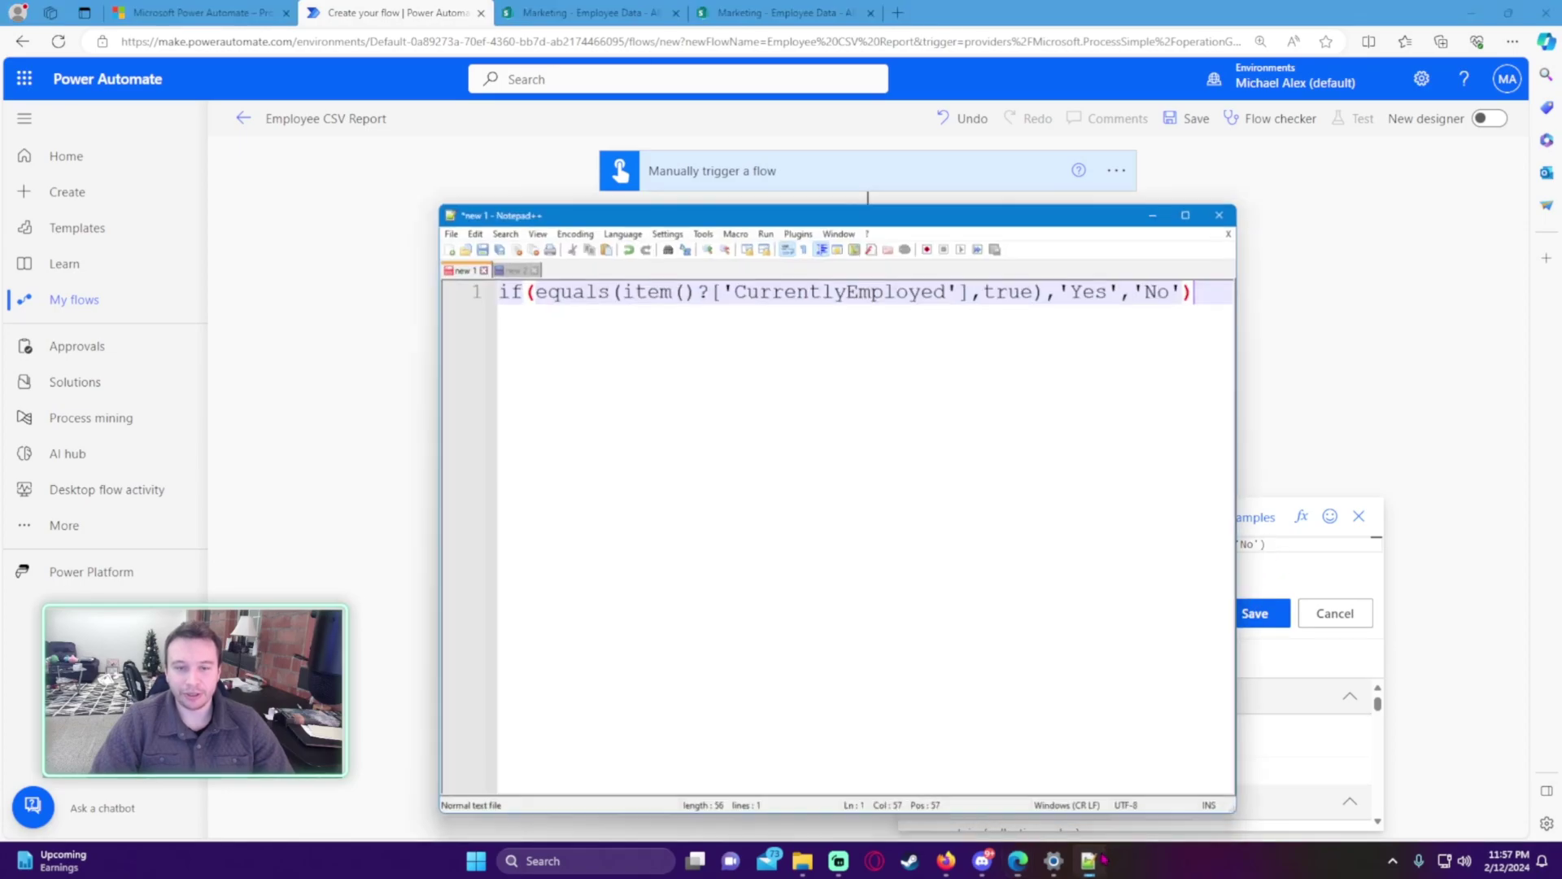
click(1089, 860)
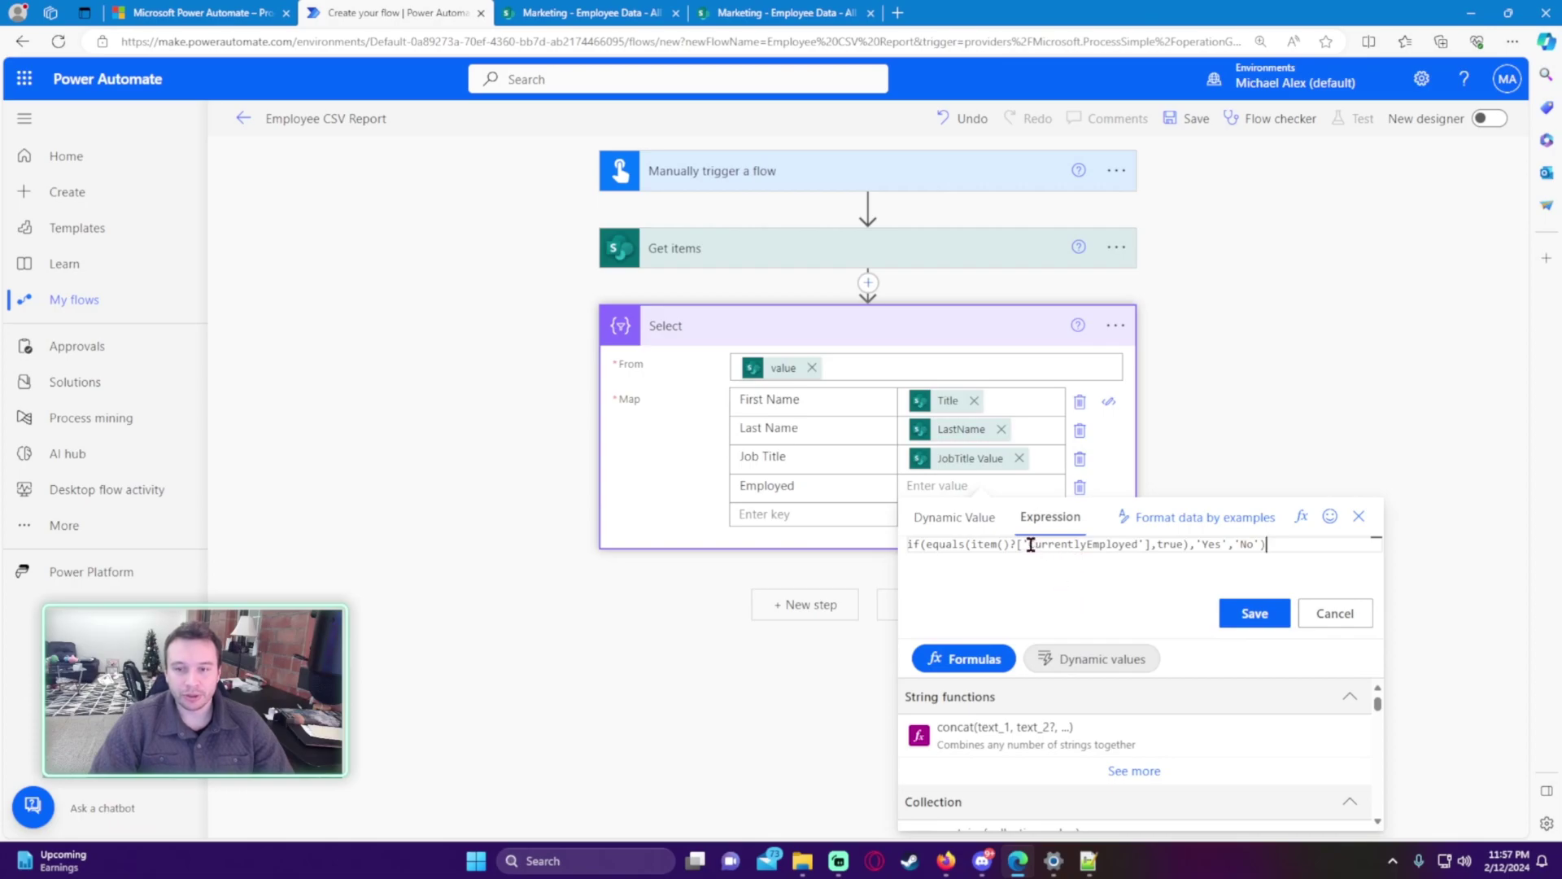
drag(1029, 546, 1133, 545)
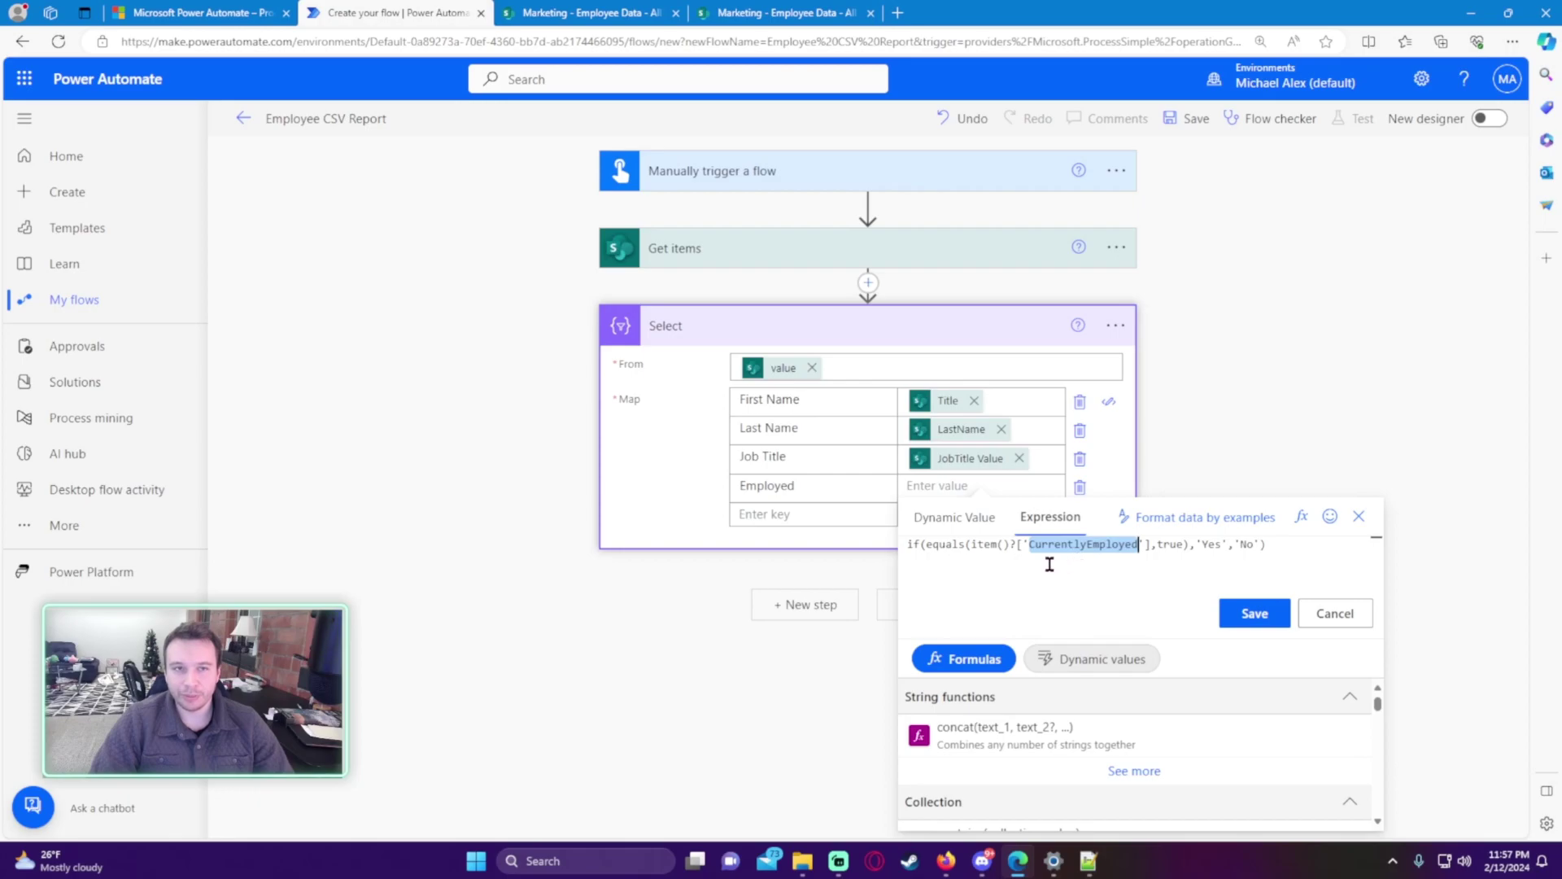
click(1305, 556)
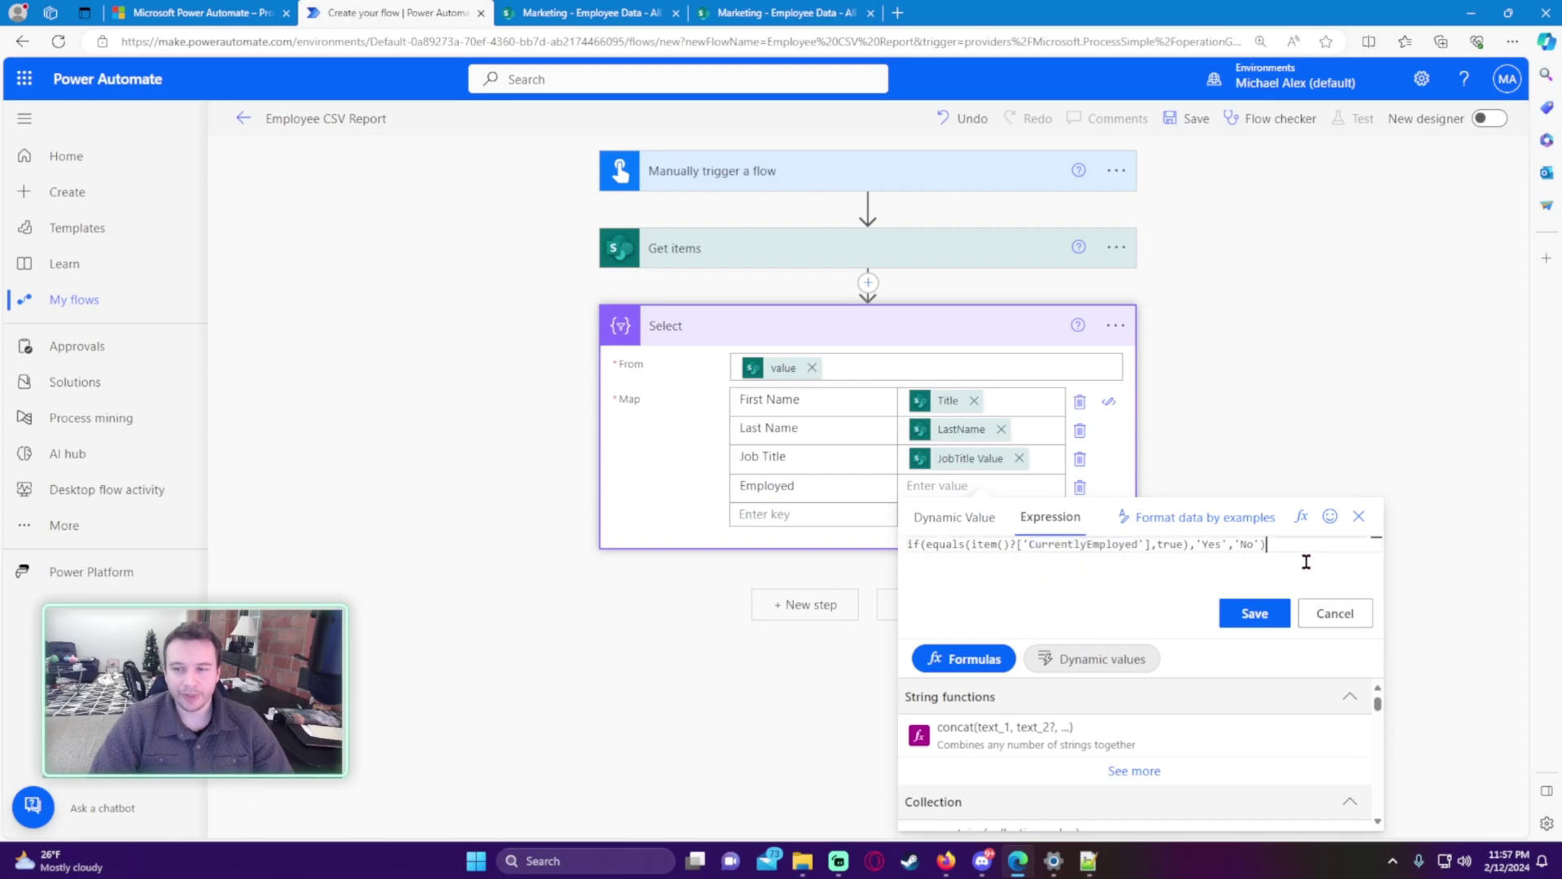
click(1248, 620)
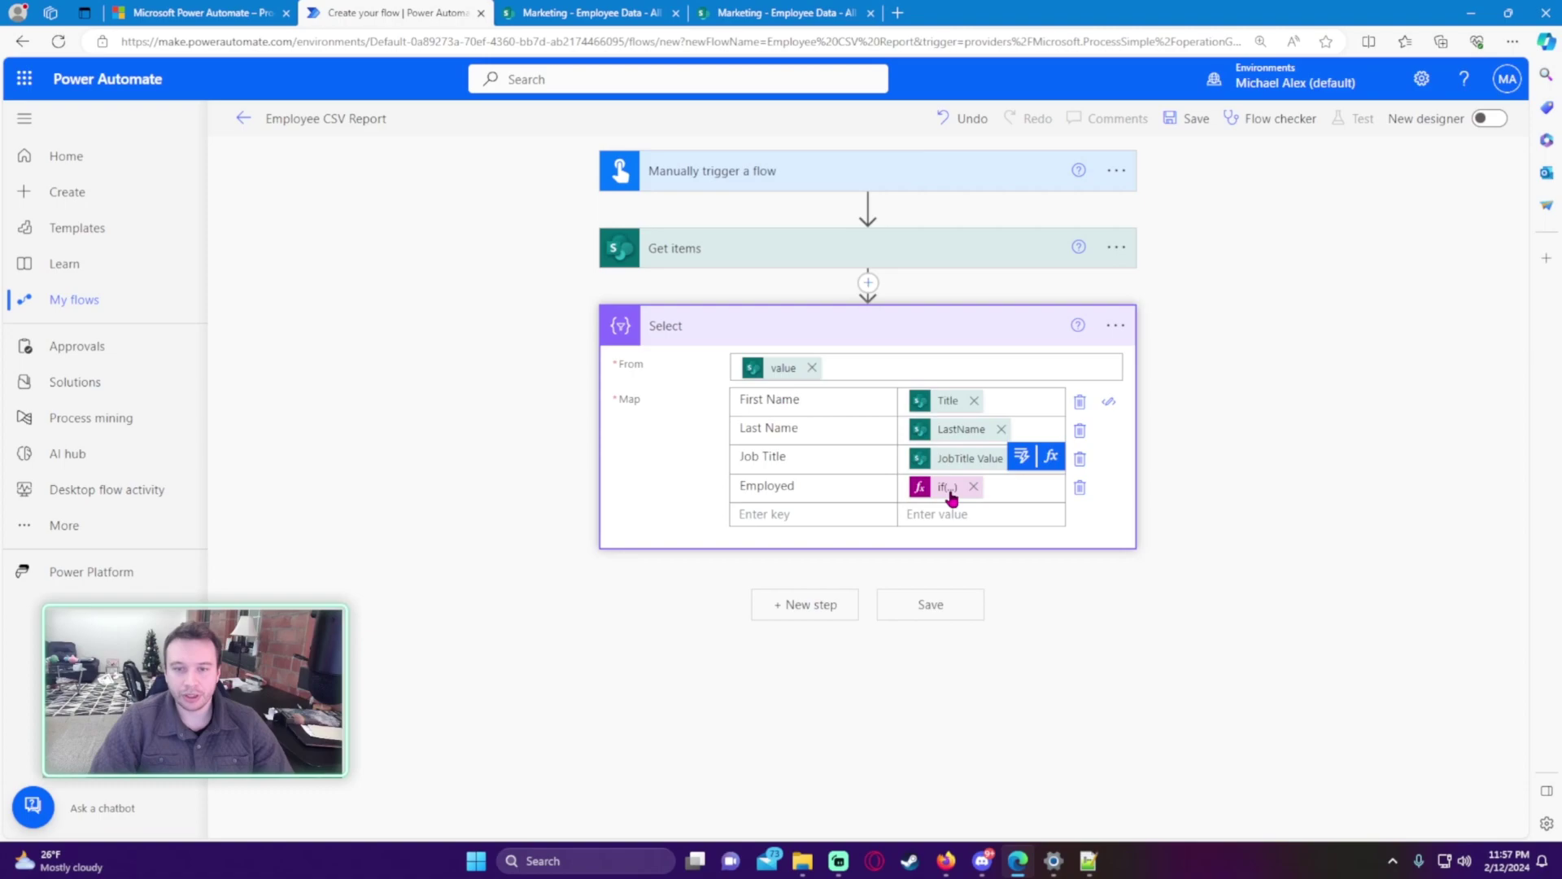
click(948, 606)
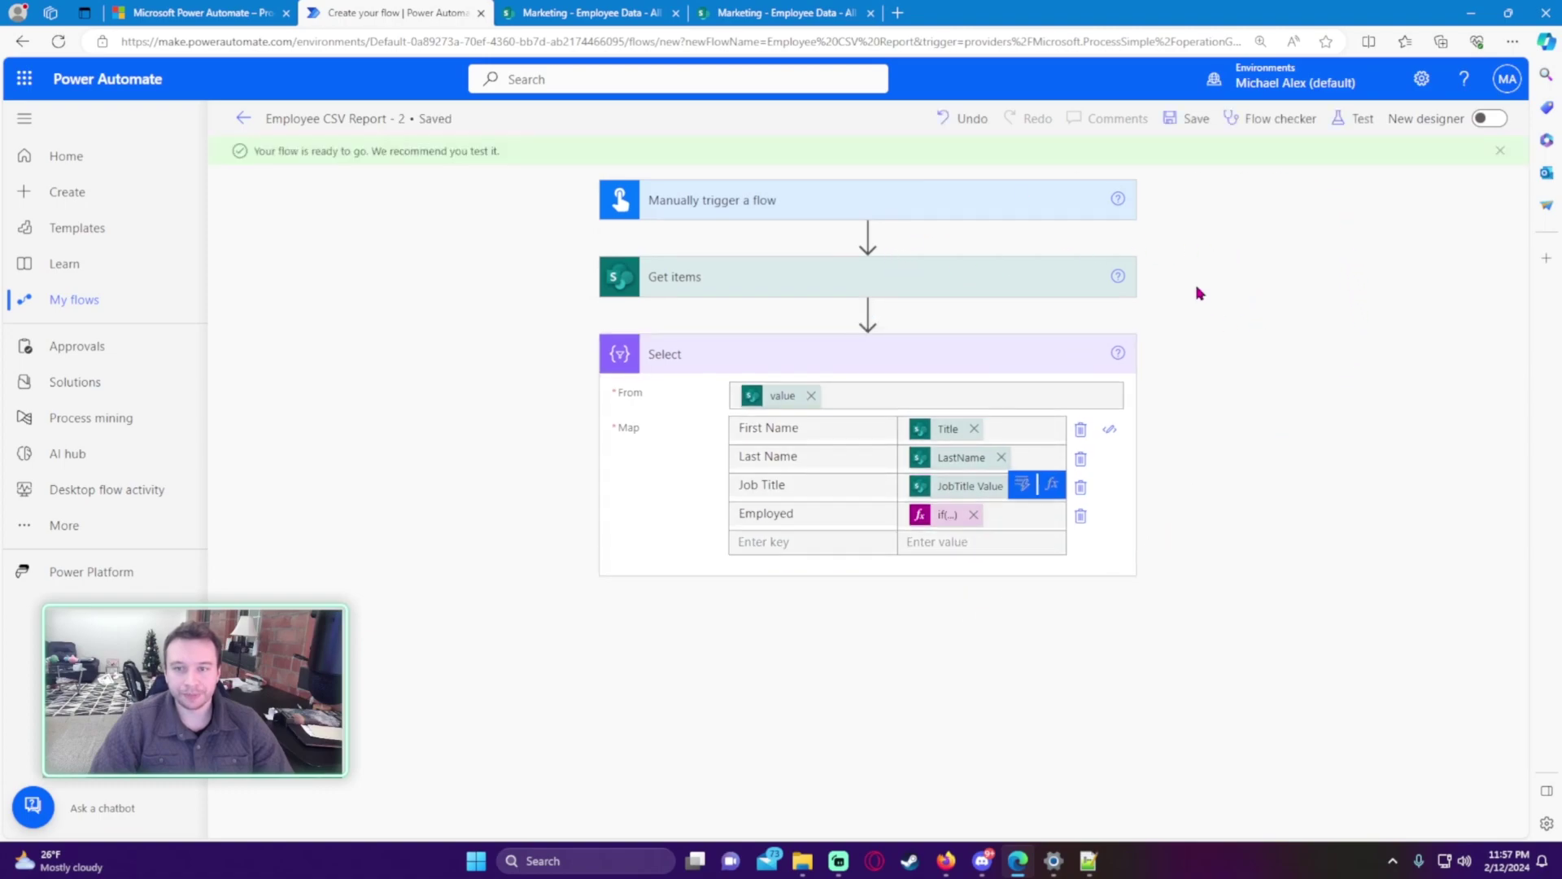
Check the flow for errors and start a test run
click(1281, 119)
click(1497, 126)
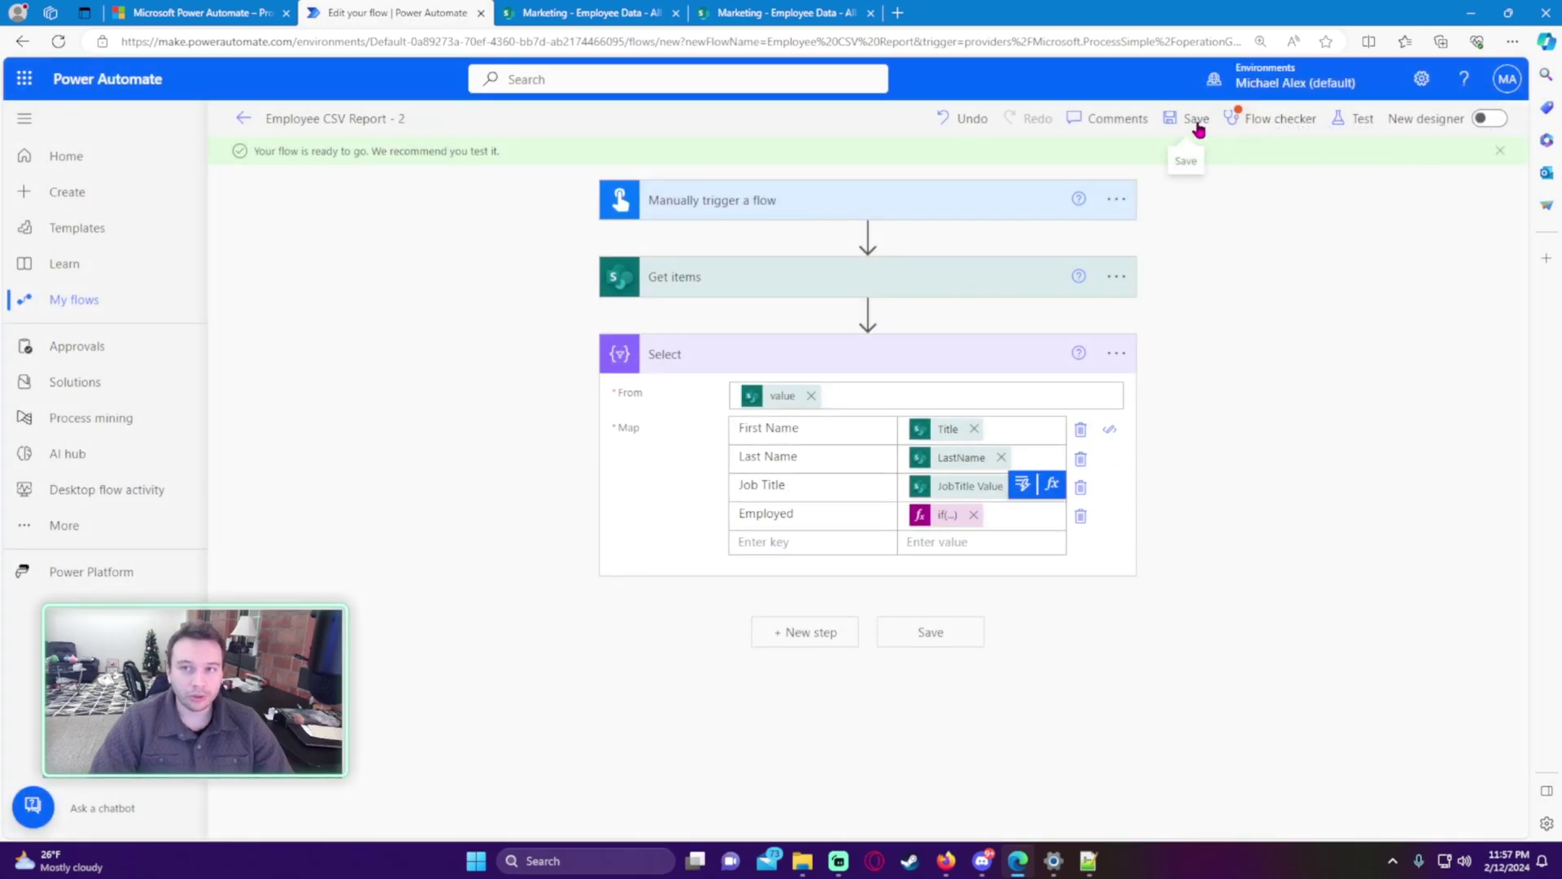
click(1351, 122)
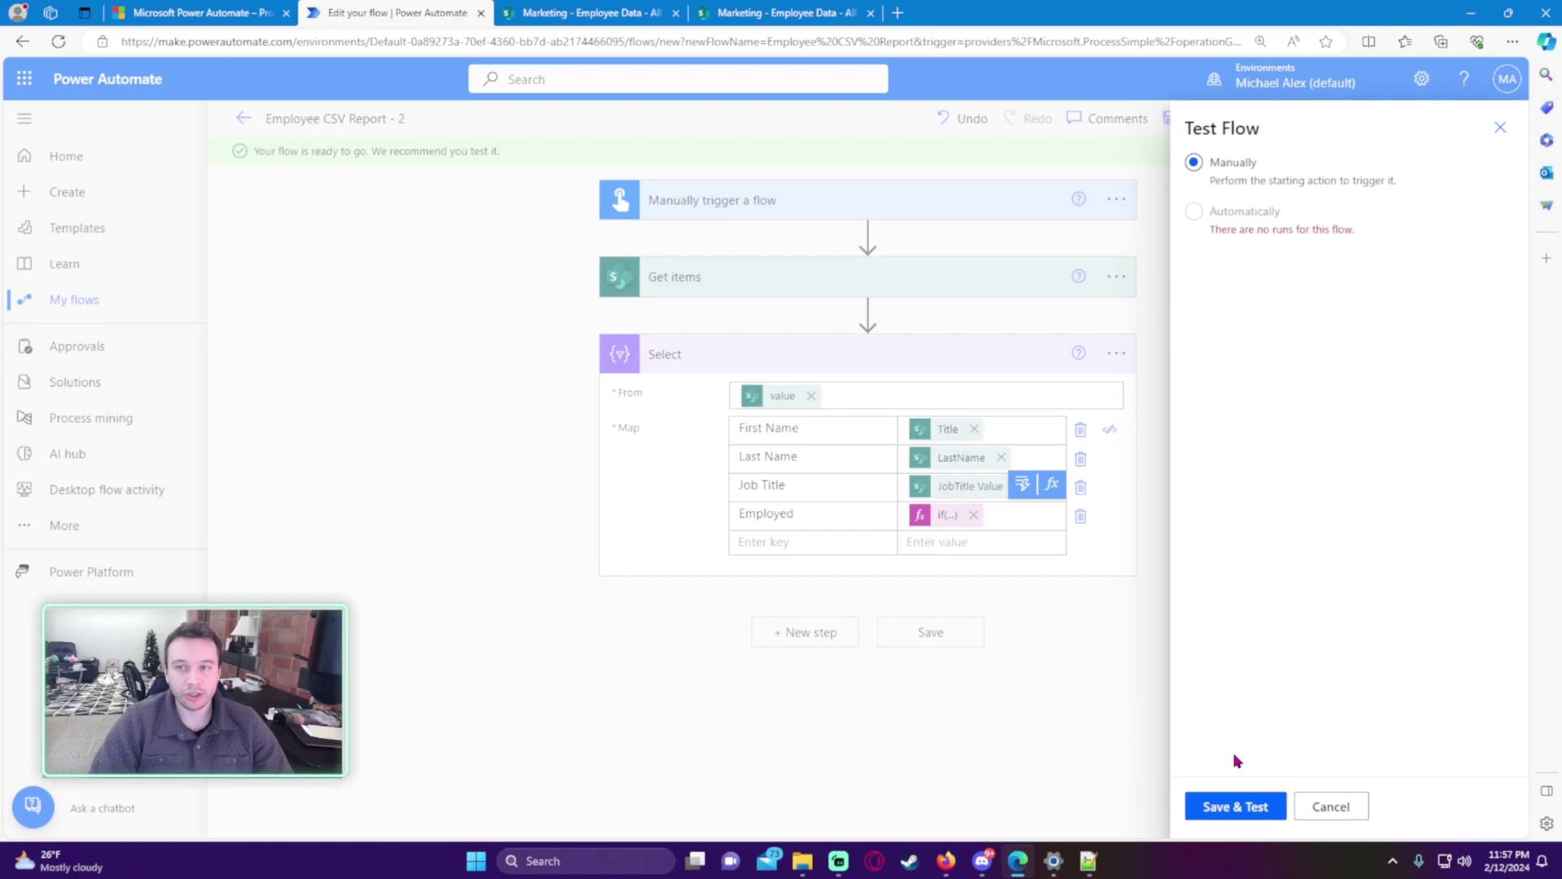
Review the Select step's Body output, confirming Employed reads Yes or No for each record
click(1236, 804)
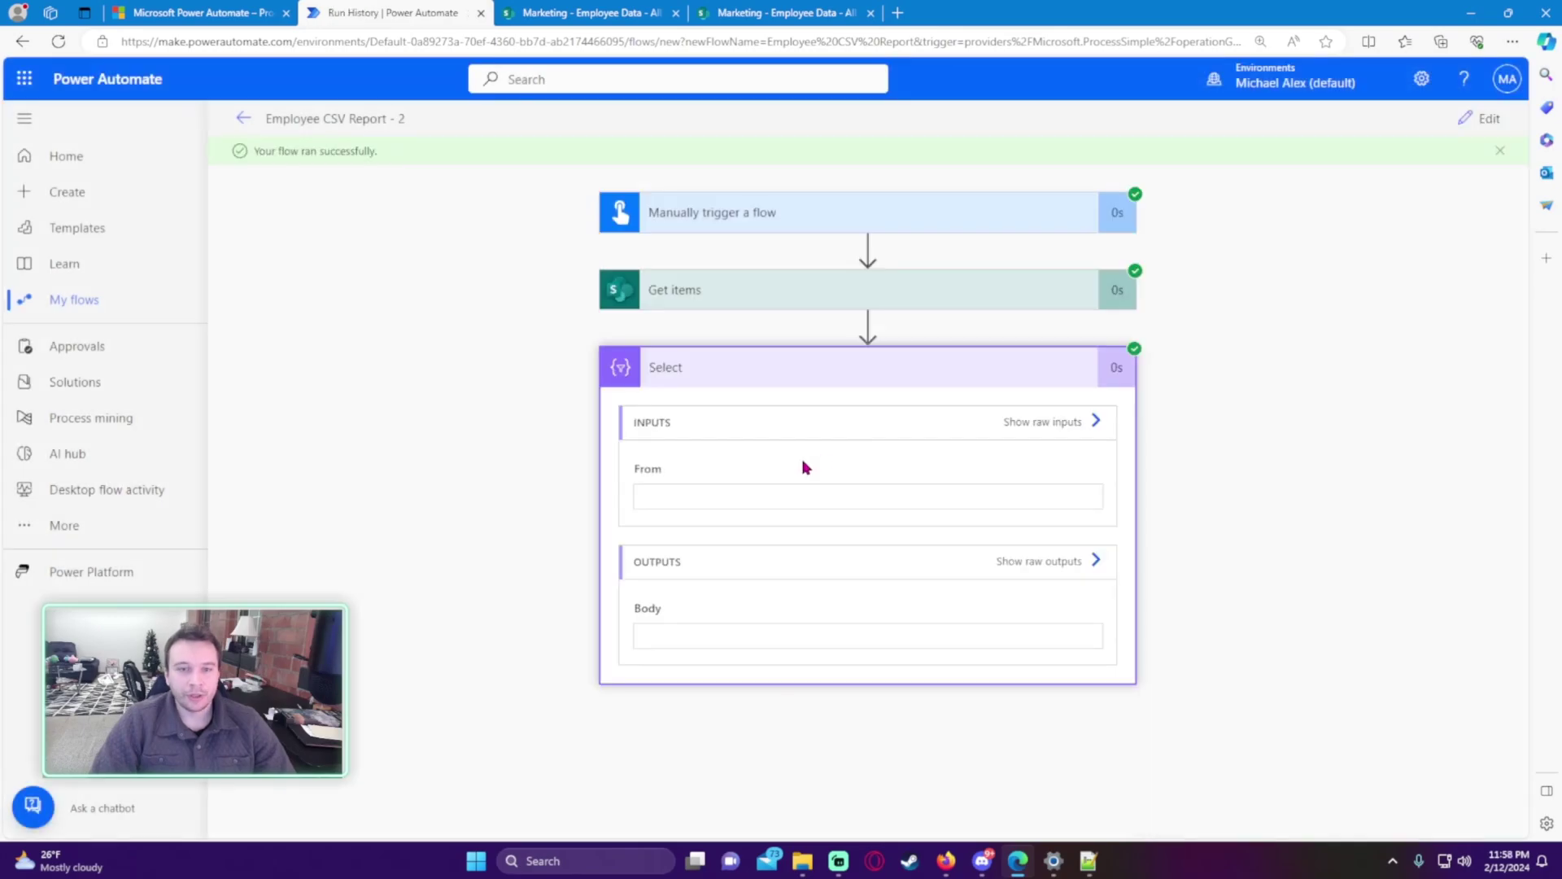
scroll(569, 489, down, 1)
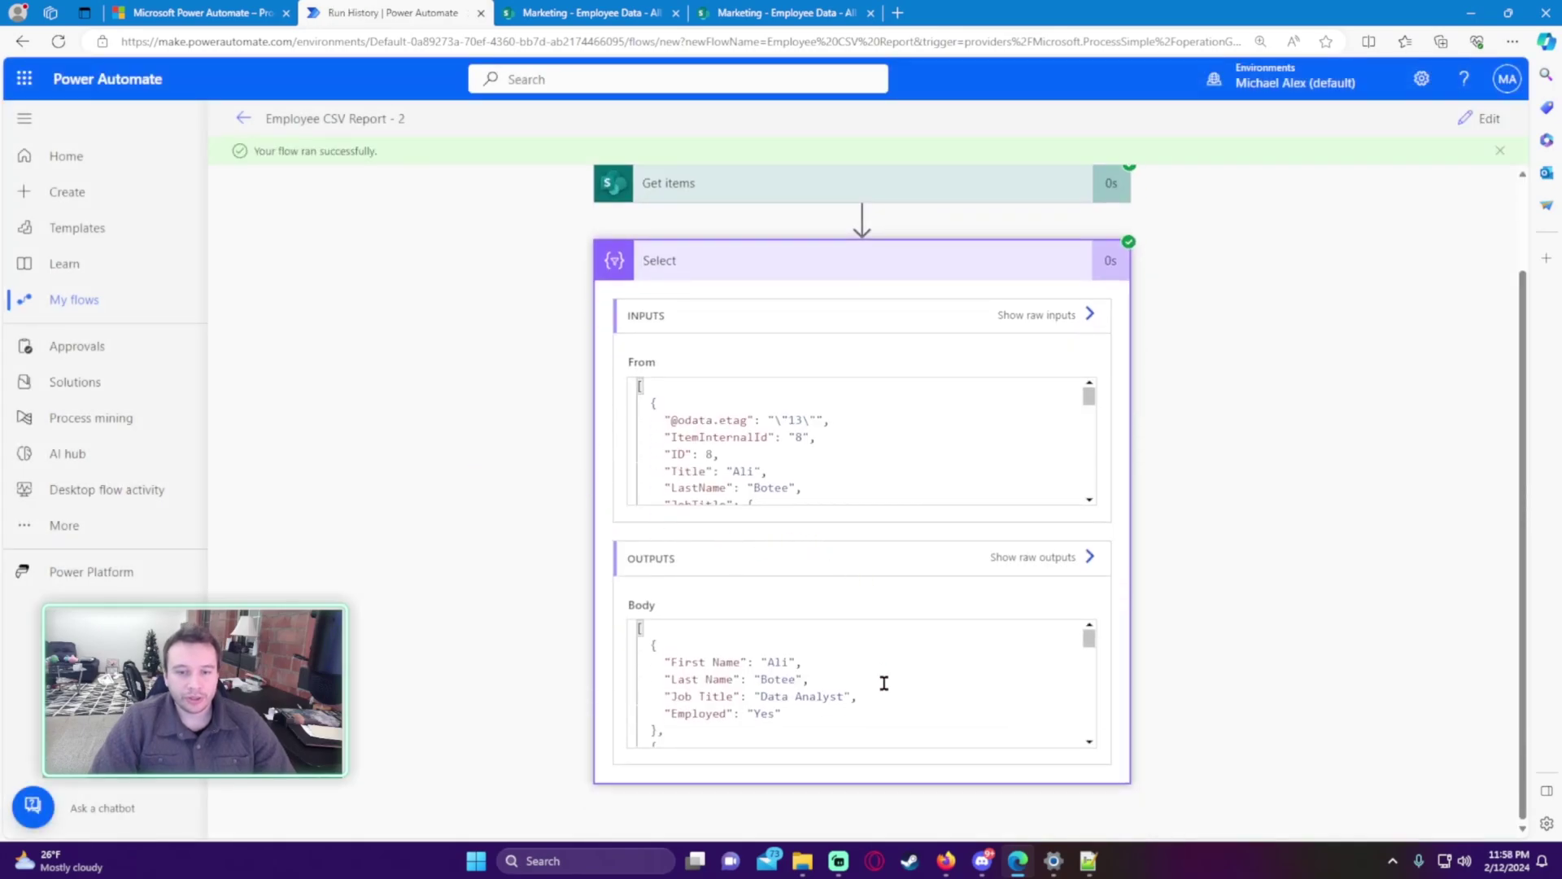
drag(664, 714, 827, 716)
click(878, 718)
scroll(884, 713, down, 2)
scroll(847, 721, down, 4)
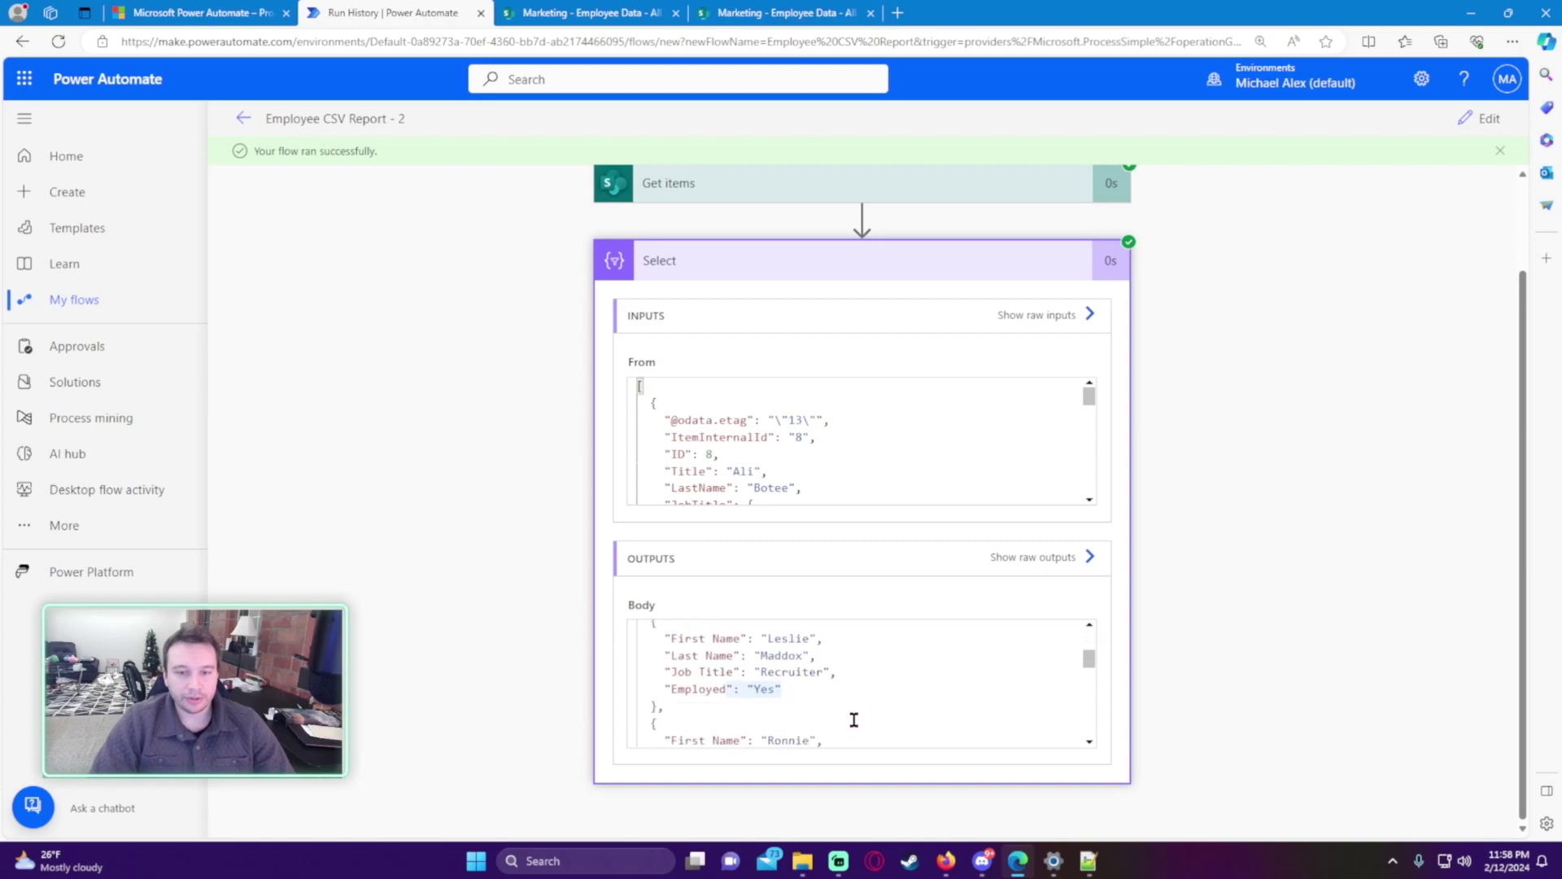
scroll(805, 705, down, 2)
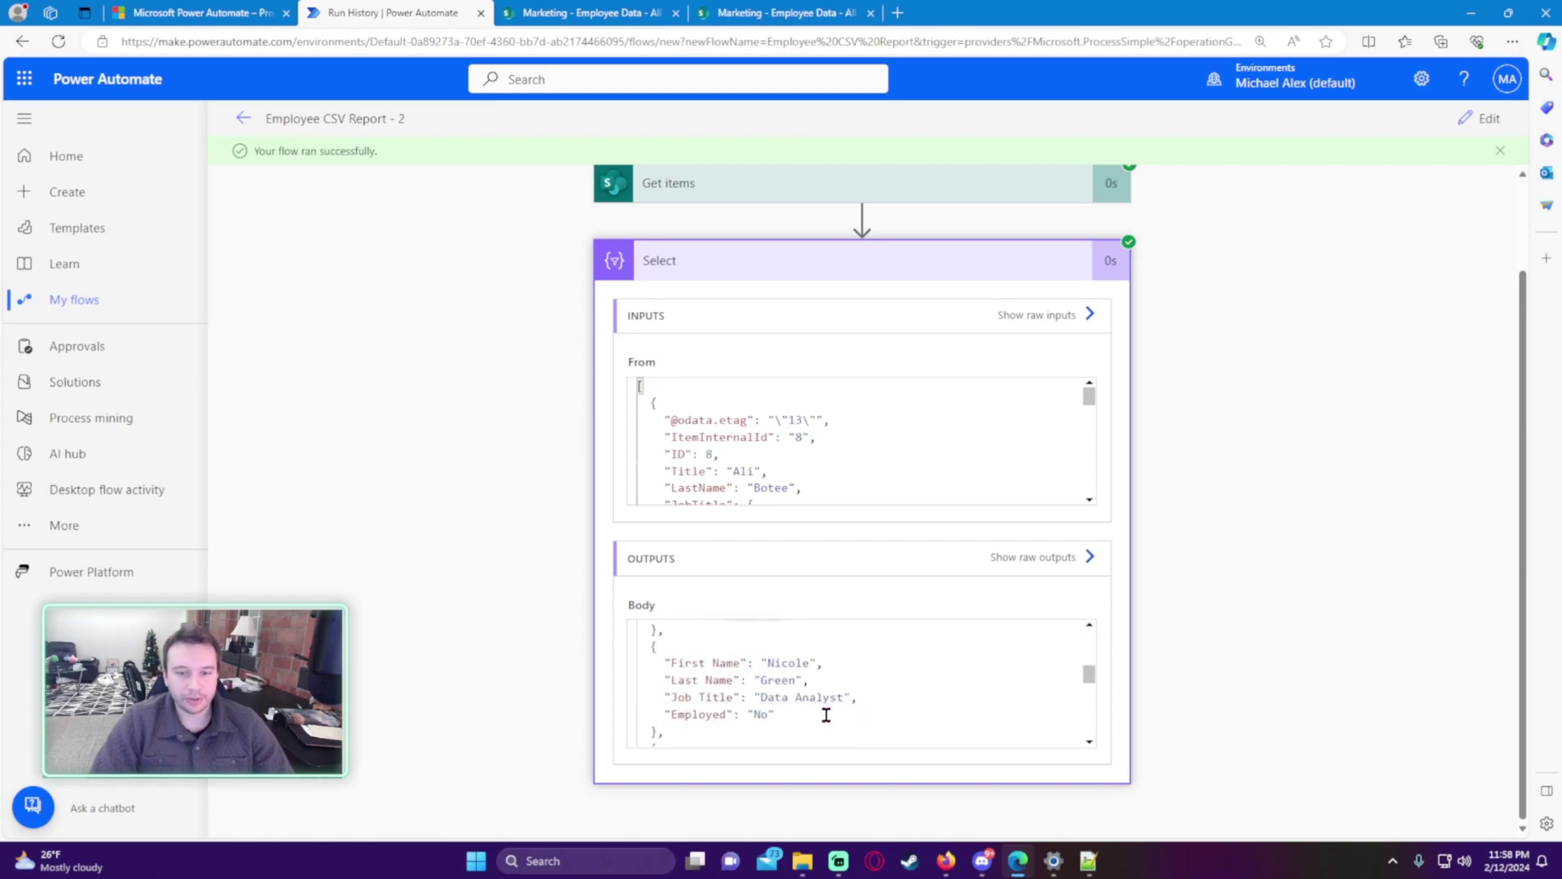
double_click(749, 716)
scroll(838, 715, down, 3)
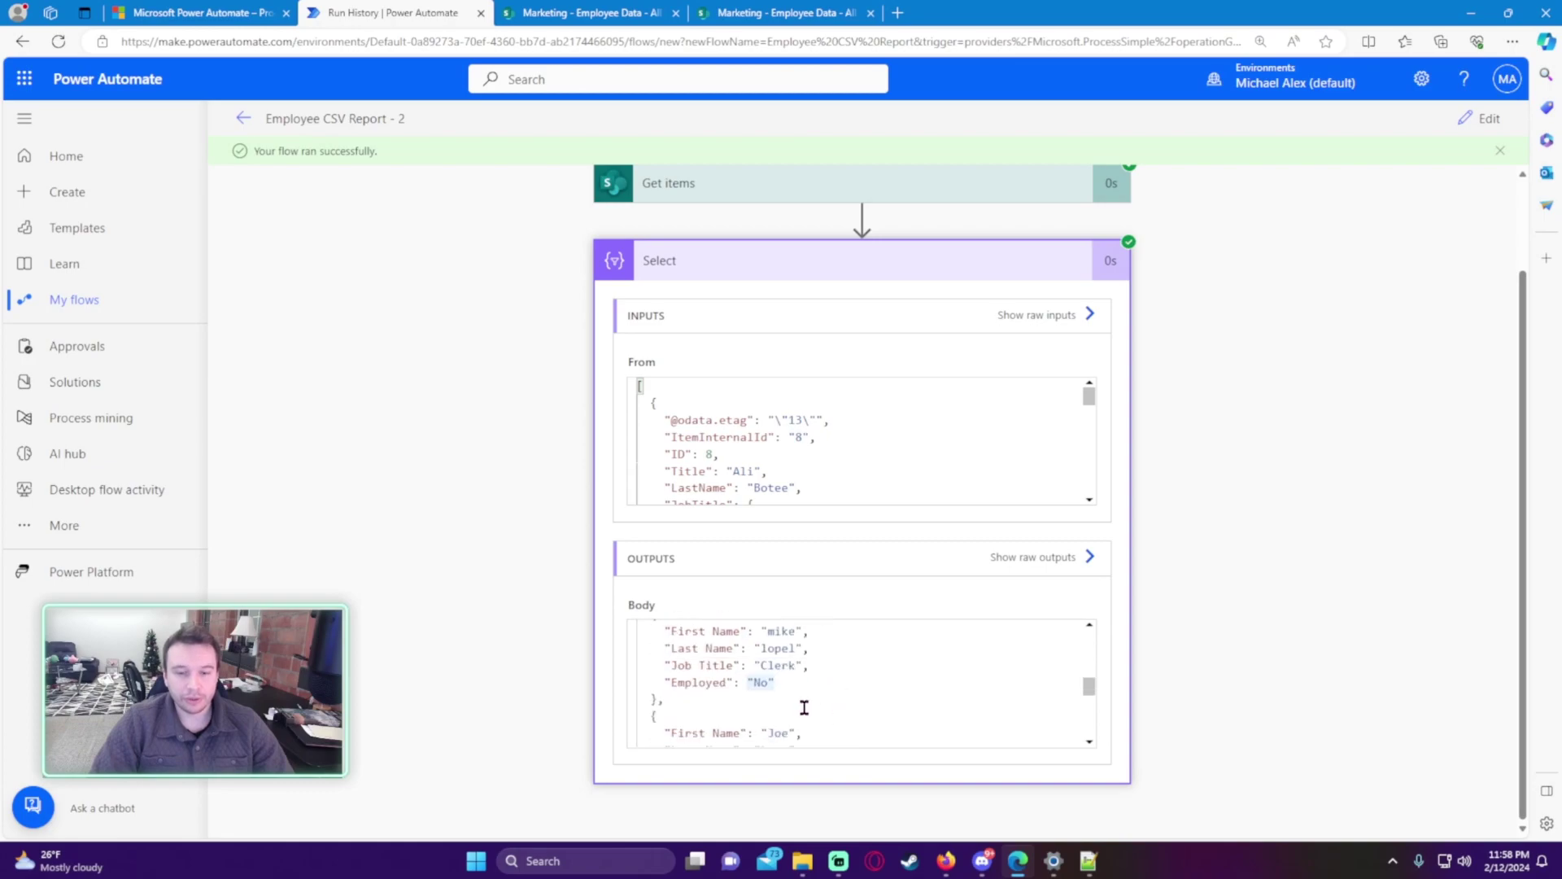
scroll(832, 712, down, 2)
scroll(847, 715, up, 2)
scroll(851, 716, down, 2)
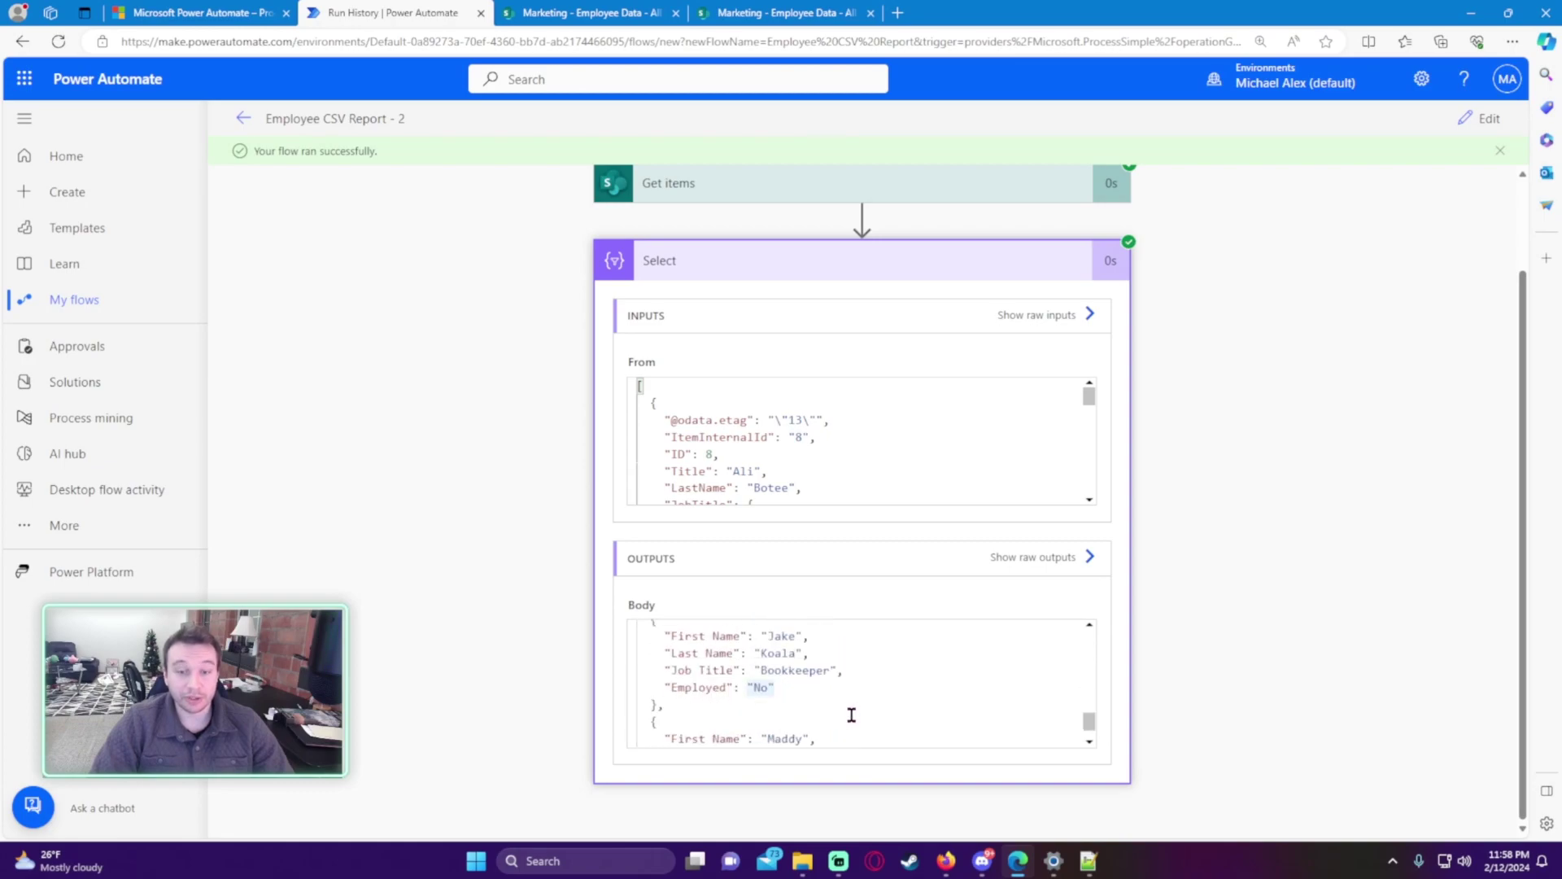
scroll(858, 716, down, 1)
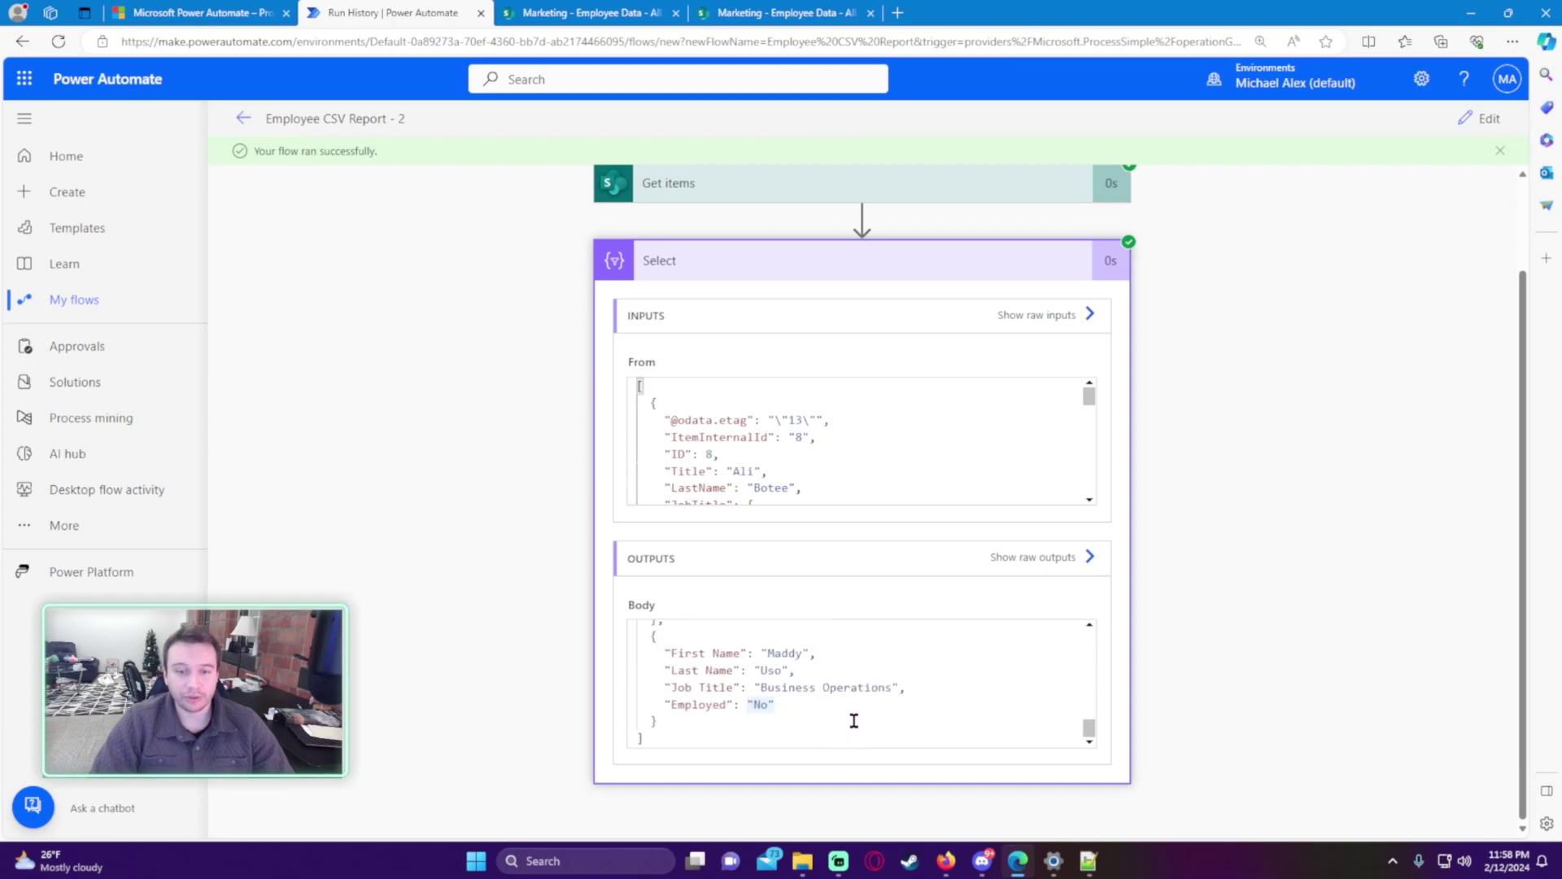
click(1457, 130)
Add a Create CSV table action after the Select step
click(801, 322)
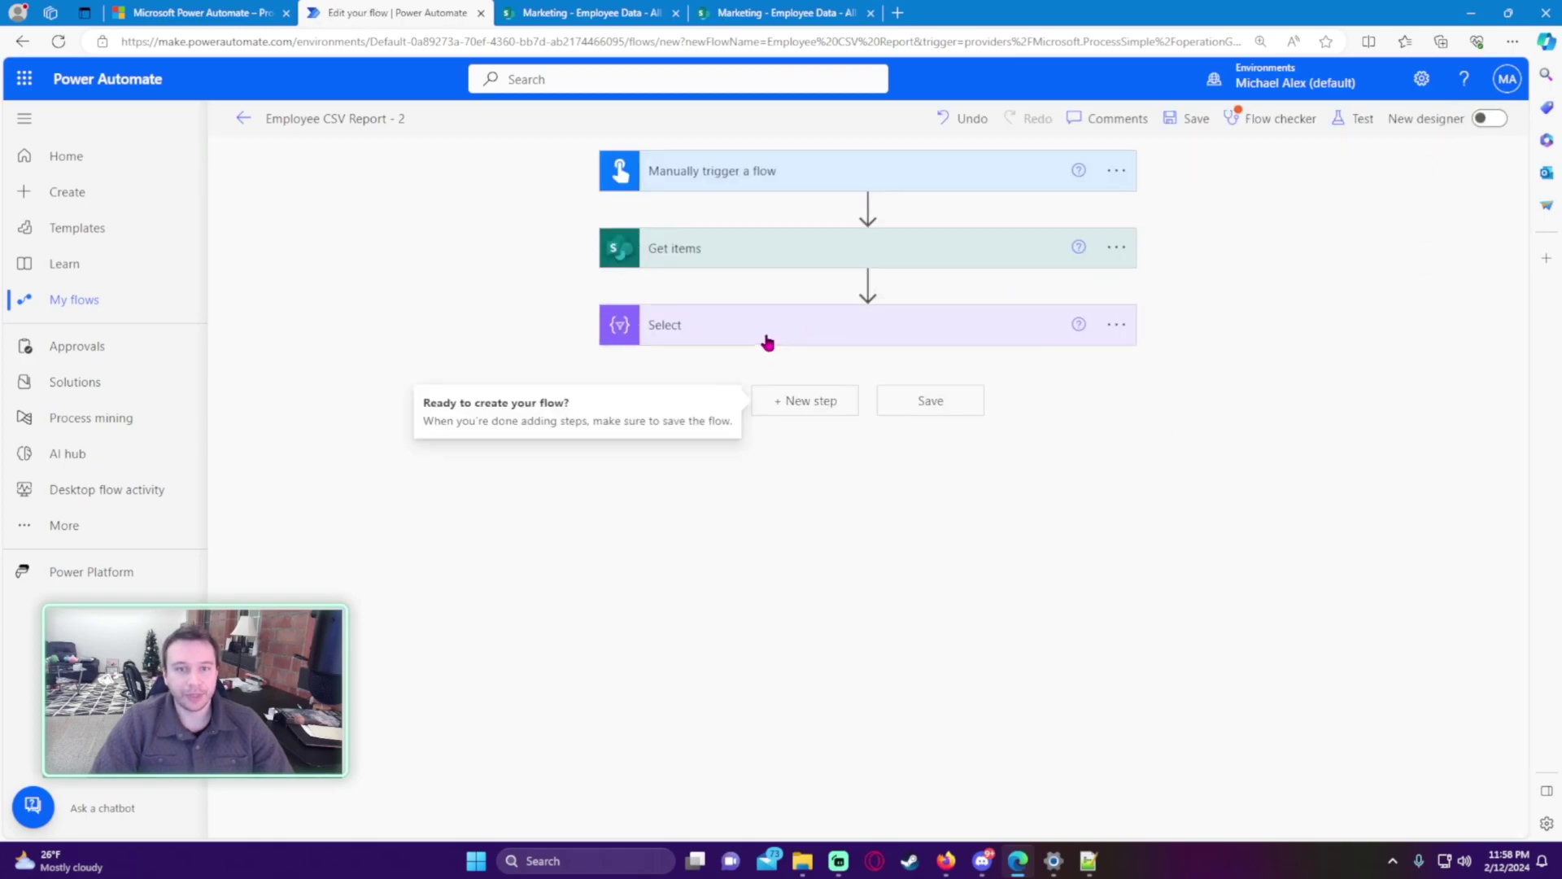
click(767, 330)
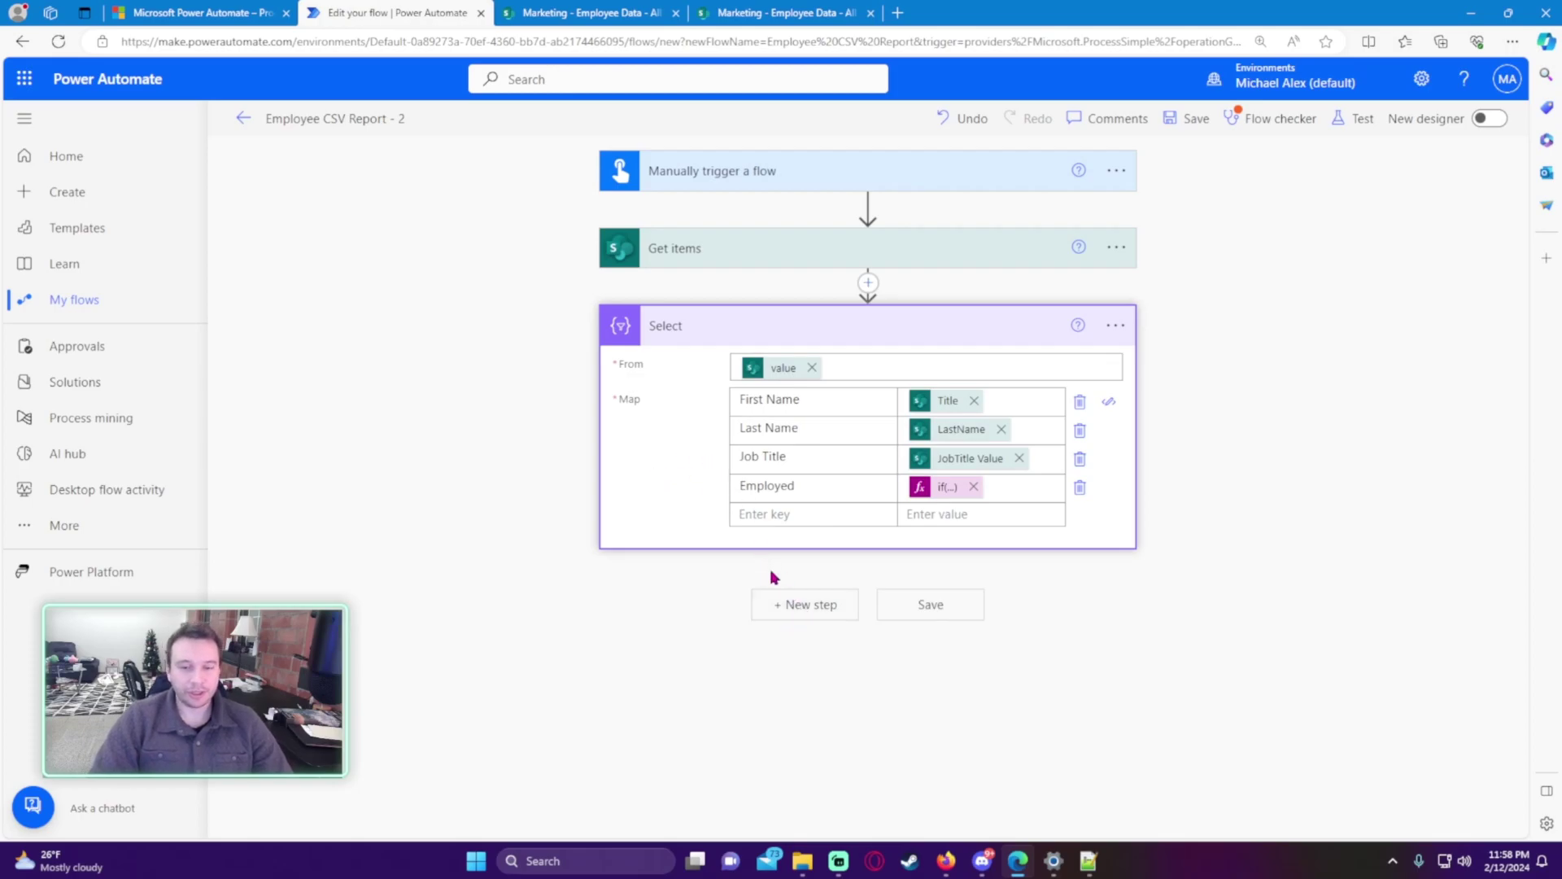
click(791, 599)
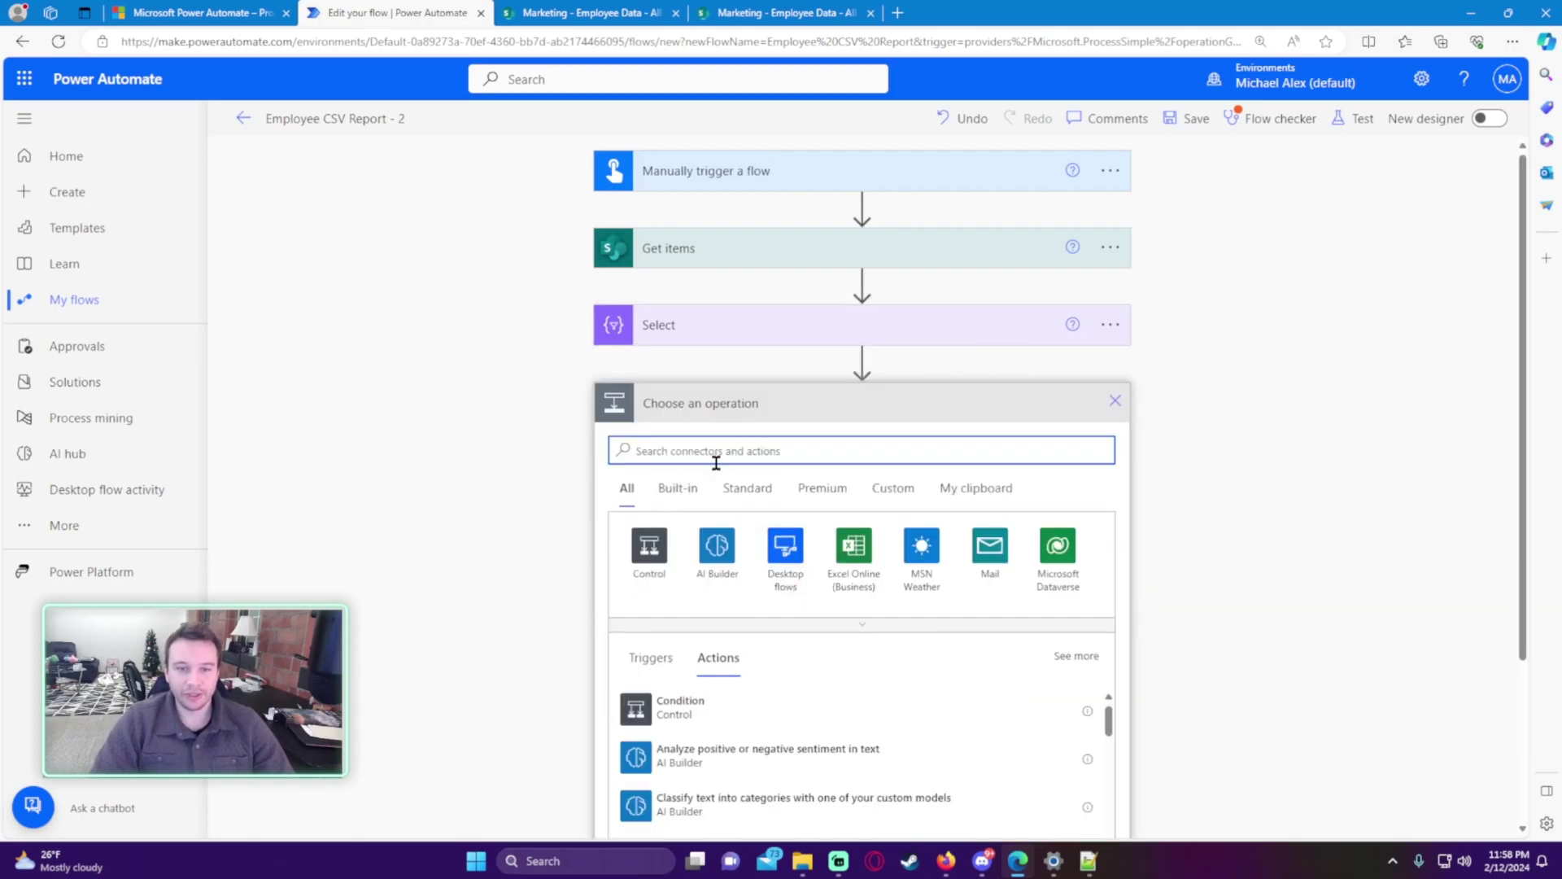
text(csv)
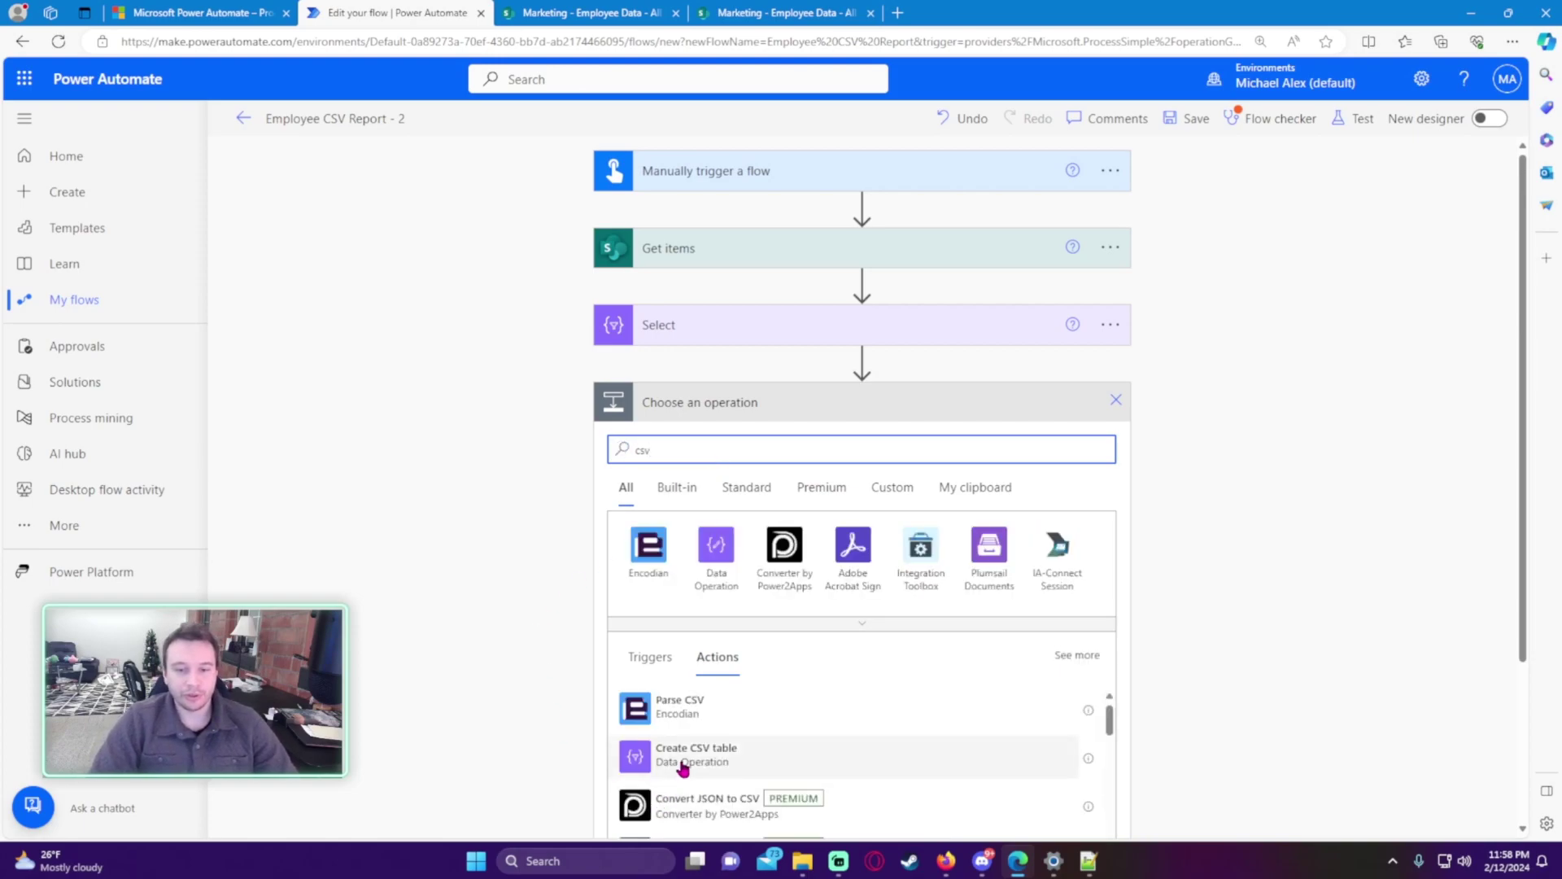
click(684, 761)
Set its From input to the Select Output and keep Columns on Automatic
click(810, 445)
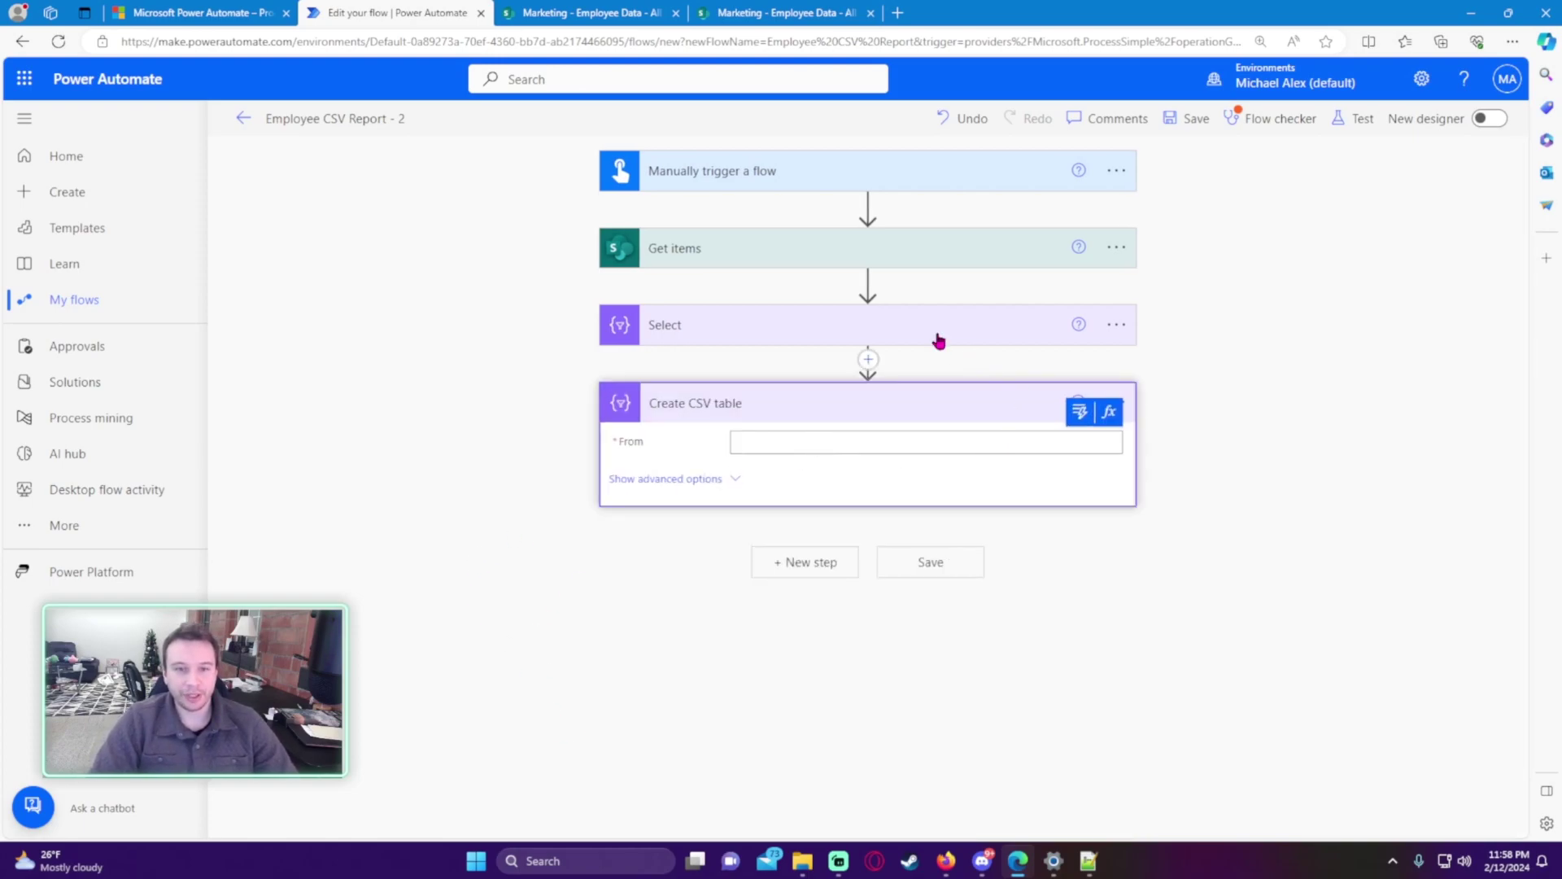
click(1079, 411)
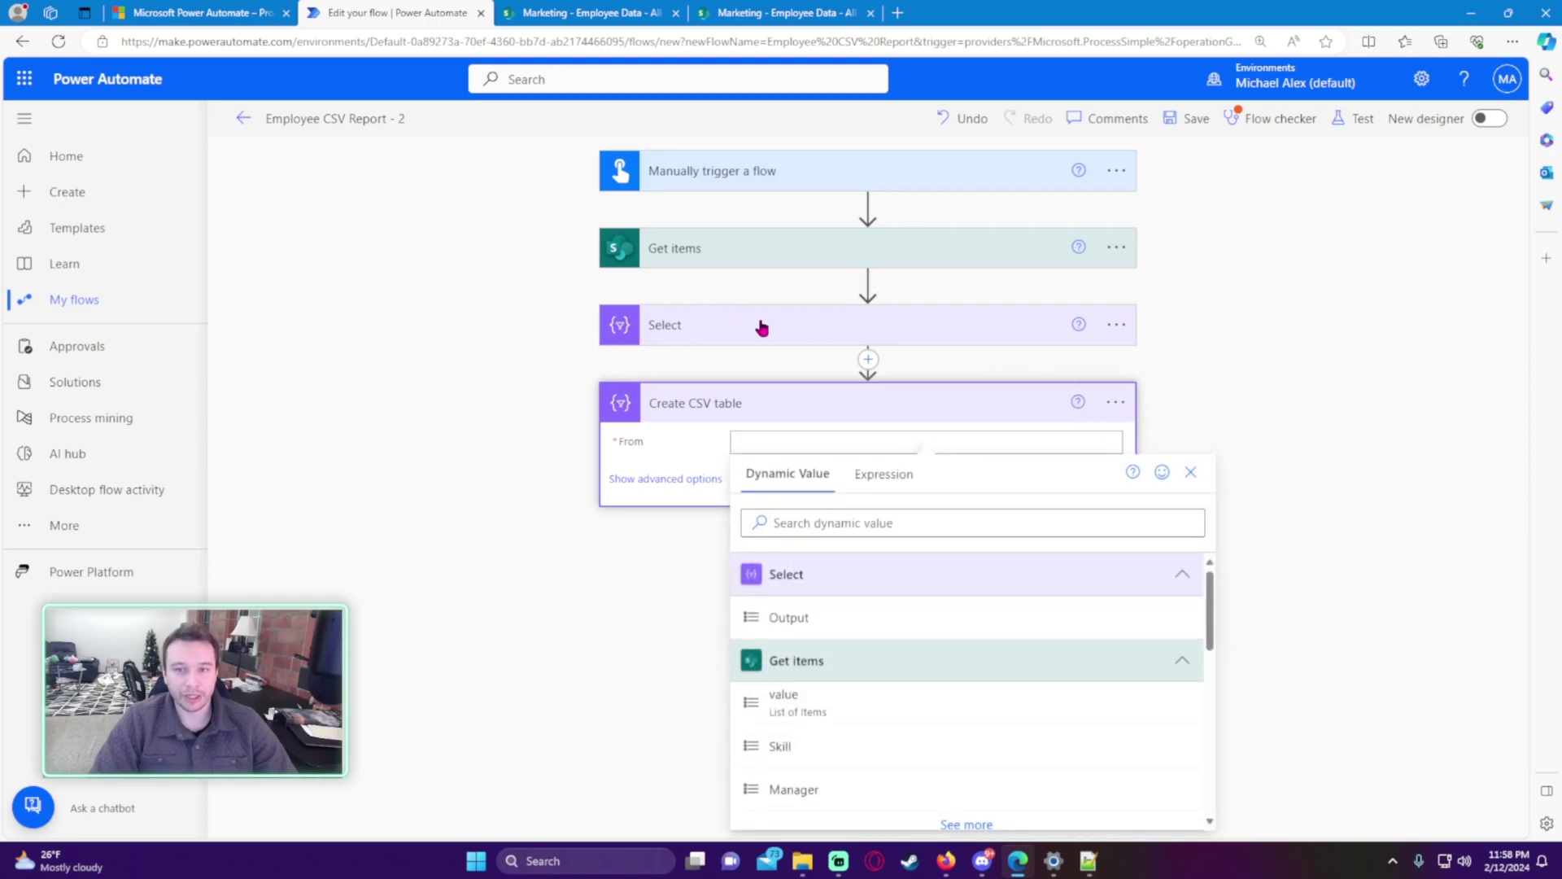
click(802, 620)
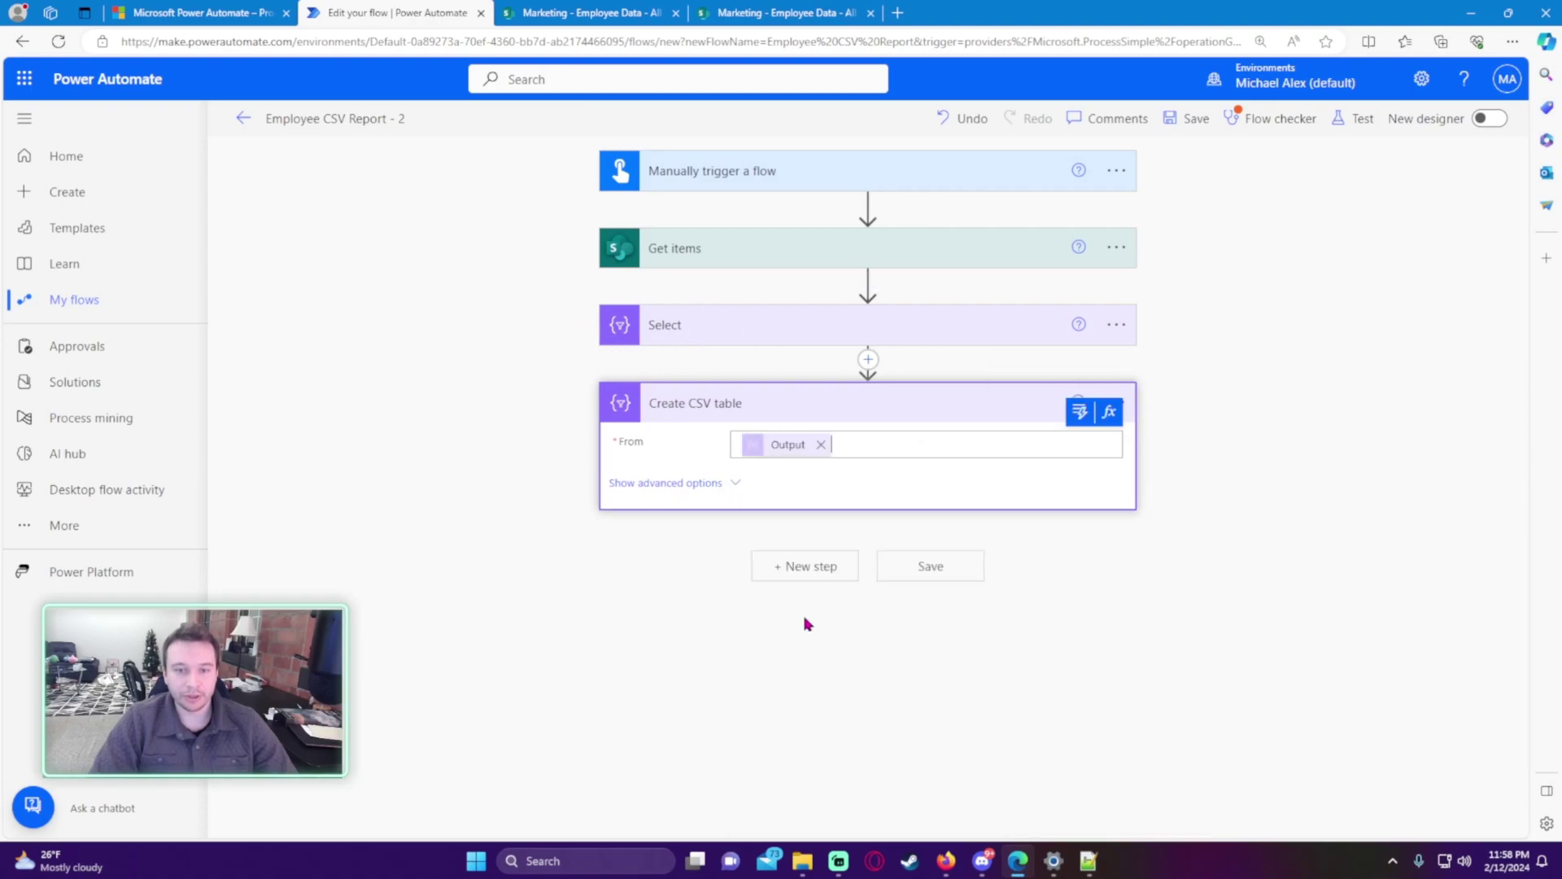
click(738, 487)
click(785, 484)
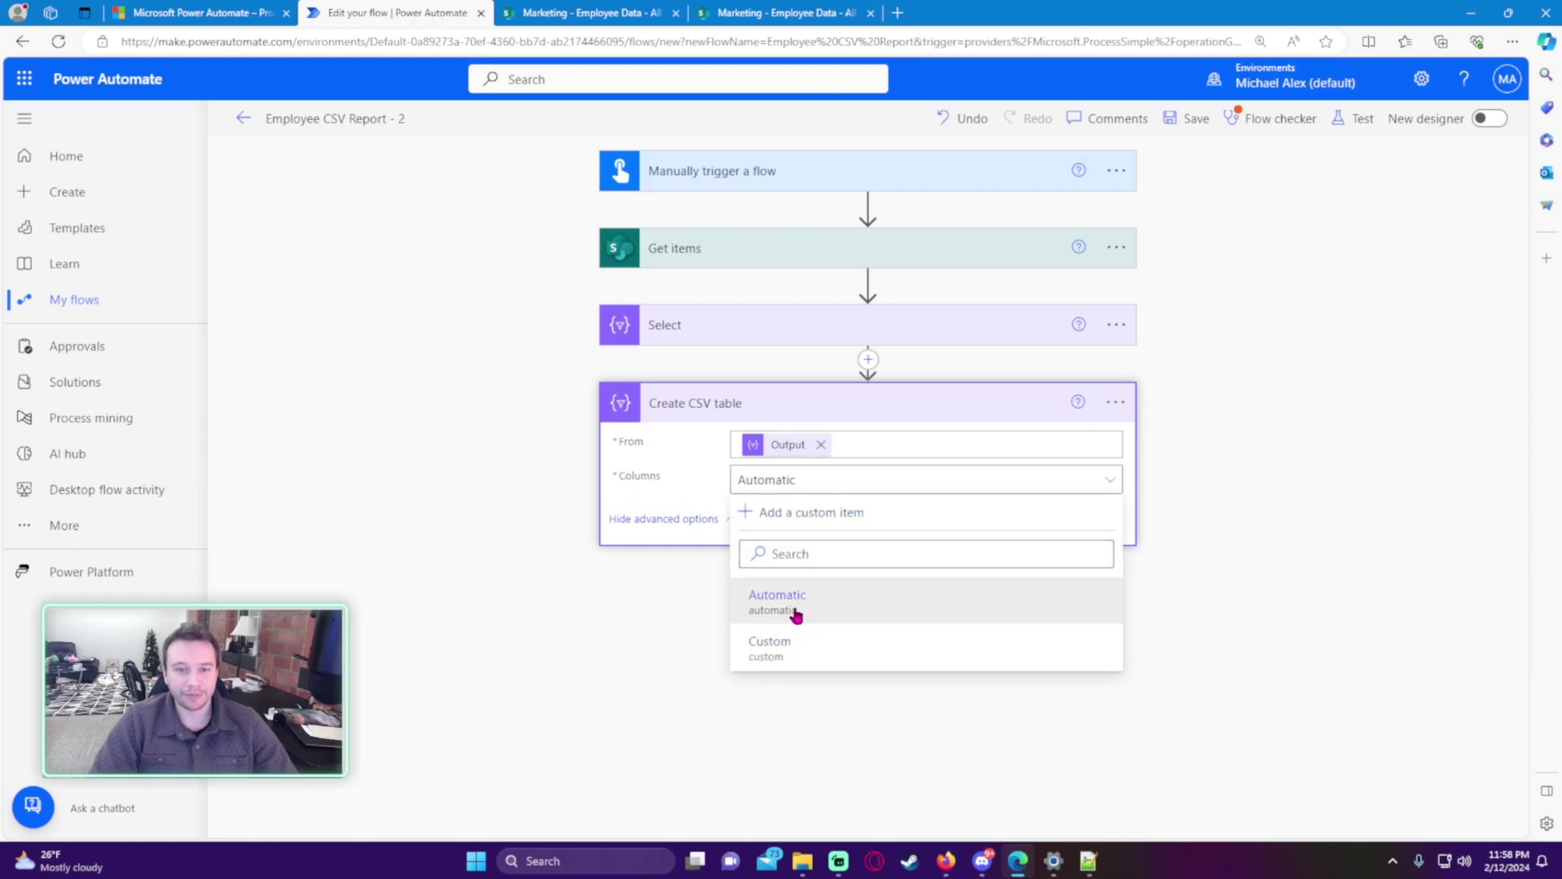
click(742, 484)
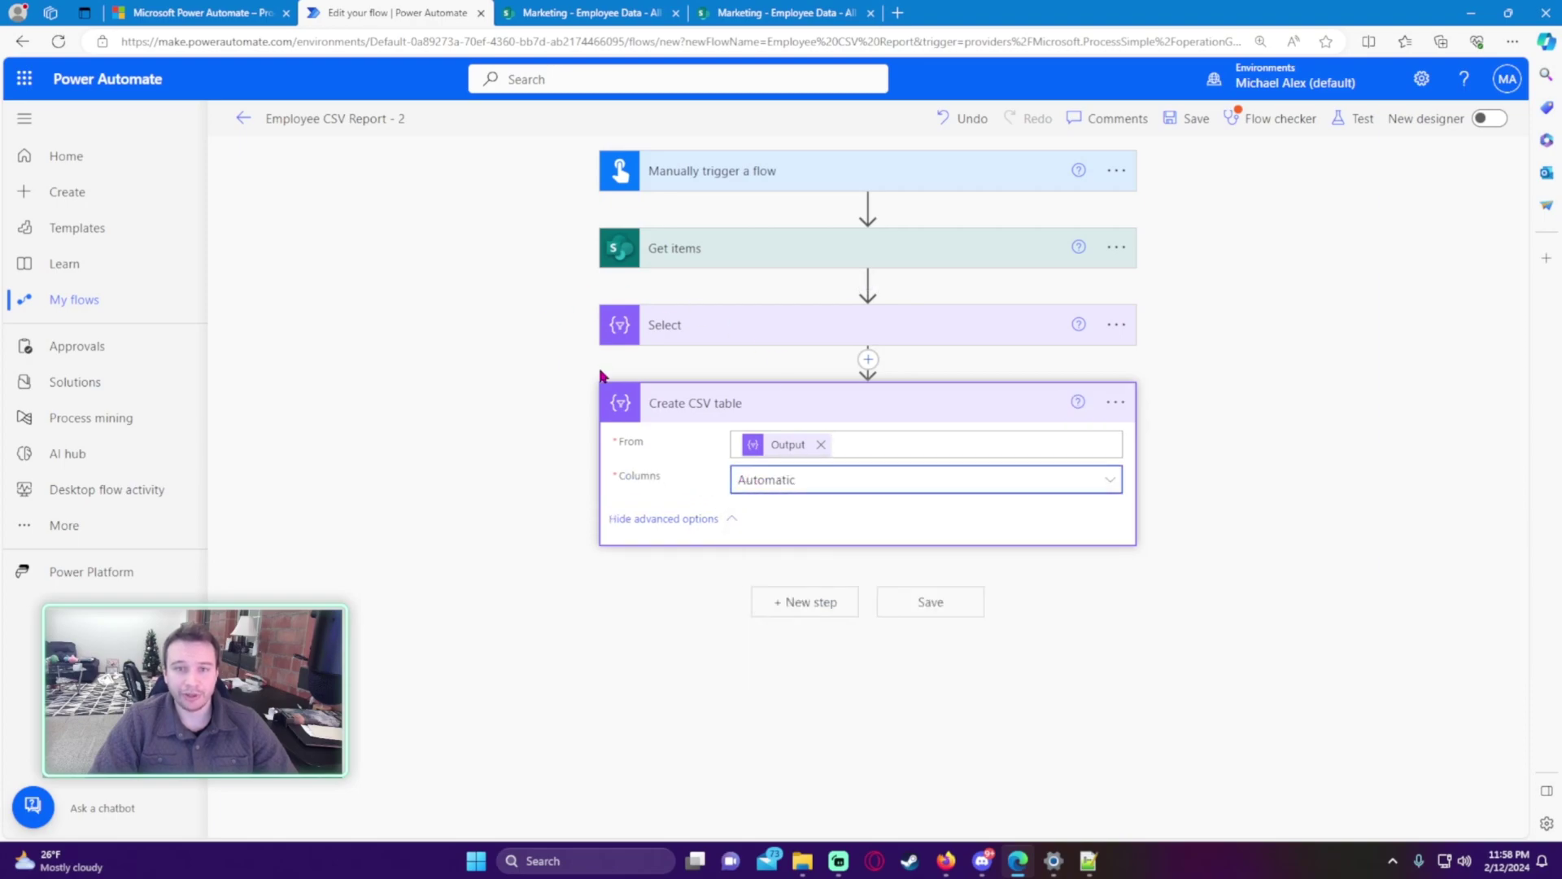
Add a SharePoint Create file action pointed at the Marketing site
click(795, 600)
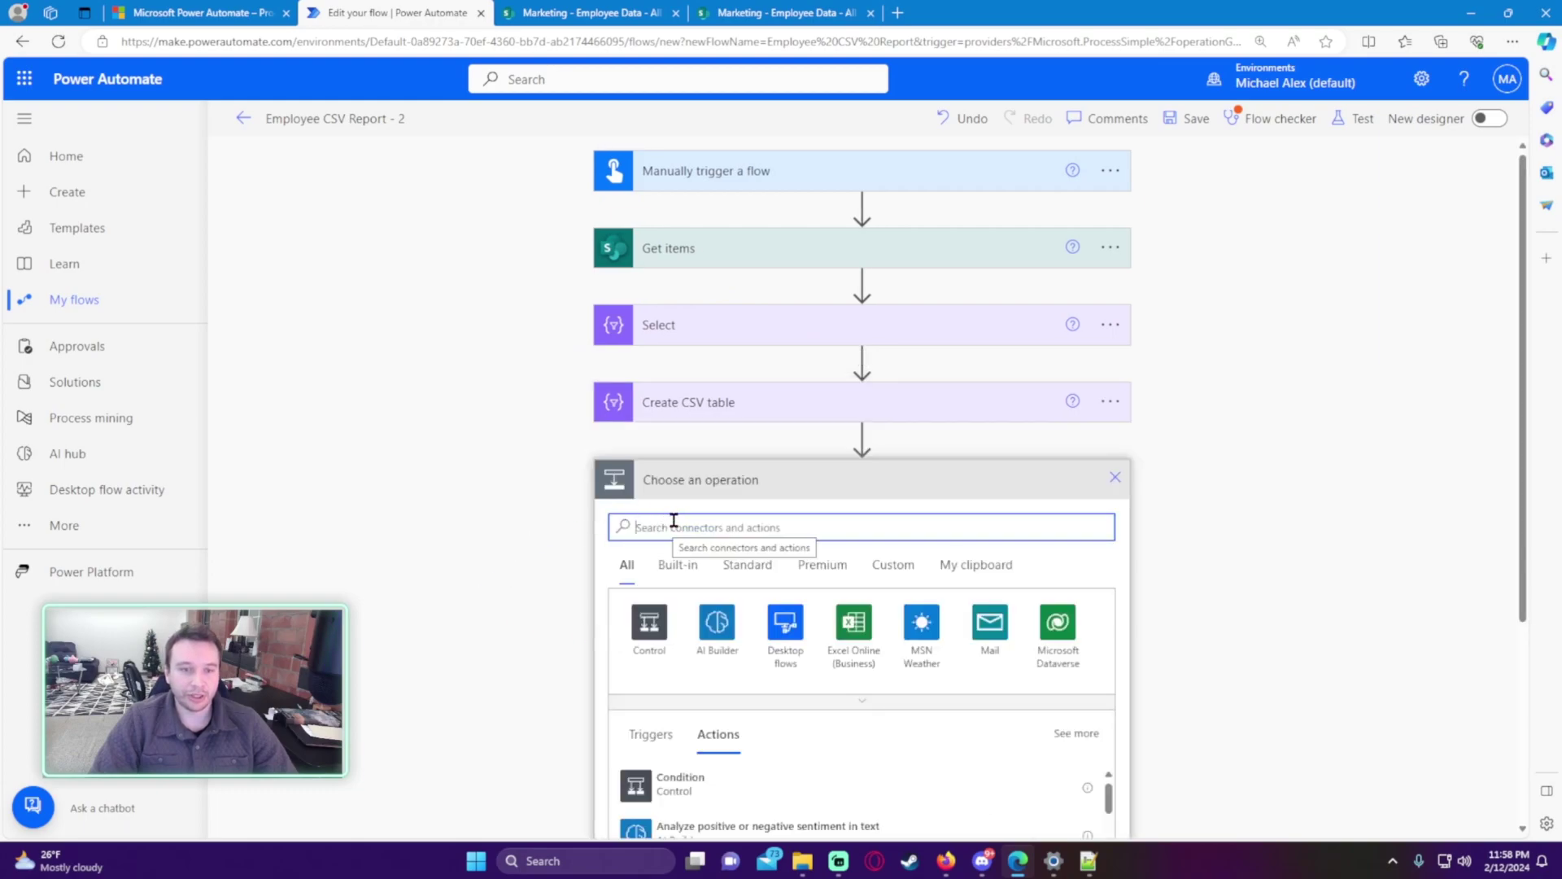
text(create file)
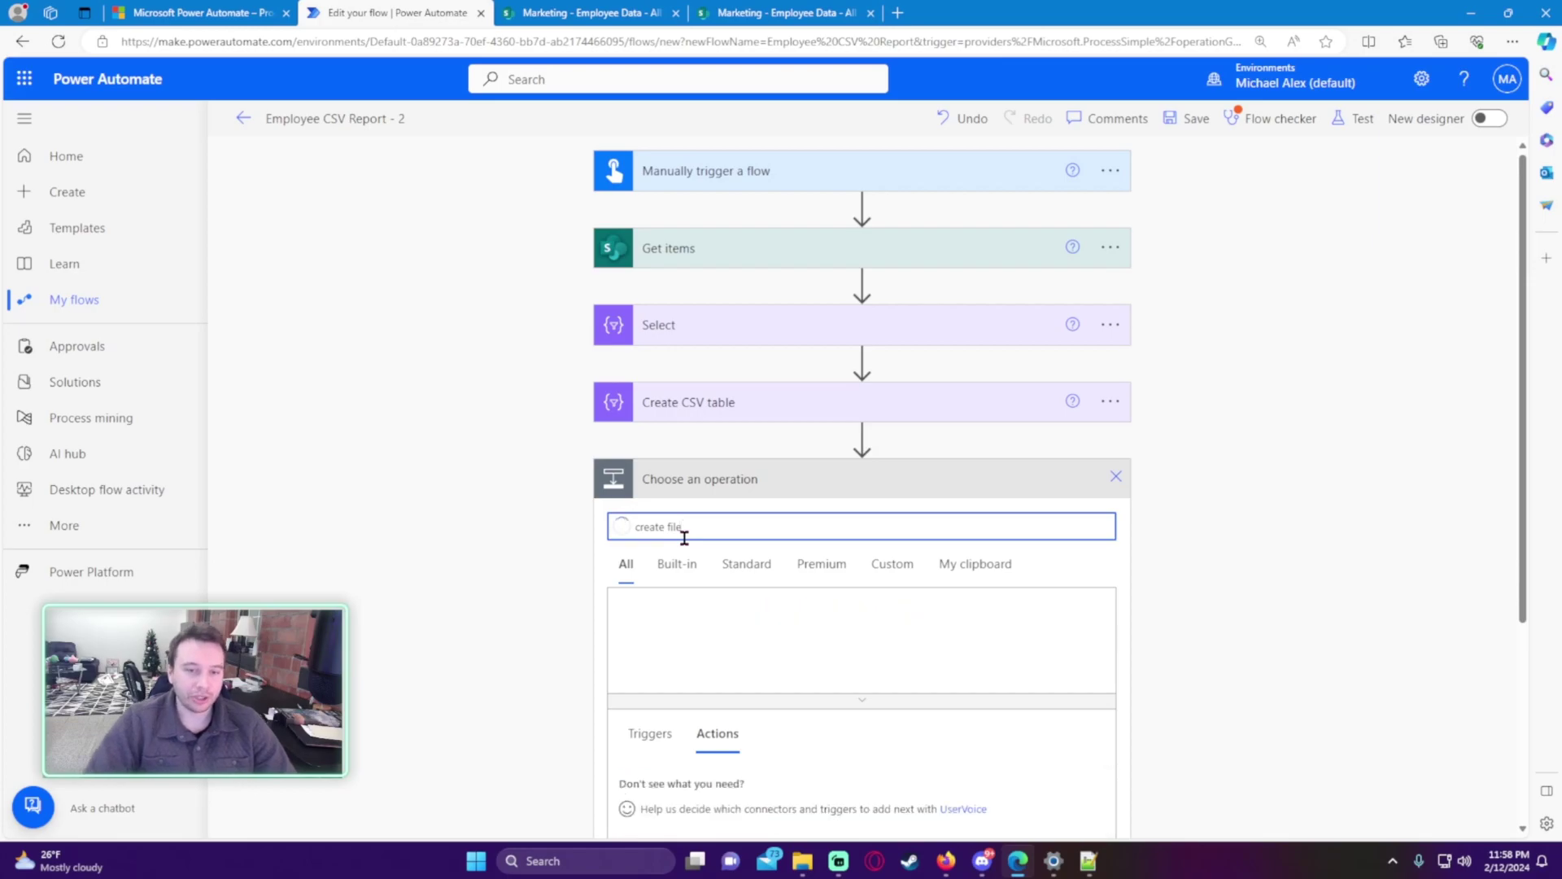
scroll(527, 579, down, 3)
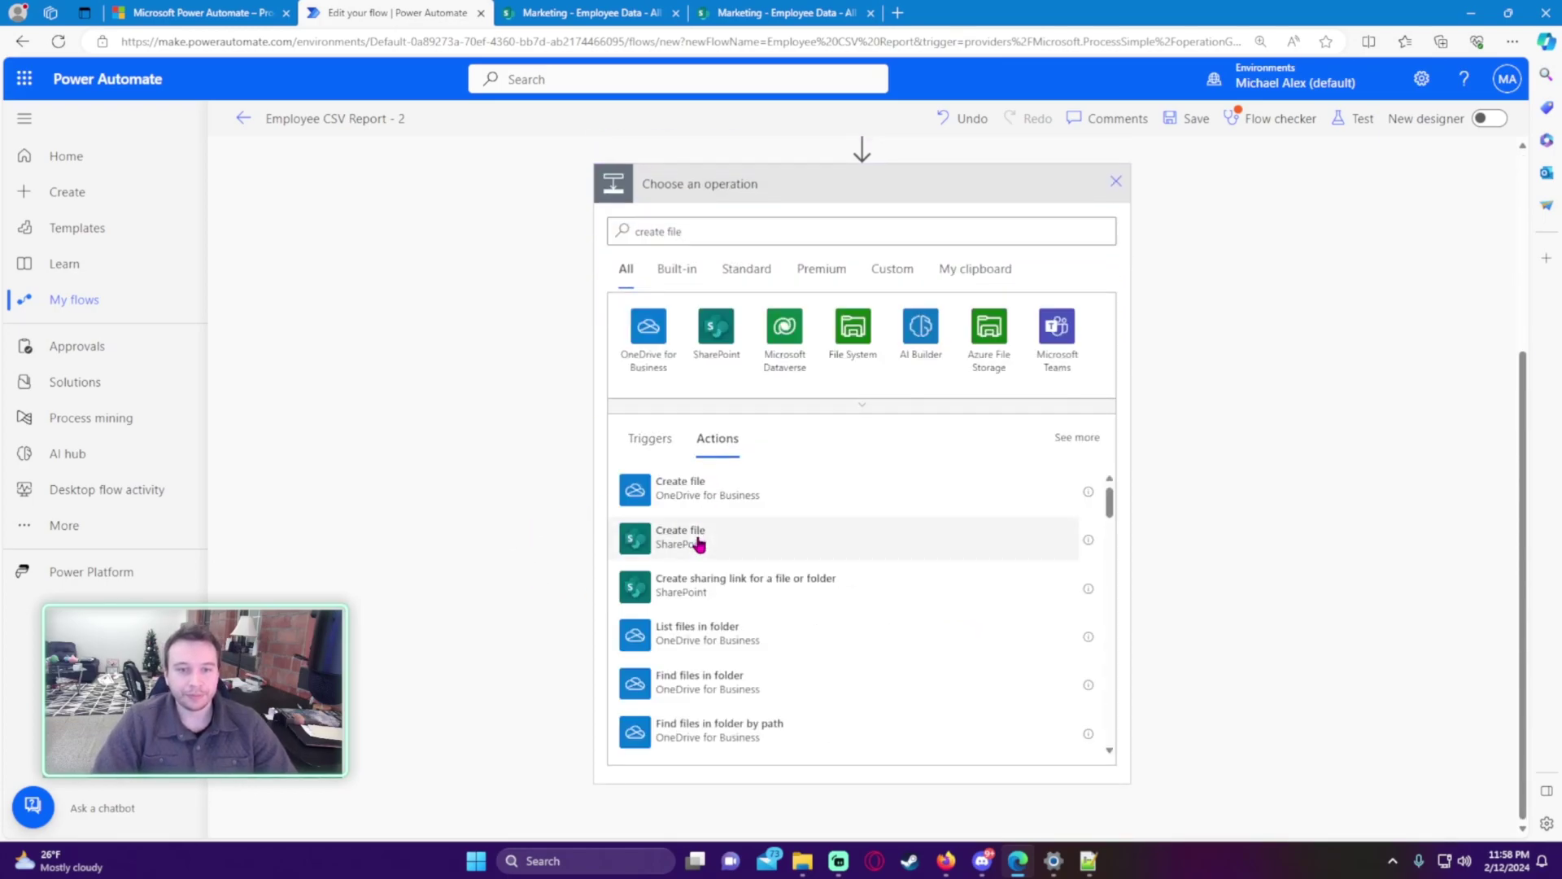
click(750, 559)
click(827, 525)
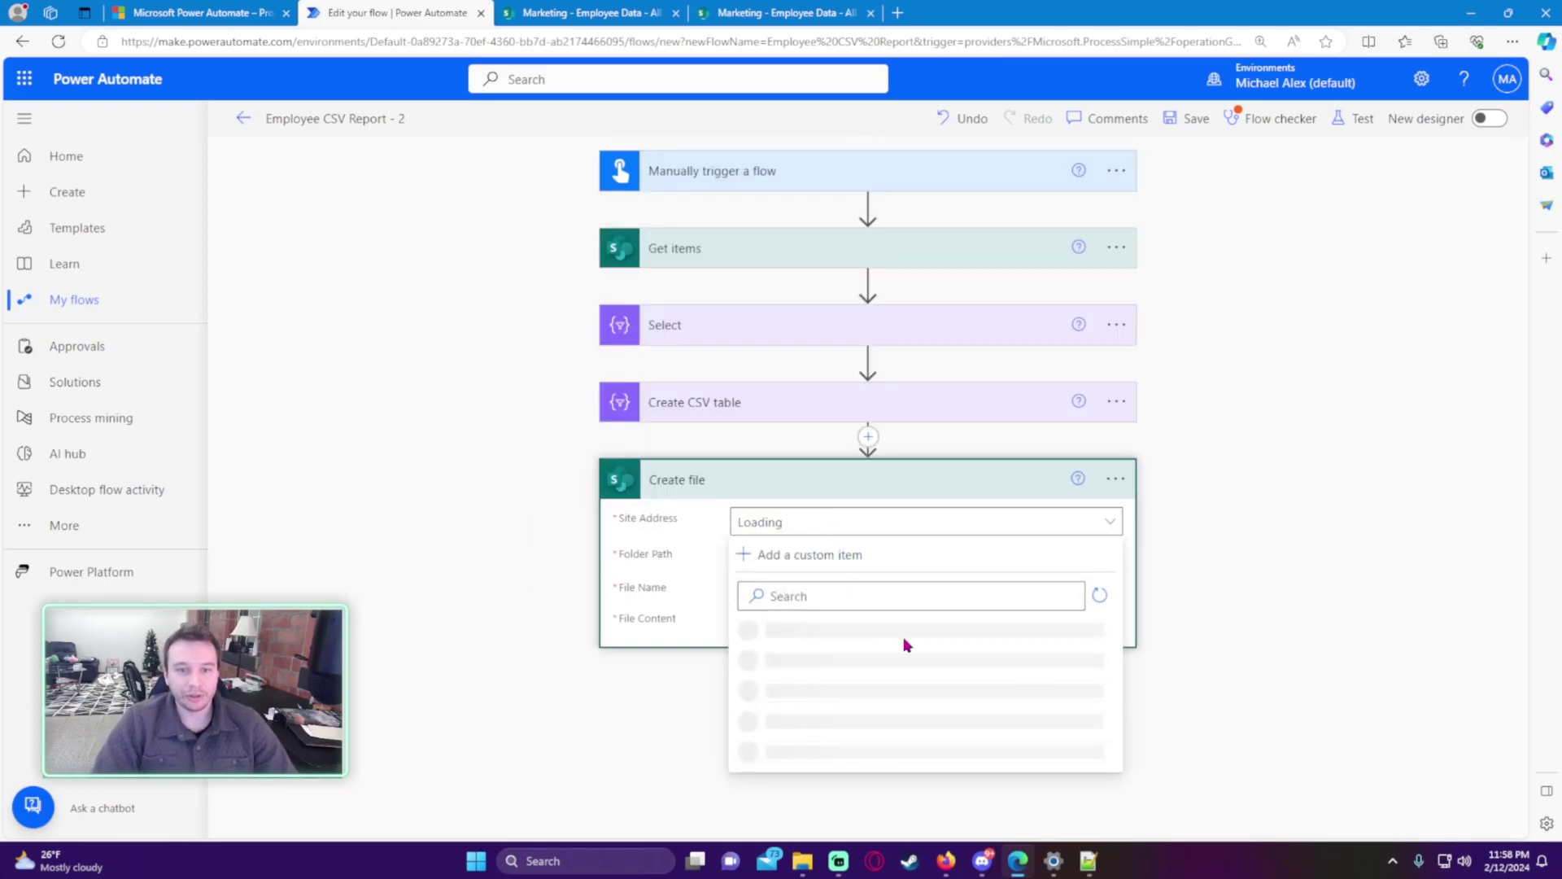
click(850, 595)
text(marketing)
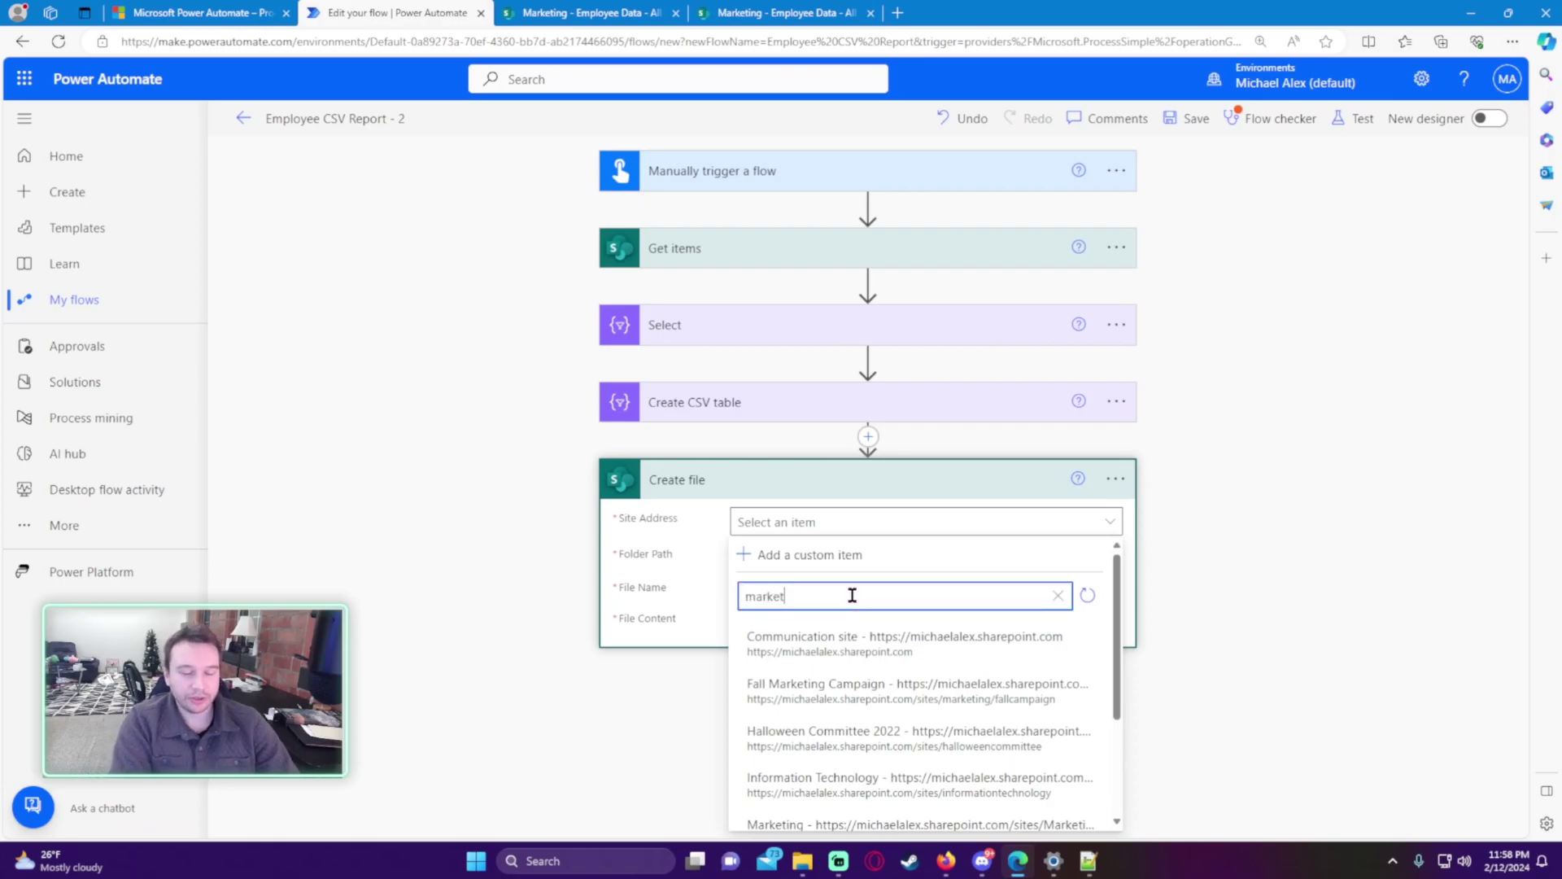
click(813, 636)
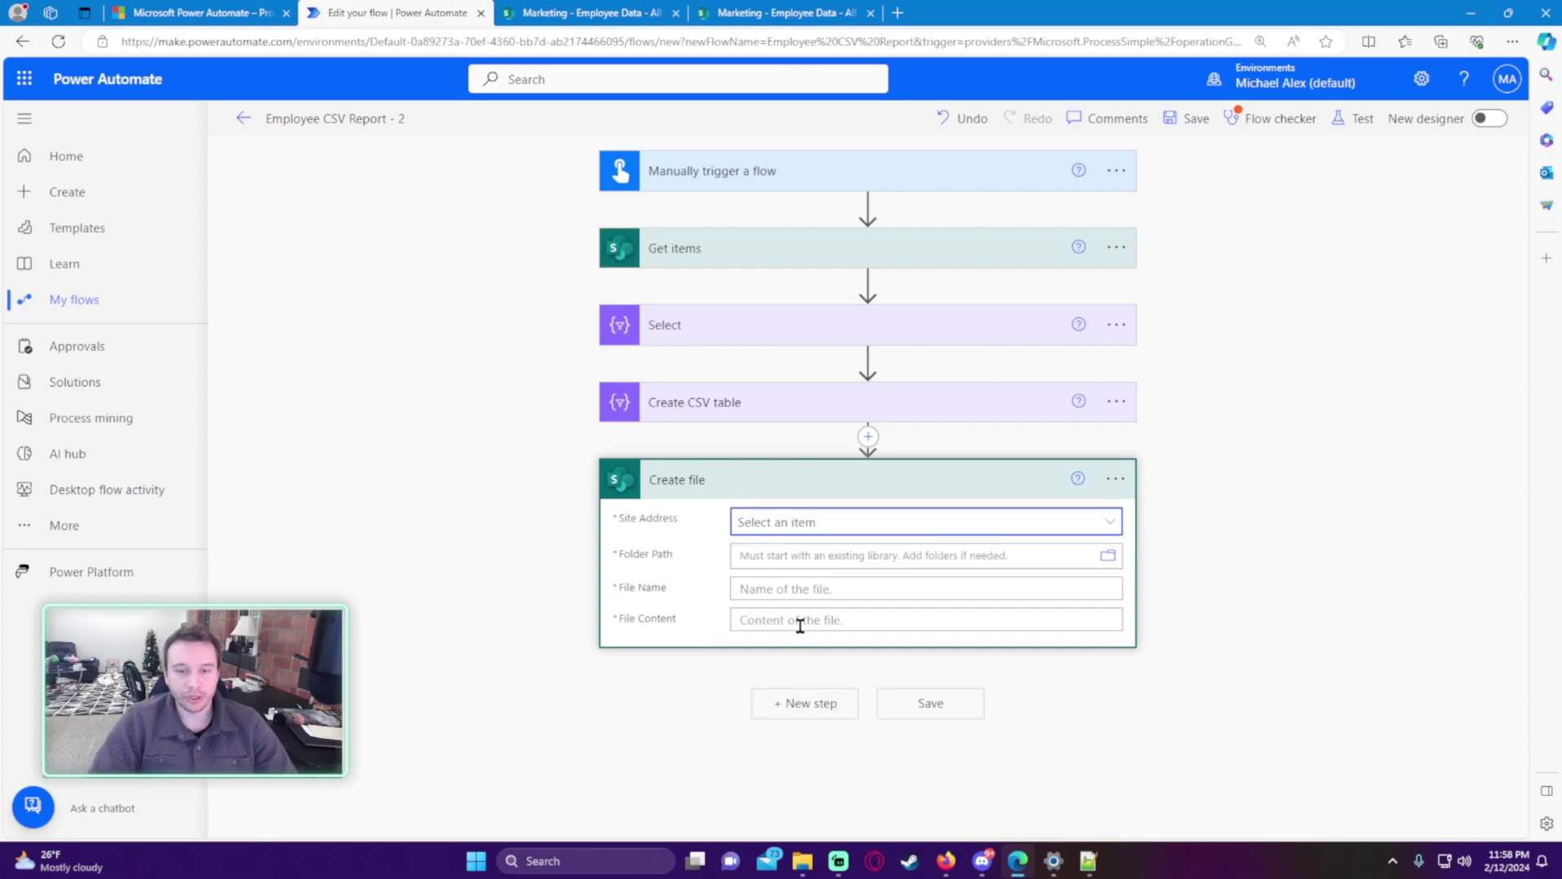
Set the Folder Path to /Shared Documents/General
click(833, 556)
click(1103, 556)
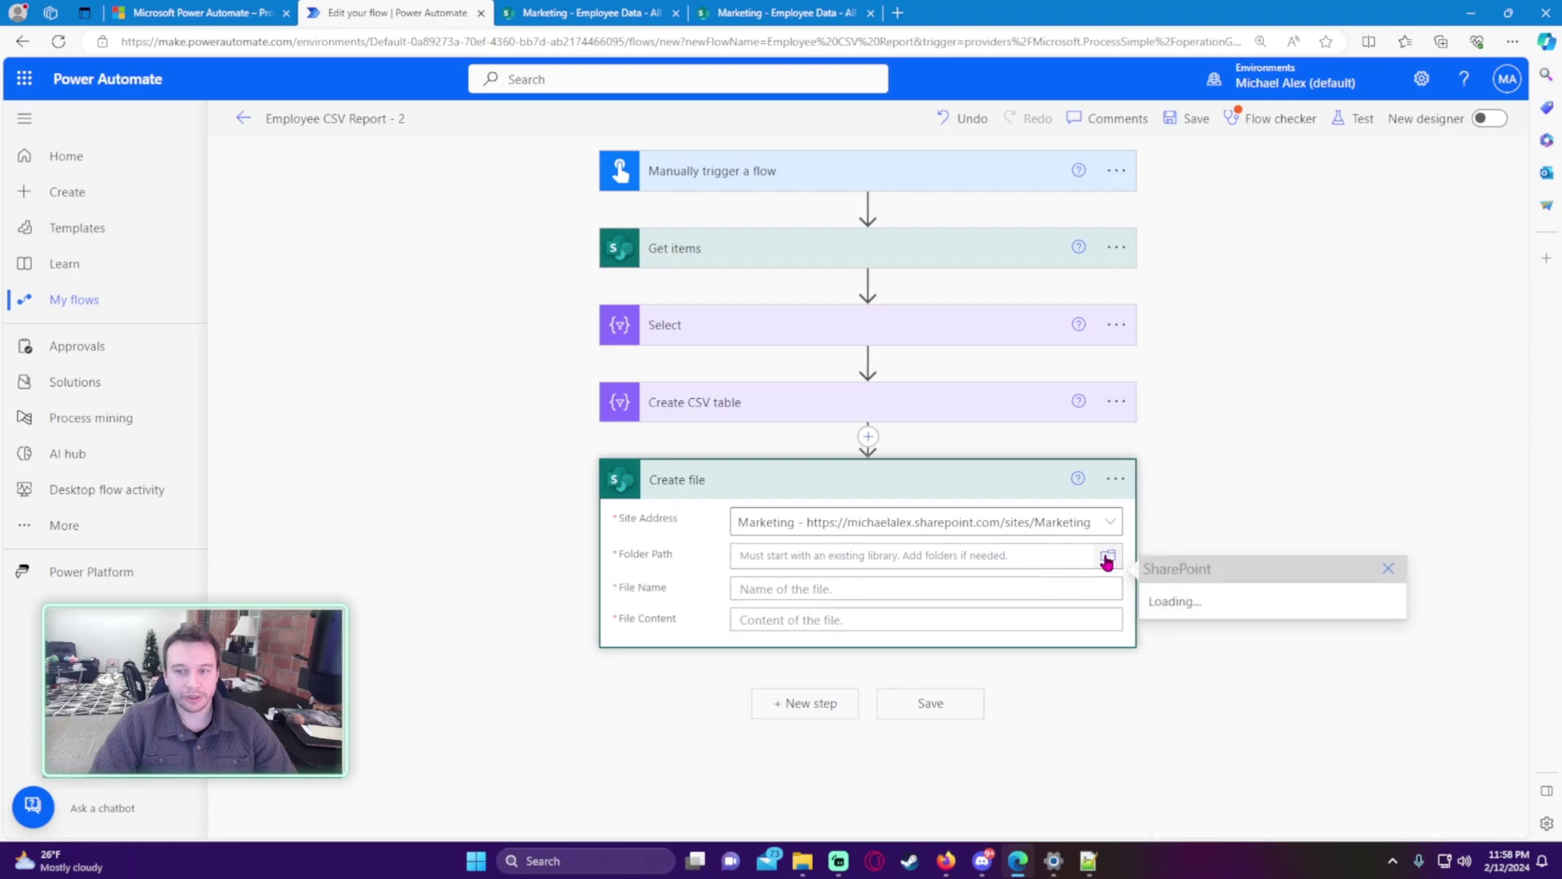
scroll(1291, 406, down, 3)
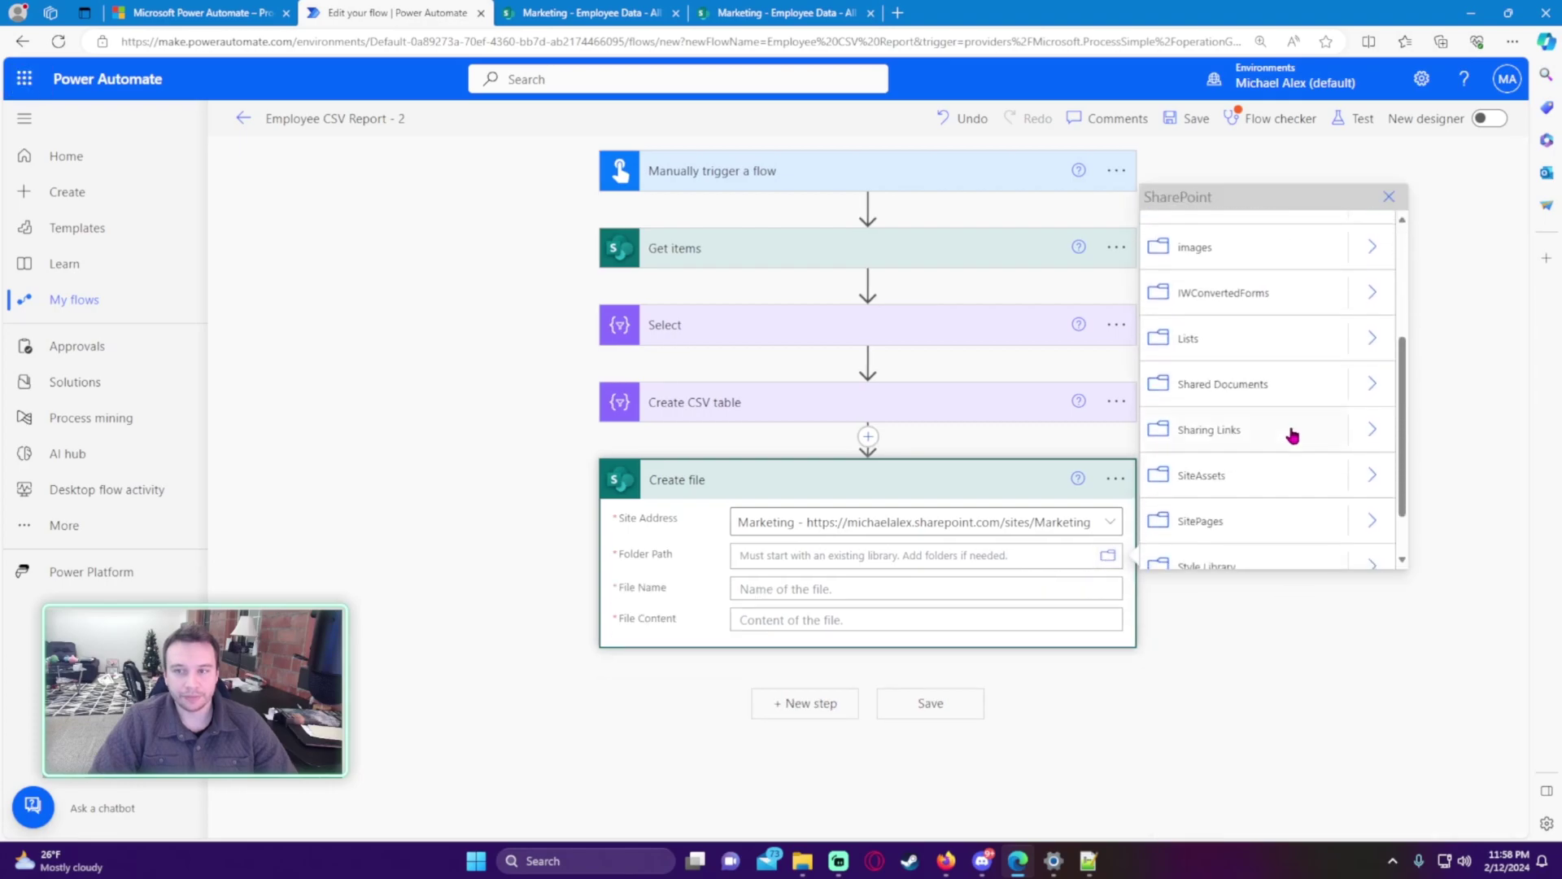
click(1364, 334)
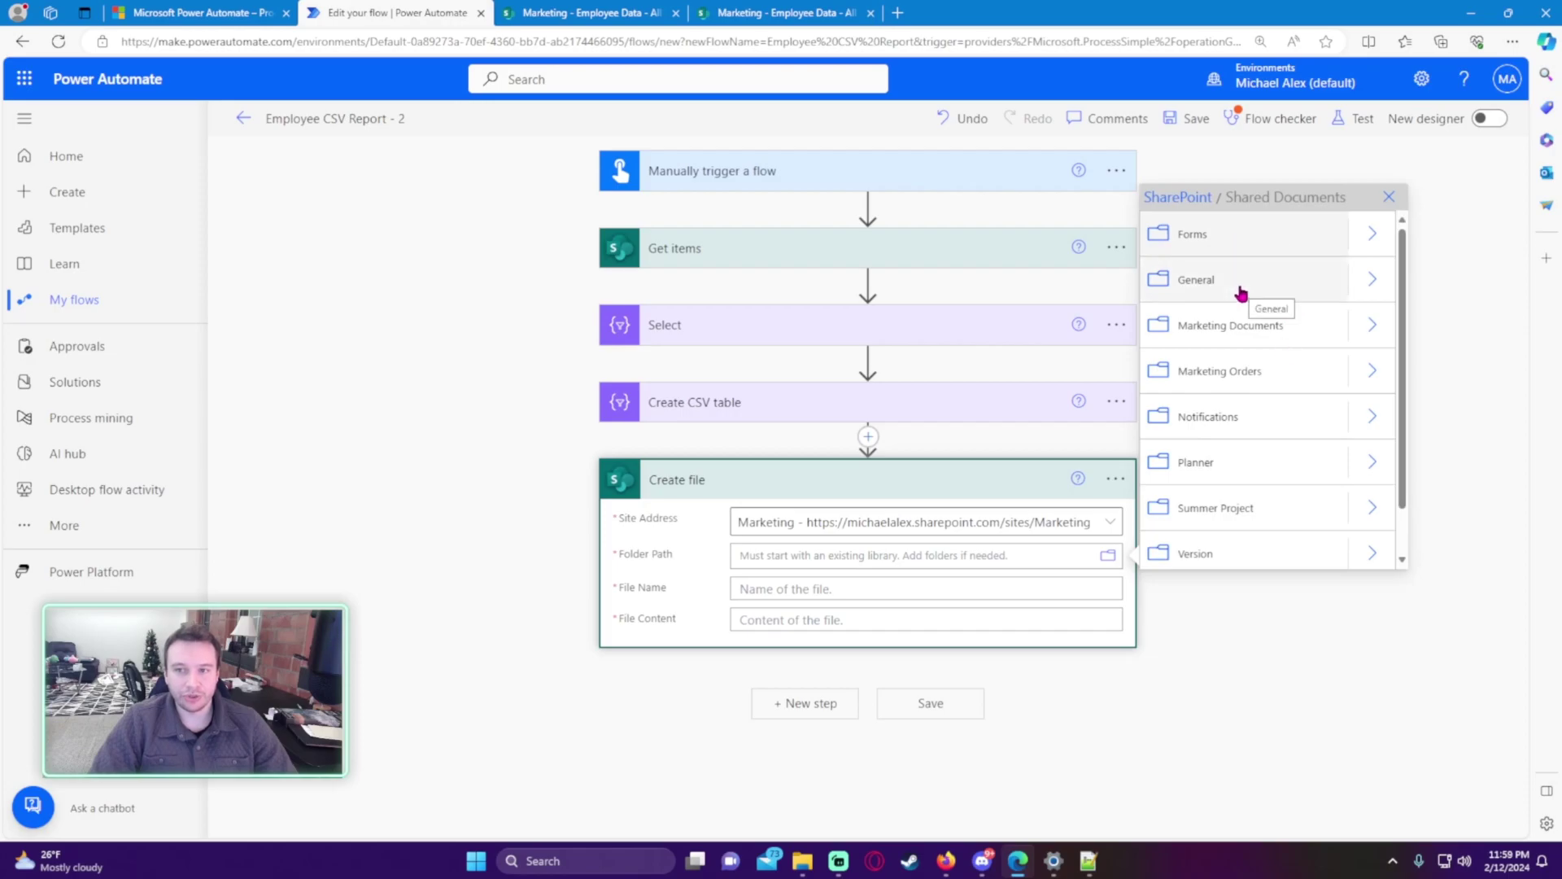
click(1241, 293)
Name the file Employee_CSV_Report_.csv and begin a guid() expression for it
click(850, 592)
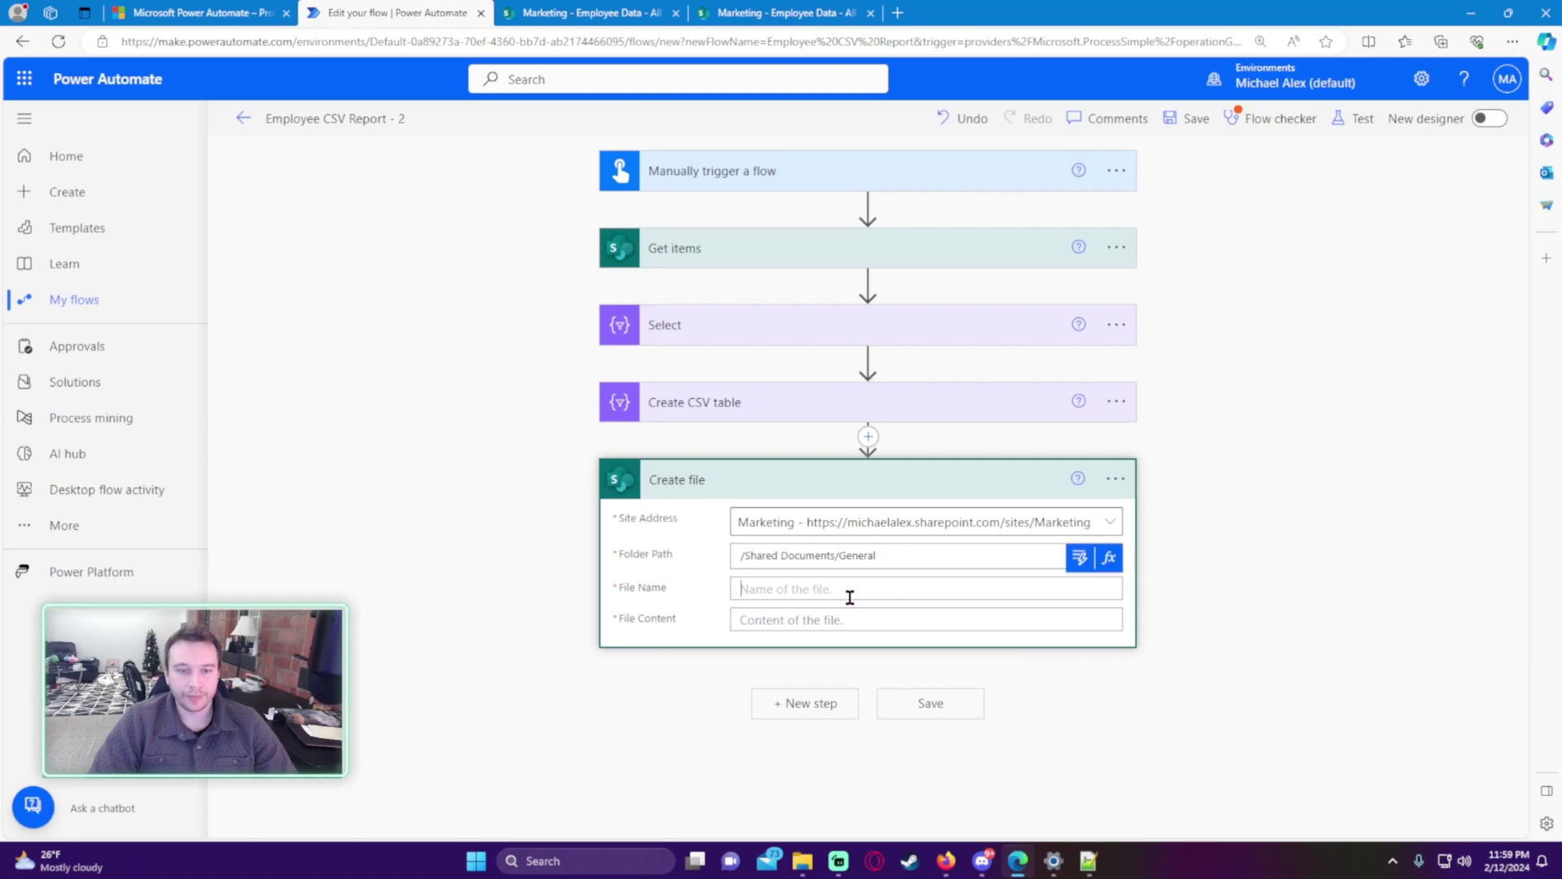
text(Em)
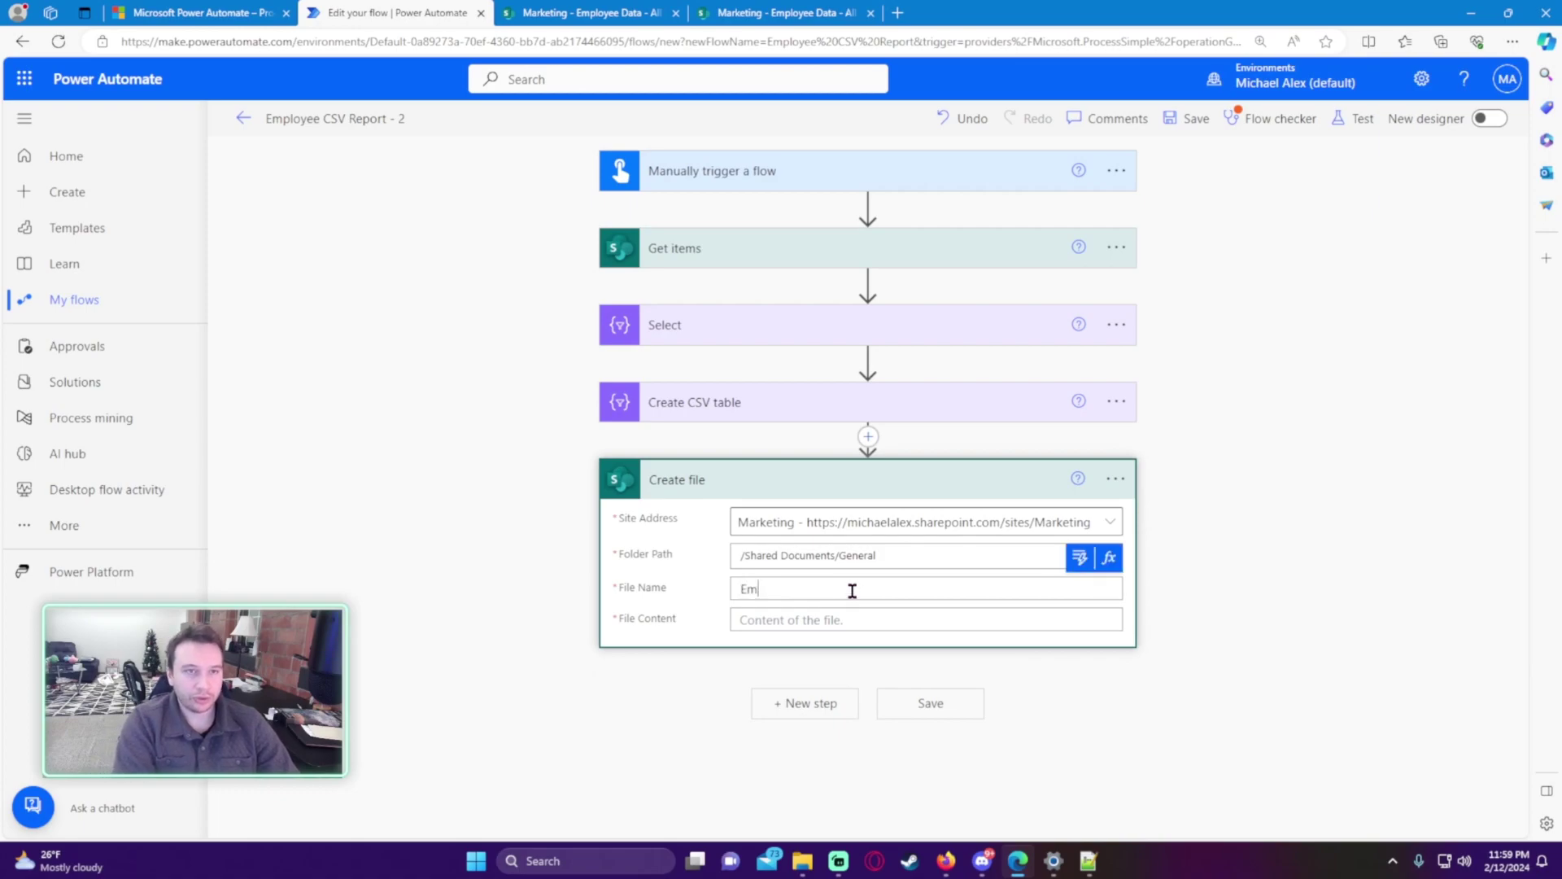
text(ployee_CSV_Report)
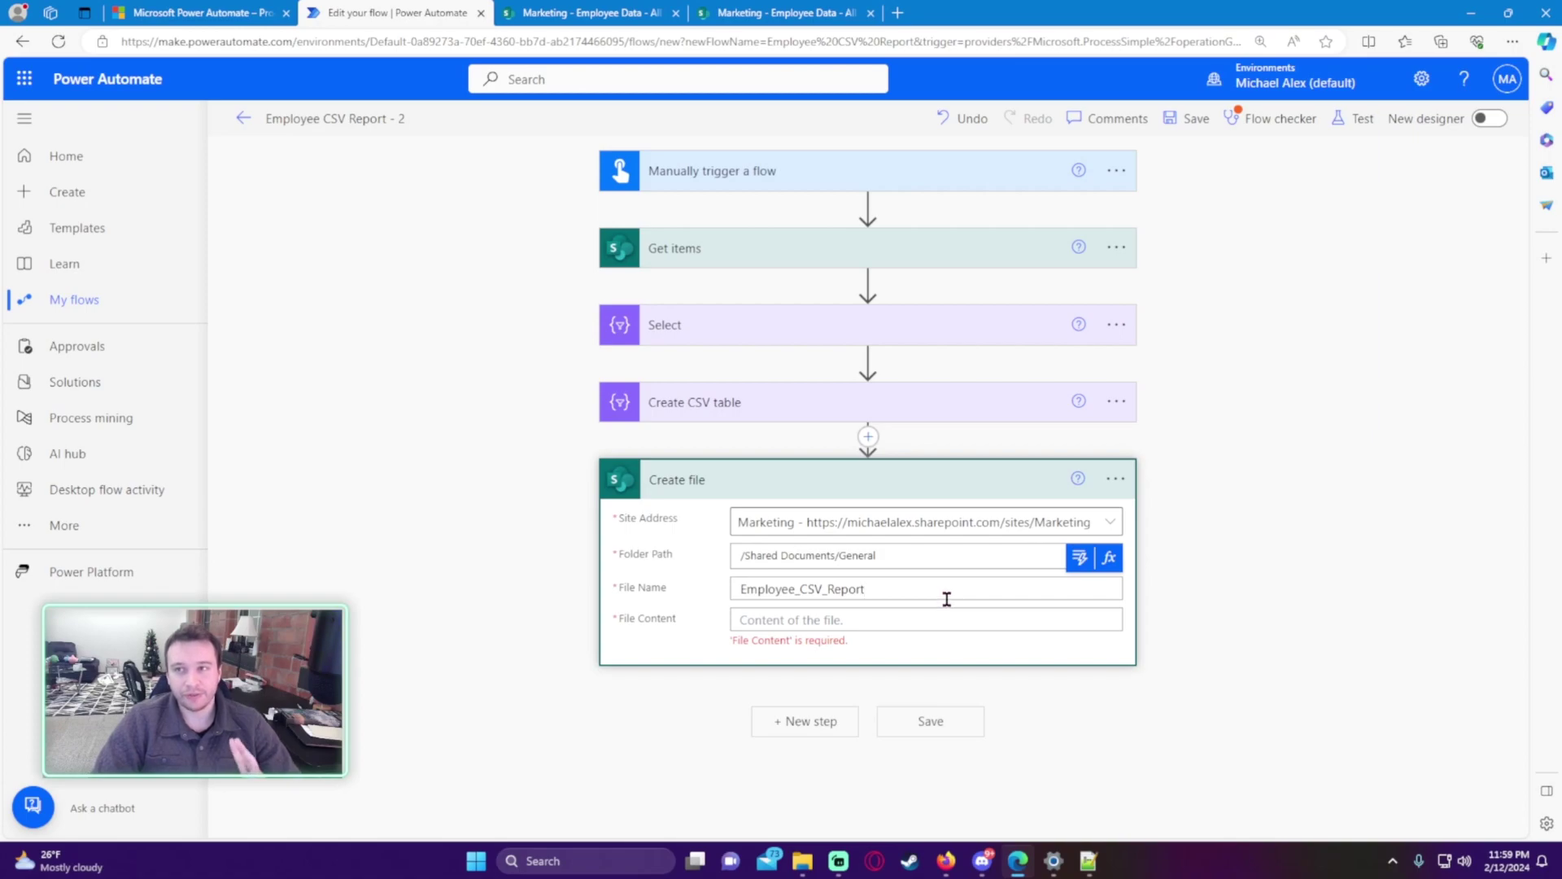
click(948, 598)
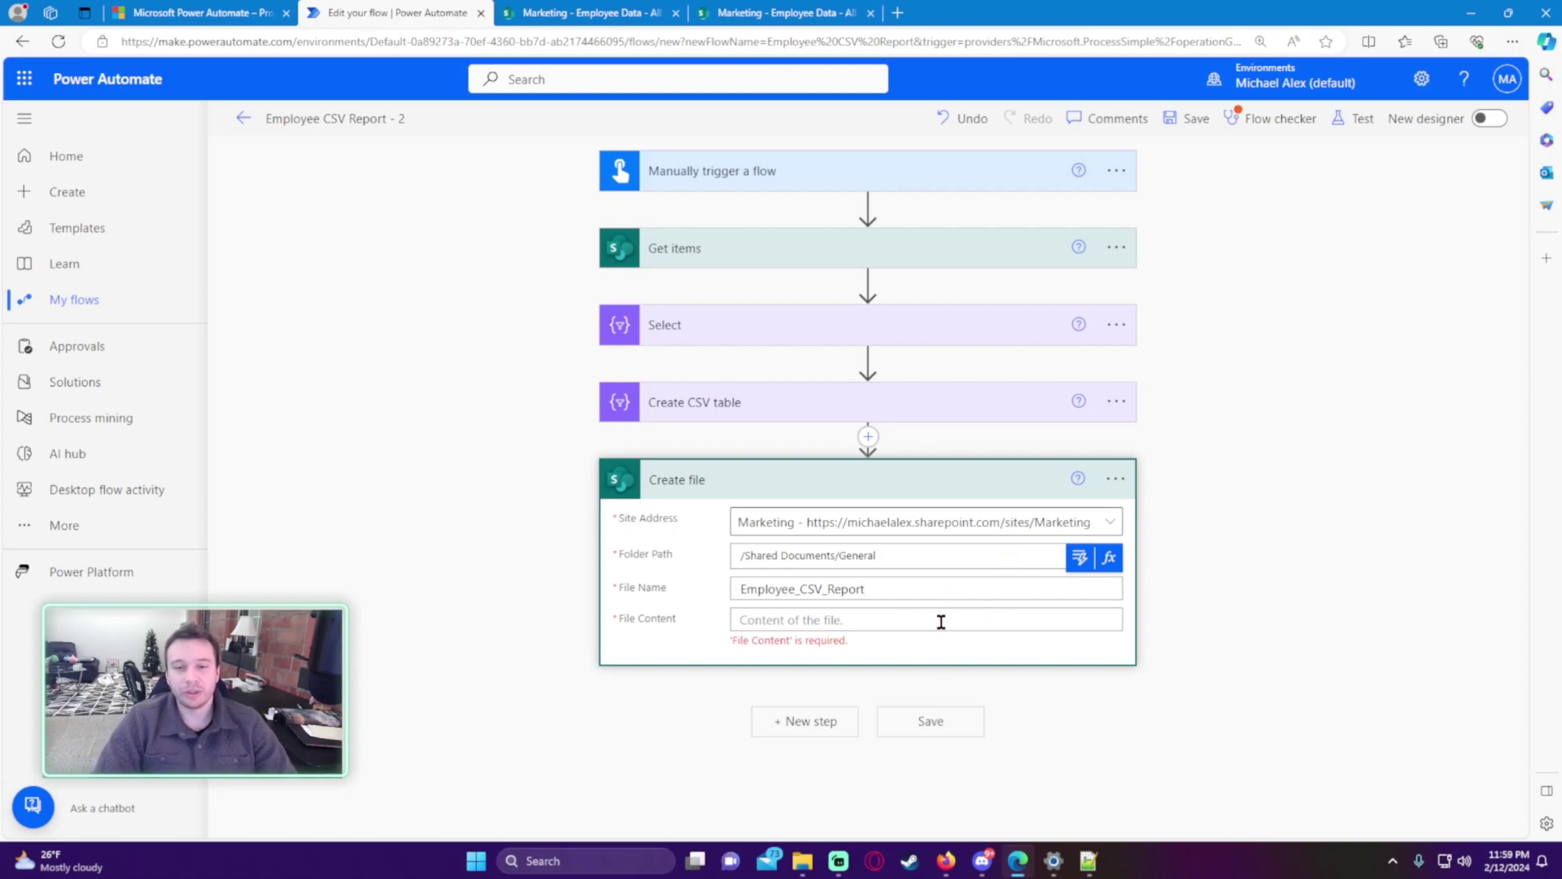
text(.csv)
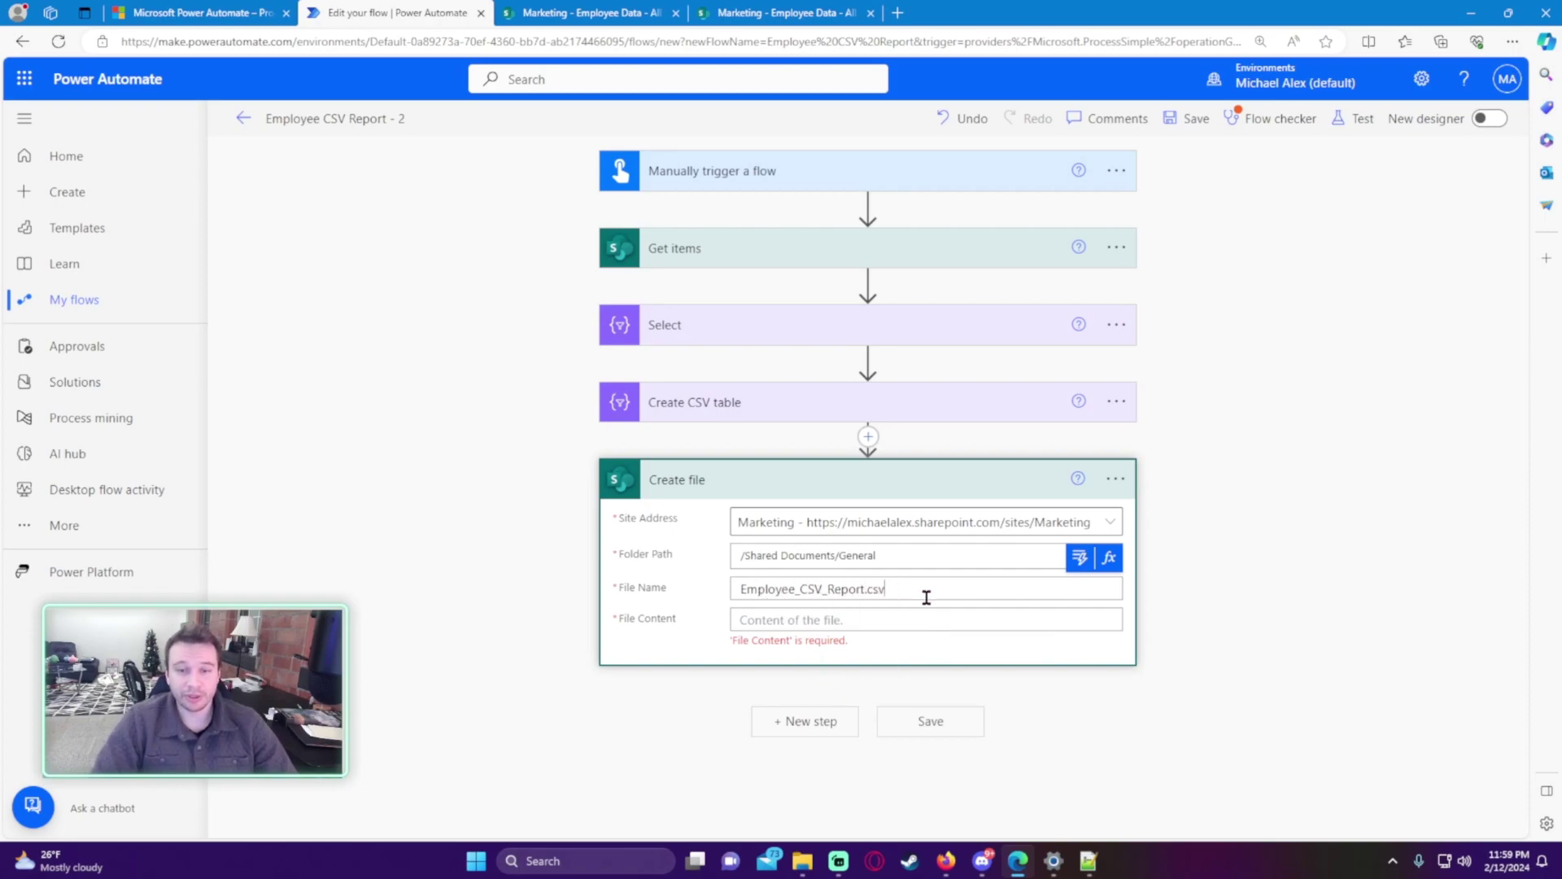
click(781, 620)
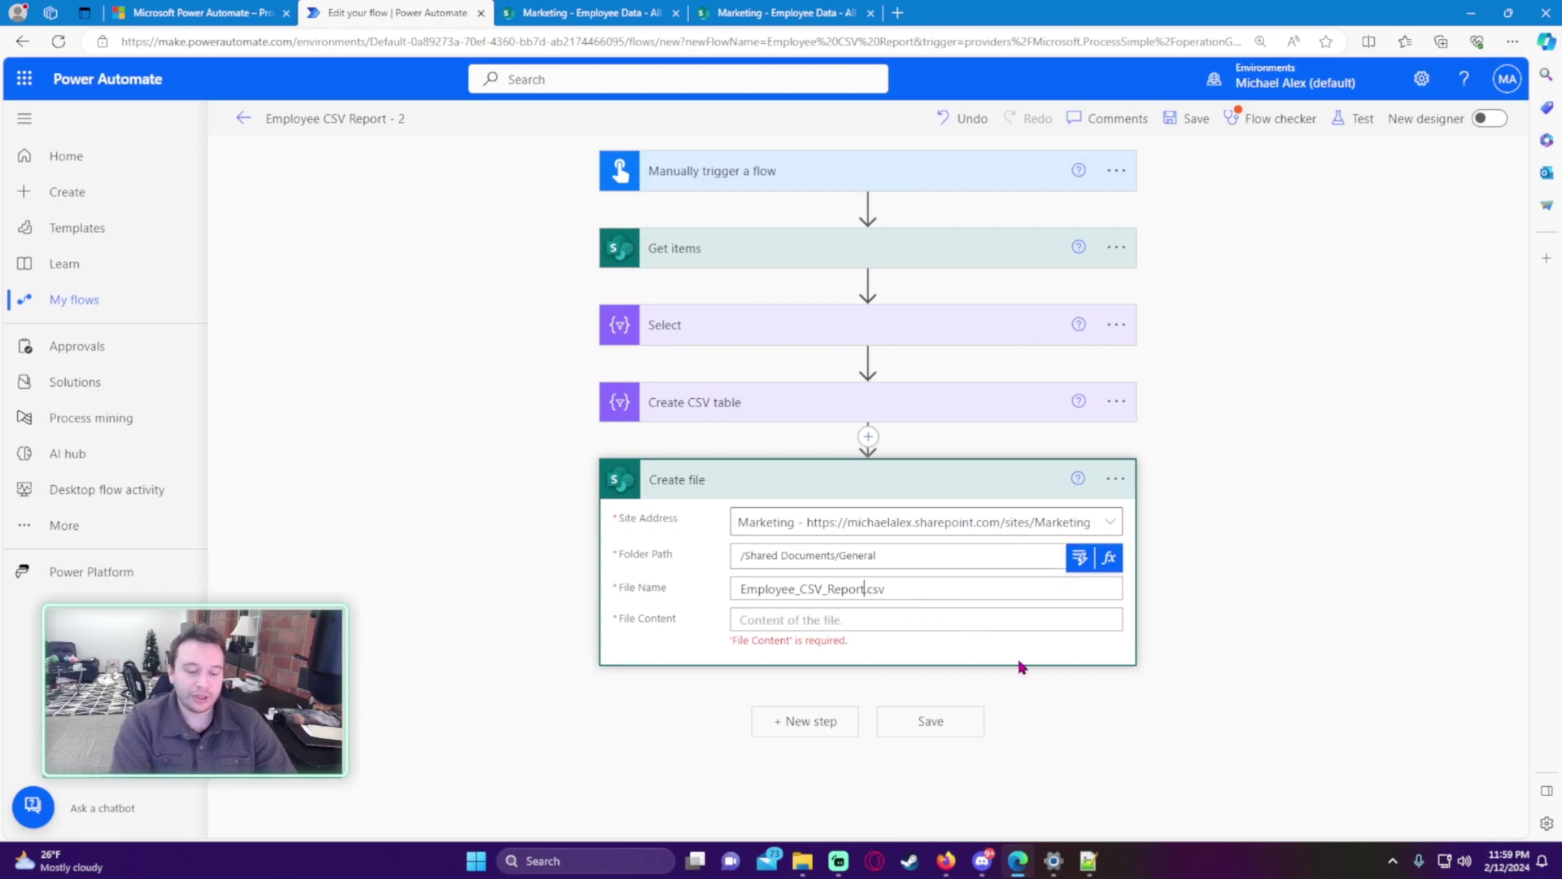
text(_)
click(1110, 559)
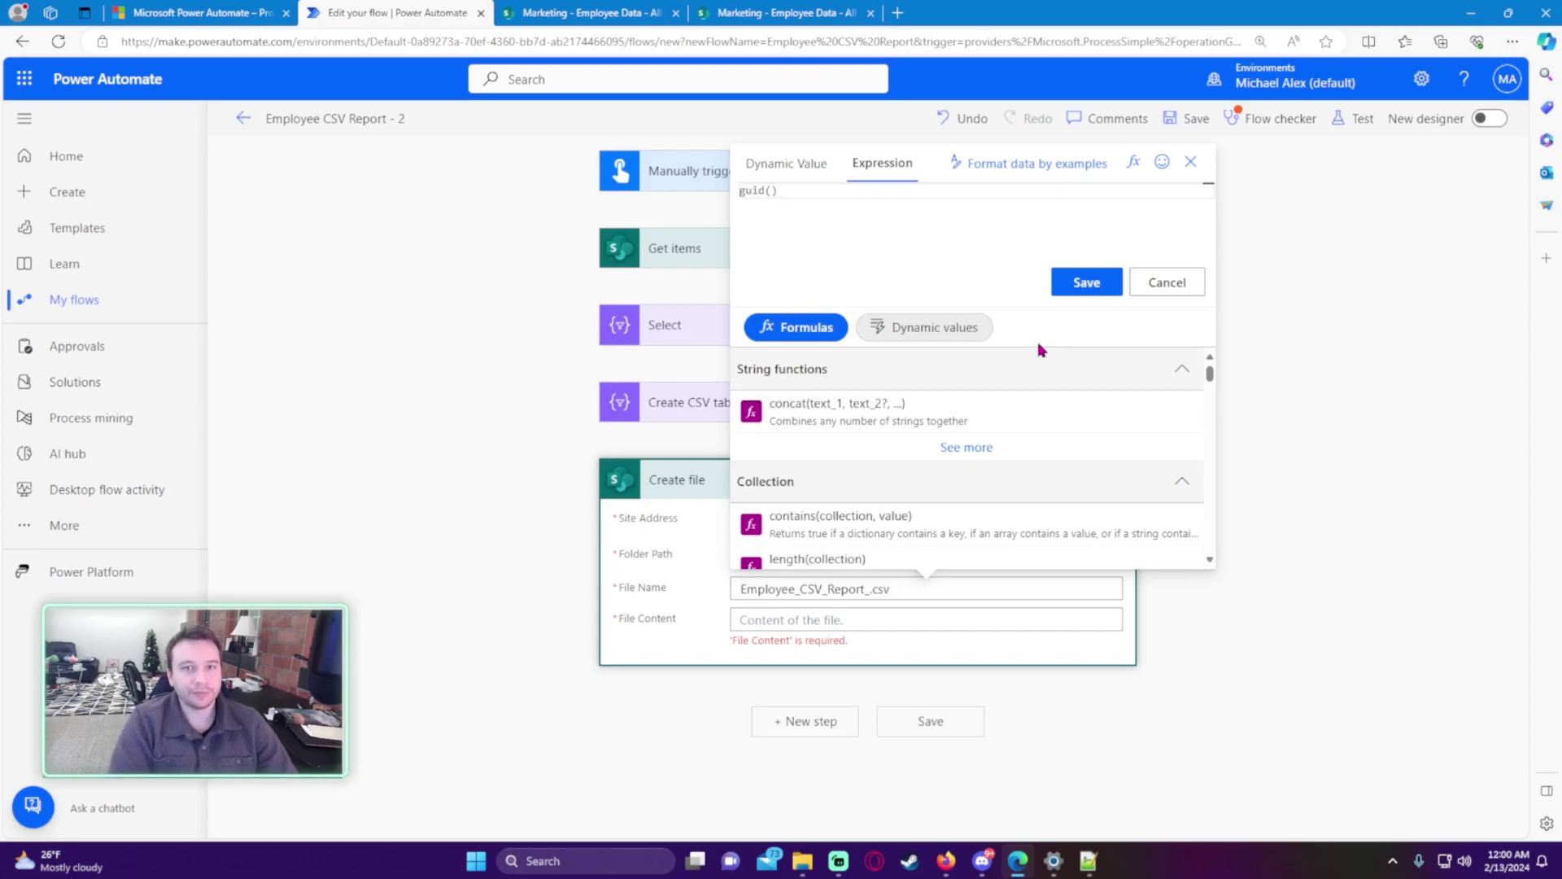
Add guid() to the file name, fill File Content with the Create CSV table Output, and save the flow
click(1084, 285)
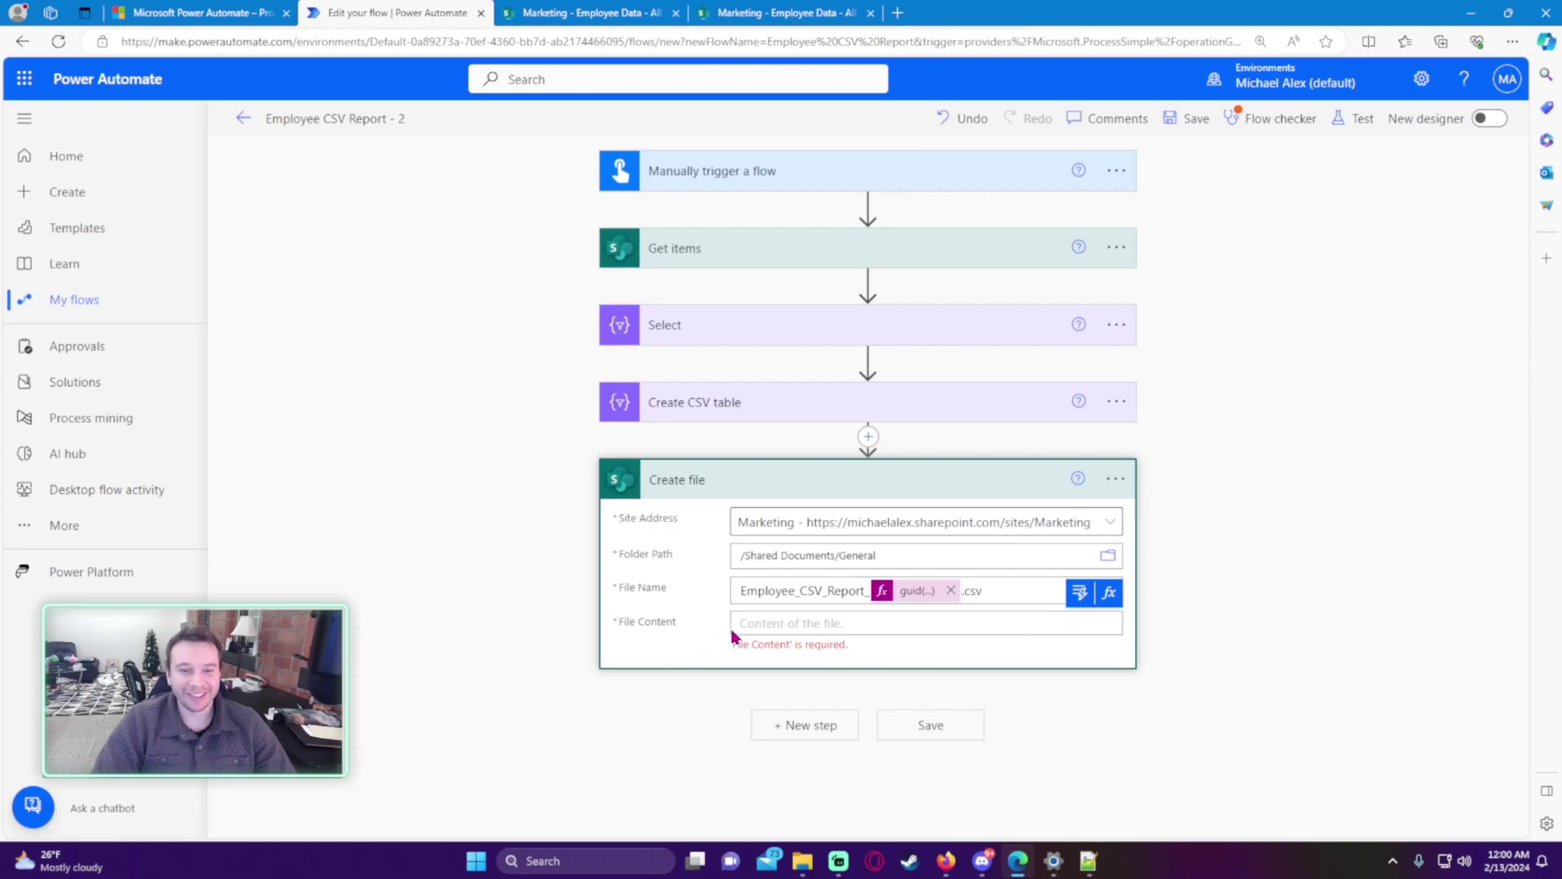
click(1078, 595)
click(820, 307)
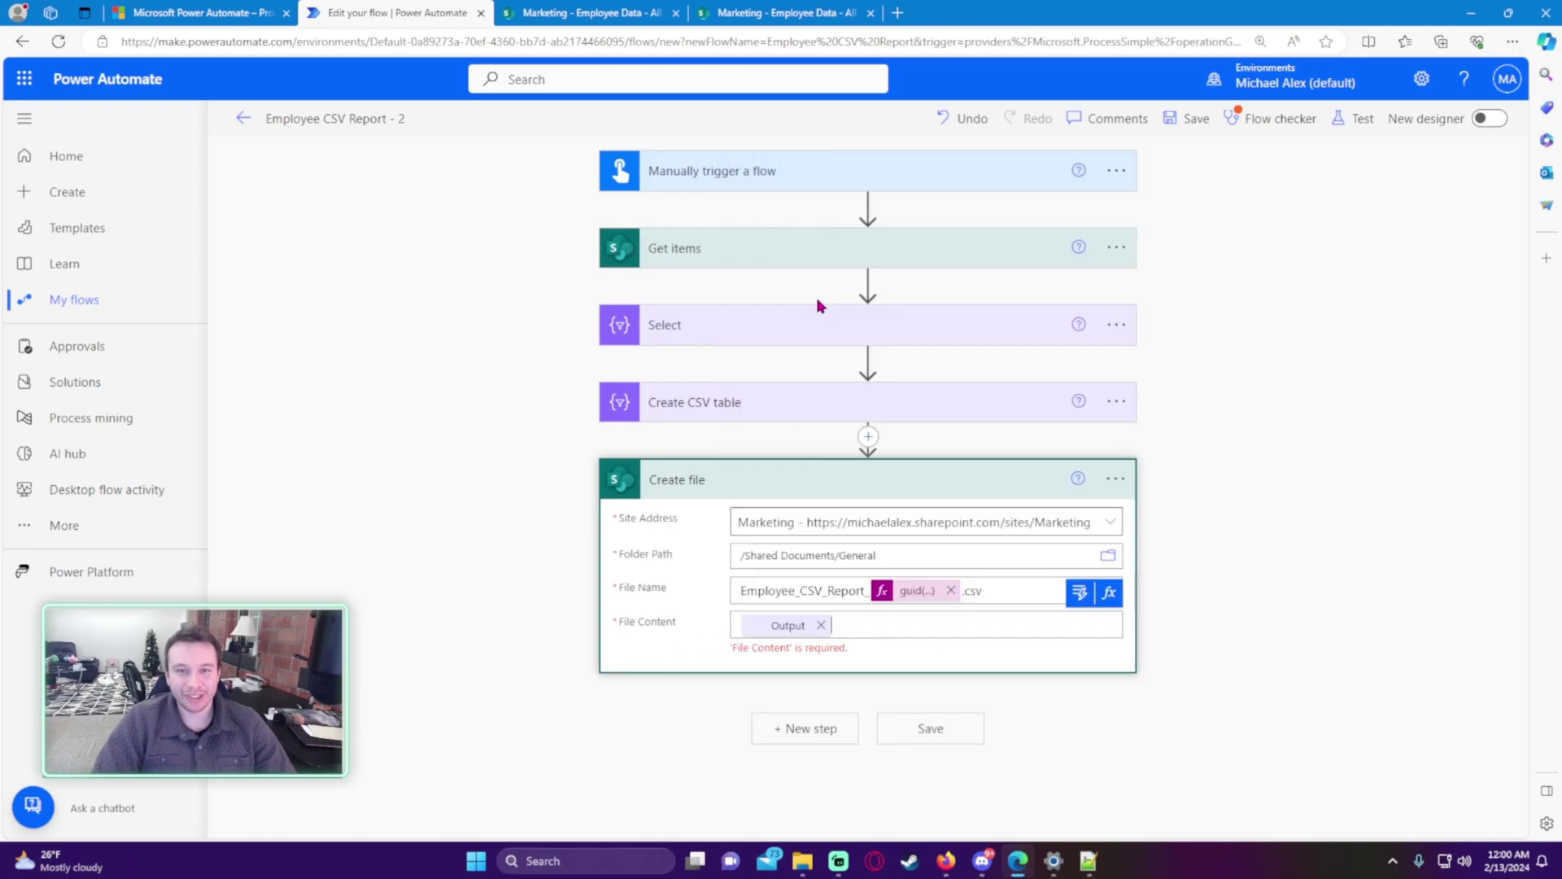
click(929, 720)
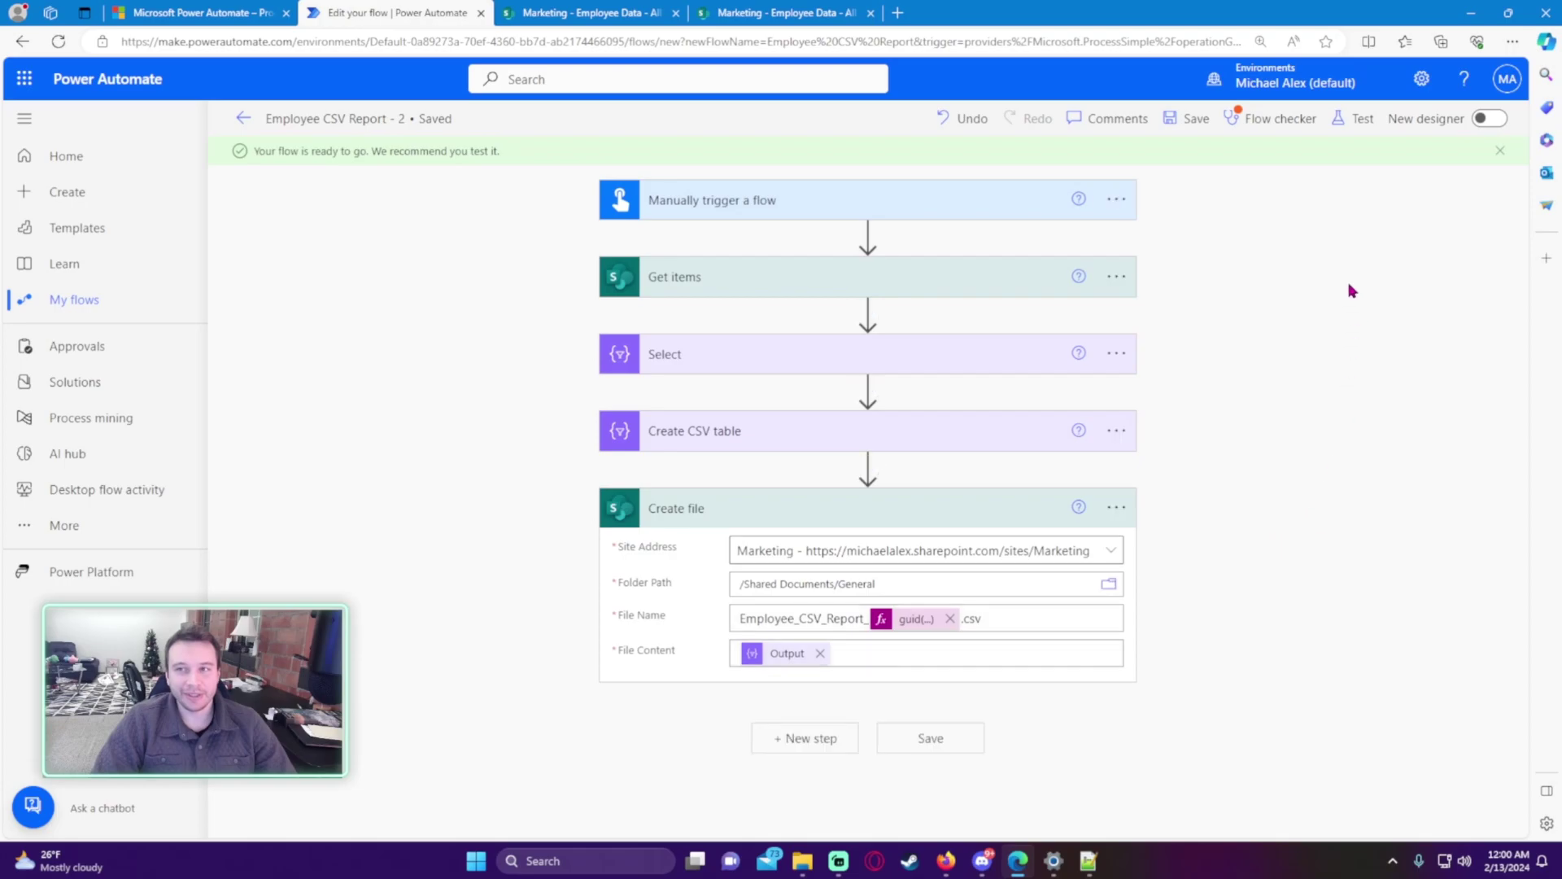
Check the flow, run a manual test of Employee CSV Report - 2, then return to the SharePoint Employee Data list
click(1352, 130)
click(1501, 129)
click(1343, 126)
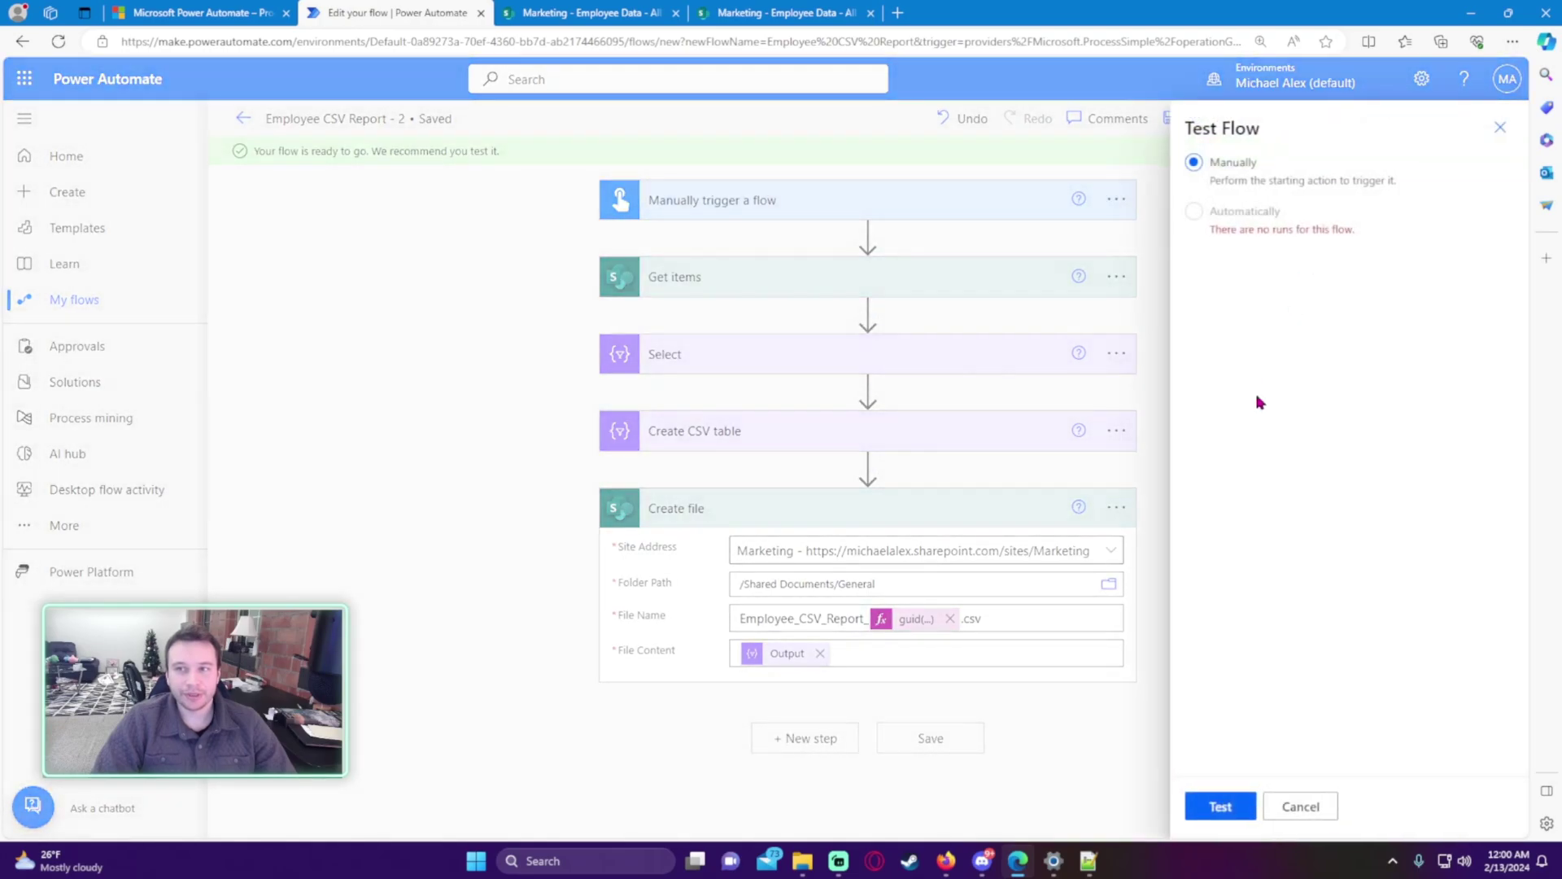
click(1227, 803)
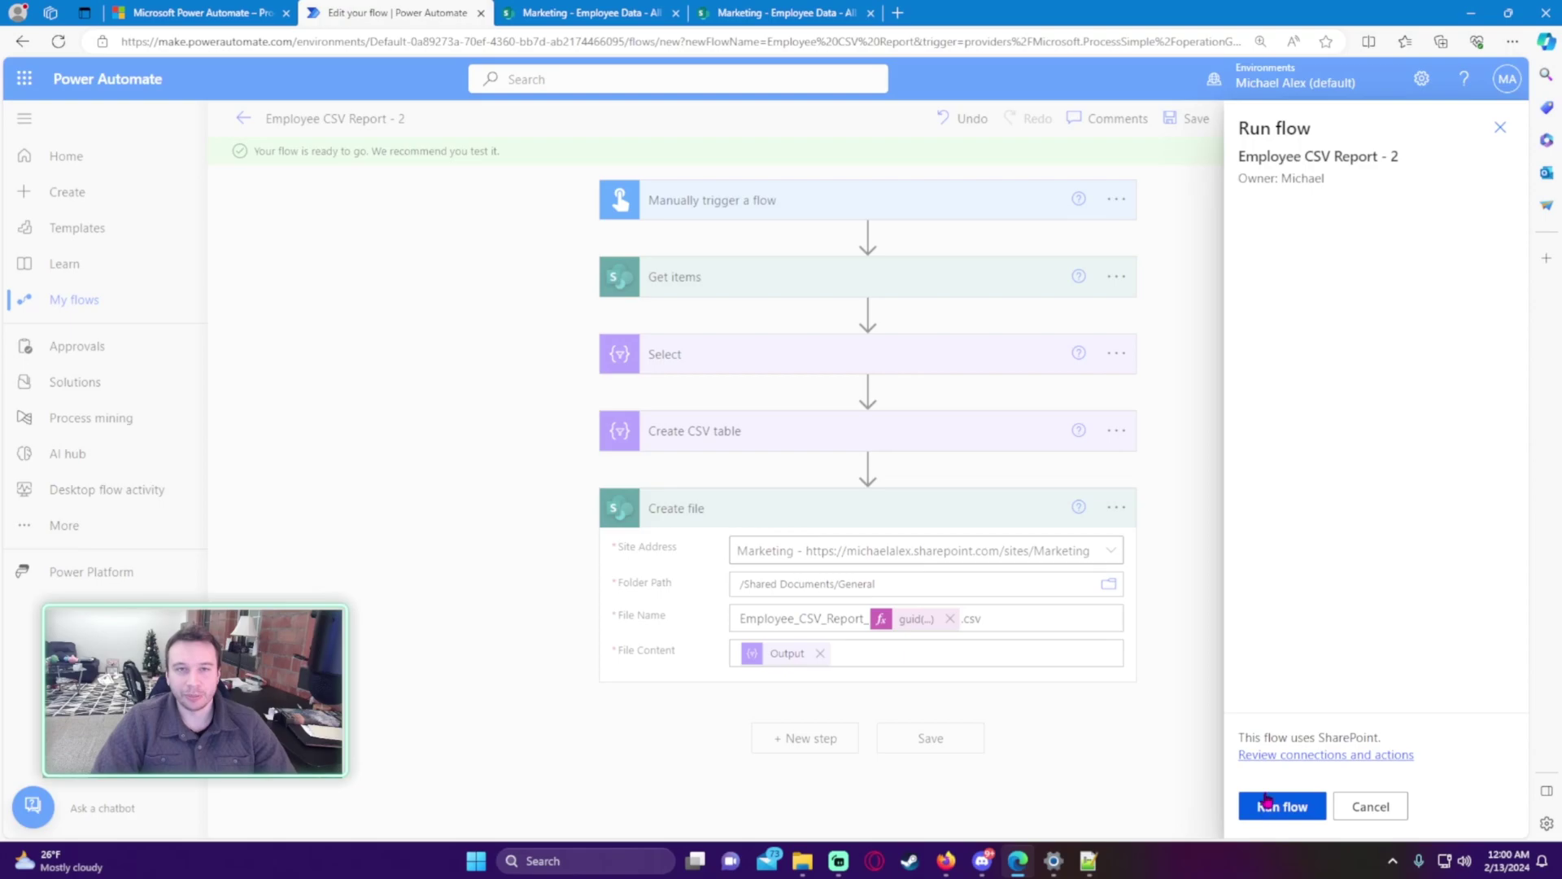
click(1267, 804)
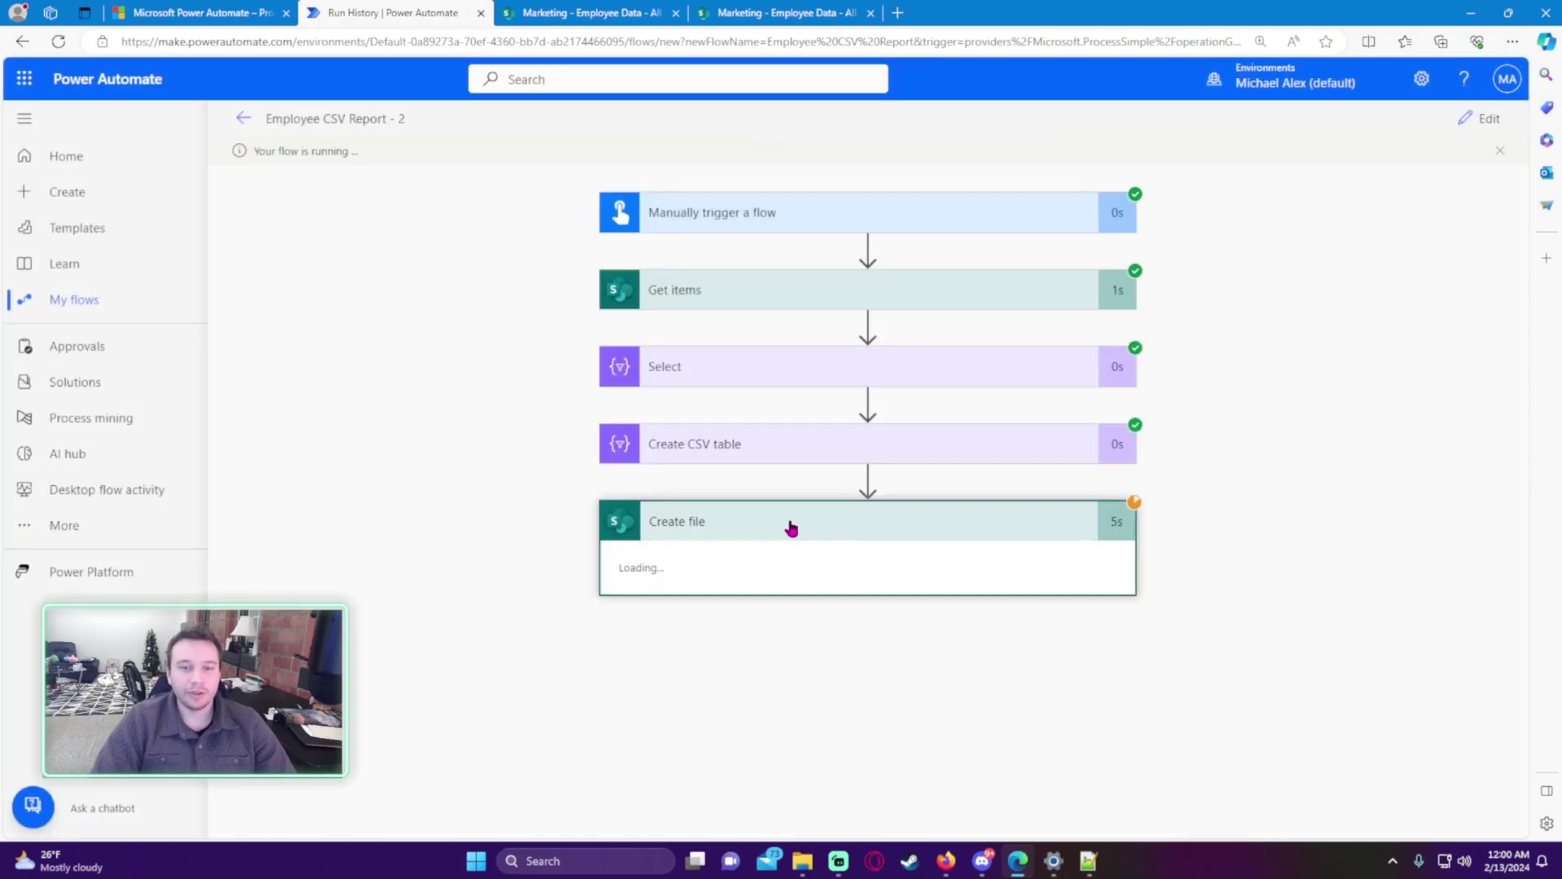
click(570, 13)
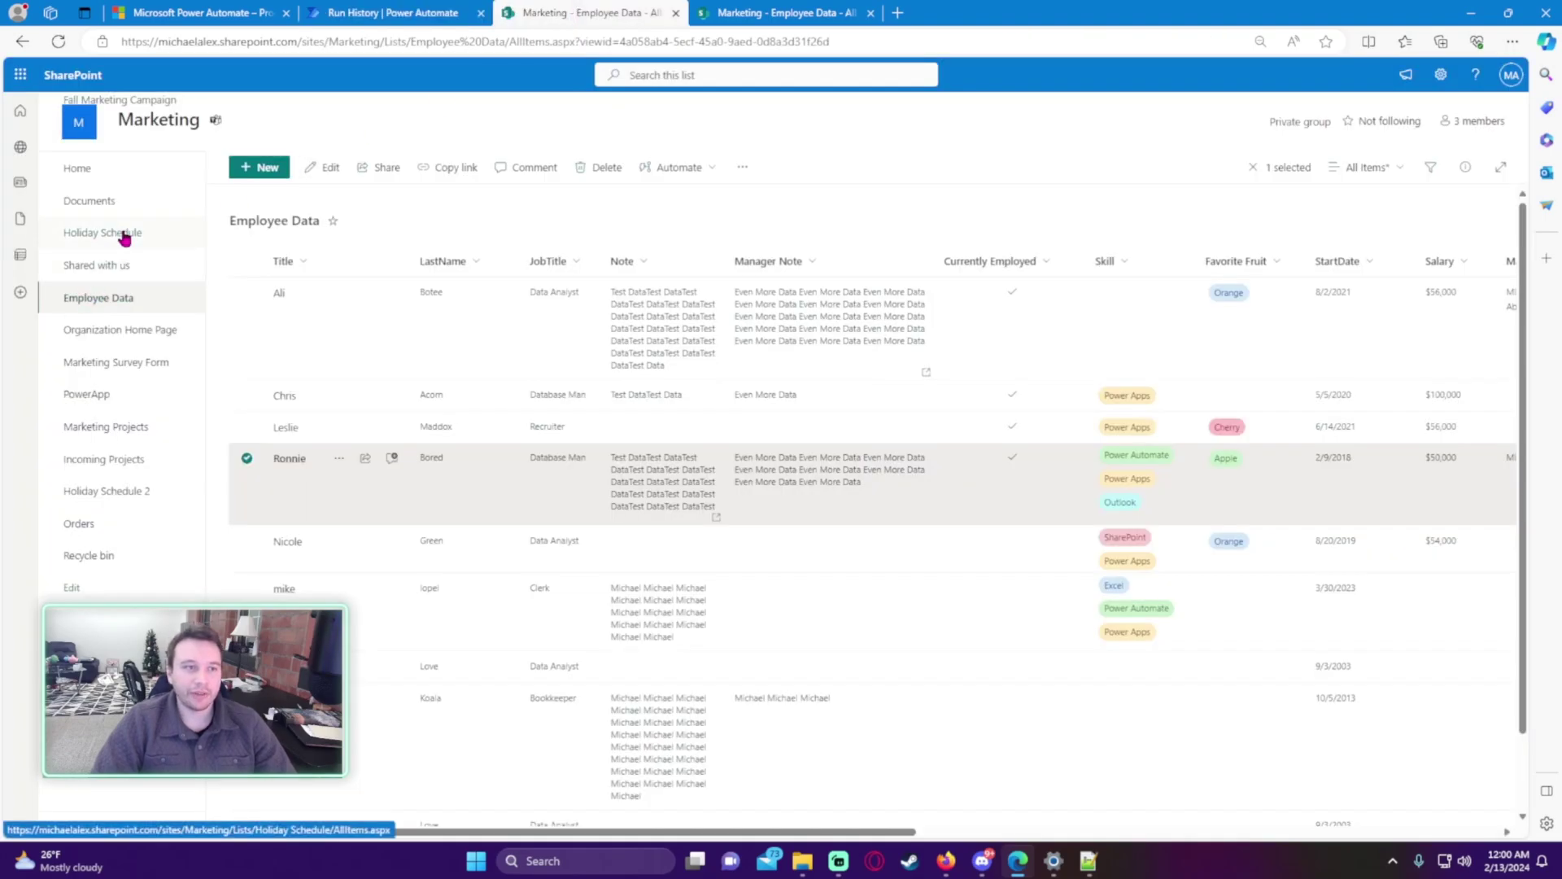
Open the General folder in Documents and sort files by Modified, newest first
click(123, 203)
key(ctrl+plus)
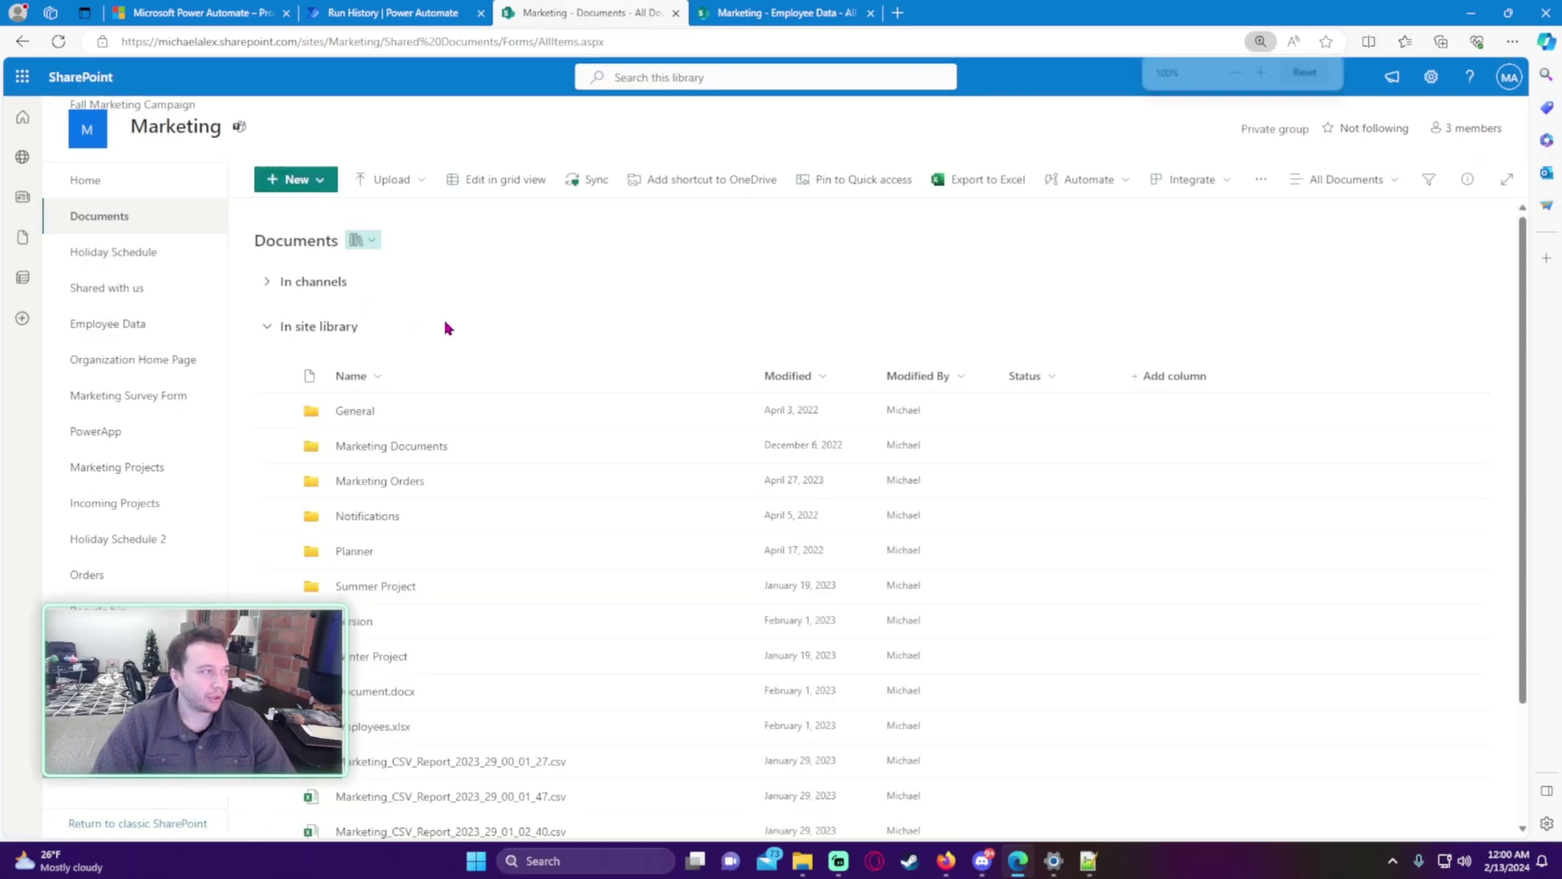
click(351, 412)
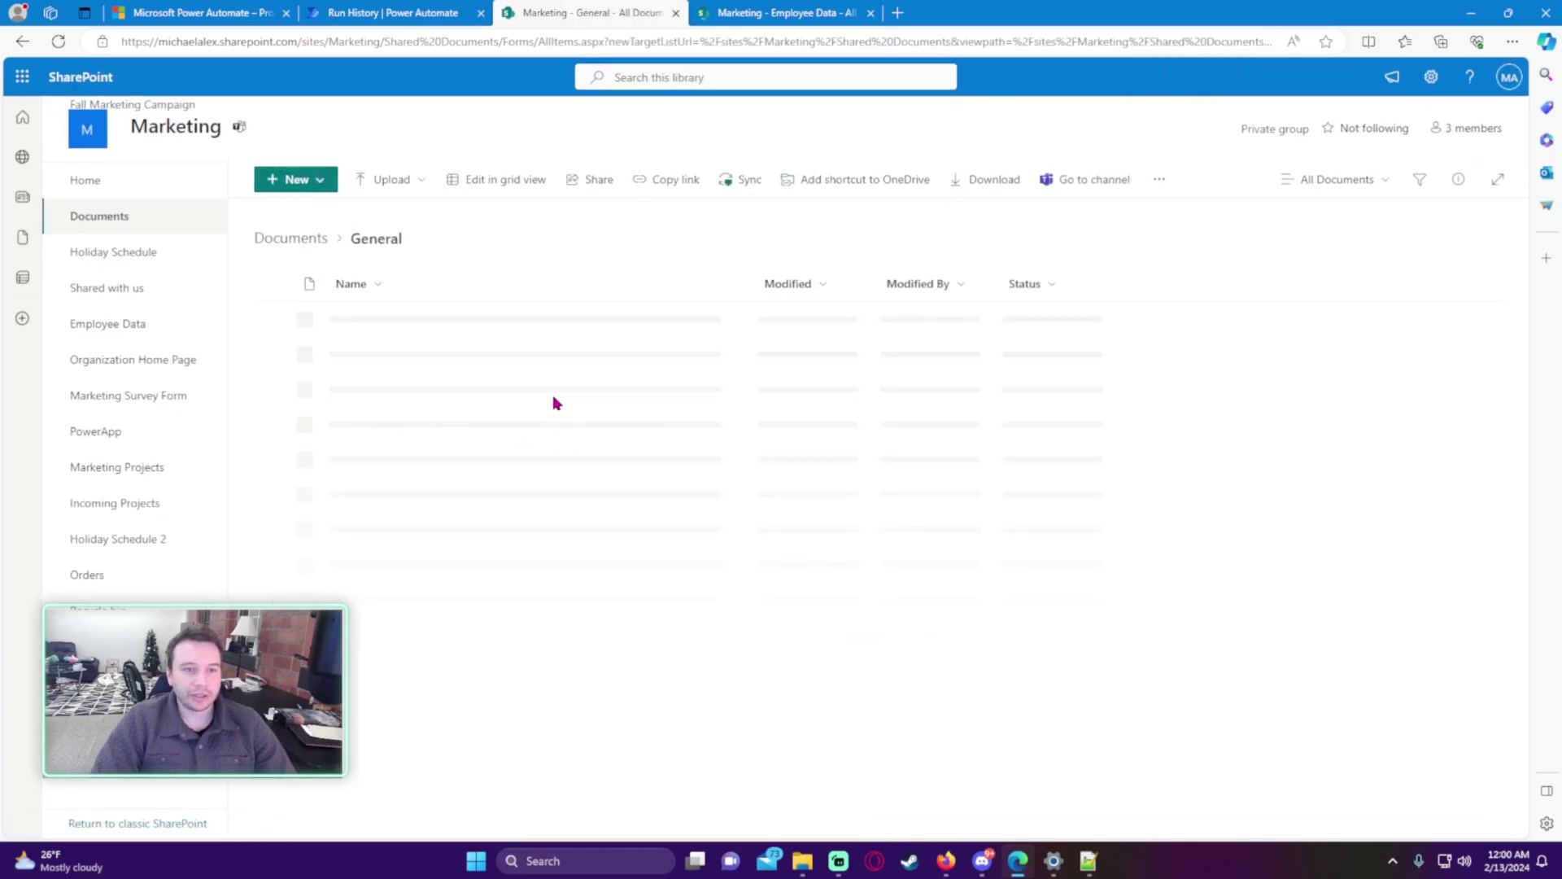
click(823, 286)
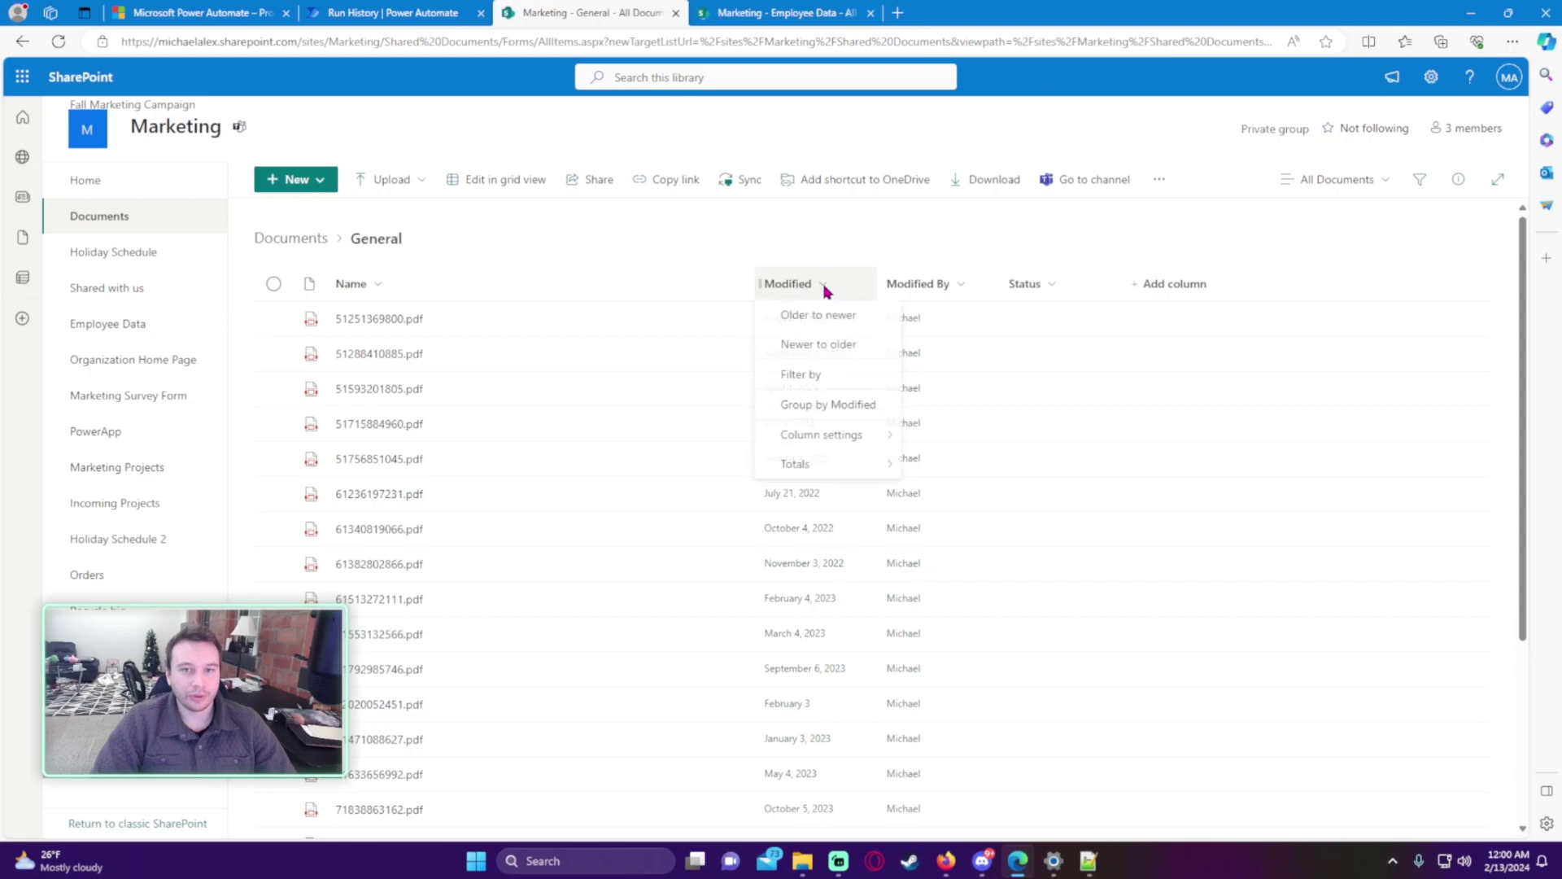
click(858, 350)
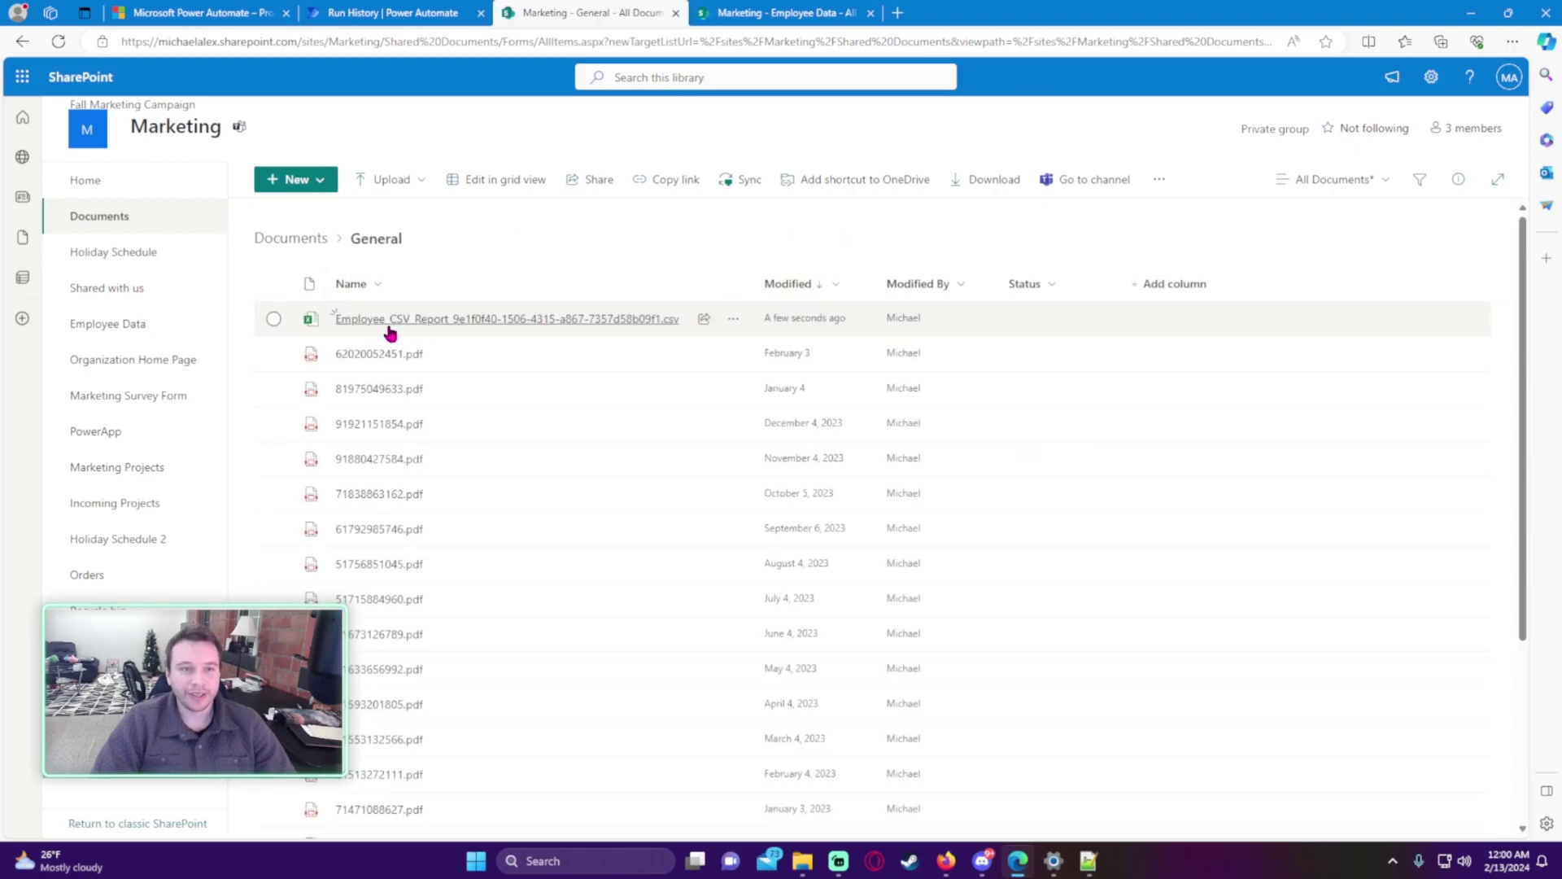
Open the new Employee_CSV_Report CSV in the browser from its actions menu
mouse_move(418, 330)
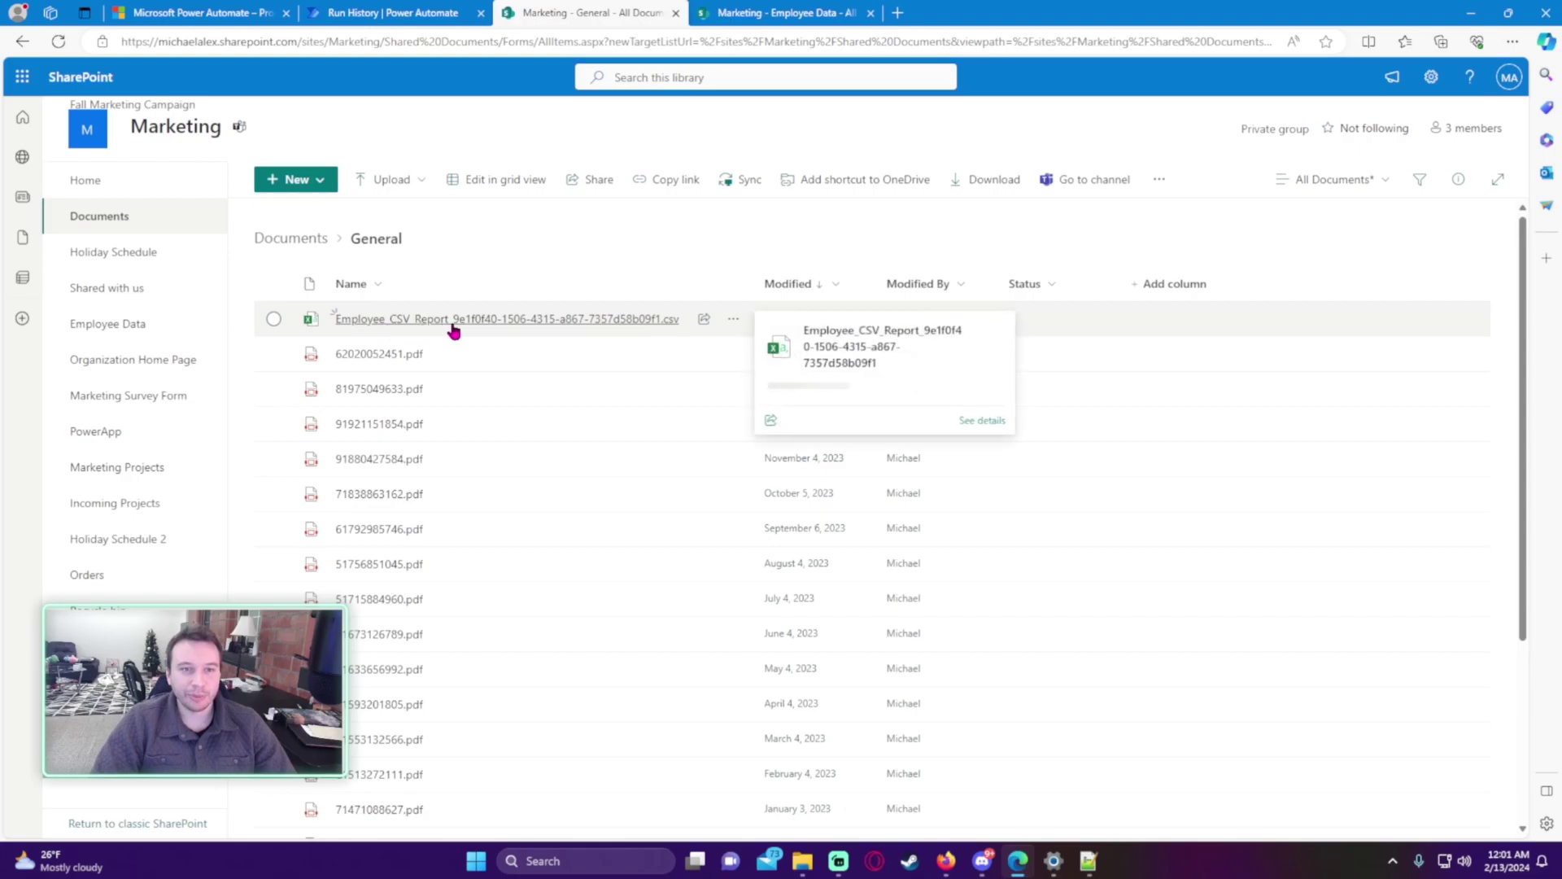
click(733, 324)
mouse_move(777, 316)
click(934, 323)
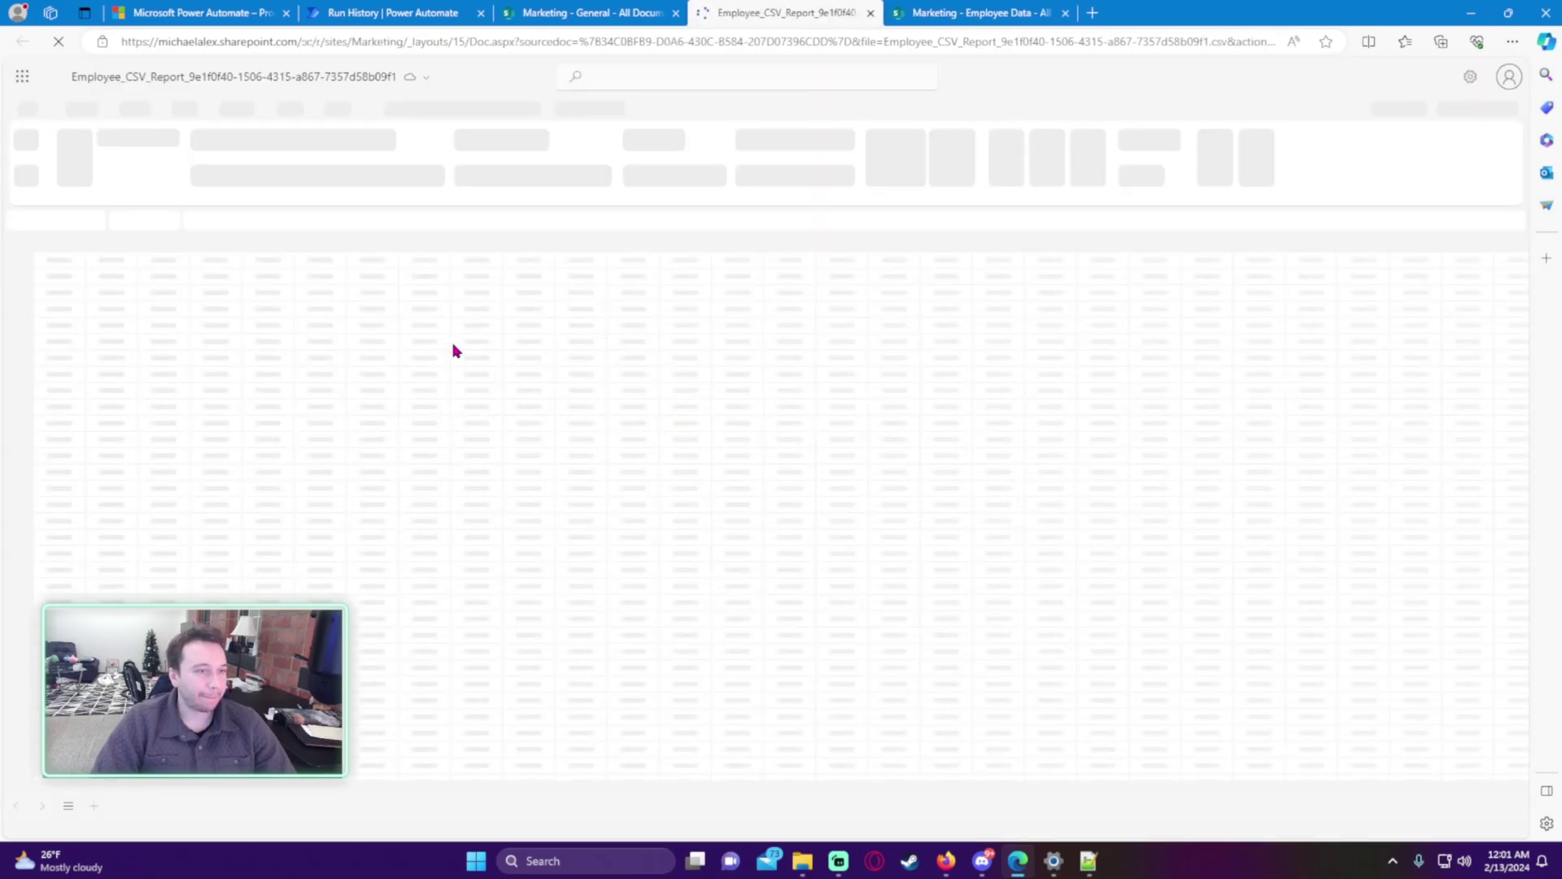
Select the employee data A1:D12 and attempt to make it a table with Ctrl+T
click(151, 356)
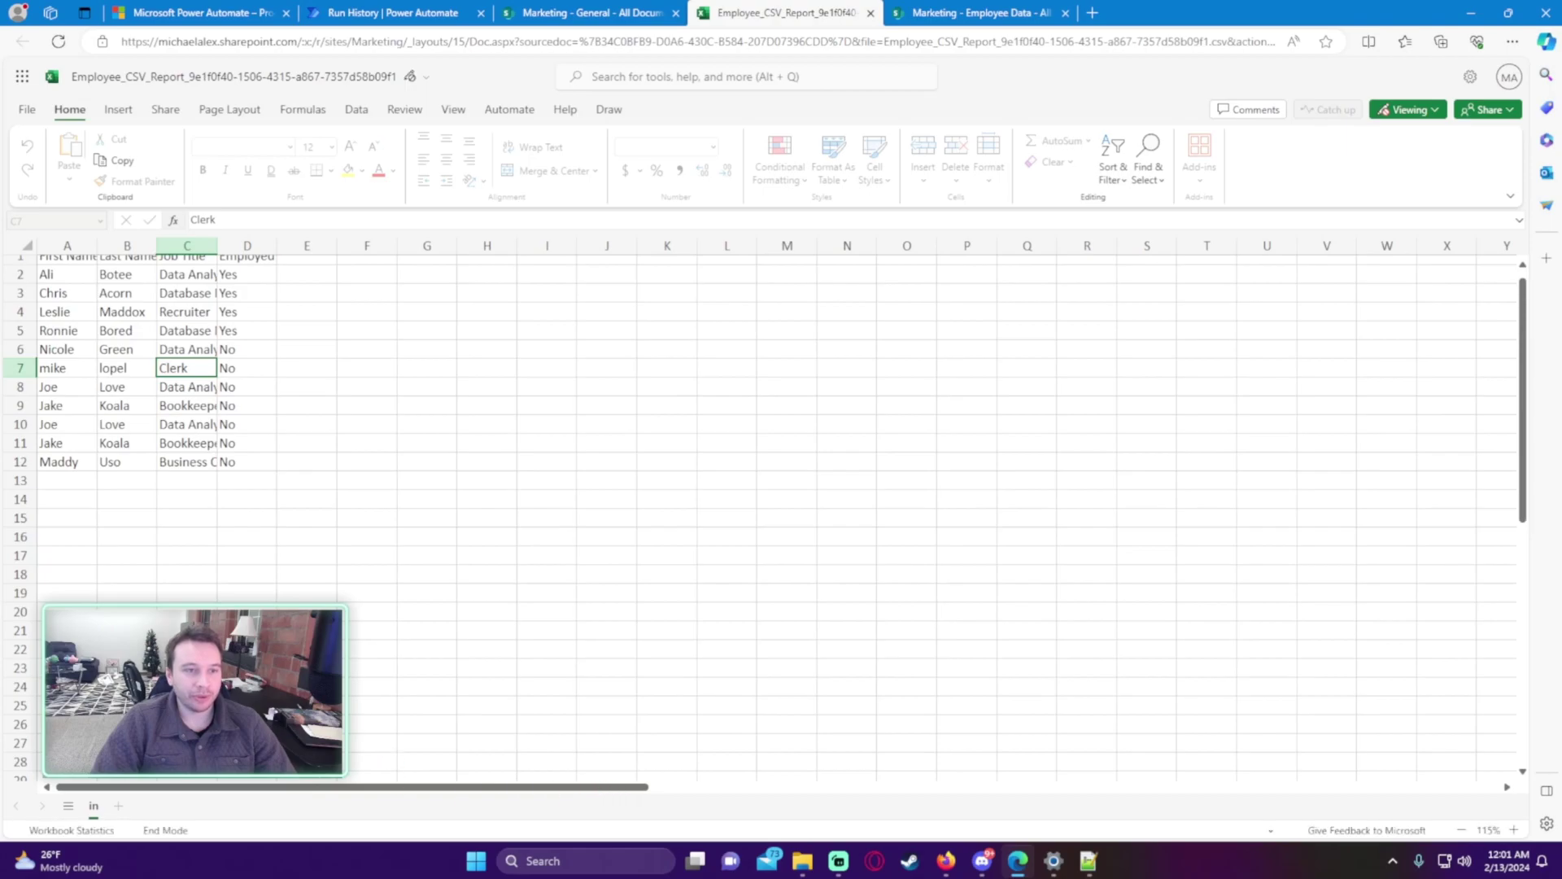
click(134, 373)
key(ctrl+a)
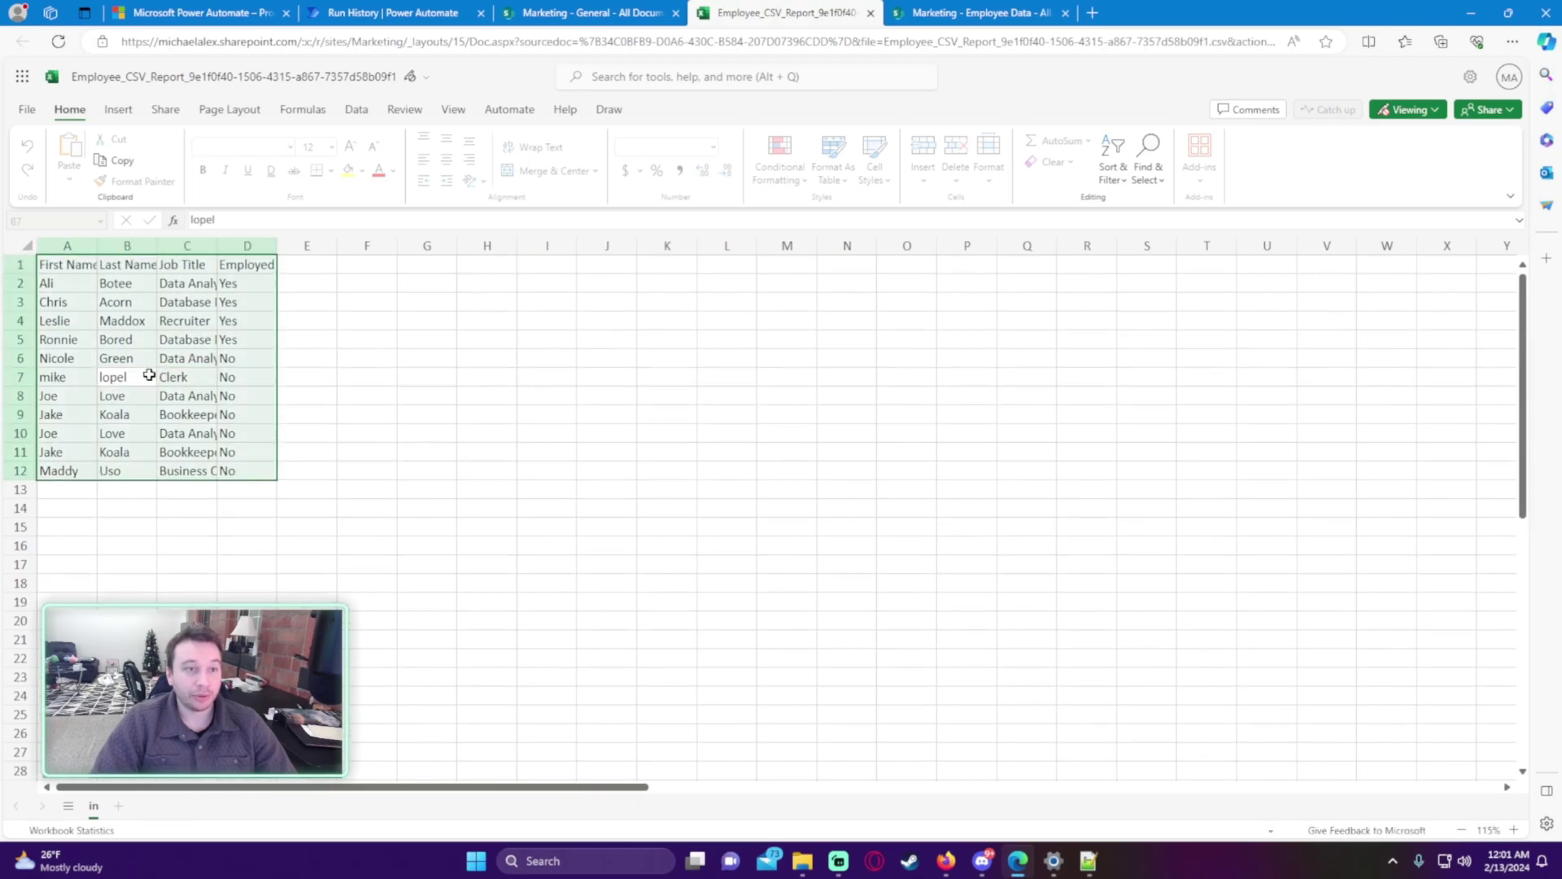
key(ctrl+t)
click(1260, 13)
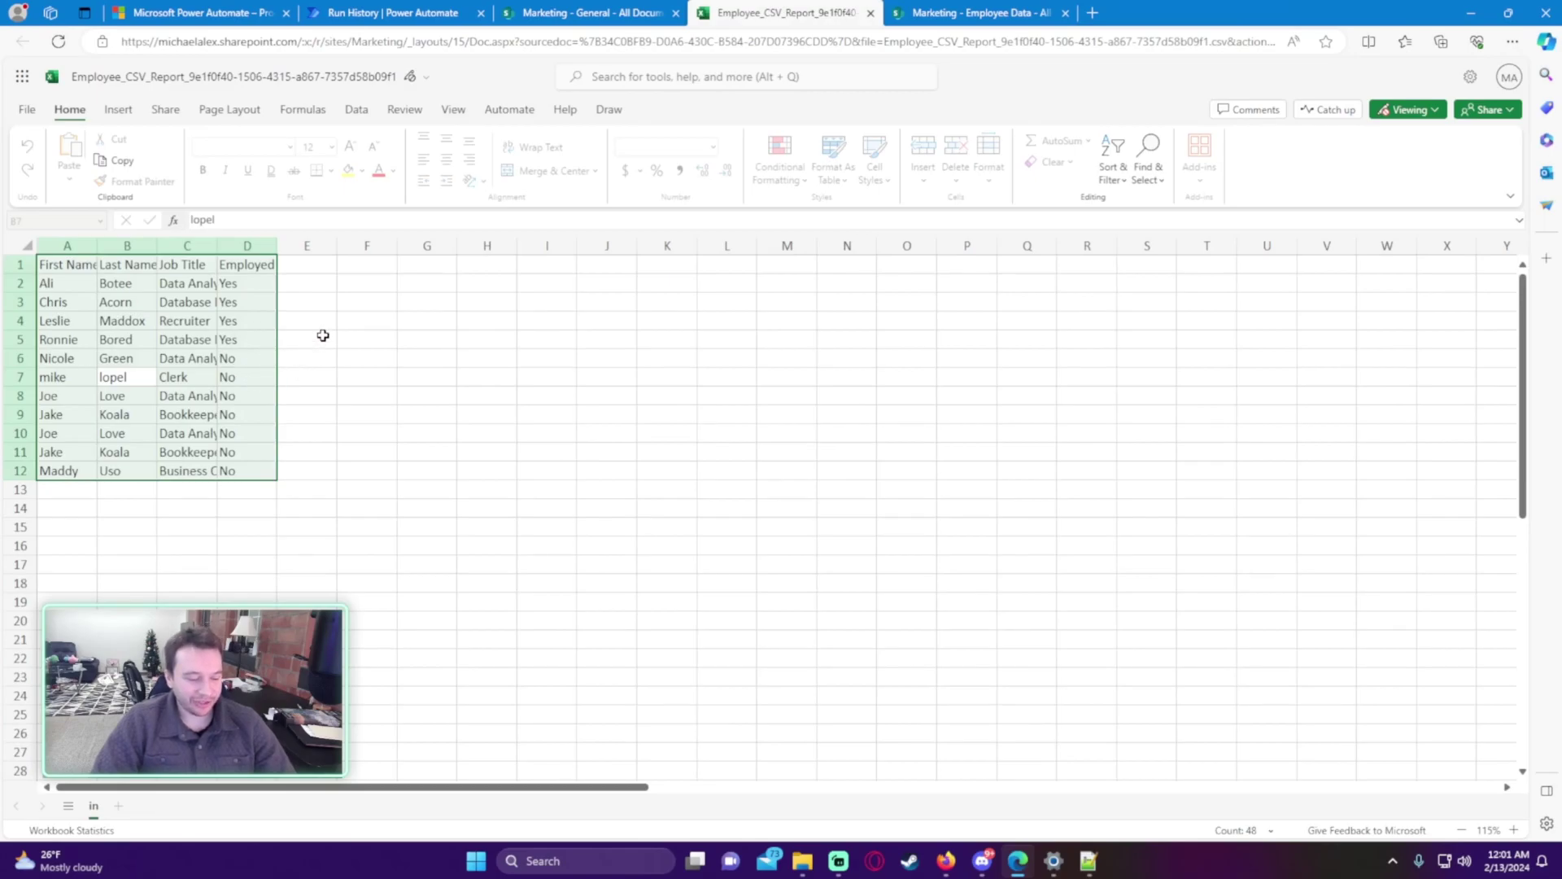
Convert the read-only CSV report into an editable workbook via Edit Workbook
click(122, 114)
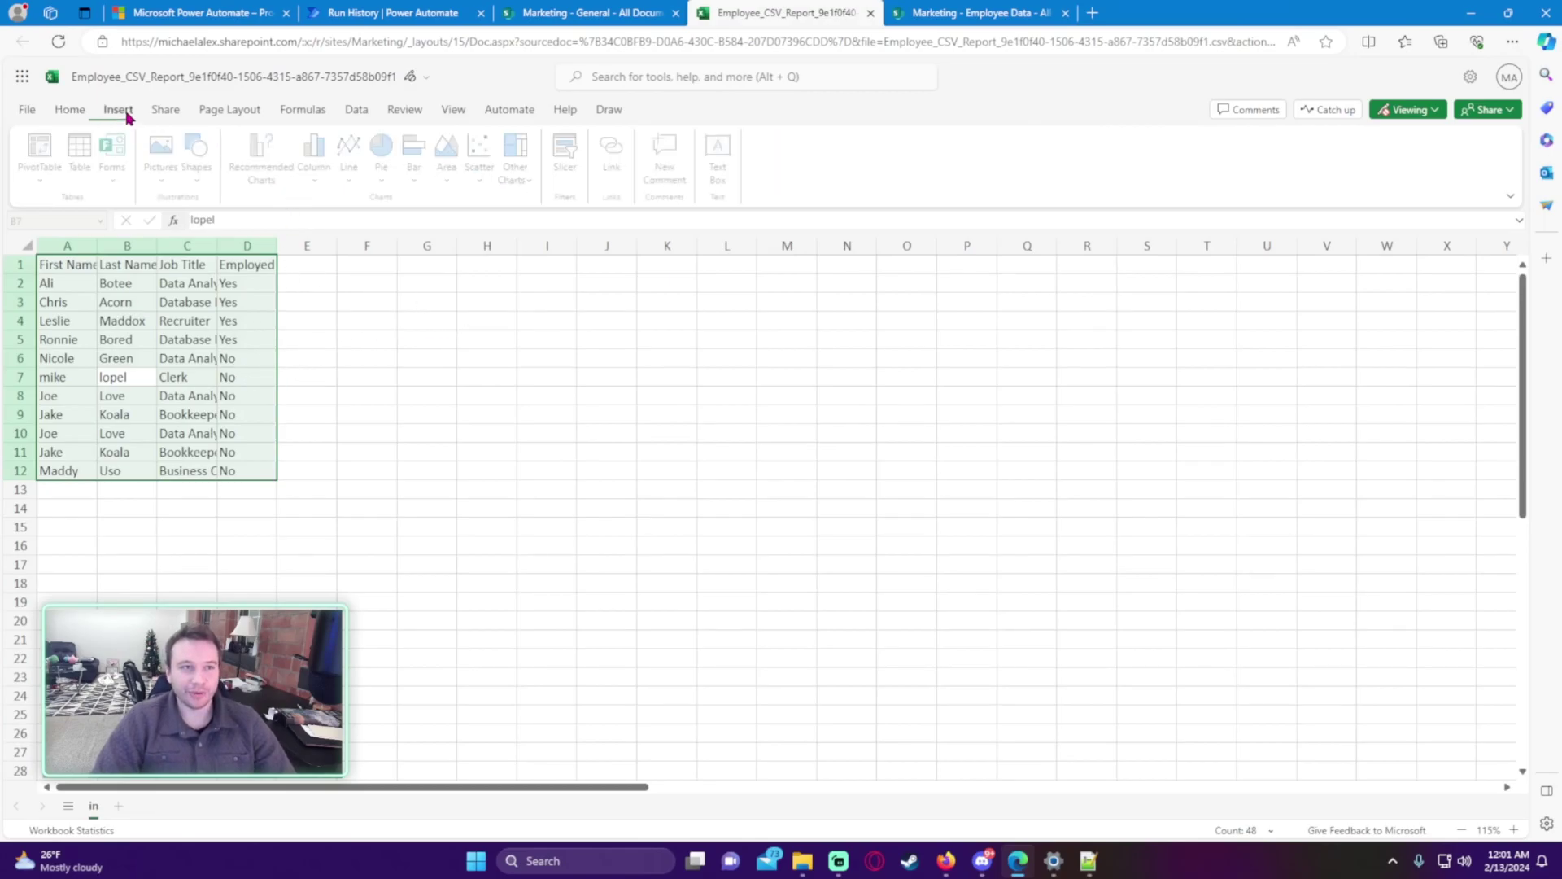
click(70, 110)
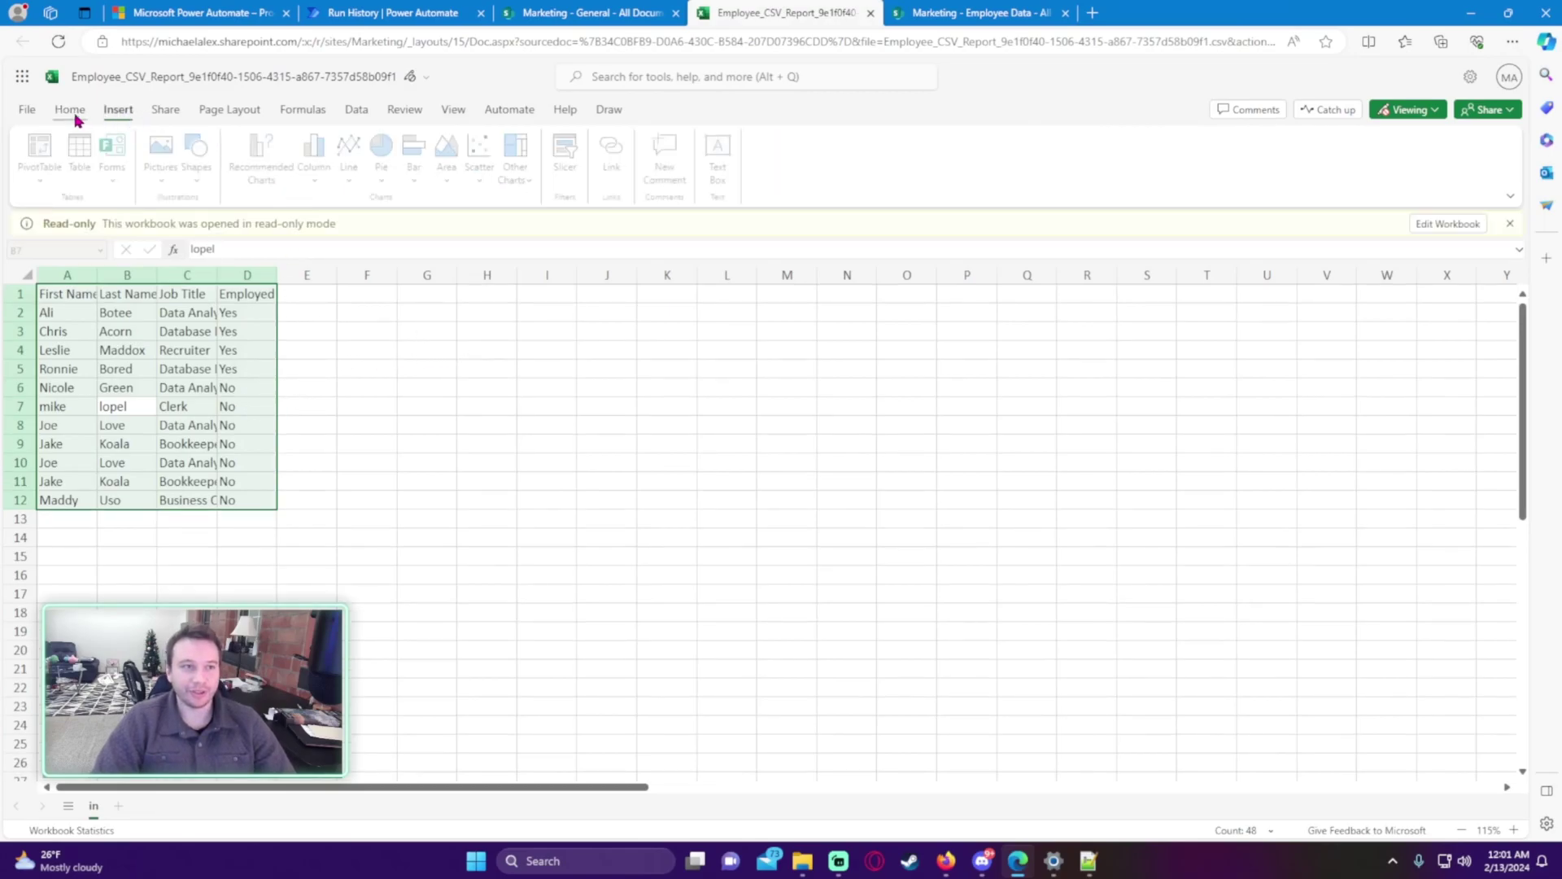
click(1463, 233)
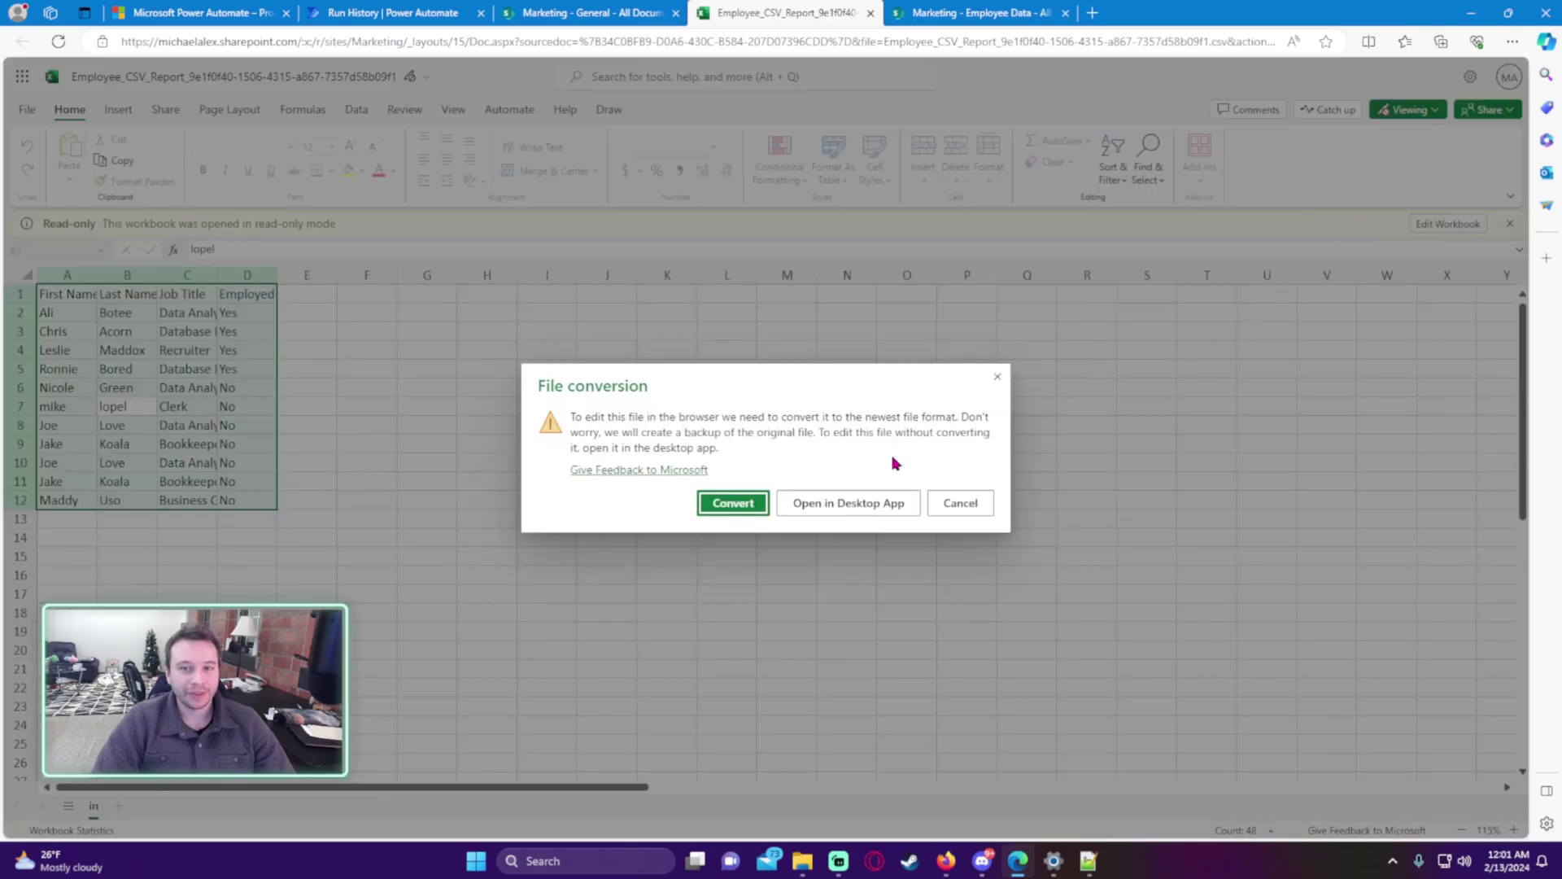
click(747, 510)
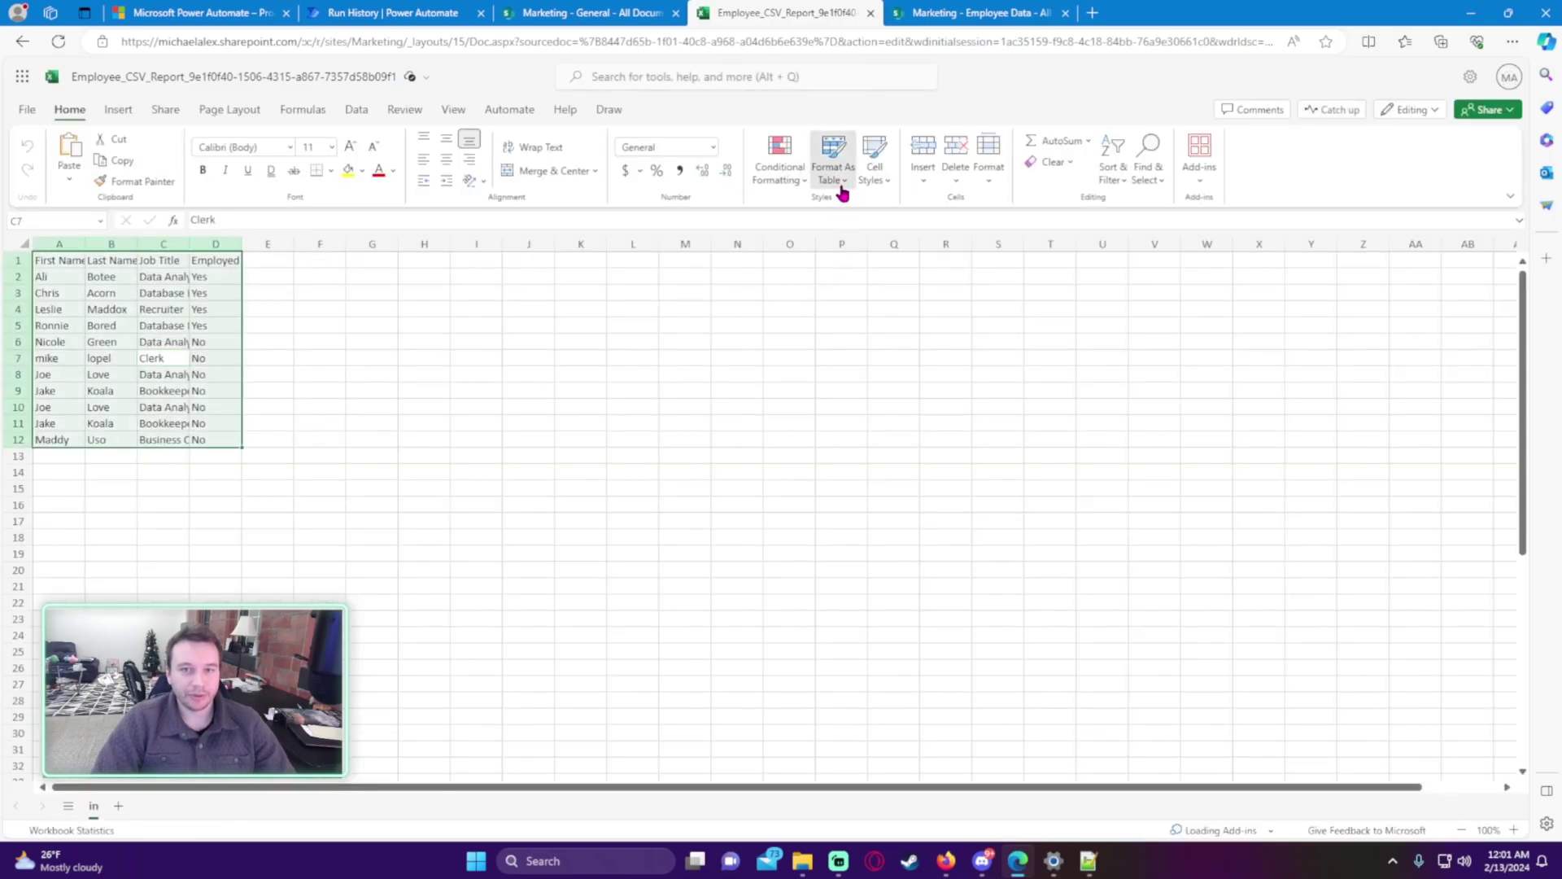
Format A1:D12 as a light blue table with headers
click(842, 193)
click(900, 281)
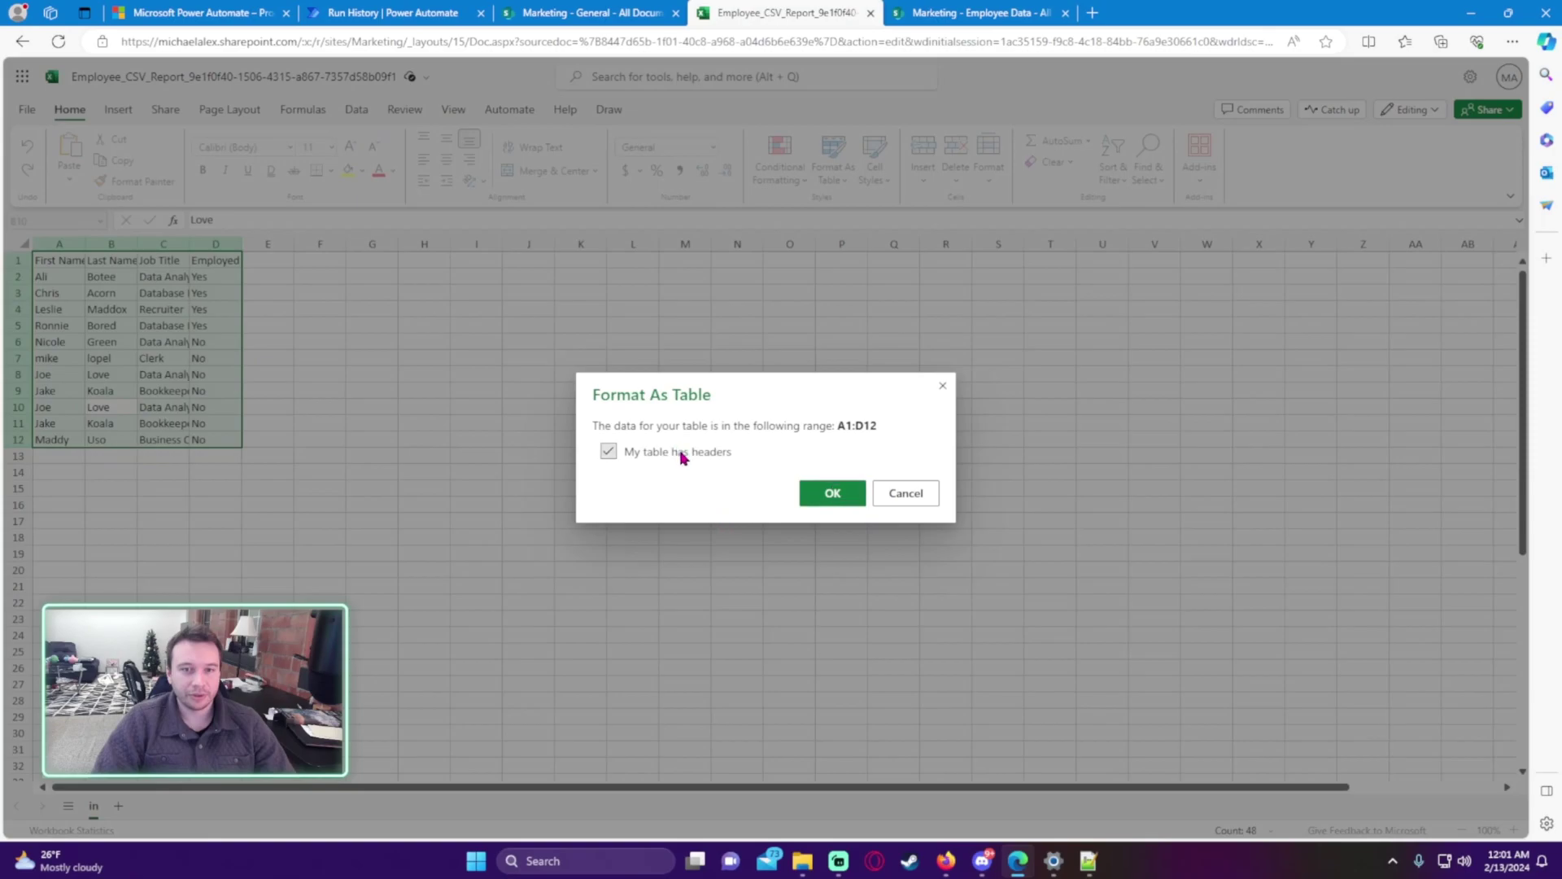
click(832, 492)
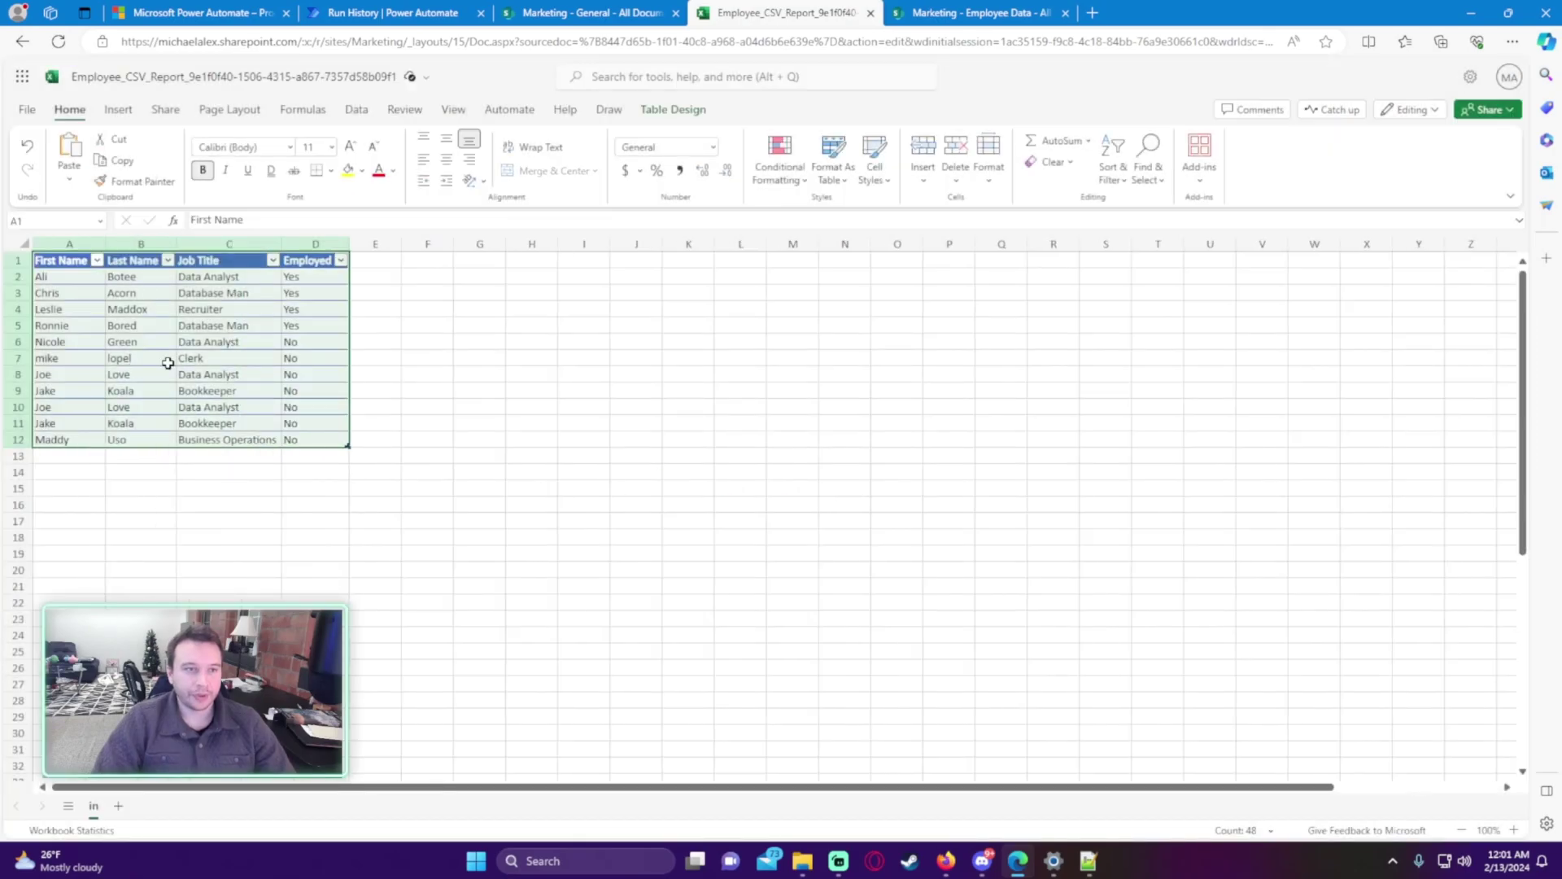
Filter the Employed column to show only employees marked Yes
click(340, 260)
click(390, 551)
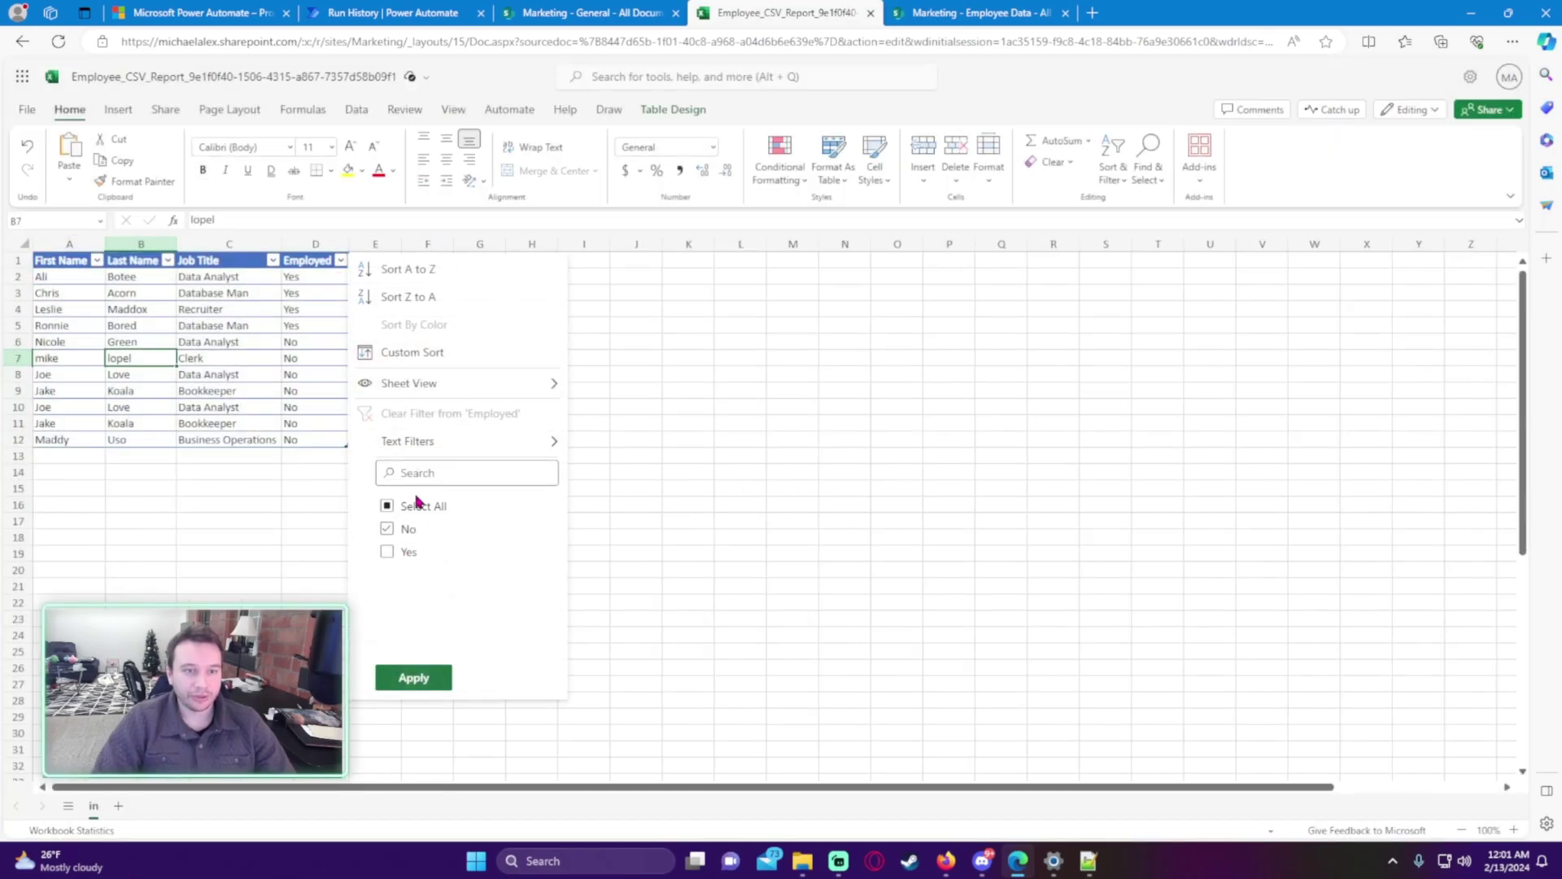
click(390, 510)
click(387, 552)
click(413, 677)
click(284, 391)
drag(245, 324, 269, 315)
click(103, 279)
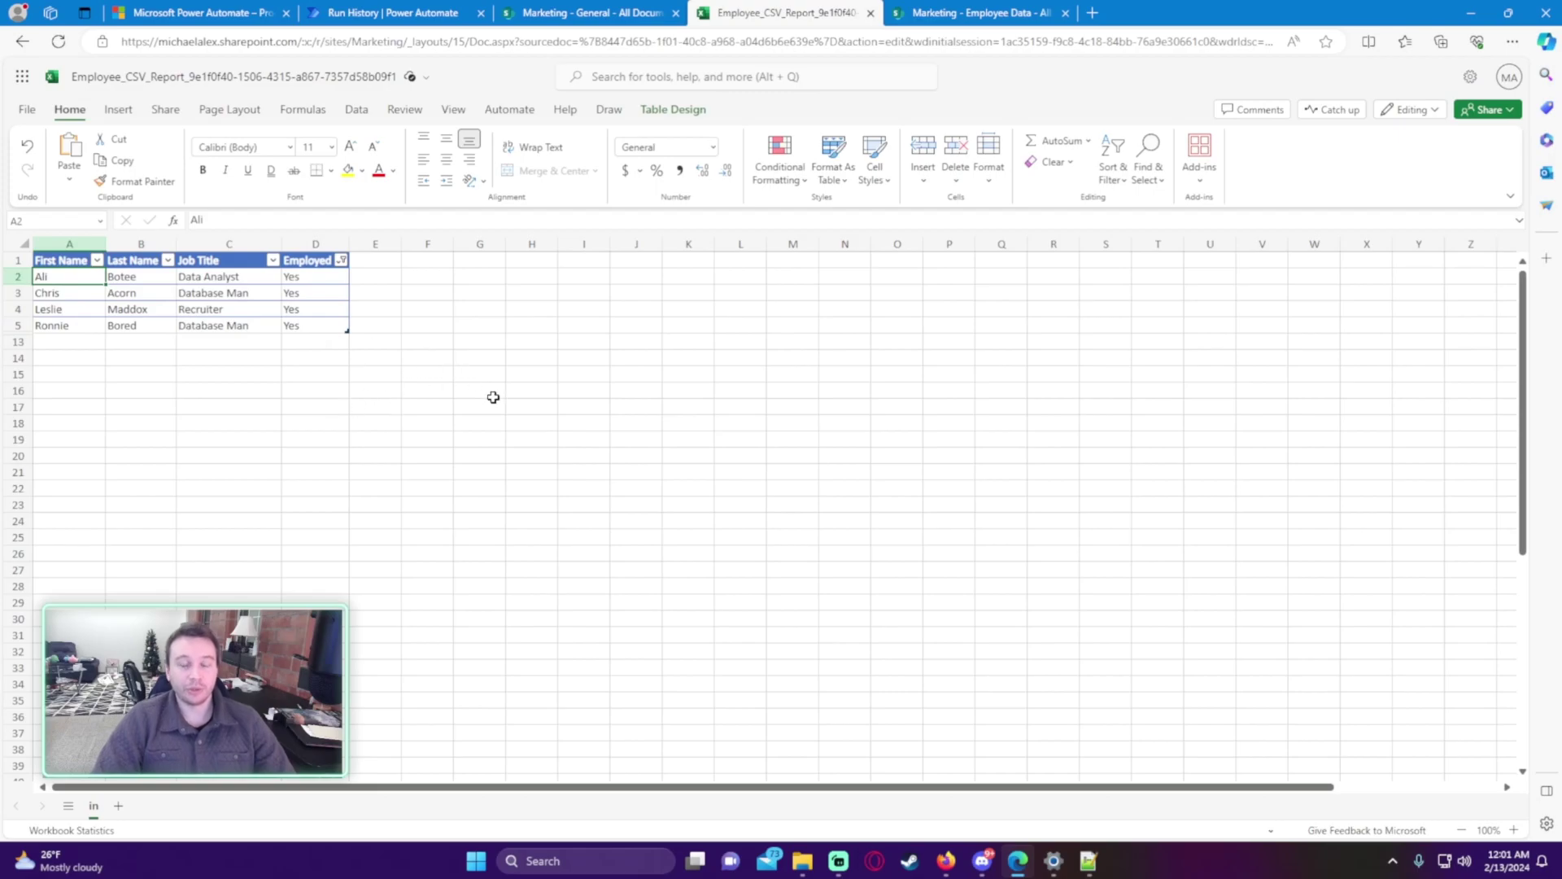
Switch back to the Employee CSV Report - 2 flow's run history in Power Automate
click(620, 9)
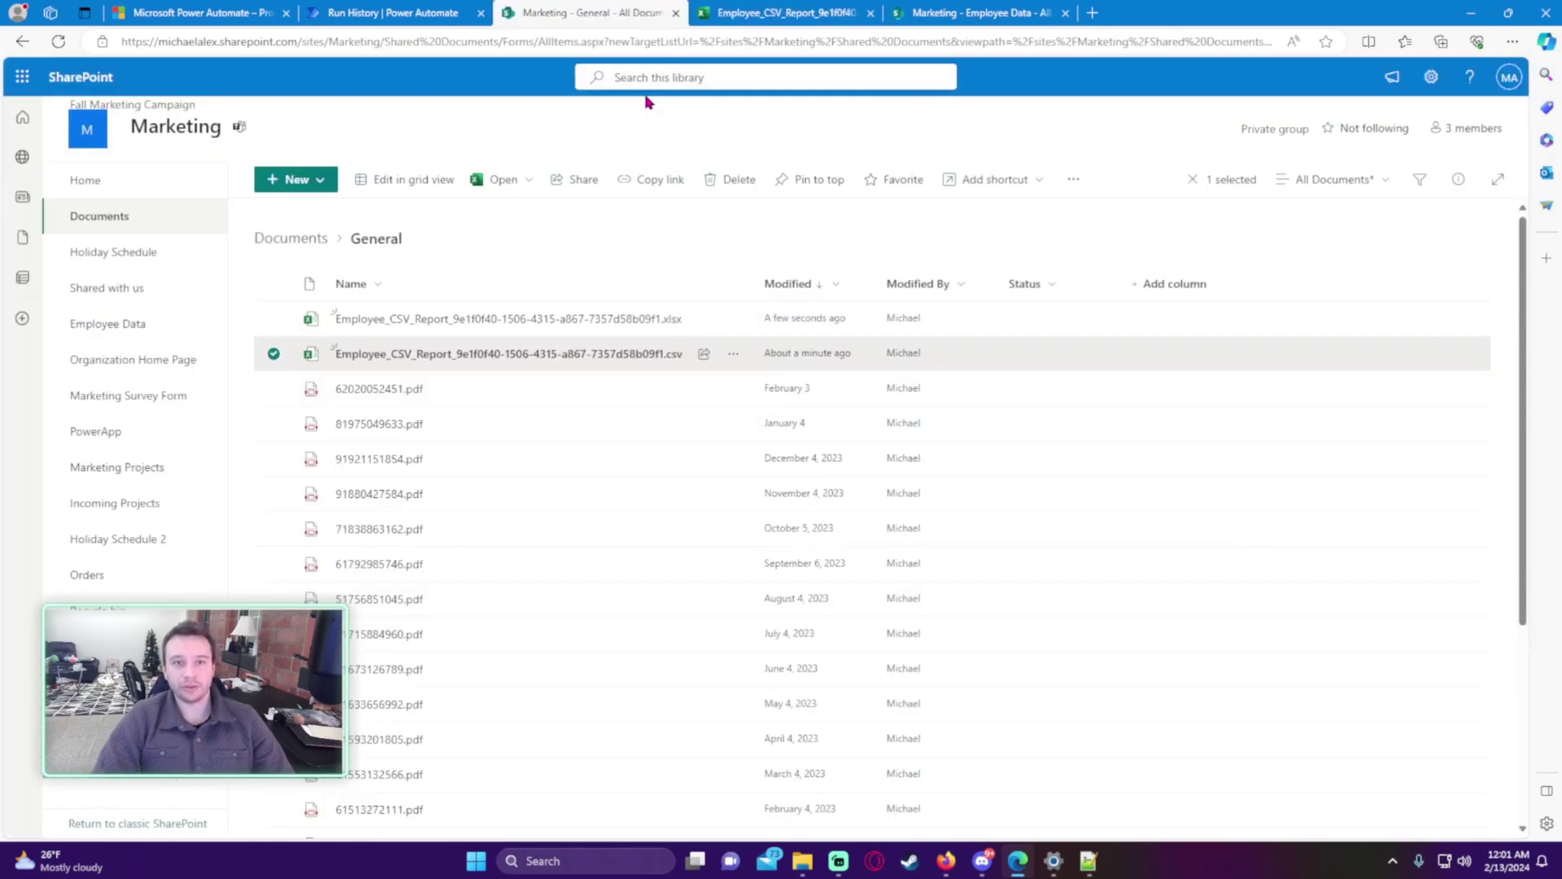
click(430, 10)
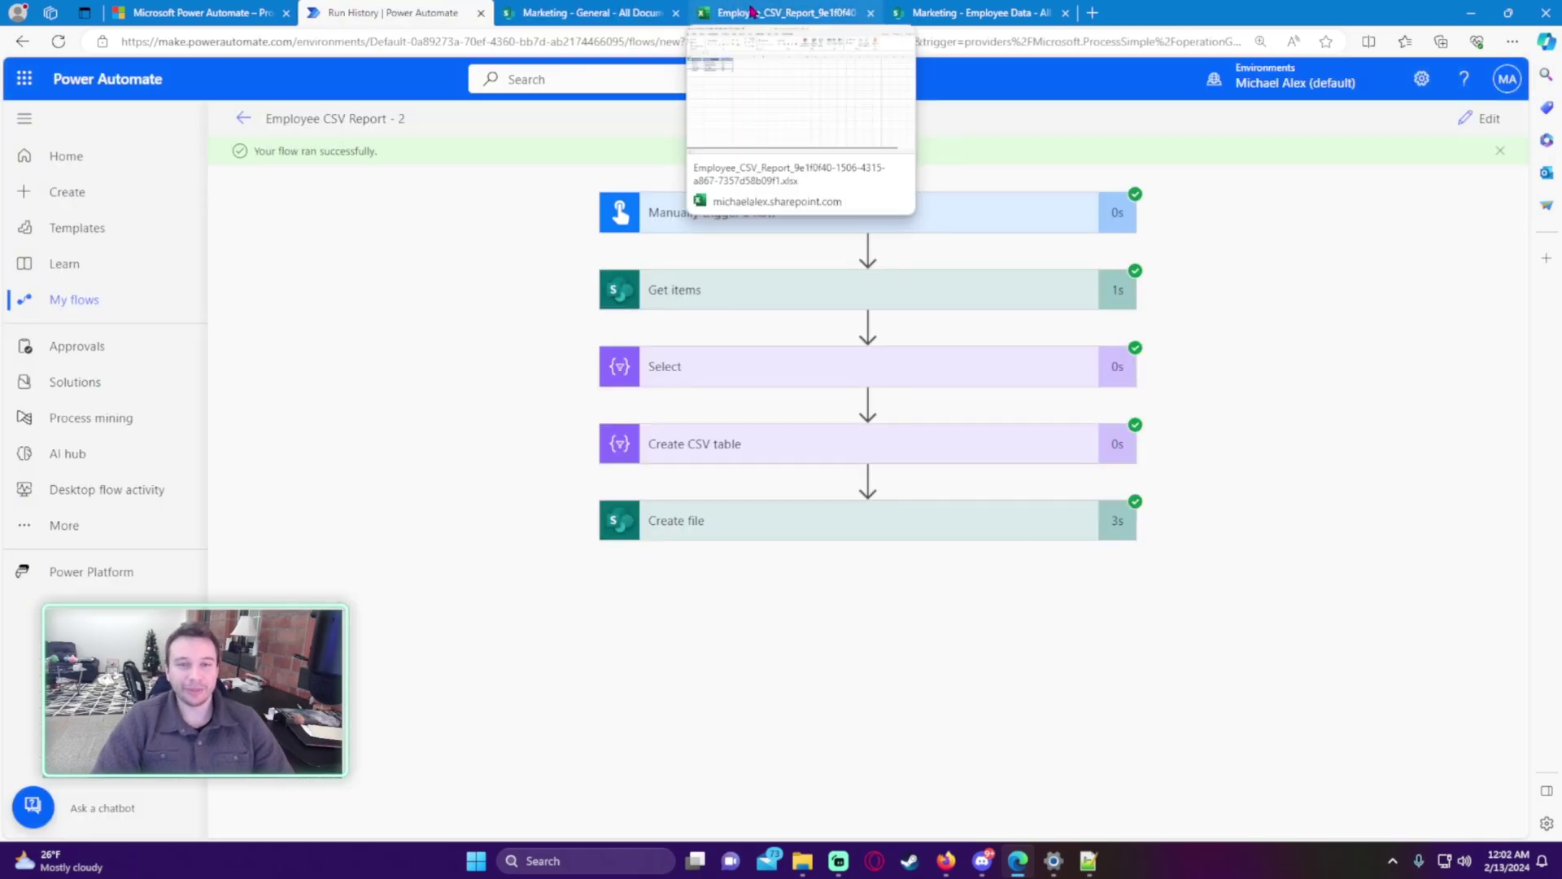